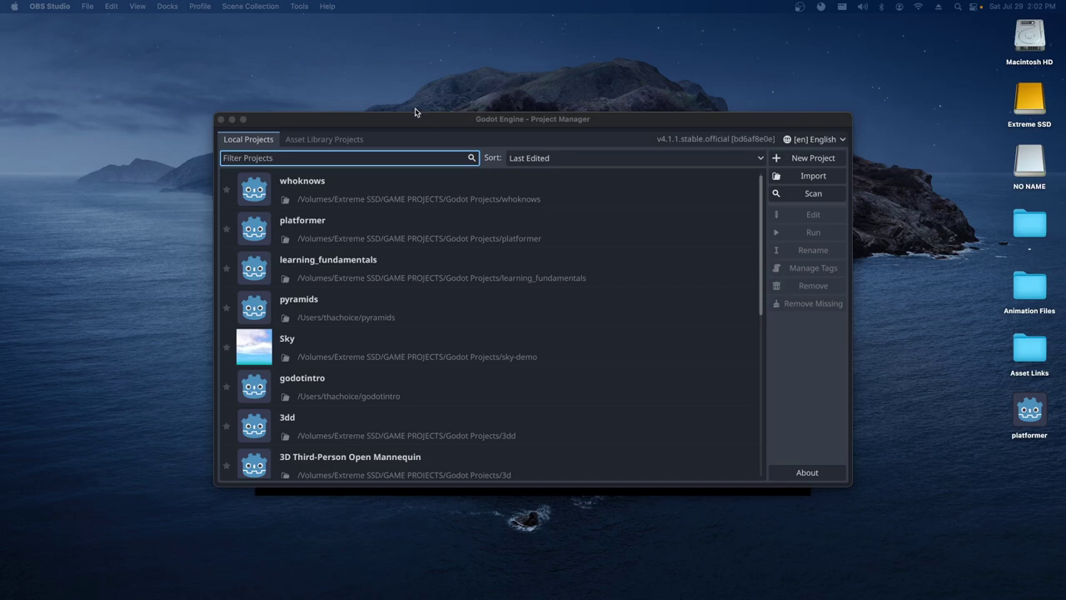
# Bring the Project Manager forward, then drag the Safari window showing godotengine.org in front.
pyautogui.click(298, 120)
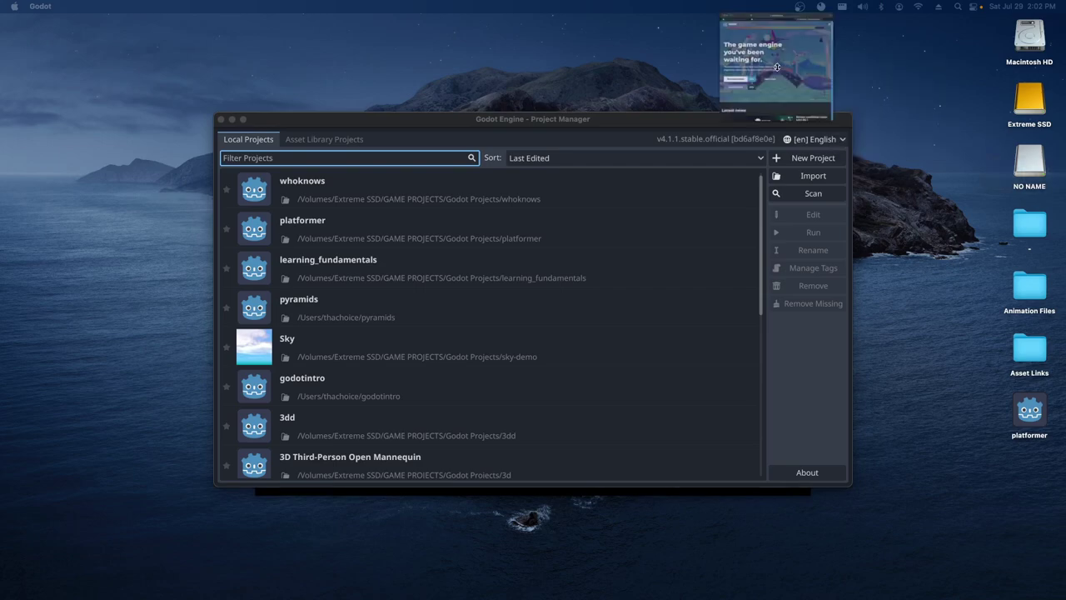
pyautogui.moveTo(781, 71); pyautogui.dragTo(569, 126)
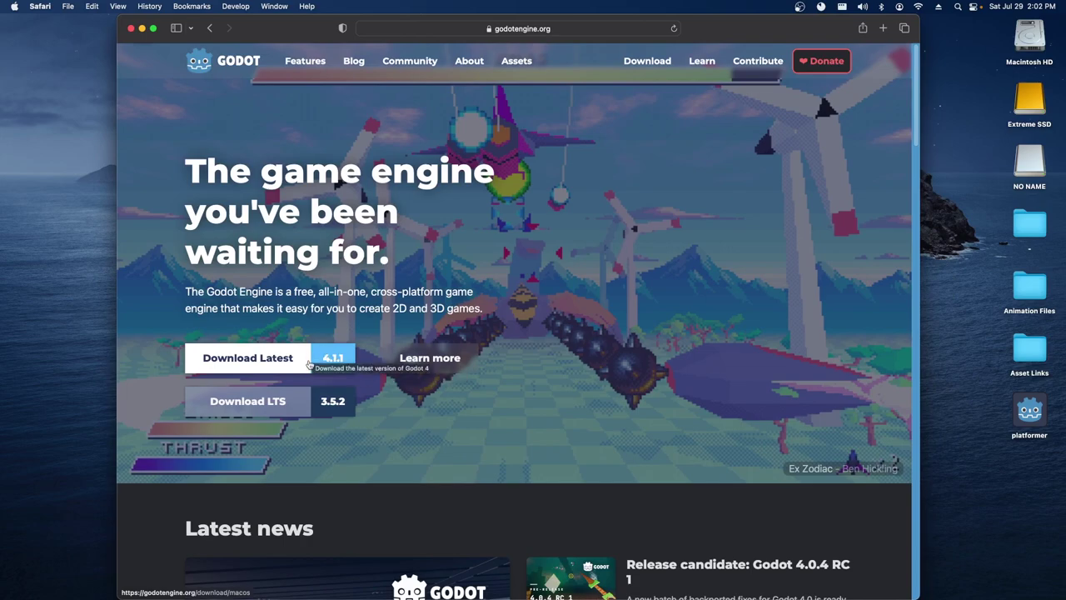
# Browse down and back up the godotengine.org homepage, then minimize Safari.
pyautogui.scroll(-3, 335, 357)
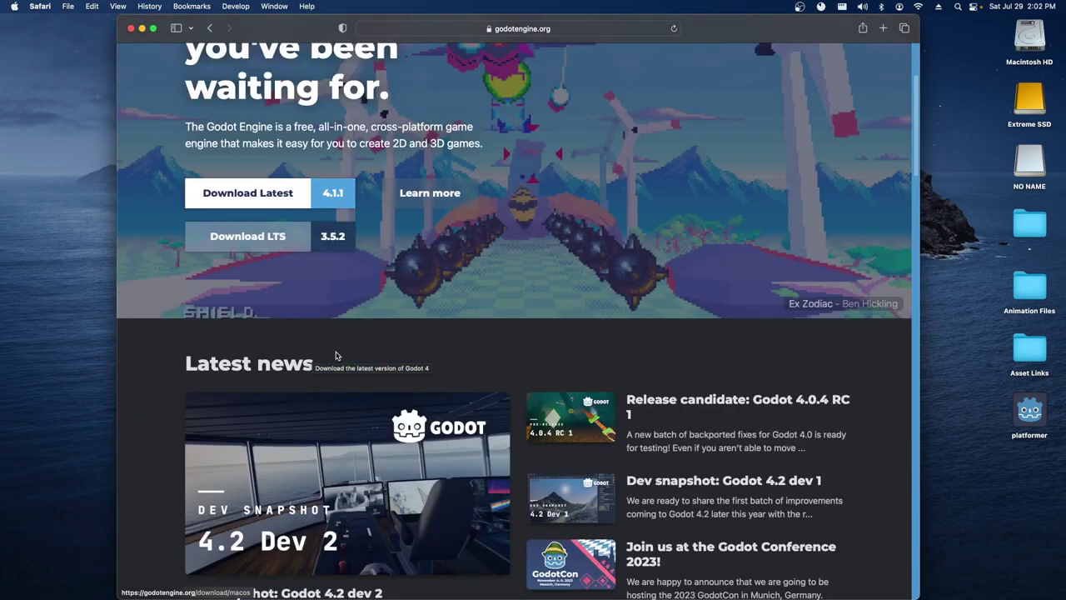
pyautogui.scroll(-3, 192, 356)
pyautogui.scroll(-4, 192, 357)
pyautogui.scroll(-2, 192, 356)
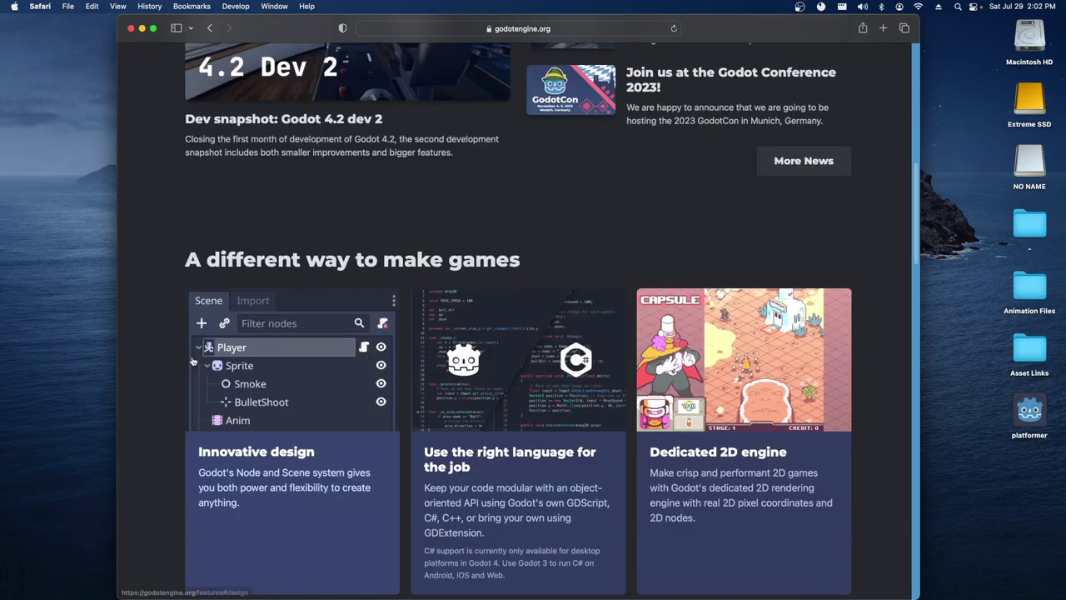
pyautogui.scroll(10, 240, 365)
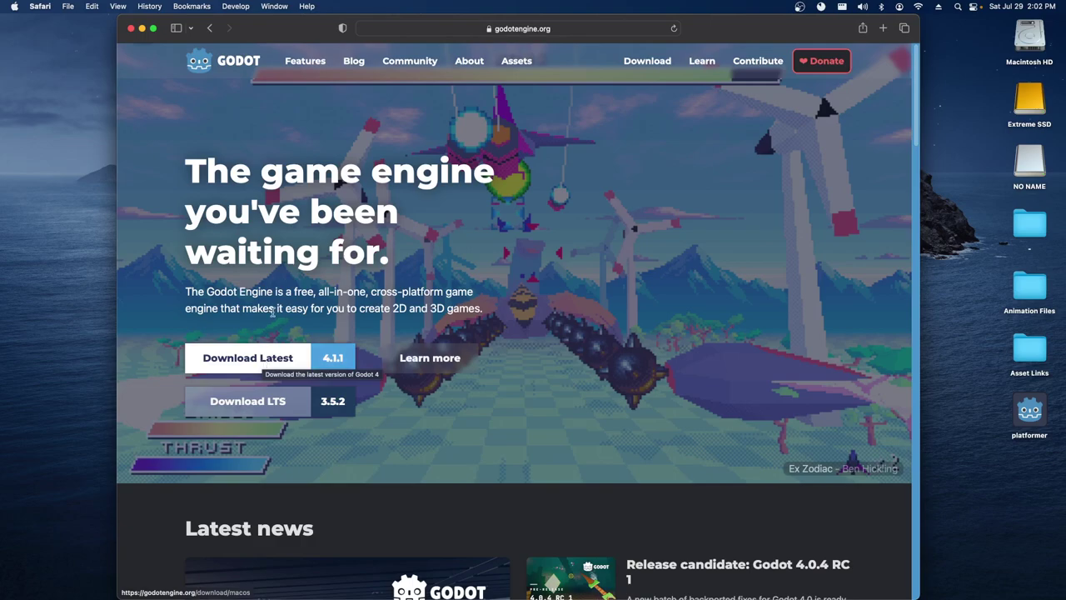
pyautogui.press('super+m')
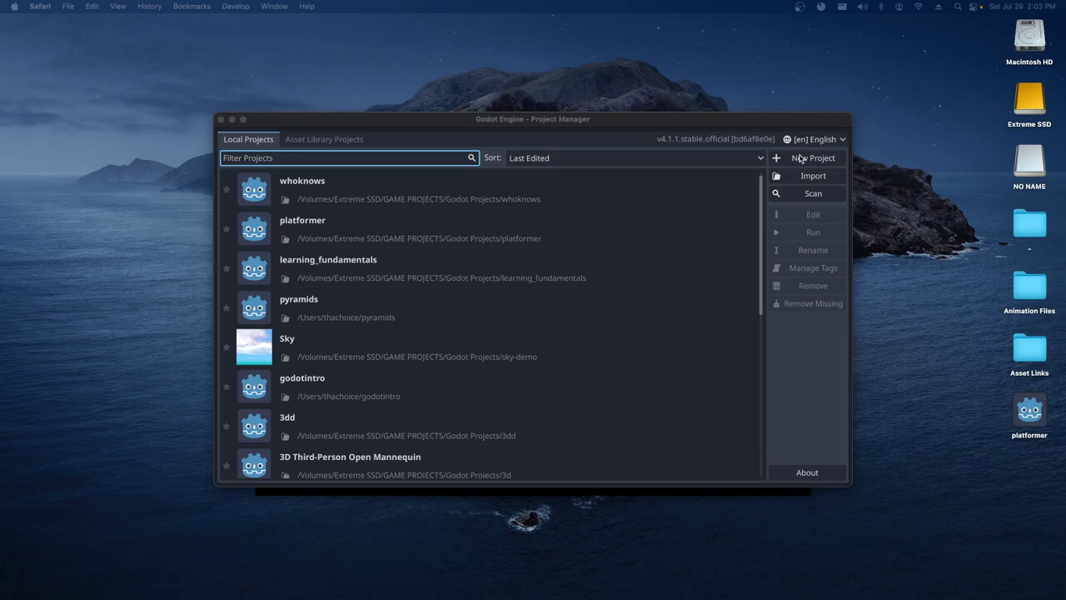
# Create a new project named YT in its own YT folder using the Mobile renderer, and open it.
pyautogui.click(805, 159)
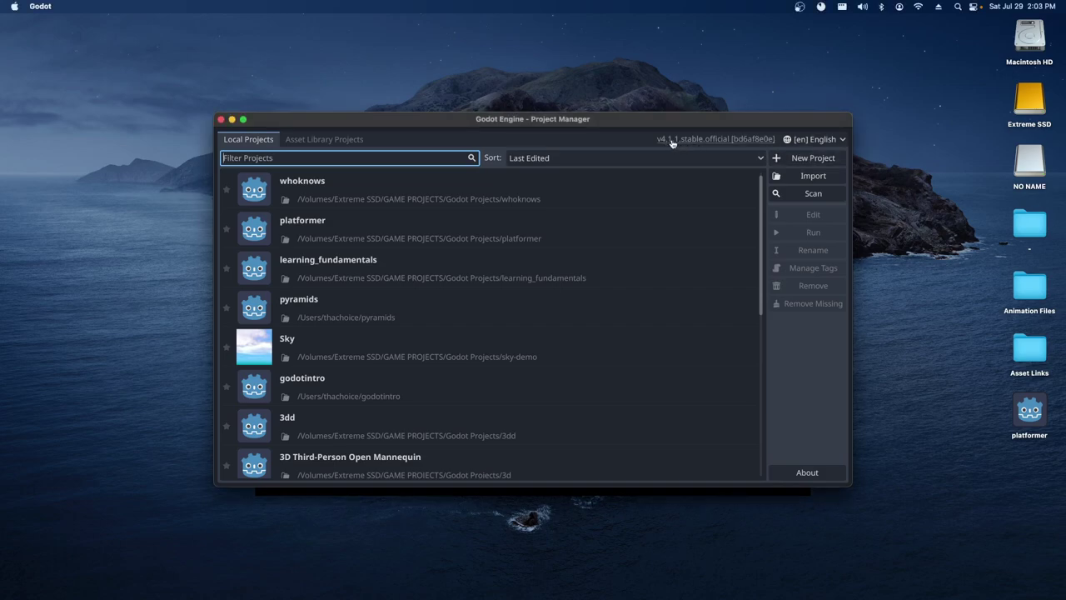
pyautogui.click(809, 159)
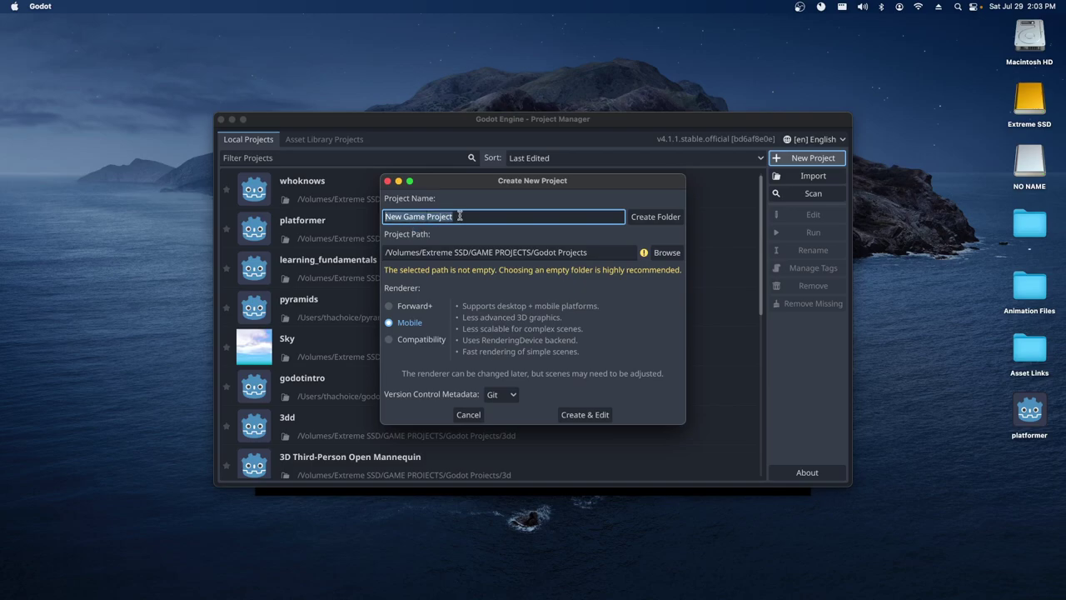
pyautogui.write('YT')
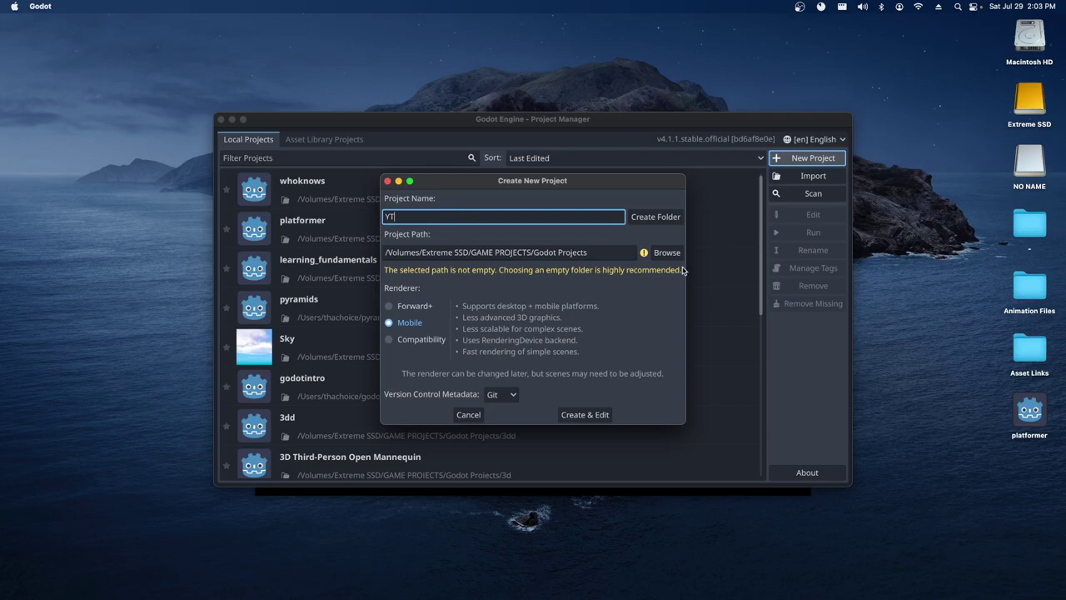
pyautogui.click(659, 217)
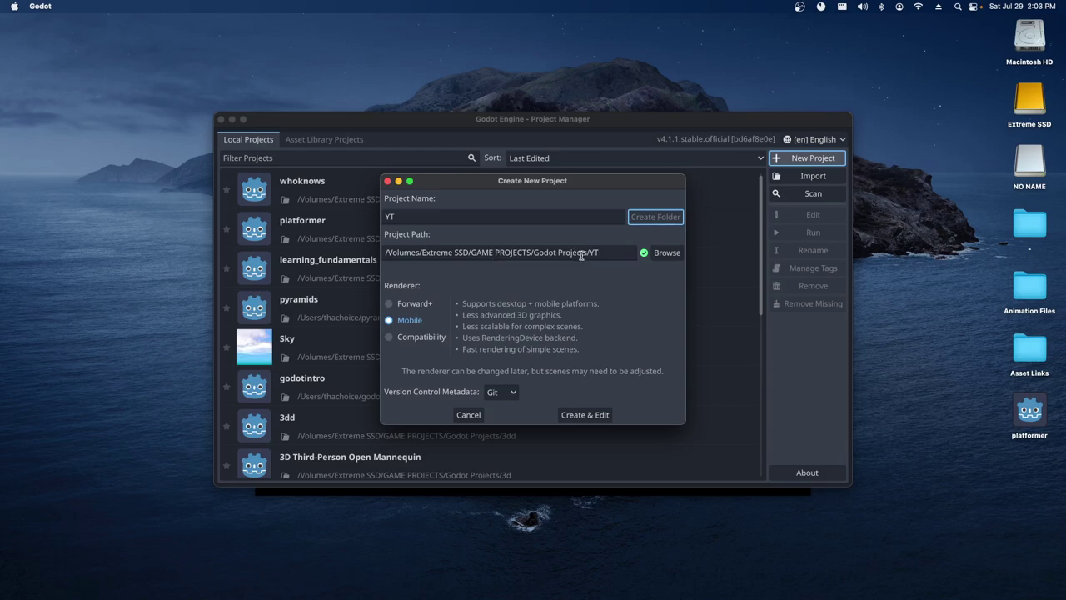
pyautogui.click(399, 214)
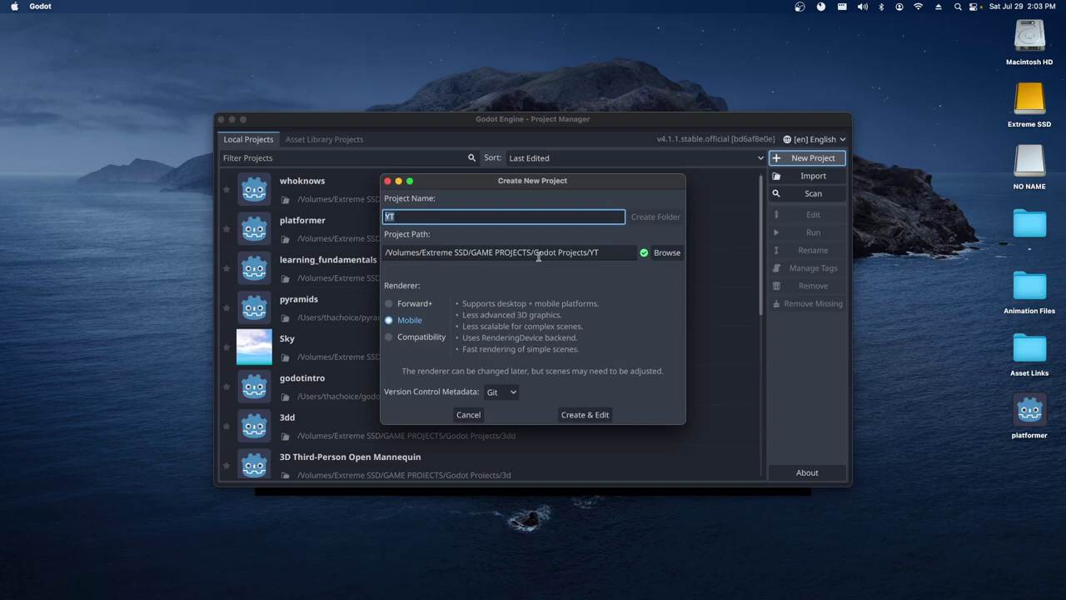
pyautogui.click(577, 417)
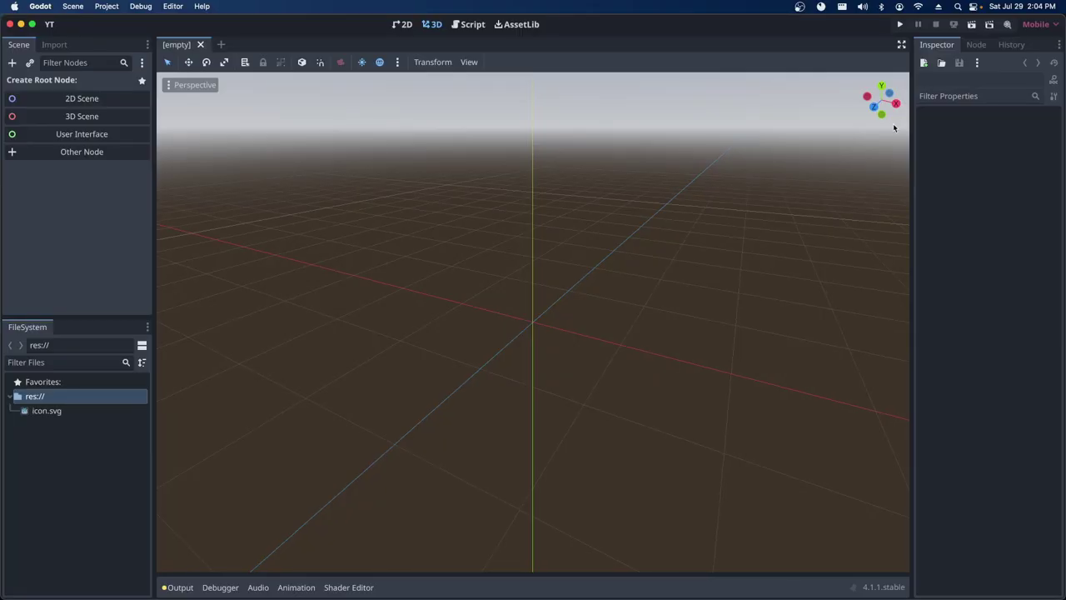
# Review the Forward+, Mobile and Compatibility renderer choices twice, leaving the project on Mobile.
pyautogui.click(1055, 26)
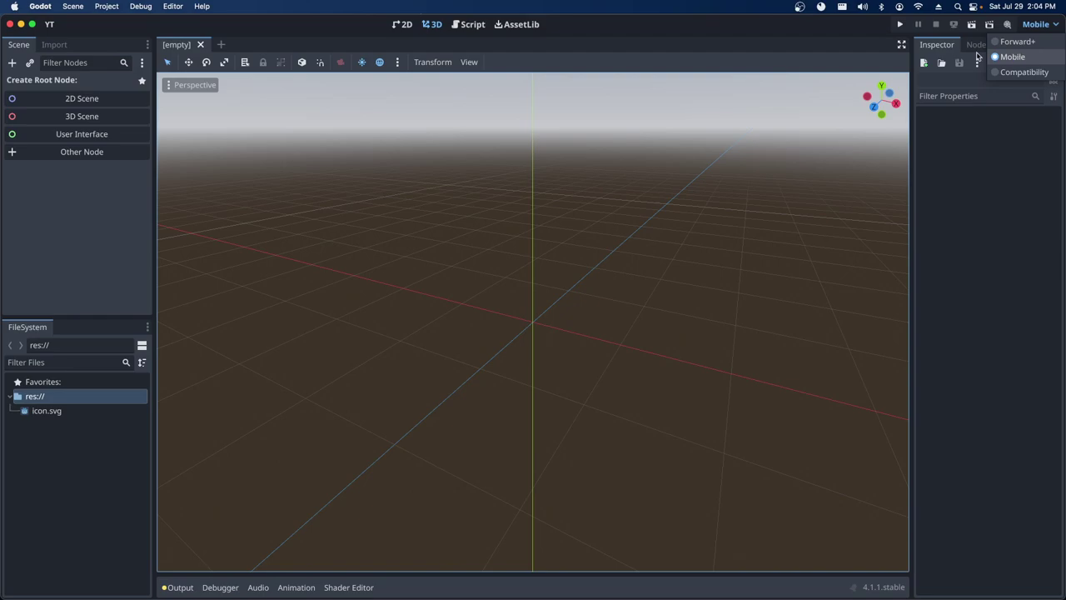
pyautogui.click(832, 24)
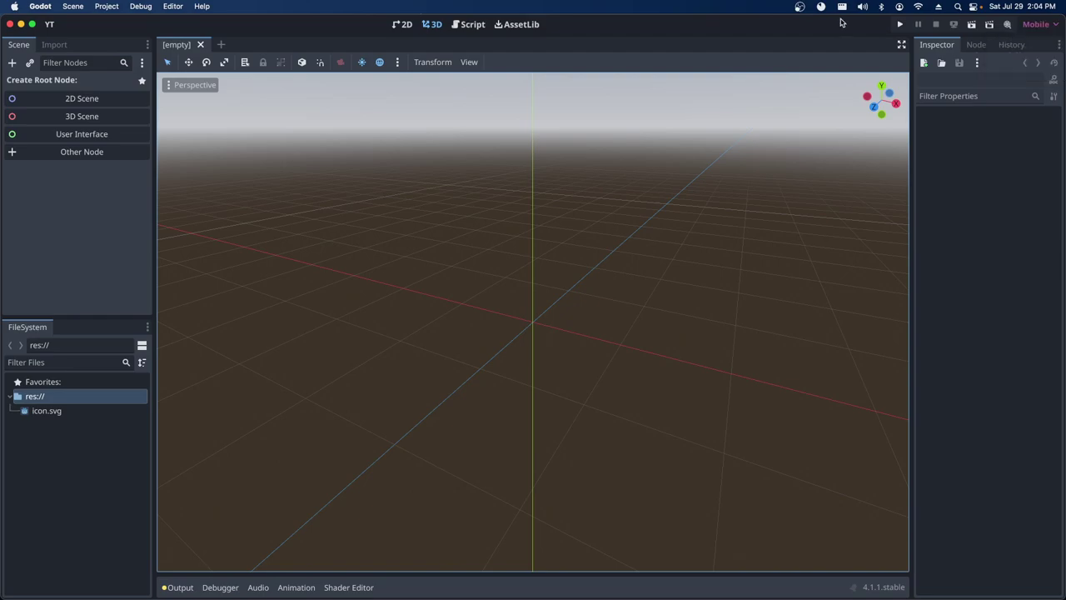
pyautogui.click(1054, 24)
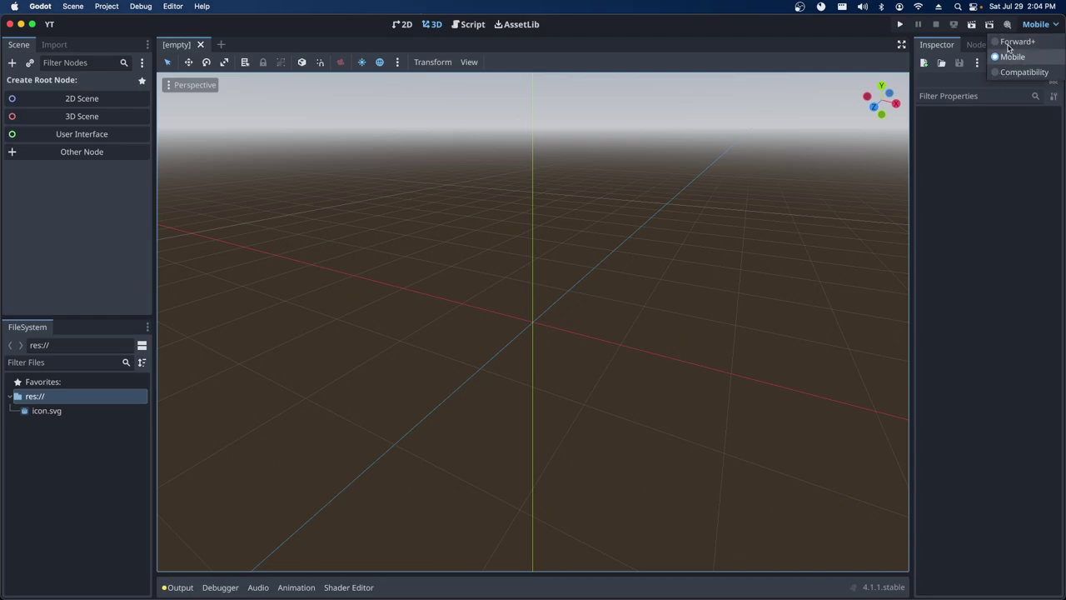
pyautogui.click(826, 24)
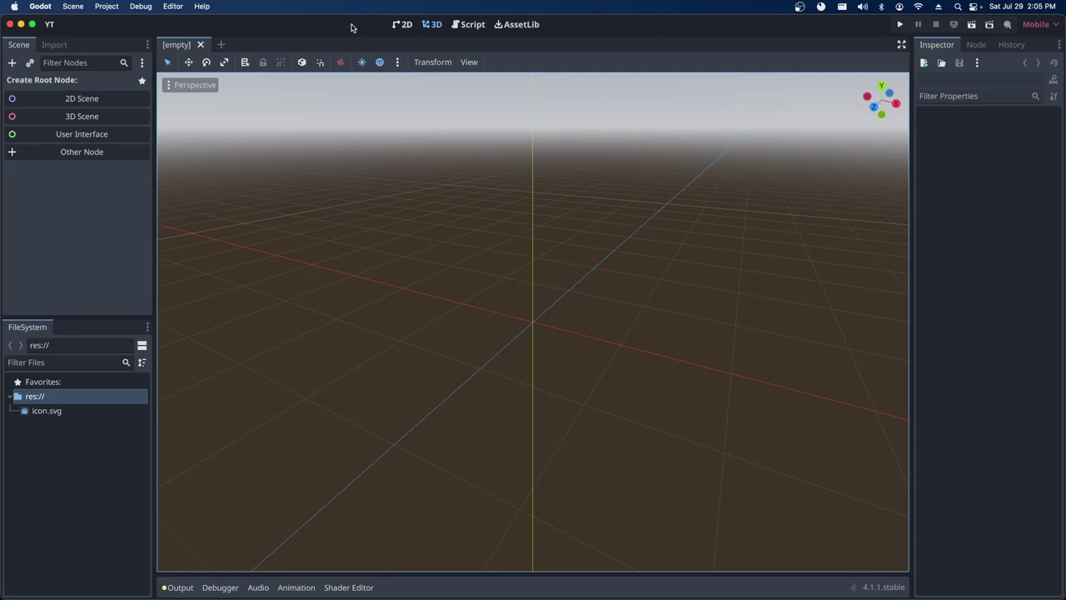
# Orbit the empty 3D viewport around the scene origin, then switch to the 2D workspace.
pyautogui.click(432, 24)
pyautogui.moveTo(881, 100); pyautogui.dragTo(881, 101)
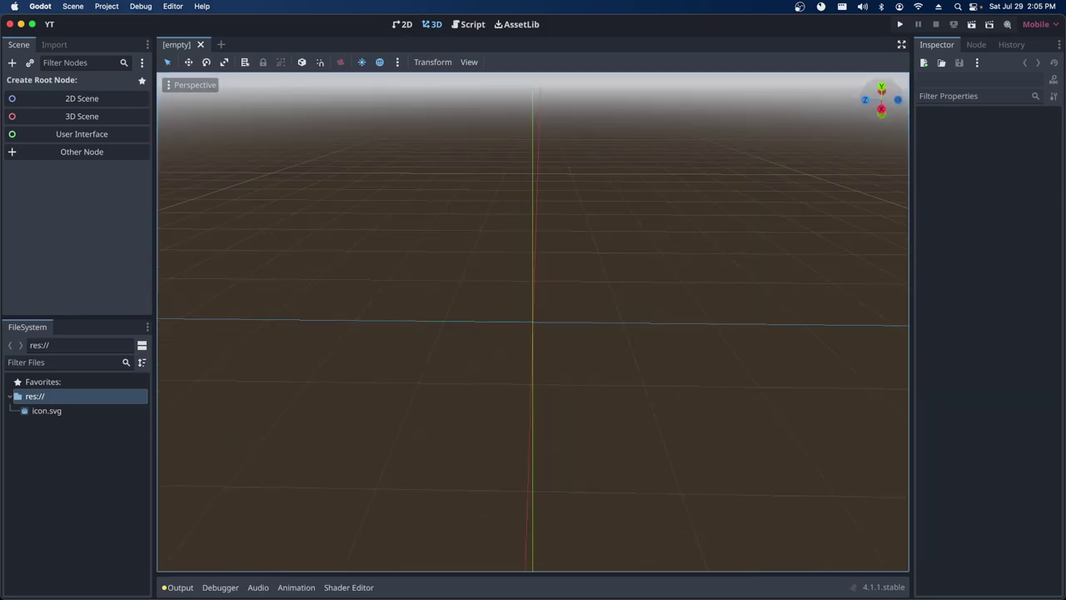
pyautogui.moveTo(876, 108)
pyautogui.mouseDown()
pyautogui.moveTo(882, 84)
pyautogui.moveTo(883, 95)
pyautogui.mouseUp()
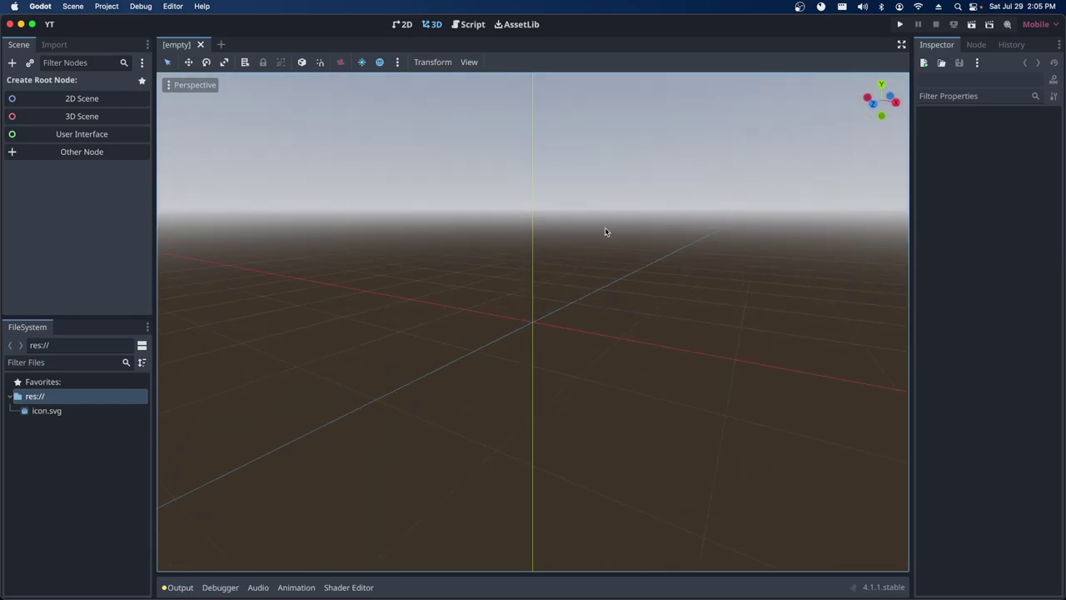
pyautogui.moveTo(605, 226)
pyautogui.mouseDown(button='middle')
pyautogui.moveTo(620, 250)
pyautogui.moveTo(606, 233)
pyautogui.moveTo(616, 235)
pyautogui.mouseUp(button='middle')
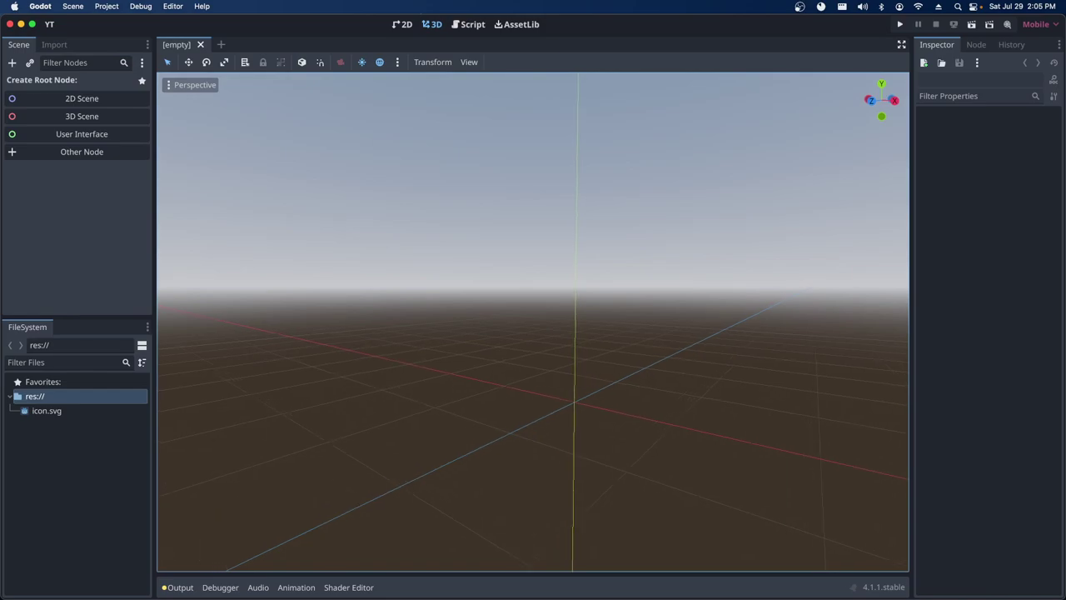
pyautogui.moveTo(617, 235); pyautogui.dragTo(682, 247, button='middle')
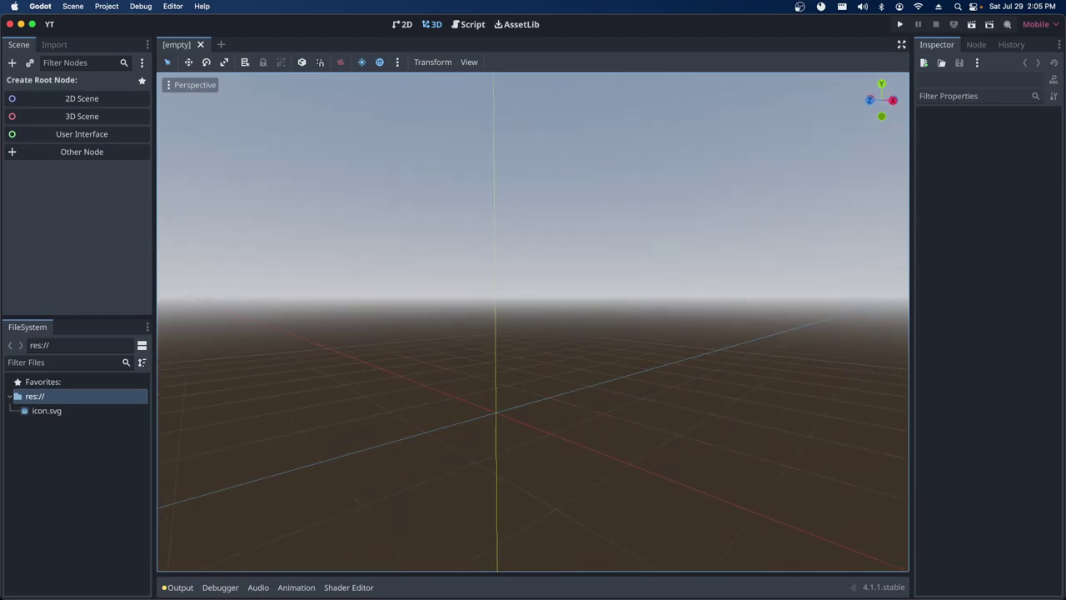
pyautogui.moveTo(682, 246); pyautogui.dragTo(691, 250, button='middle')
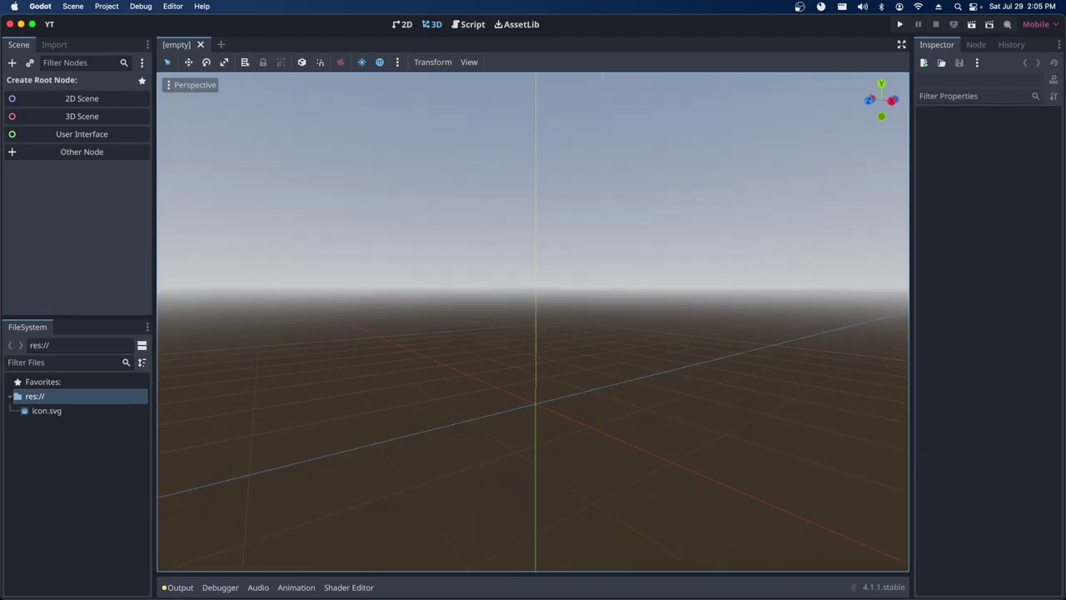
pyautogui.moveTo(583, 238); pyautogui.dragTo(605, 233, button='middle')
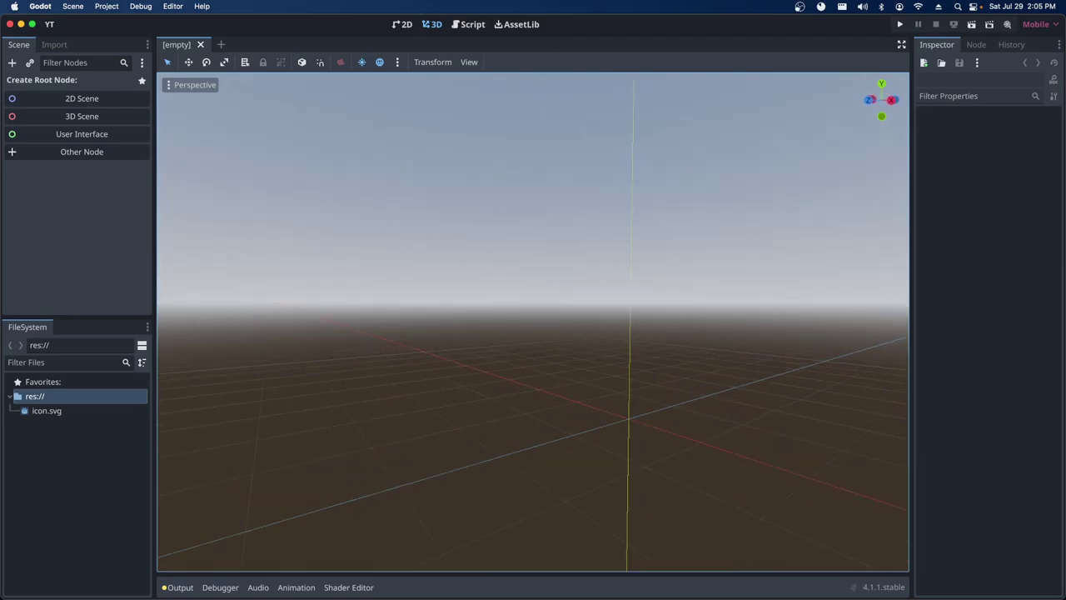
pyautogui.click(406, 25)
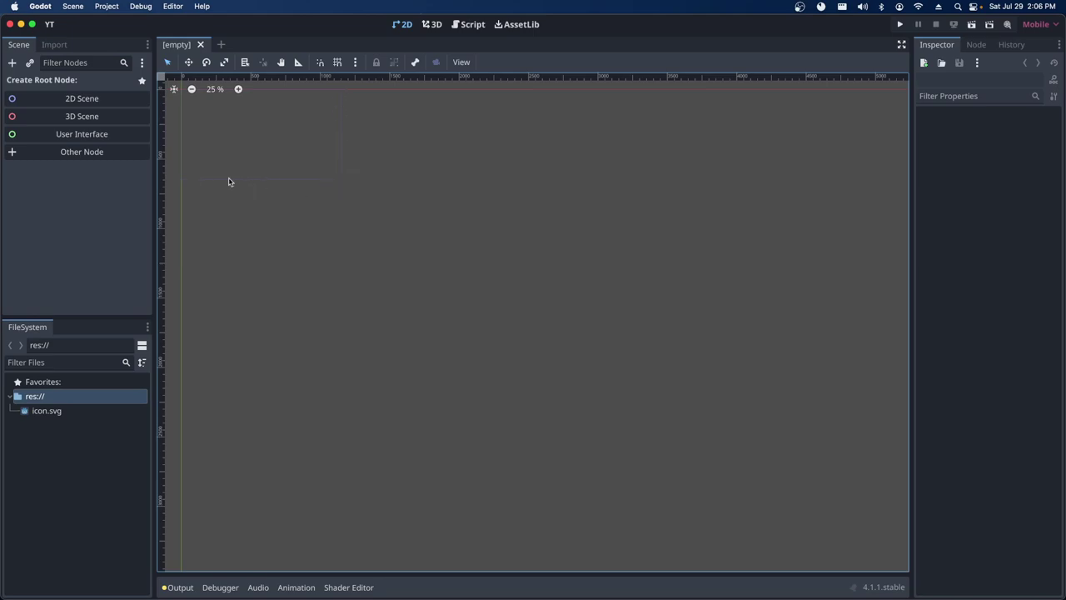
# Zoom into the 2D canvas and bring up, then dismiss, its add-node menu twice.
pyautogui.scroll(1, 200, 159)
pyautogui.scroll(1, 192, 118)
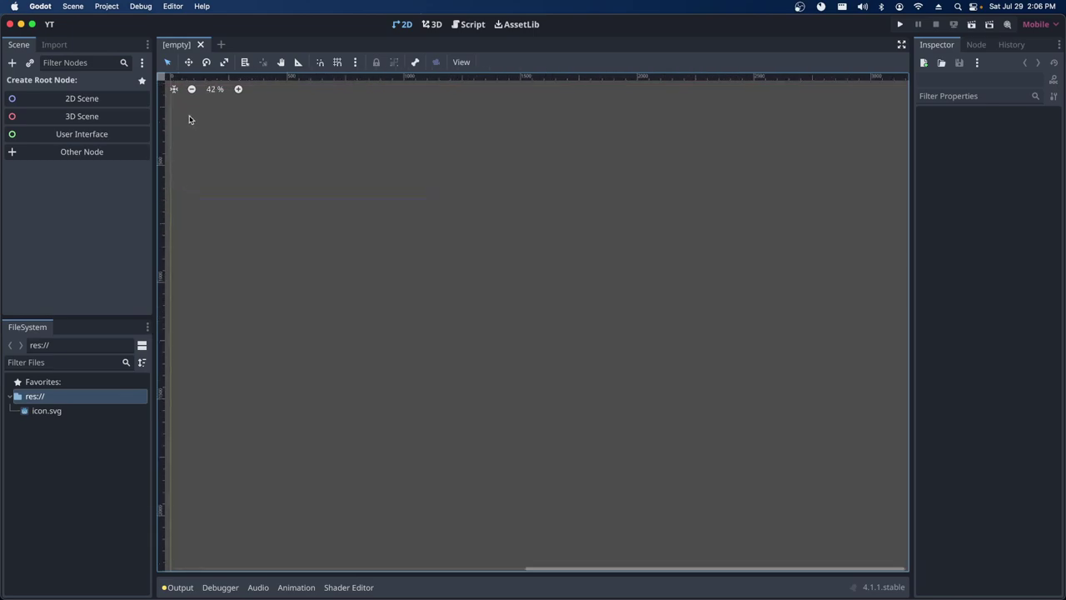
pyautogui.scroll(1, 231, 127)
pyautogui.scroll(1, 231, 128)
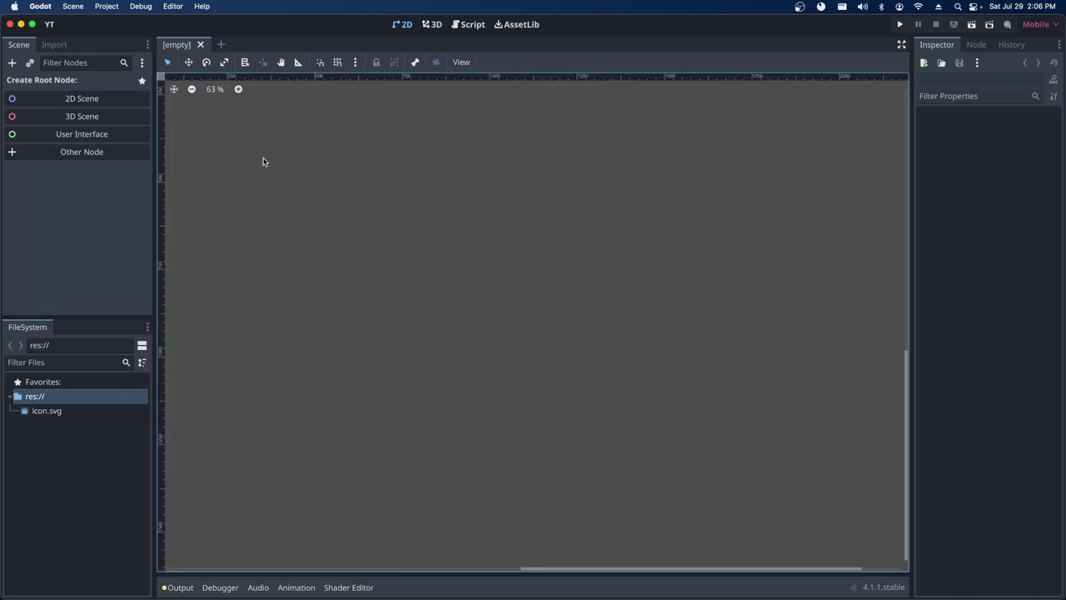
pyautogui.rightClick(324, 178)
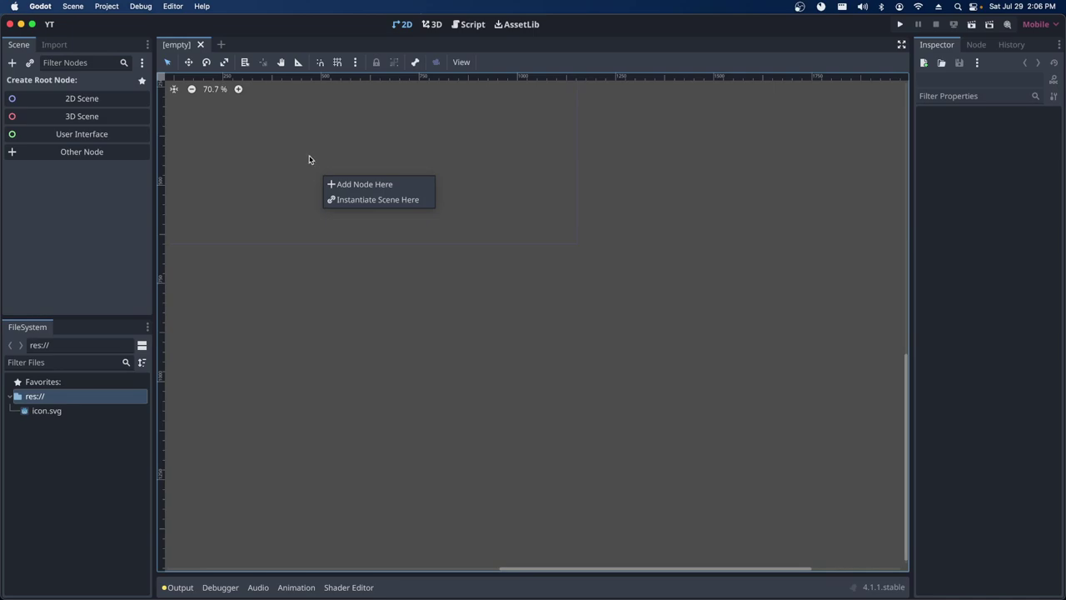
pyautogui.click(310, 156)
pyautogui.rightClick(330, 157)
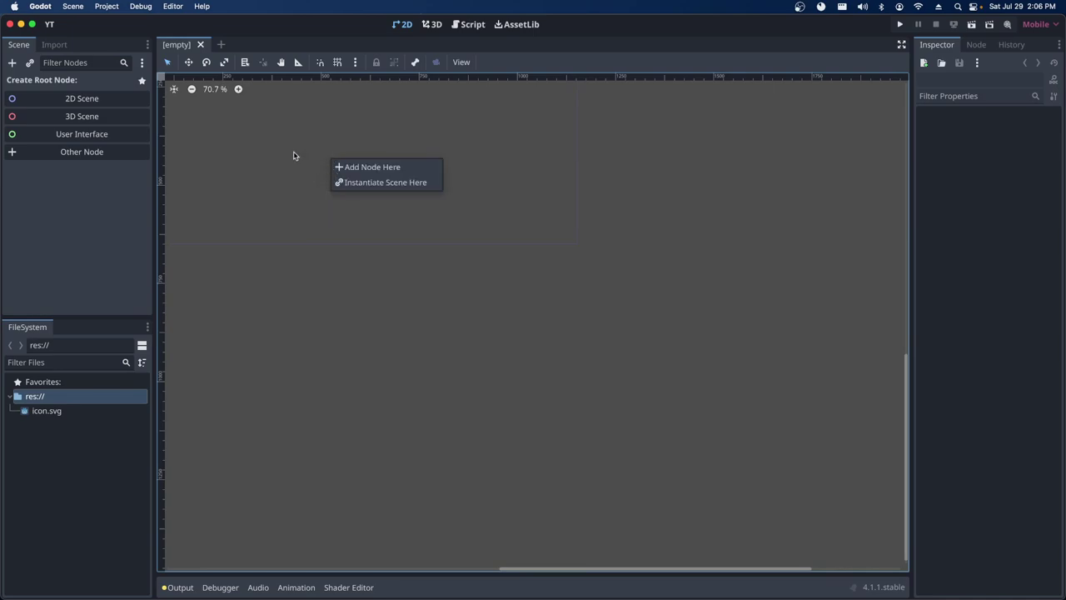
pyautogui.click(294, 153)
# Zoom back out and pan the canvas, then return to the 3D workspace.
pyautogui.scroll(-1, 594, 243)
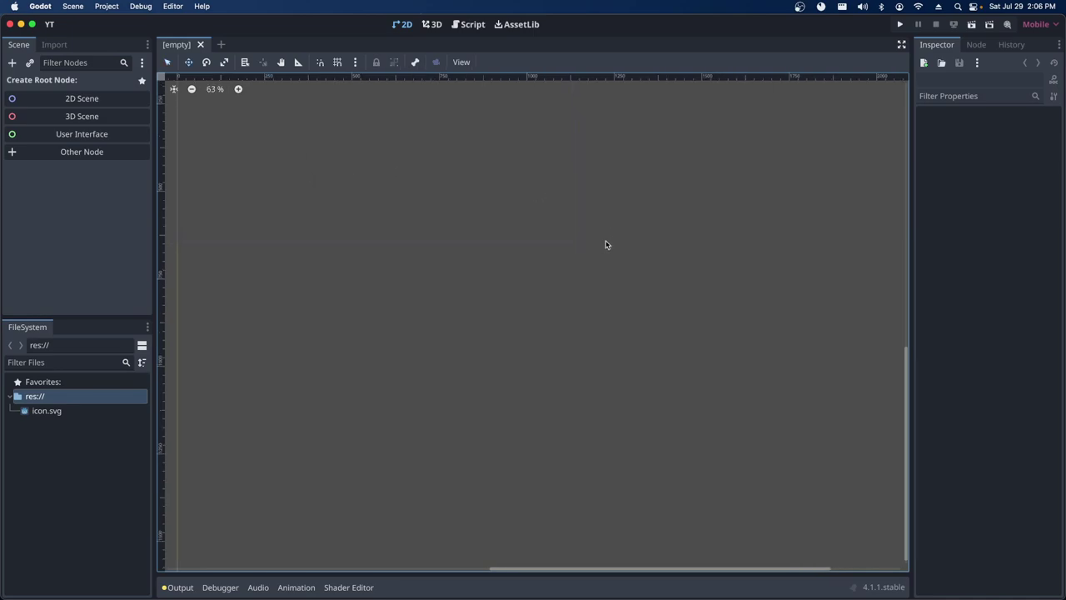
pyautogui.scroll(-1, 607, 244)
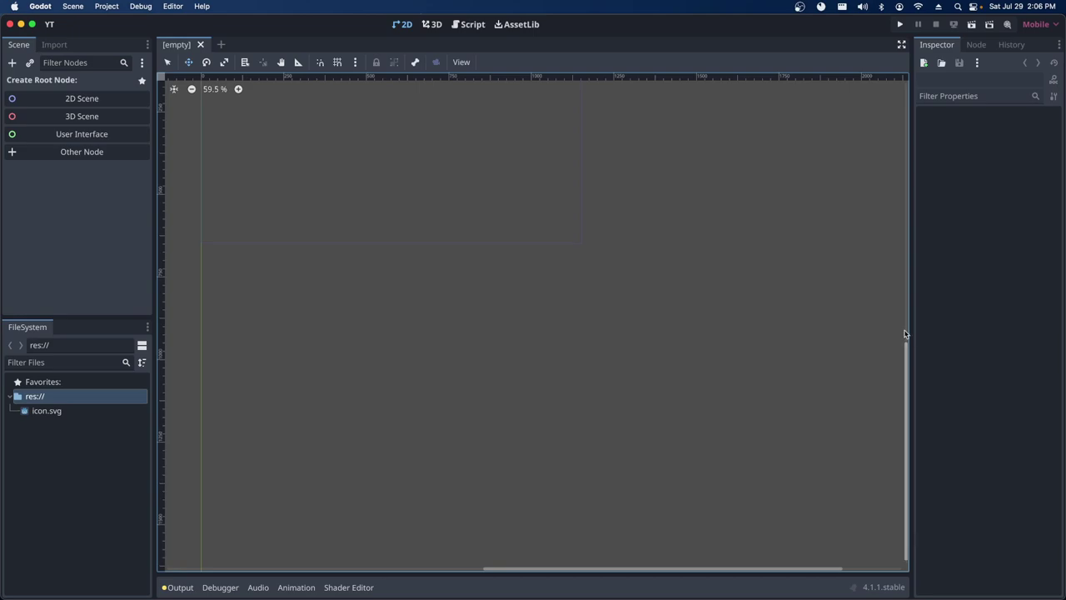
pyautogui.moveTo(906, 334); pyautogui.dragTo(894, 125)
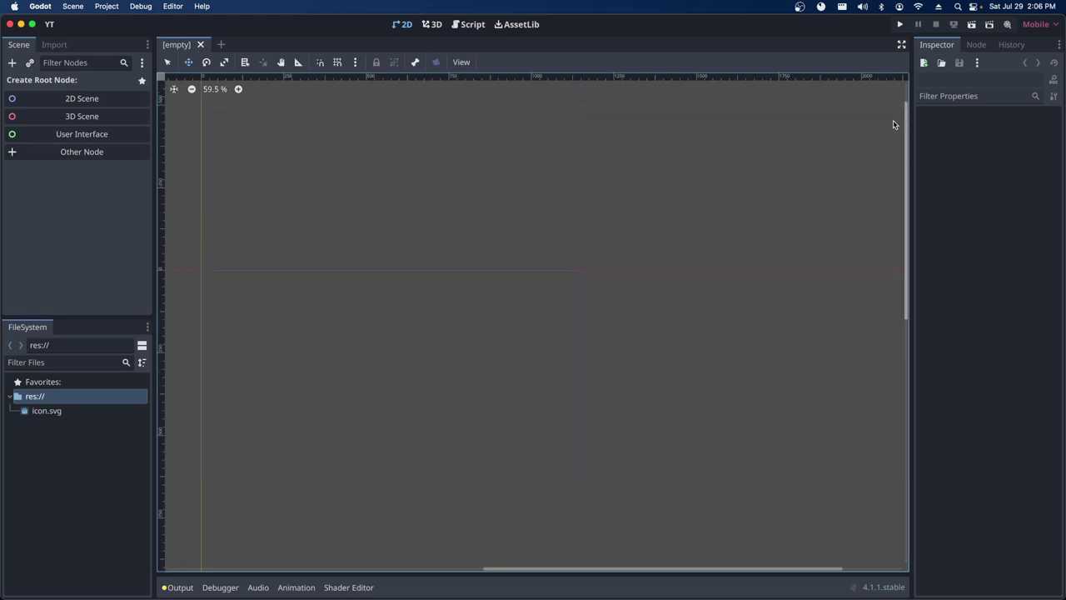
pyautogui.scroll(2, 350, 310)
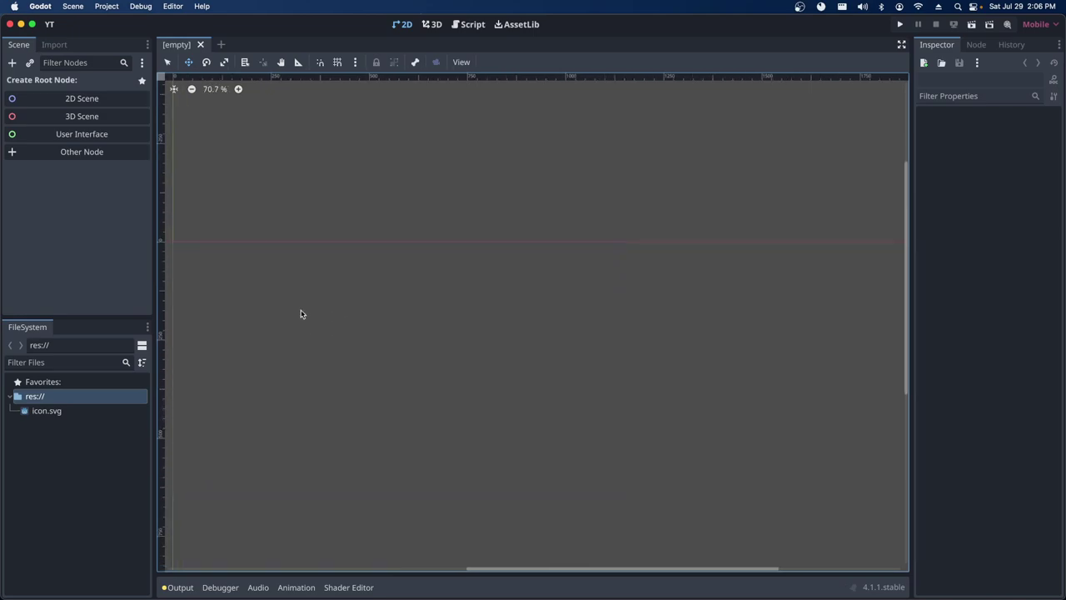
pyautogui.click(435, 26)
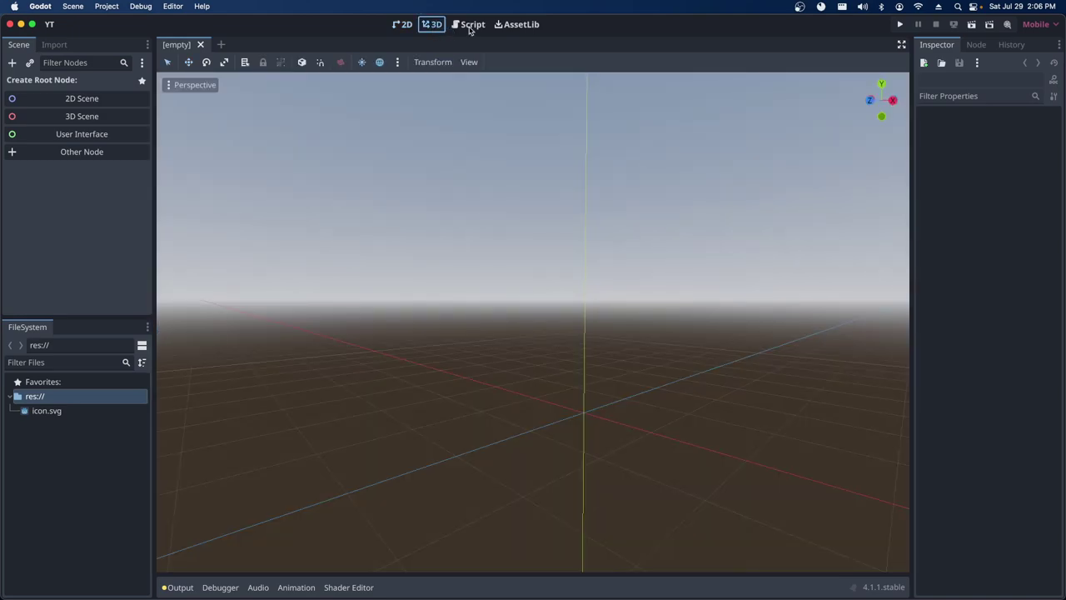
pyautogui.click(472, 25)
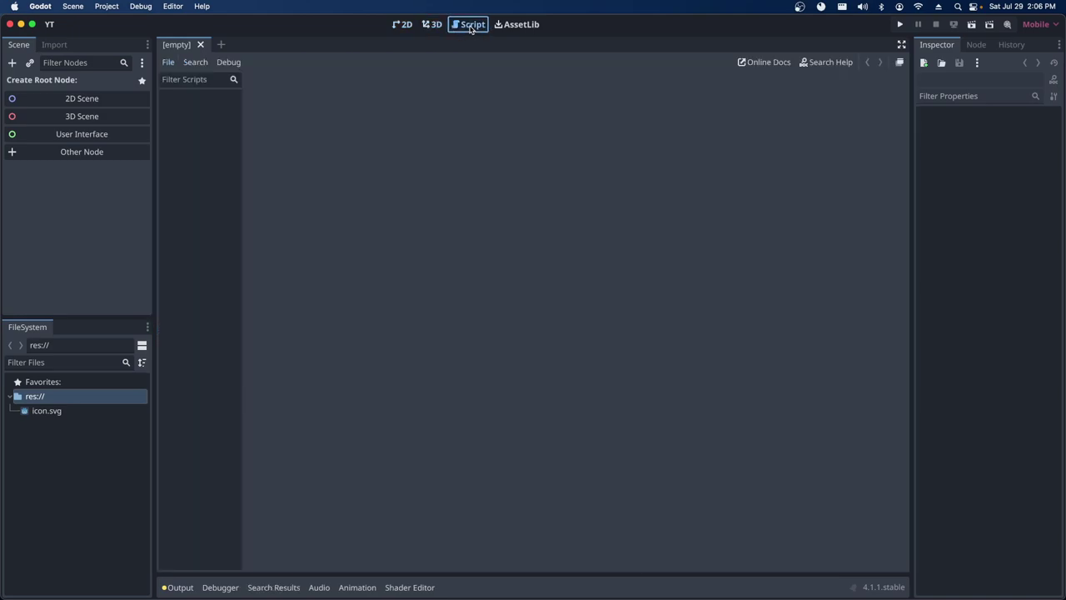
pyautogui.click(433, 26)
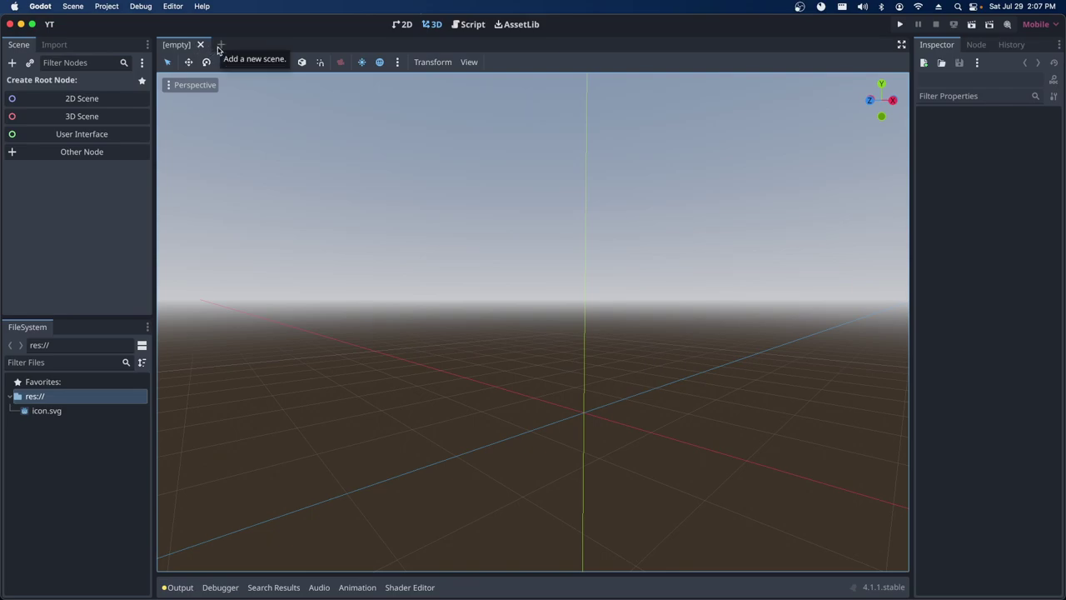
# Create a 3D Scene with a Node3D root, then choose Delete Node(s) on that root.
pyautogui.click(220, 46)
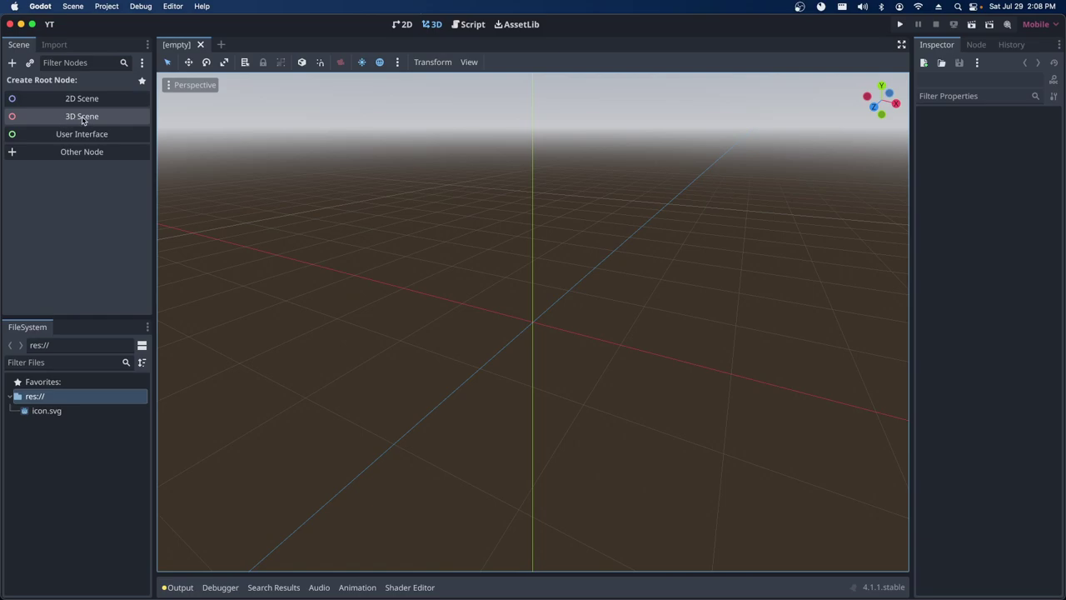
pyautogui.click(82, 119)
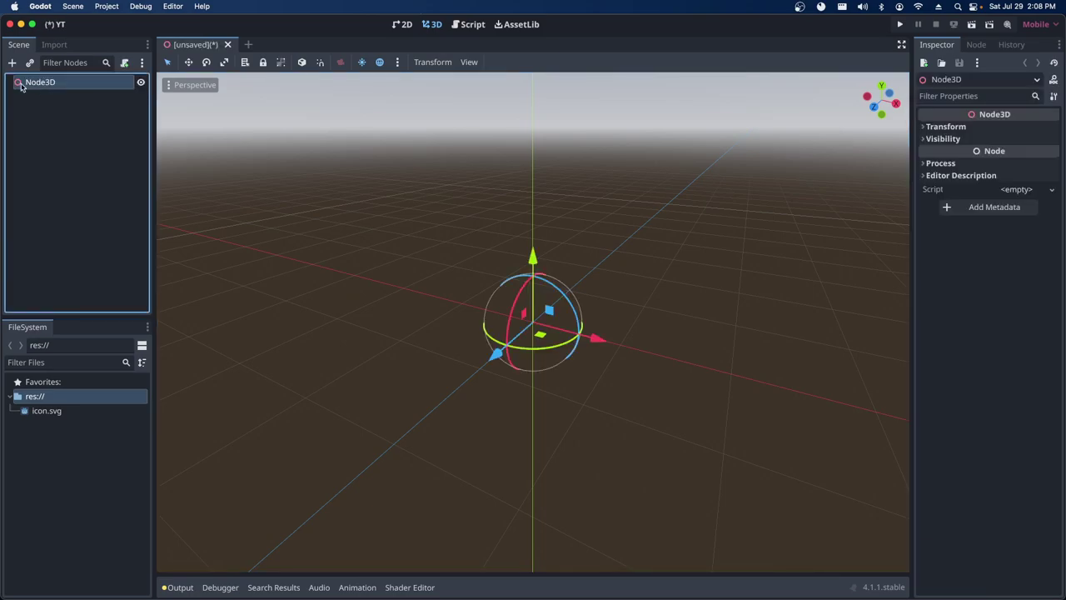
pyautogui.rightClick(53, 85)
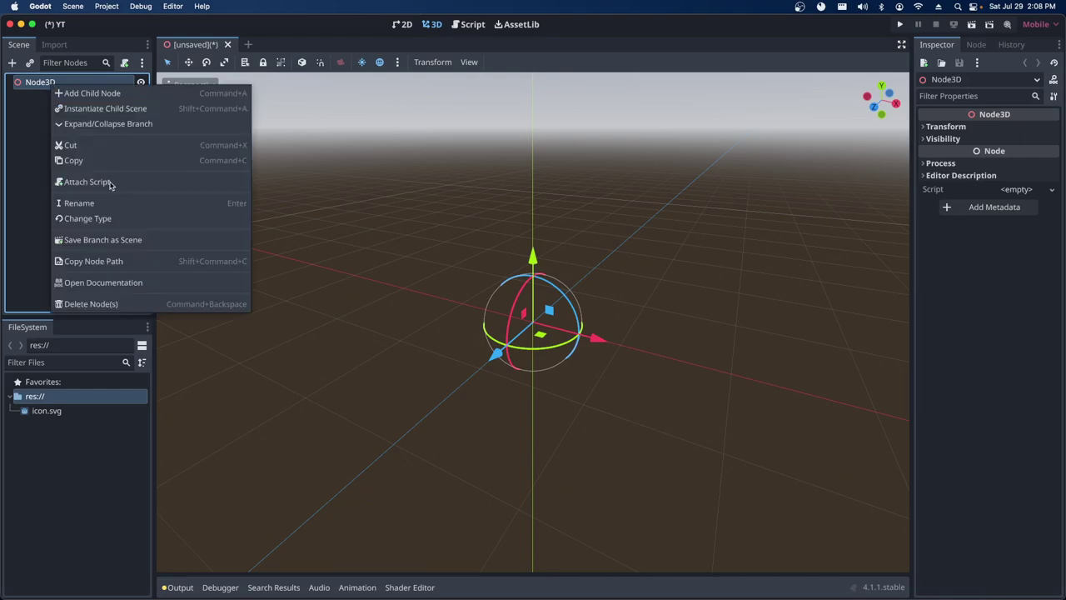
pyautogui.click(96, 305)
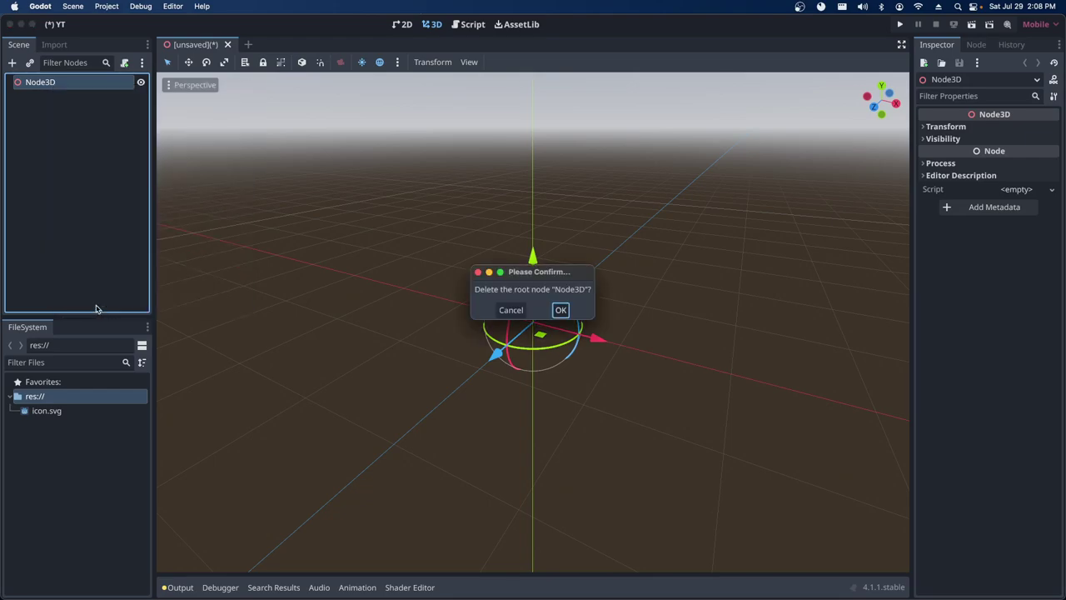
# Confirm deleting the Node3D root, then toggle the favourites-only root choices on and off.
pyautogui.press('Return')
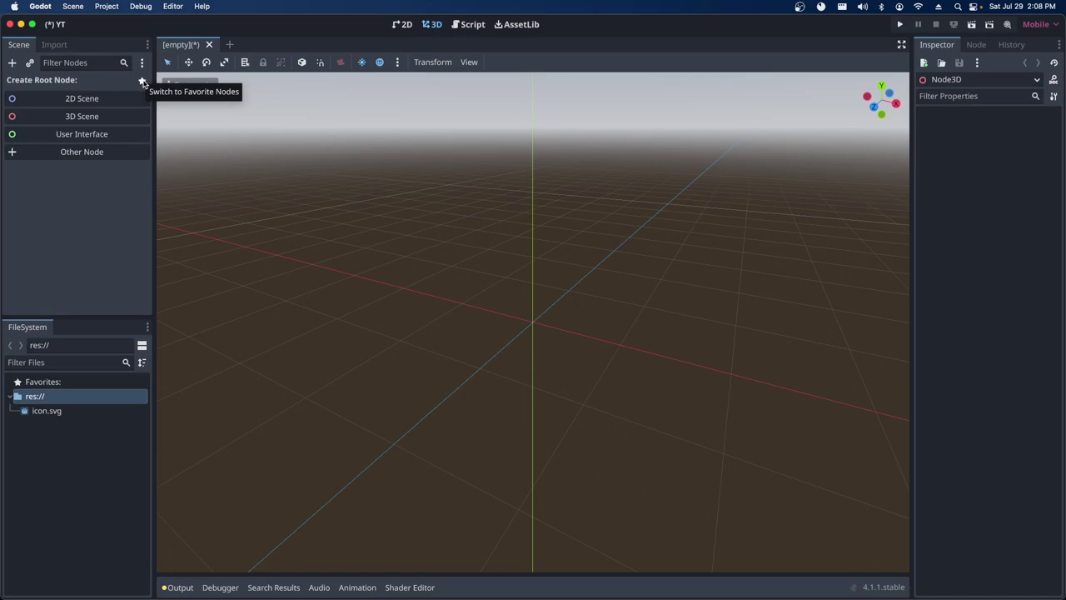
pyautogui.click(143, 82)
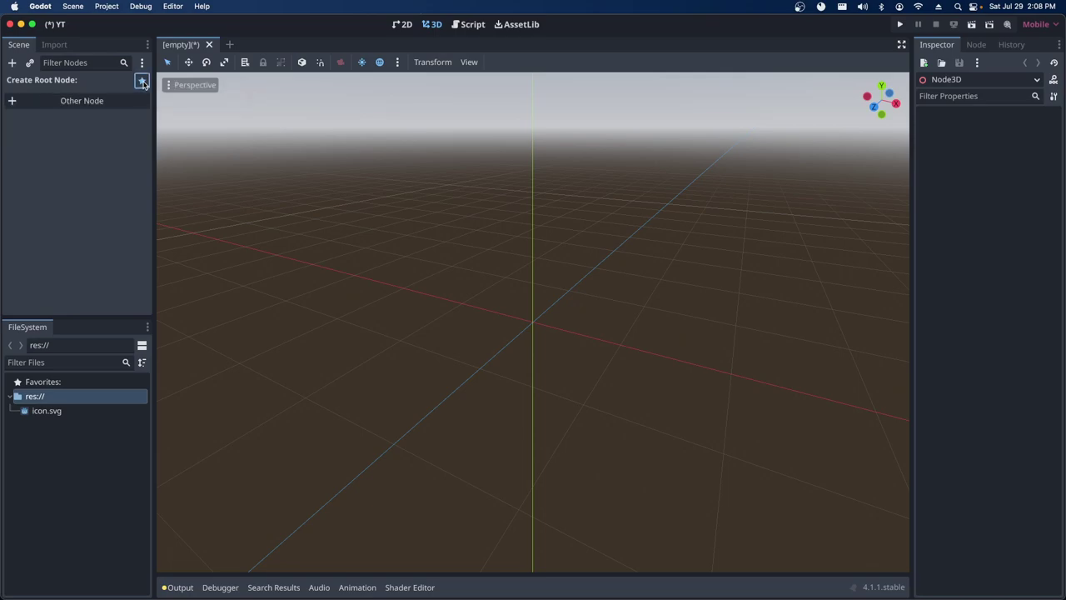
pyautogui.click(142, 83)
pyautogui.click(142, 81)
pyautogui.click(141, 81)
pyautogui.click(143, 81)
pyautogui.click(142, 81)
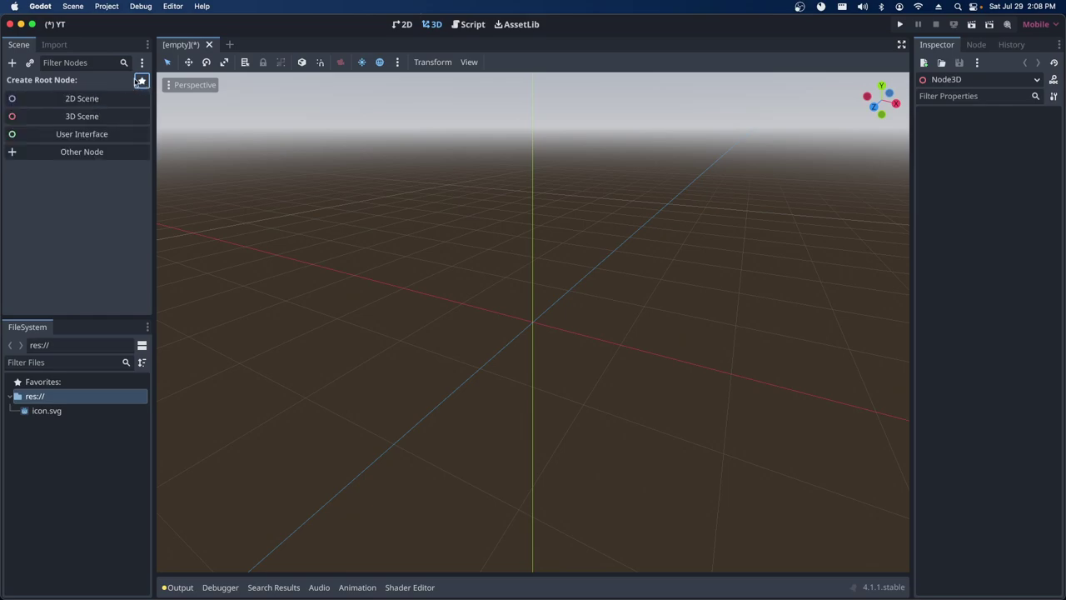
# In the Create New Node dialog, collapse and expand the Node, Viewport and CanvasItem branches.
pyautogui.click(13, 64)
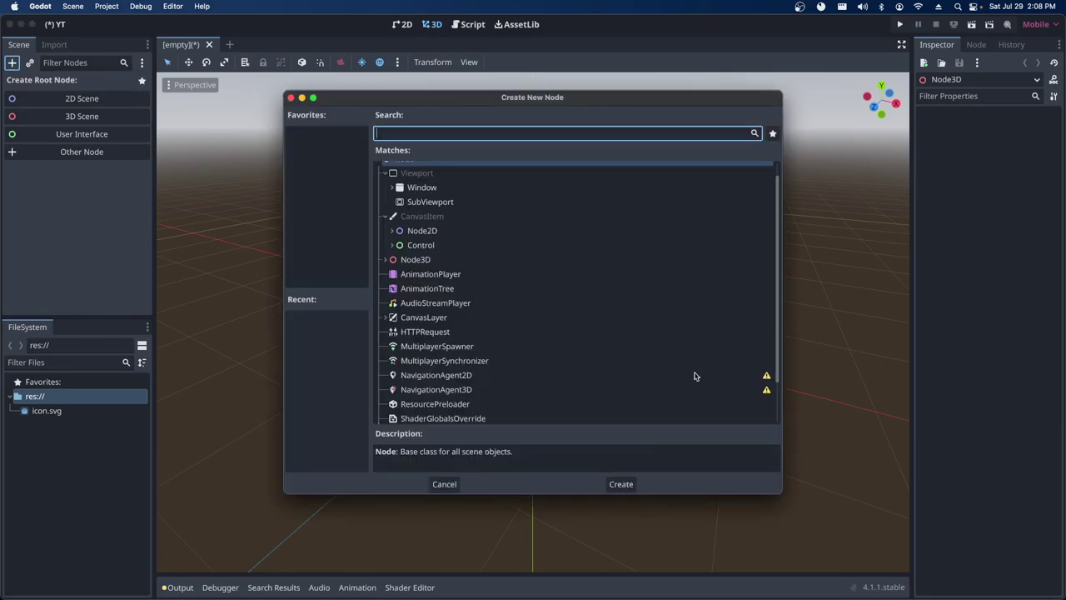
pyautogui.scroll(1, 696, 376)
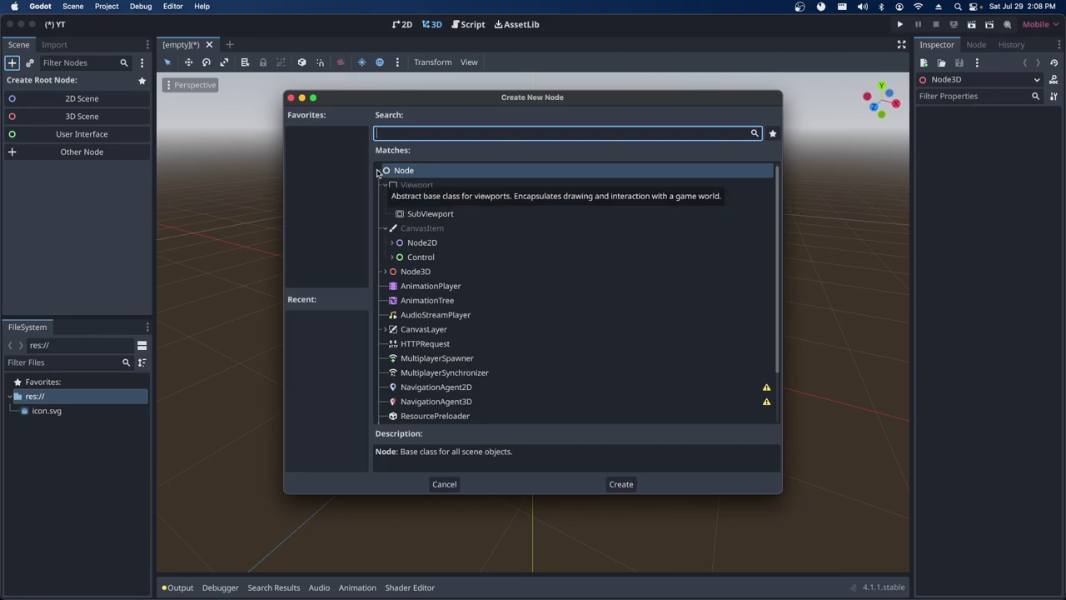
pyautogui.click(379, 170)
pyautogui.click(379, 171)
pyautogui.click(379, 170)
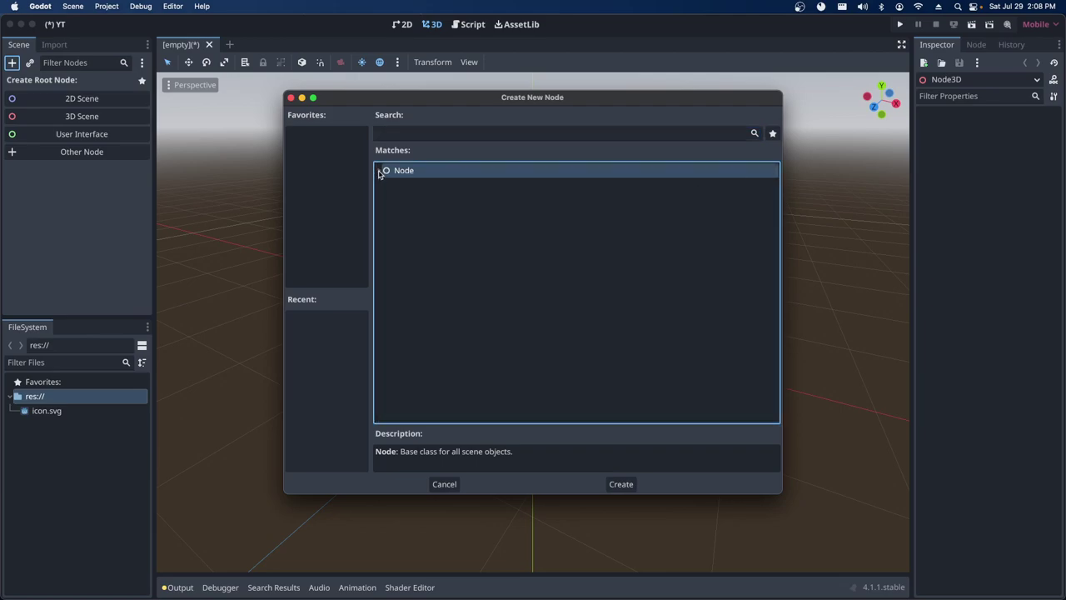
pyautogui.click(379, 170)
pyautogui.click(379, 171)
pyautogui.click(379, 170)
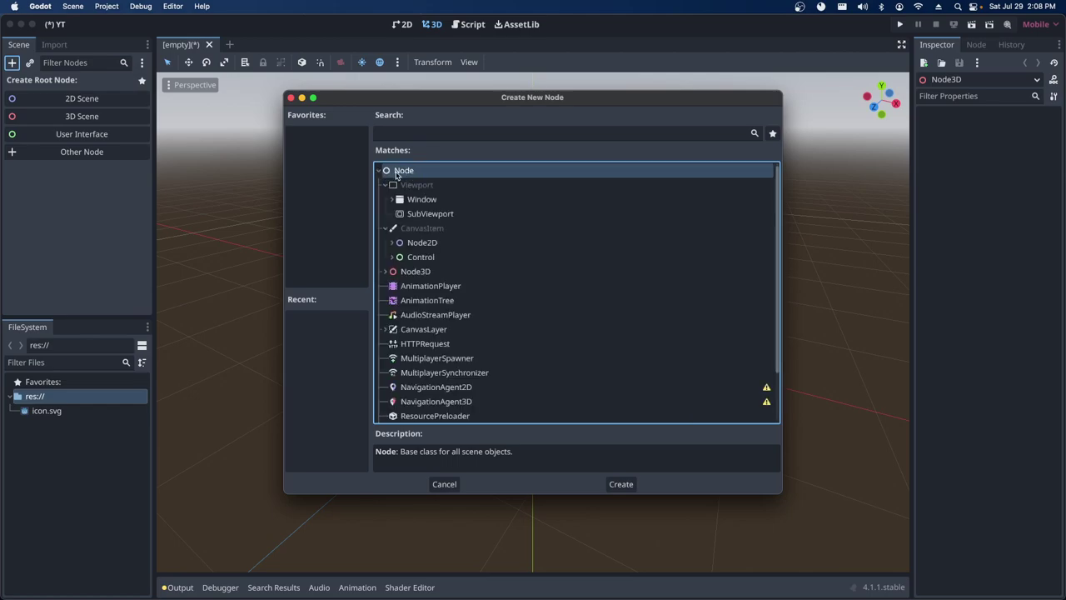
pyautogui.click(386, 185)
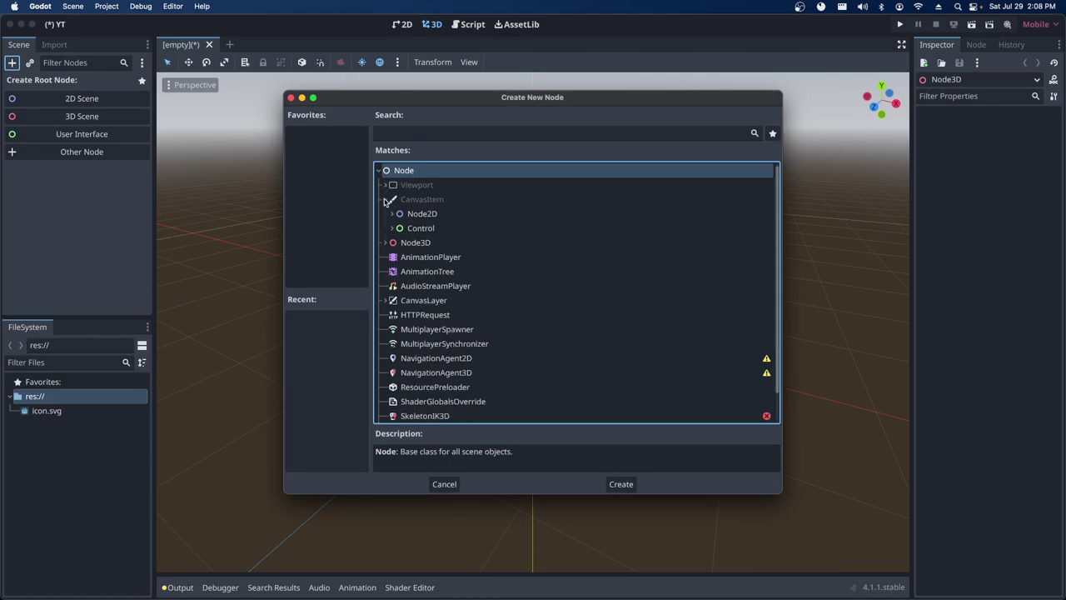
pyautogui.click(386, 200)
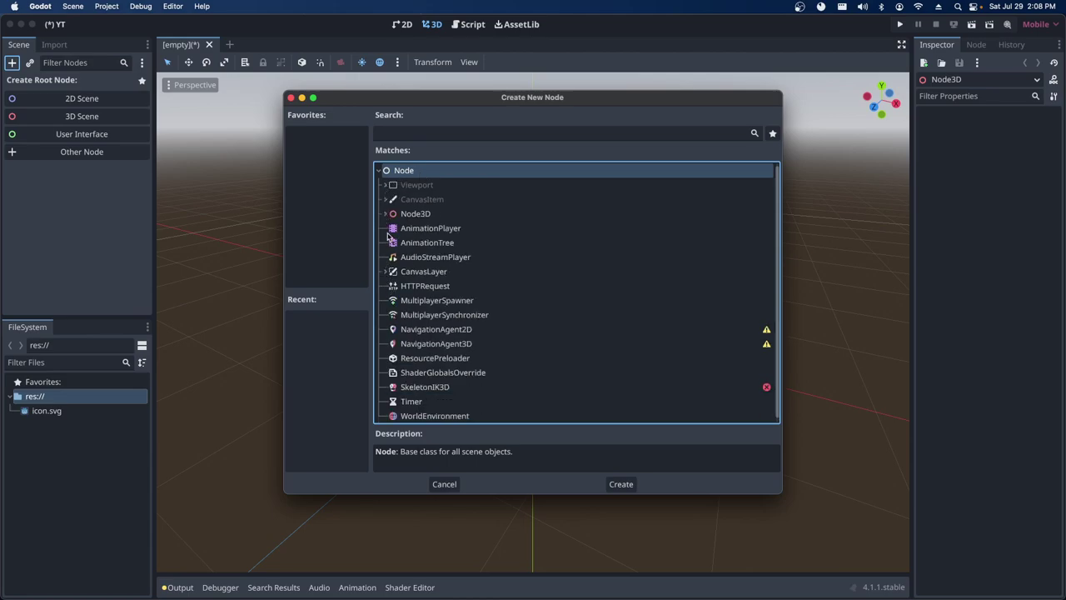
# Read the Node3D, AudioListener3D and Camera3D descriptions, then create a Node3D as the scene root.
pyautogui.click(424, 216)
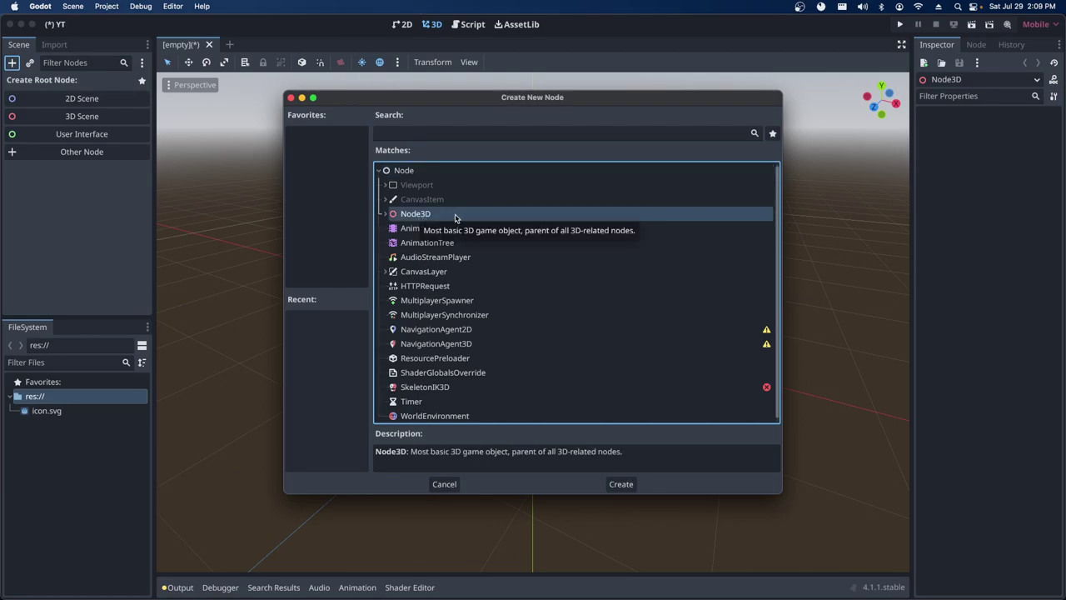
pyautogui.scroll(-1, 442, 233)
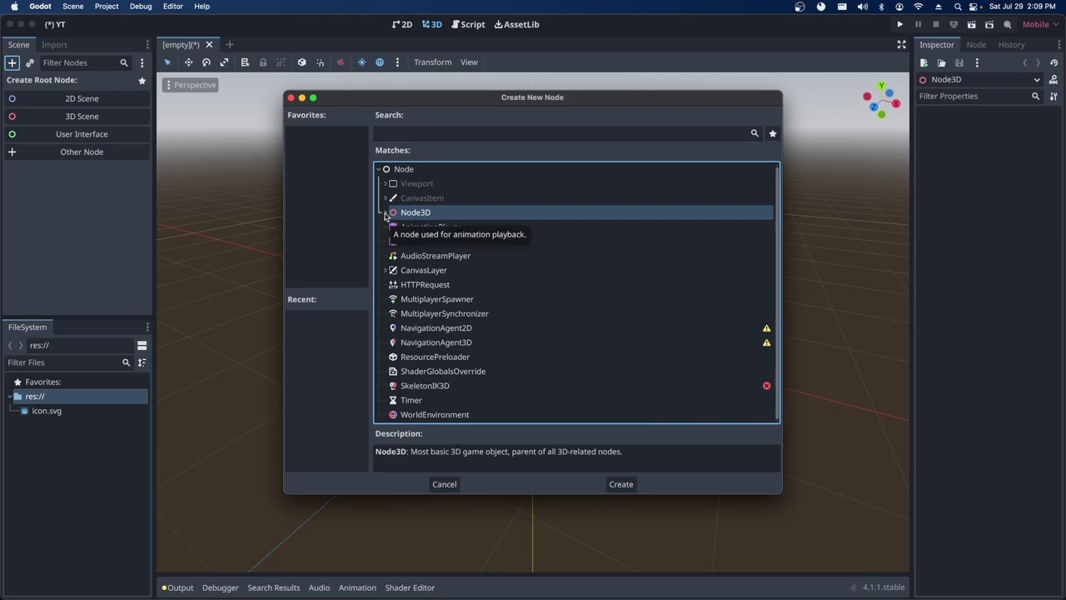
pyautogui.click(385, 214)
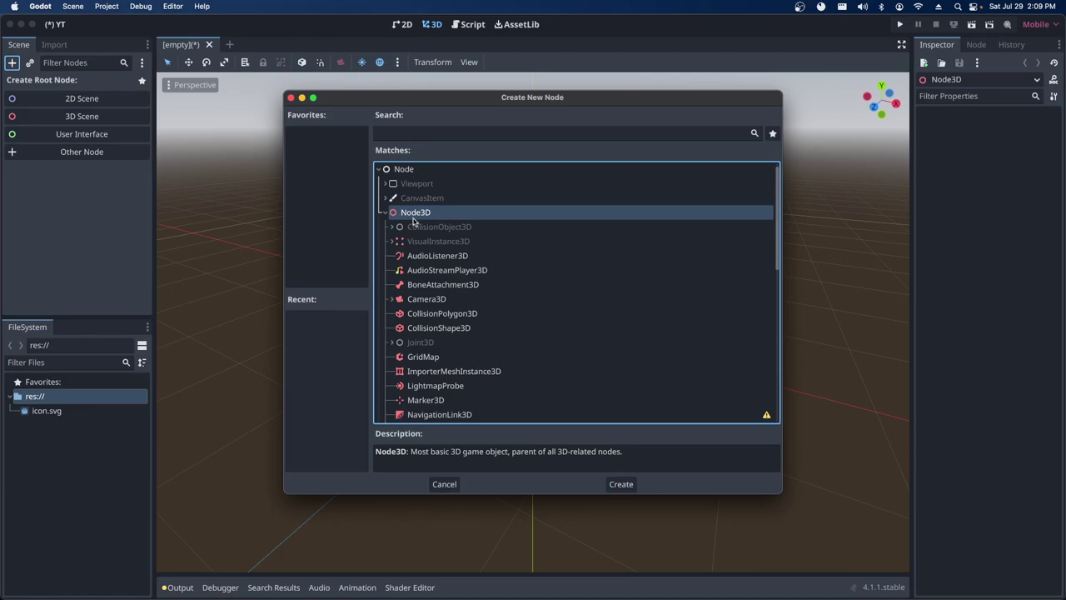
pyautogui.click(448, 260)
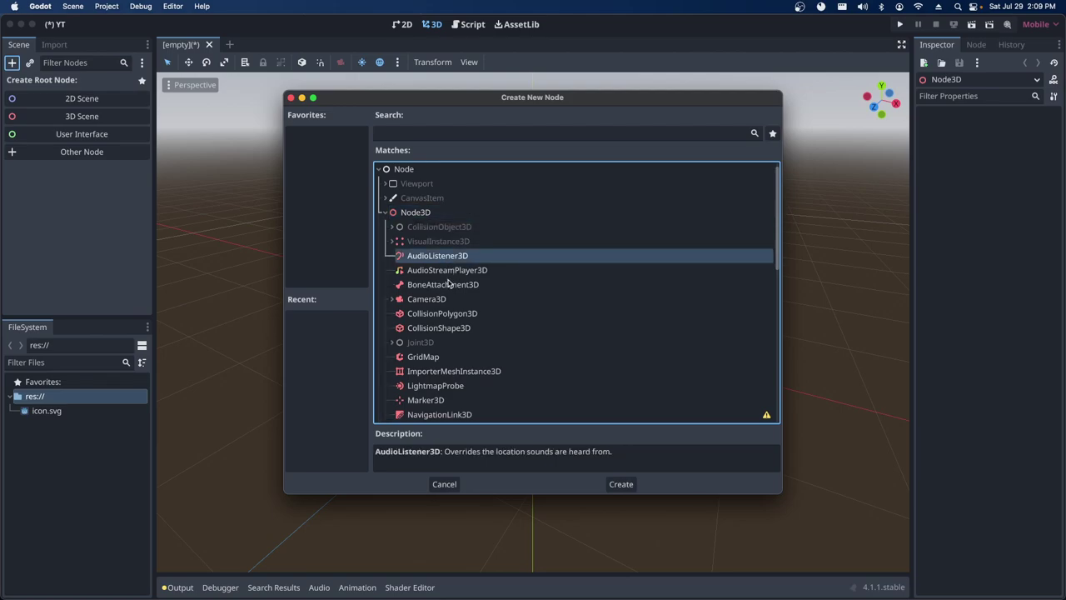
pyautogui.click(443, 299)
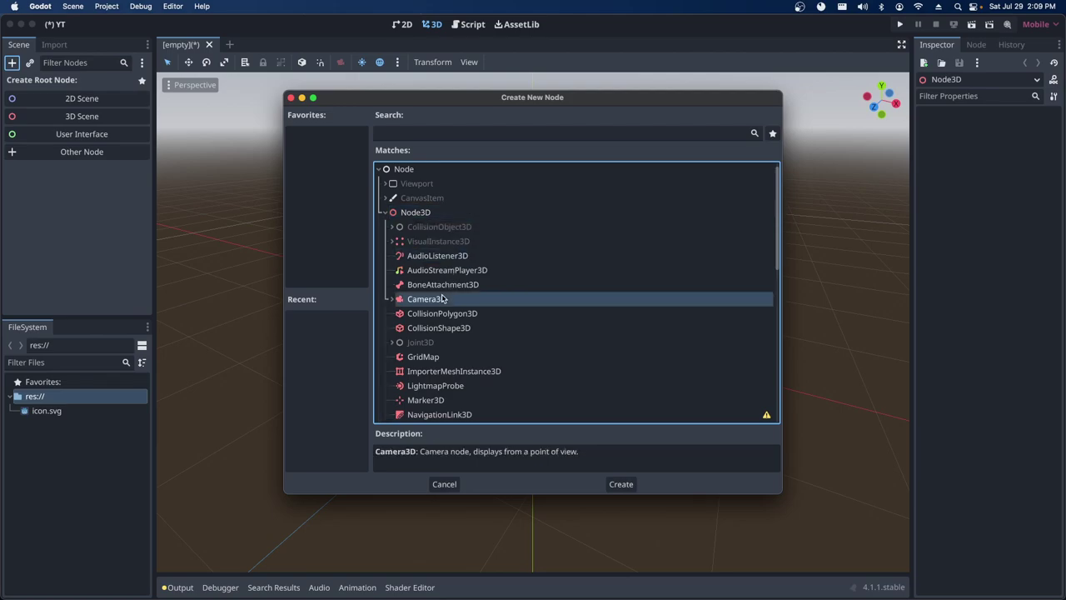
pyautogui.click(409, 216)
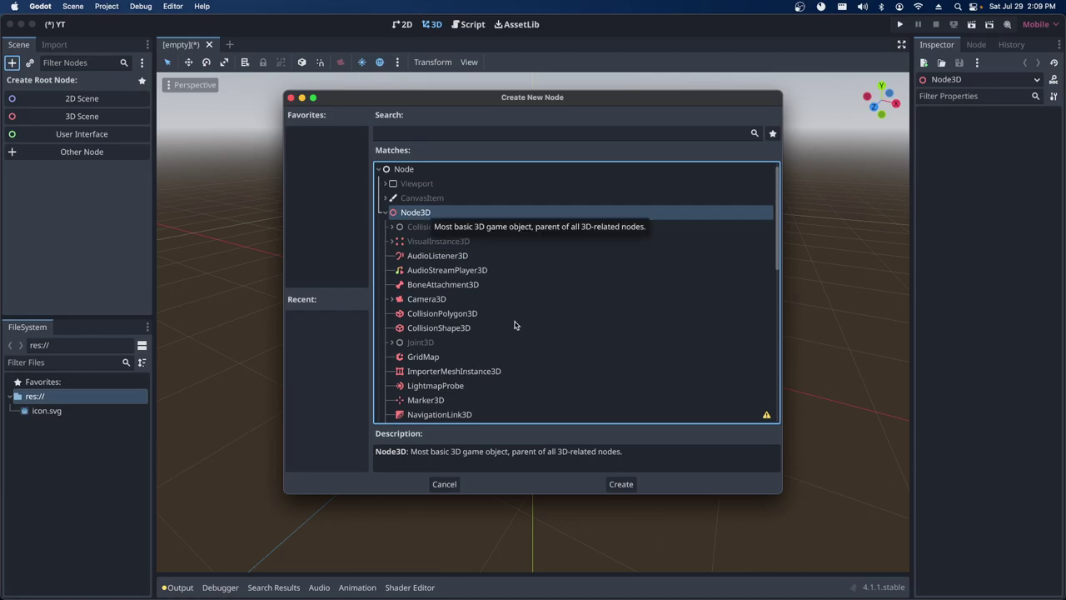
pyautogui.scroll(-2, 515, 326)
pyautogui.scroll(-2, 515, 326)
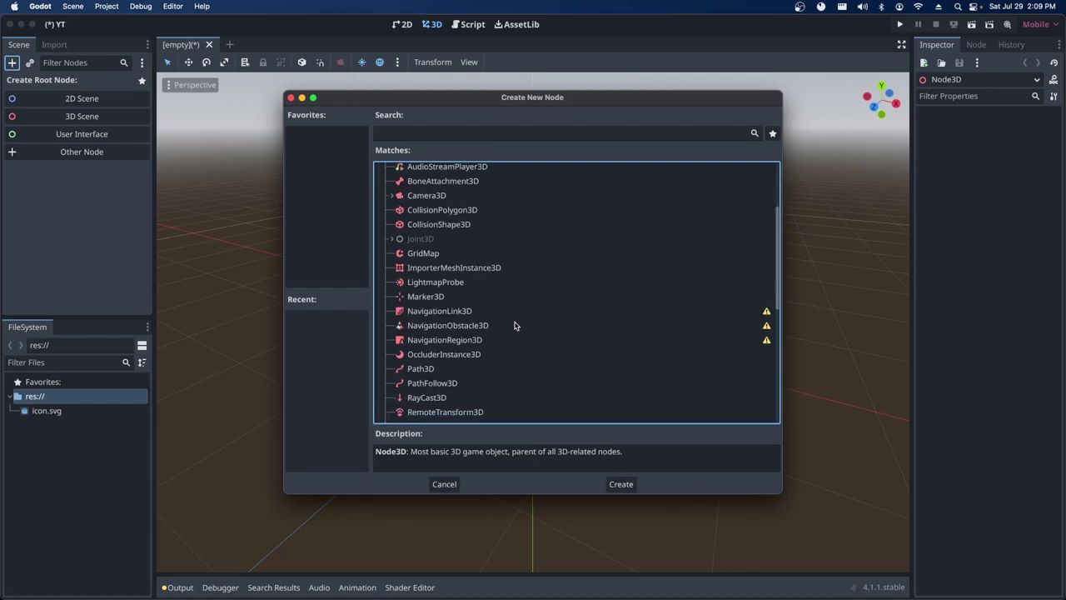
pyautogui.scroll(-2, 515, 323)
pyautogui.scroll(-2, 515, 324)
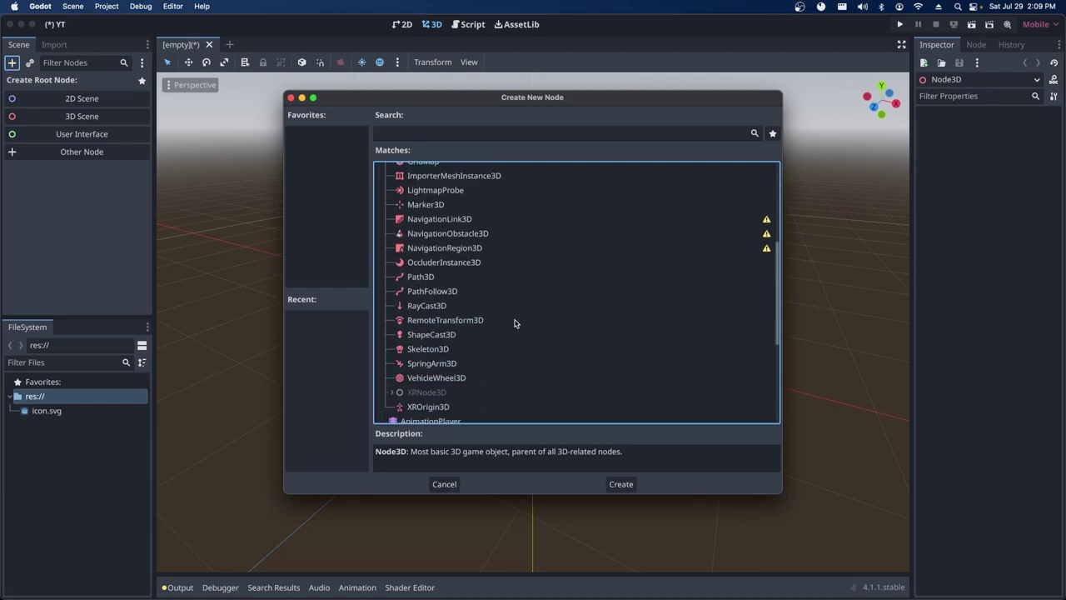
pyautogui.scroll(4, 515, 322)
pyautogui.scroll(2, 514, 322)
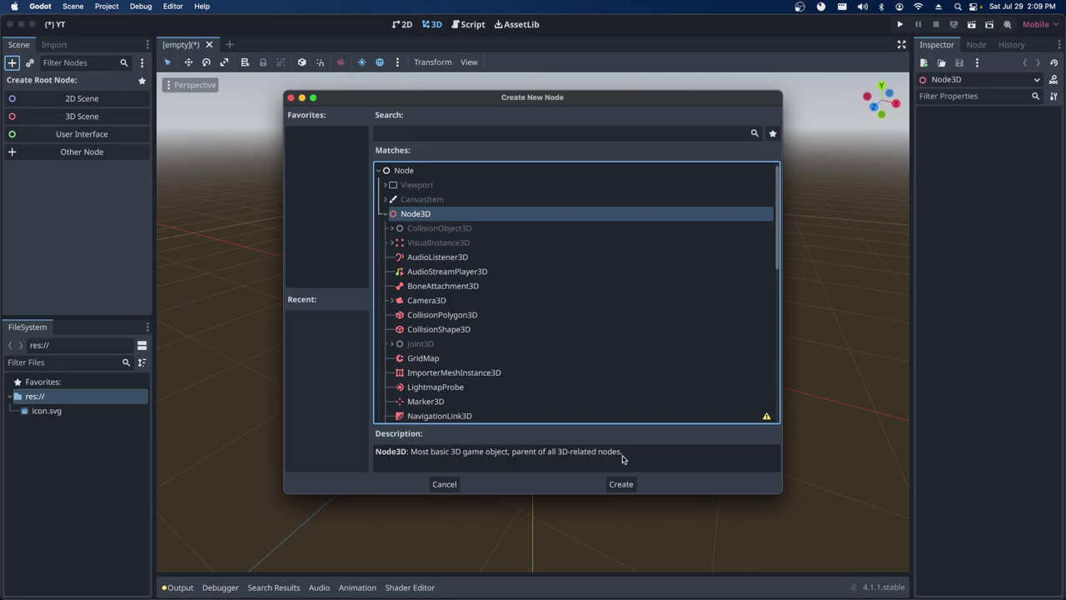
pyautogui.click(620, 484)
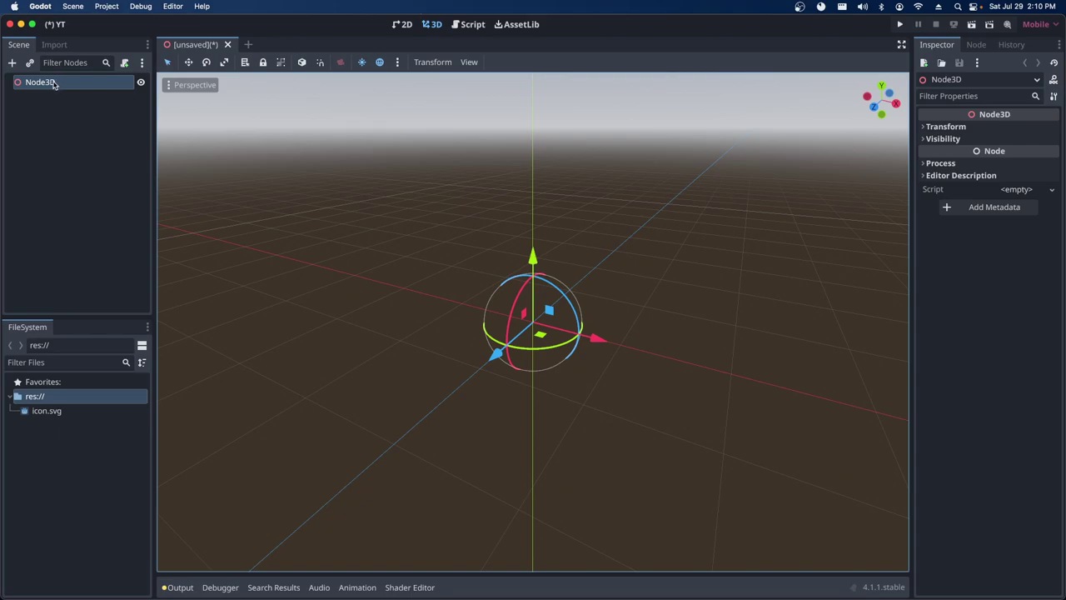
# Rename the Node3D root to World and begin saving the scene as world.tscn.
pyautogui.click(53, 84)
pyautogui.click(55, 83)
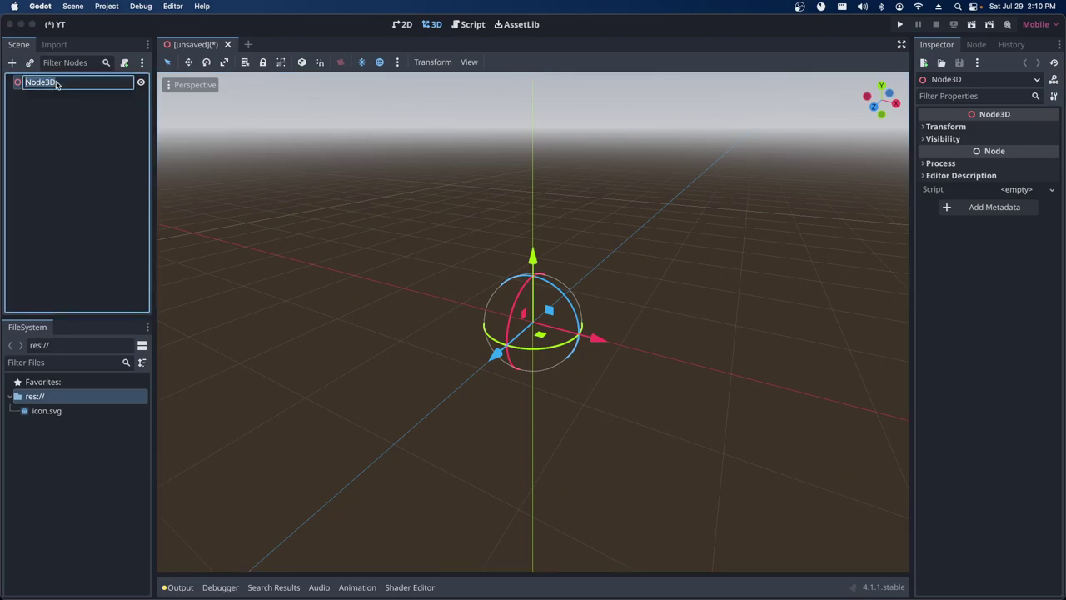
pyautogui.click(63, 98)
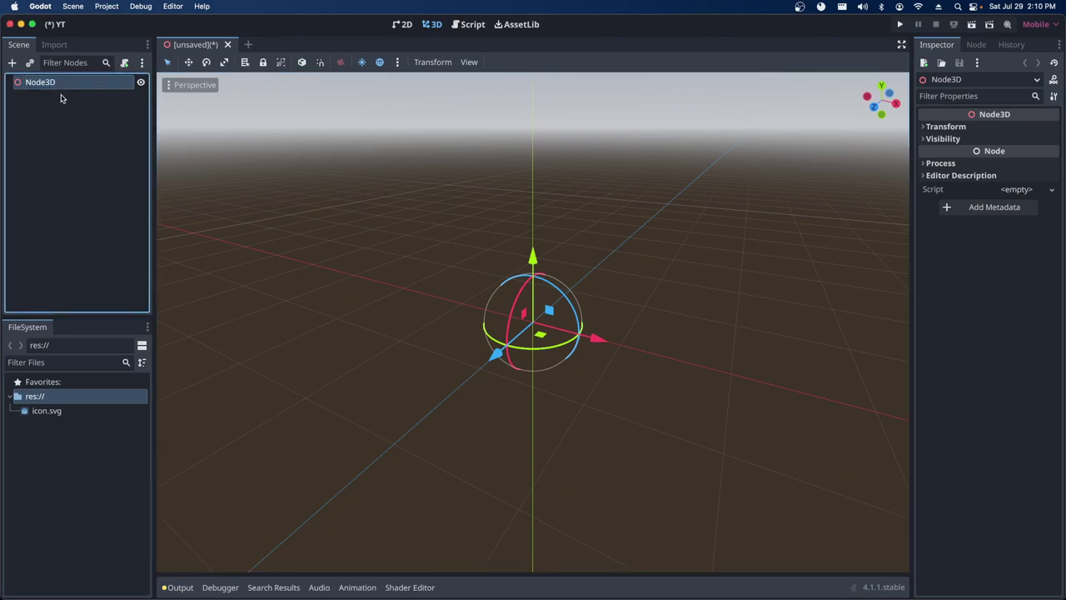
pyautogui.click(56, 82)
pyautogui.click(53, 113)
pyautogui.rightClick(55, 84)
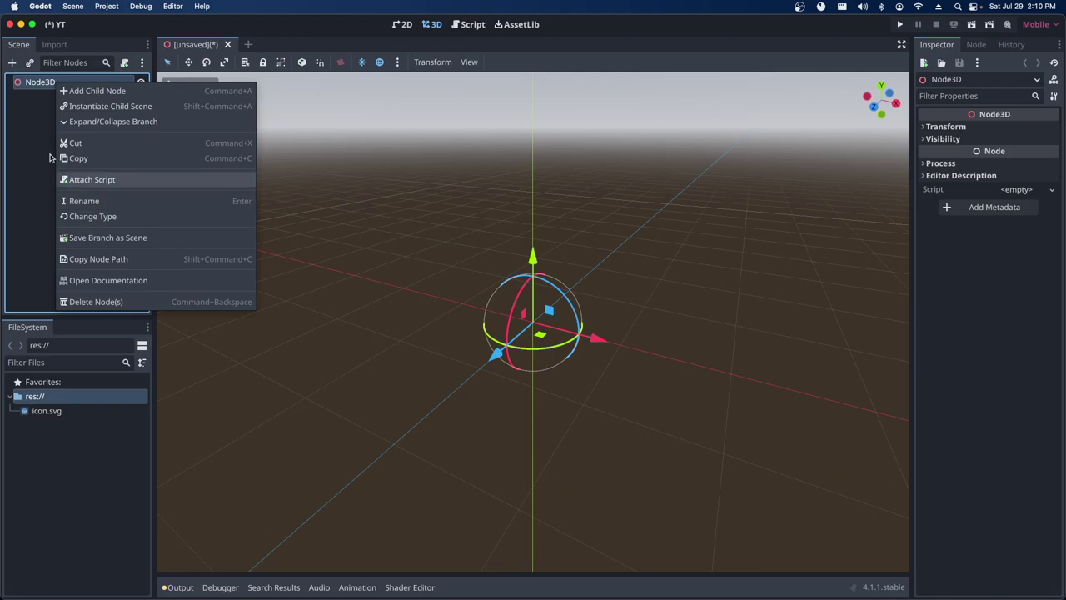
pyautogui.click(57, 82)
pyautogui.click(57, 82)
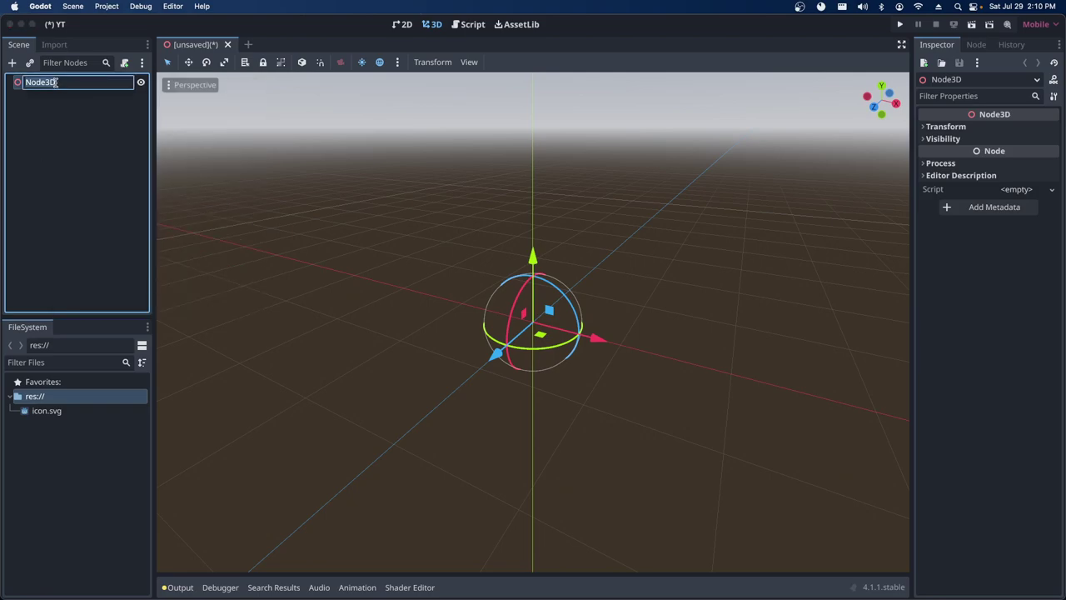
pyautogui.write('World')
pyautogui.press('Return')
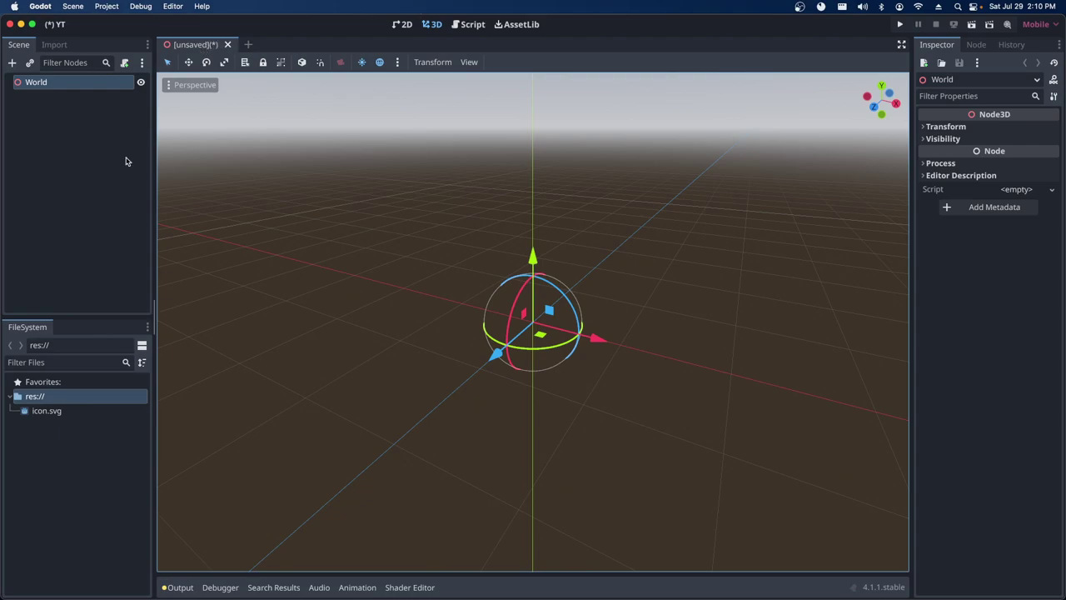
pyautogui.hotkey('ctrl', 's')
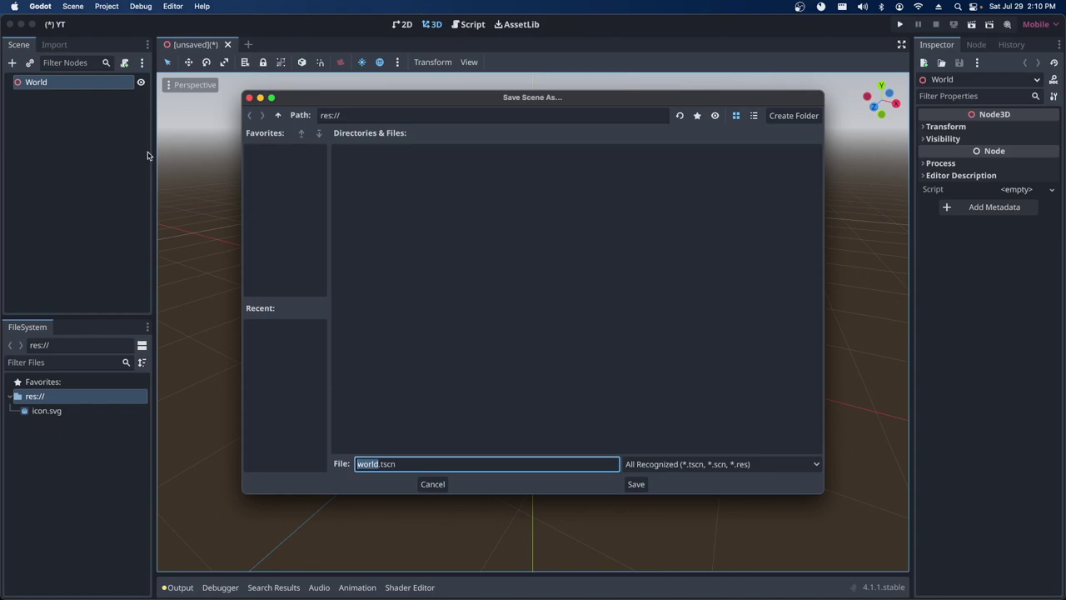
# Save the scene as world.tscn, then open an empty new scene tab and close it again.
pyautogui.click(636, 485)
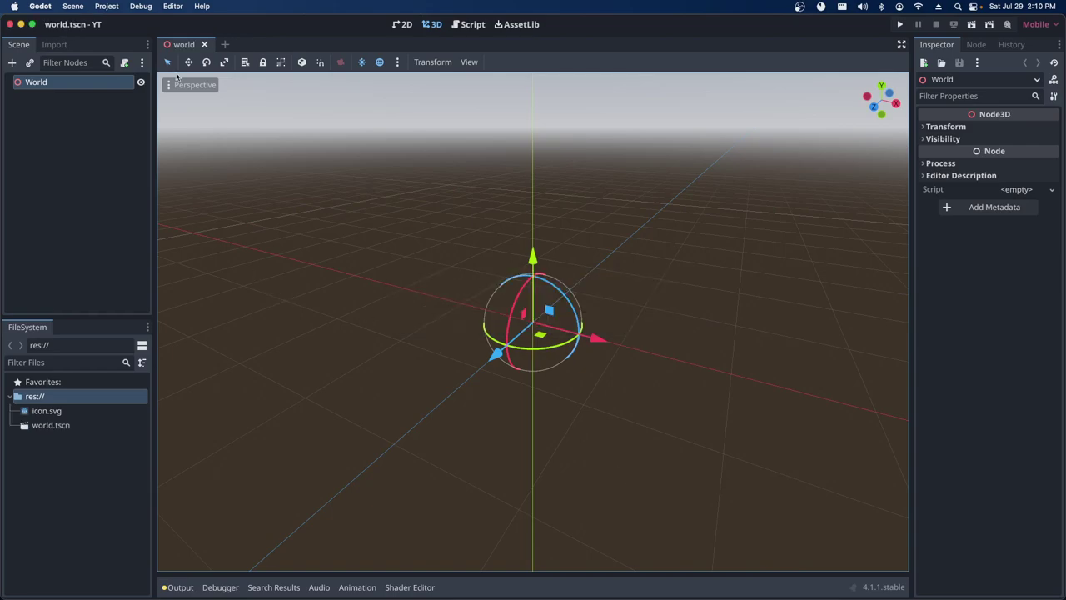
pyautogui.click(225, 45)
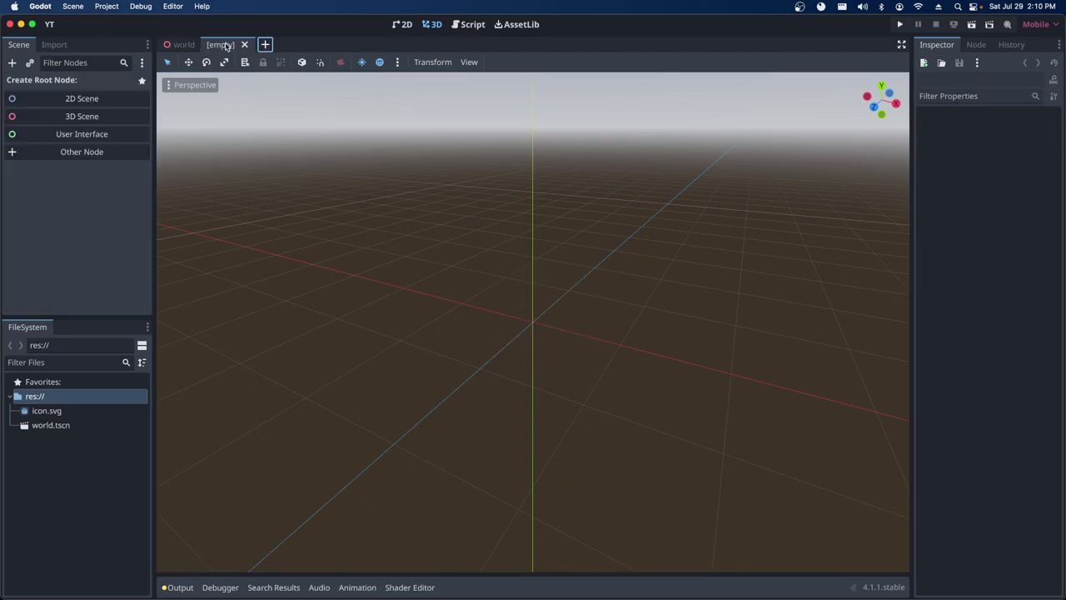
pyautogui.click(246, 45)
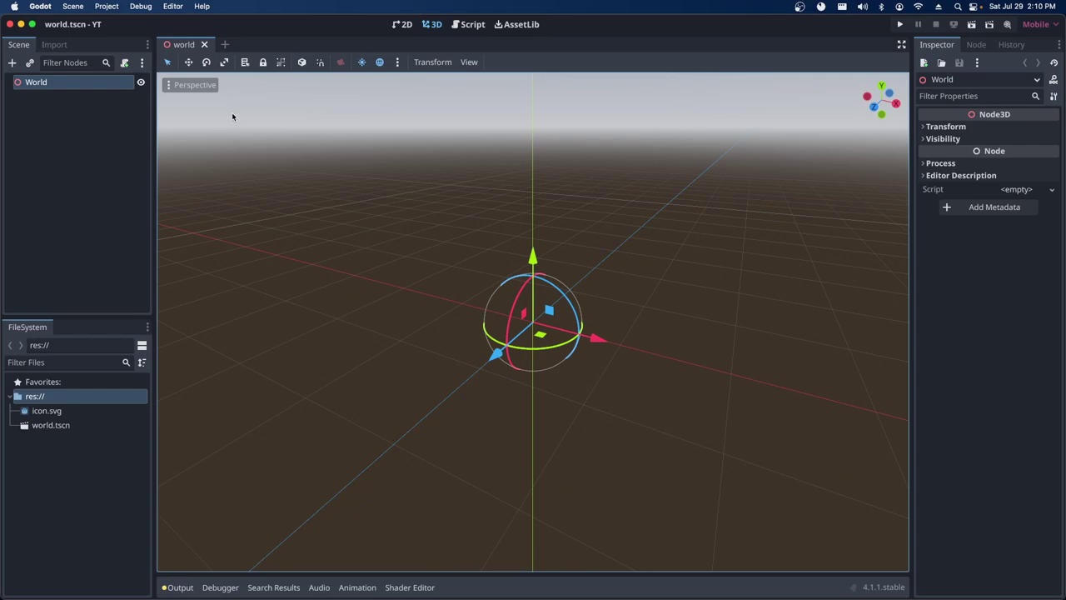
# Open Project Settings from the Project menu, showing Application Config with project name YT.
pyautogui.click(106, 7)
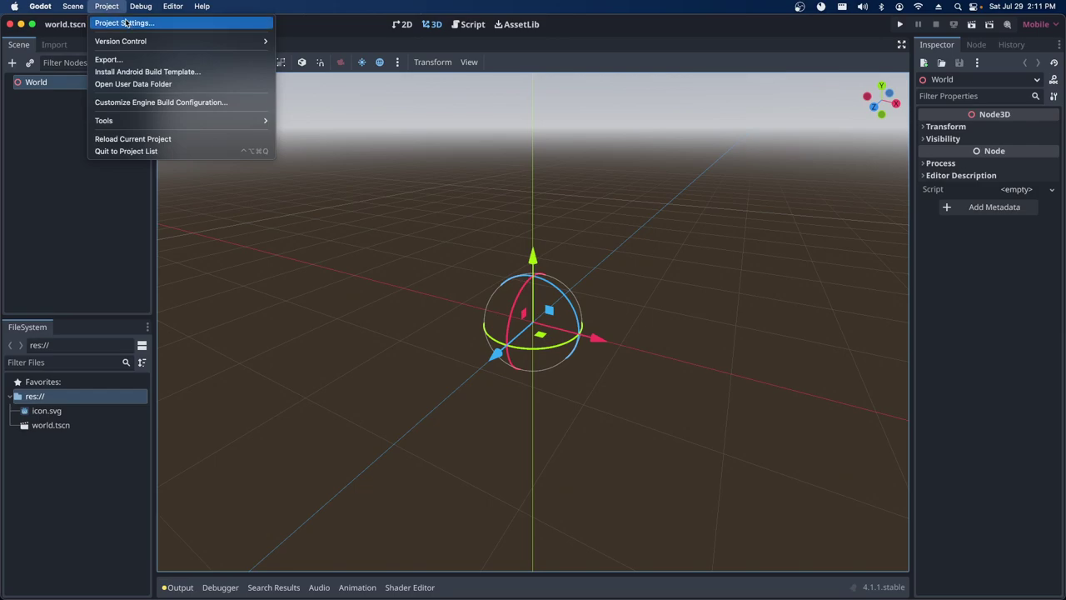
pyautogui.click(113, 8)
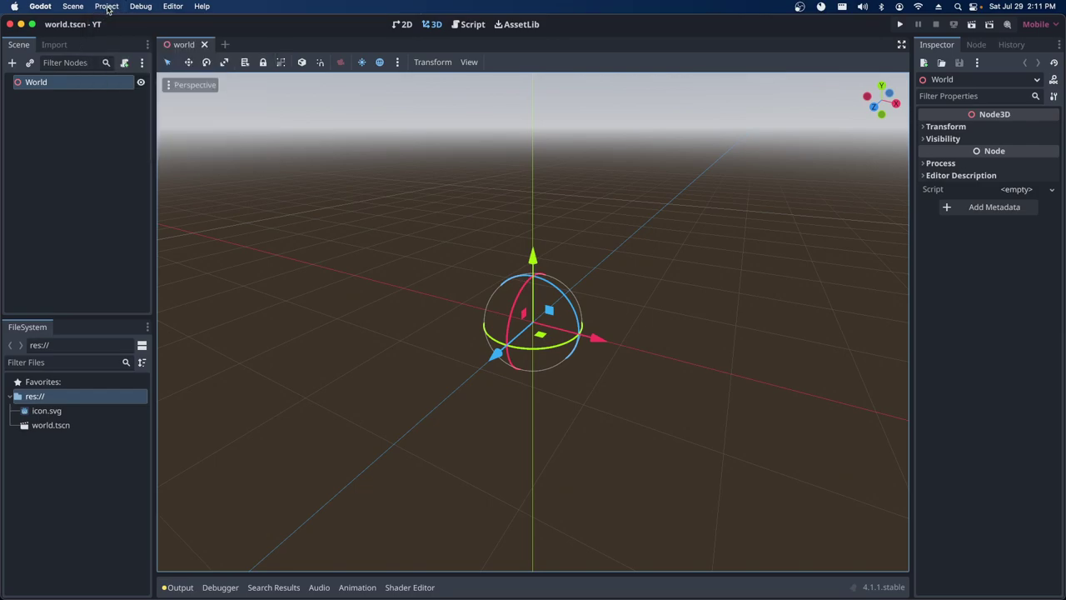
pyautogui.click(108, 10)
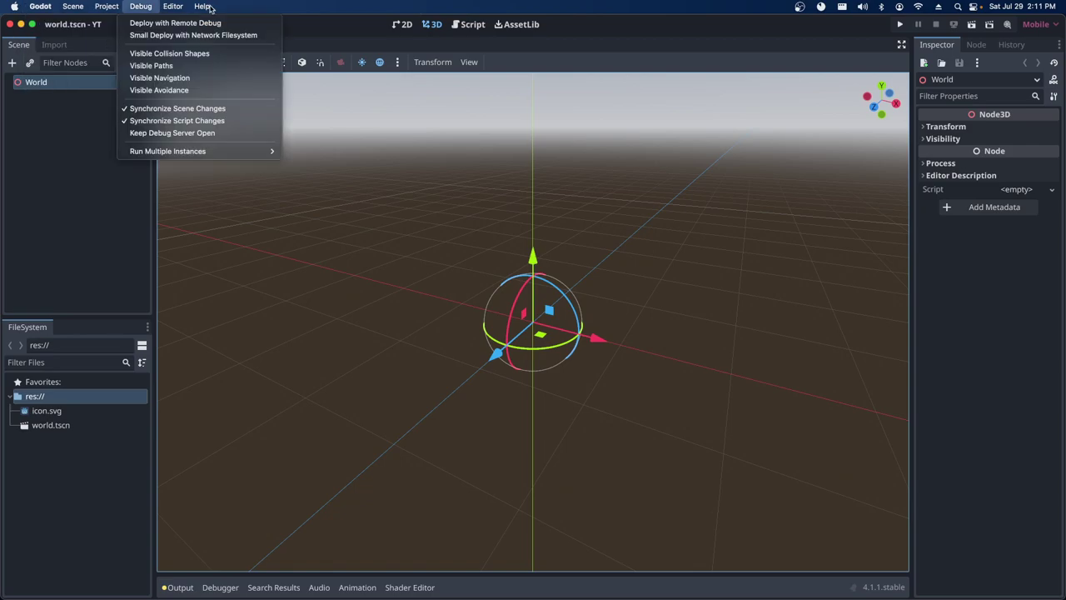
pyautogui.click(107, 7)
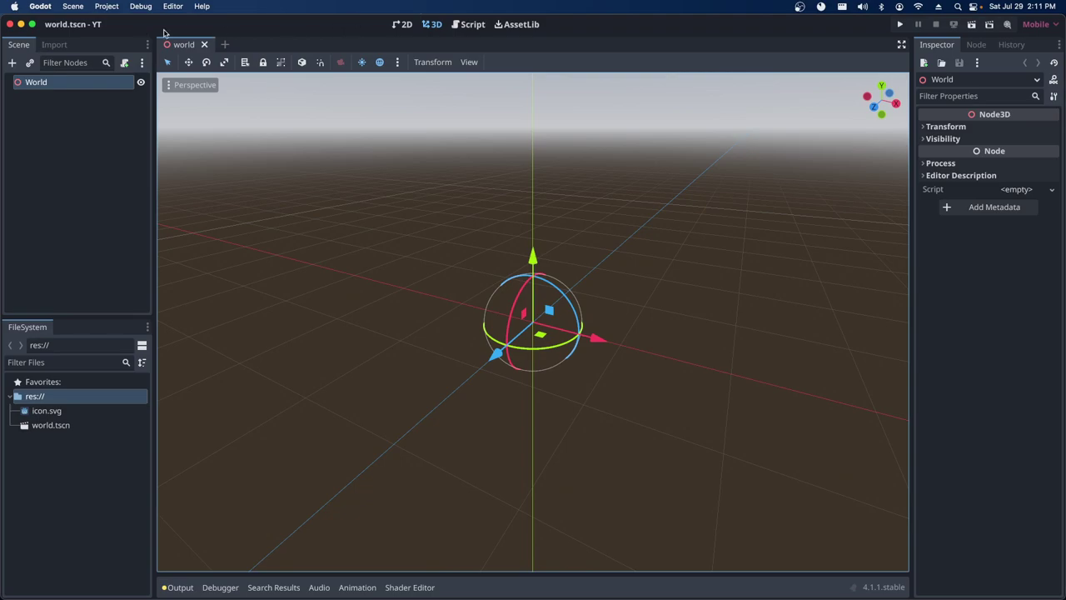
pyautogui.click(116, 7)
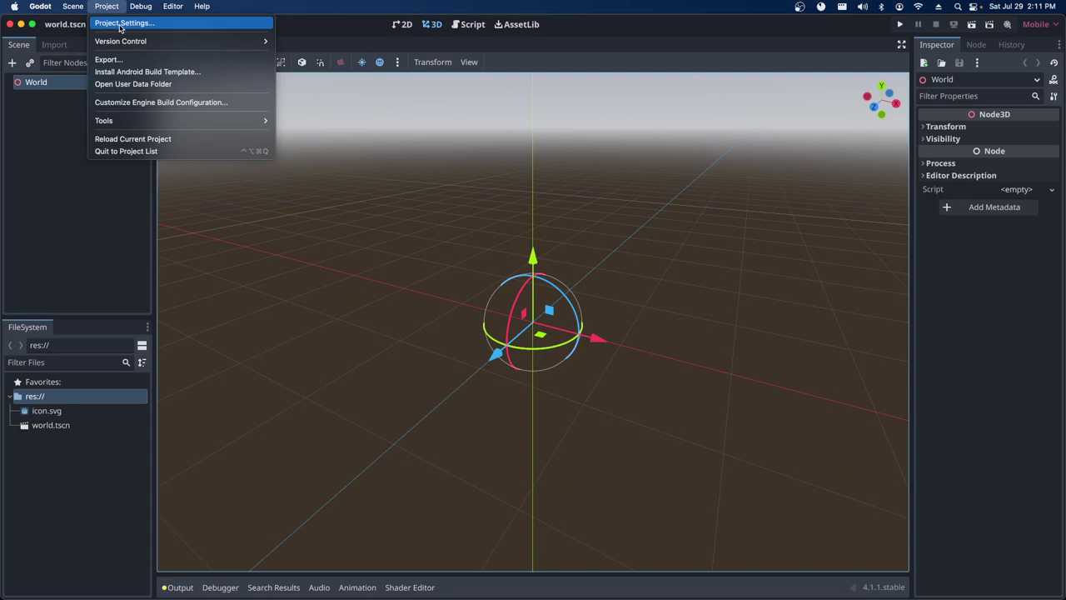
pyautogui.click(121, 24)
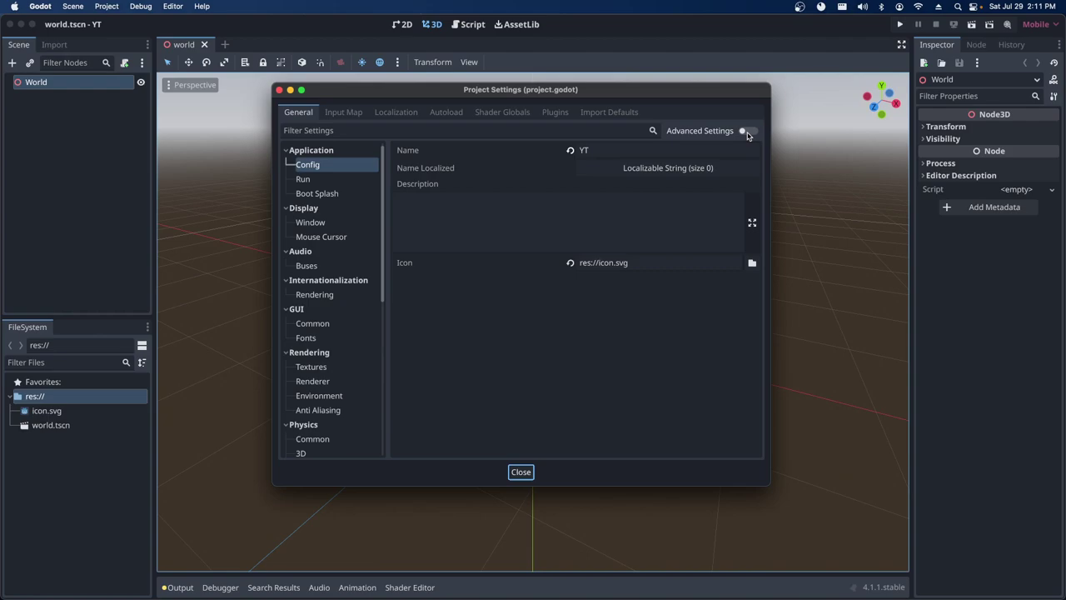
# Set the Display > Window viewport width to 1920 and height to 1080.
pyautogui.click(747, 132)
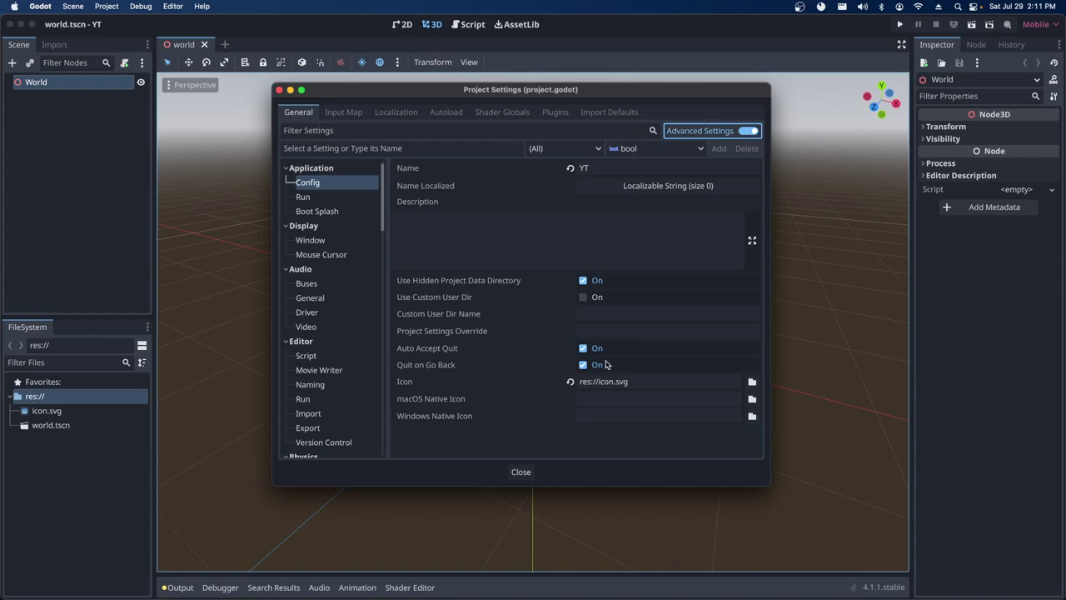
pyautogui.click(747, 131)
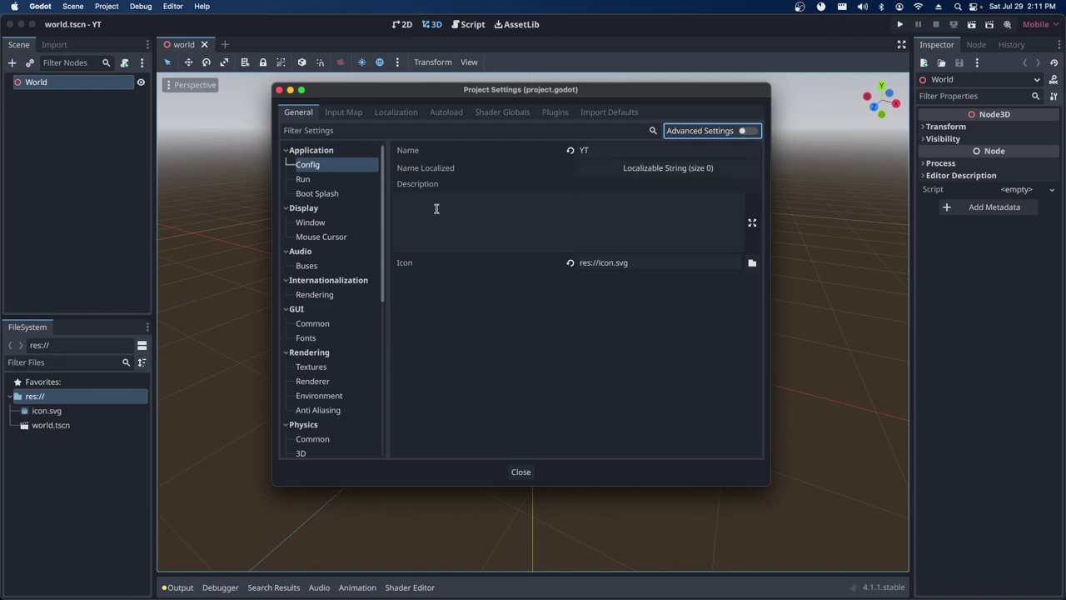
pyautogui.click(333, 223)
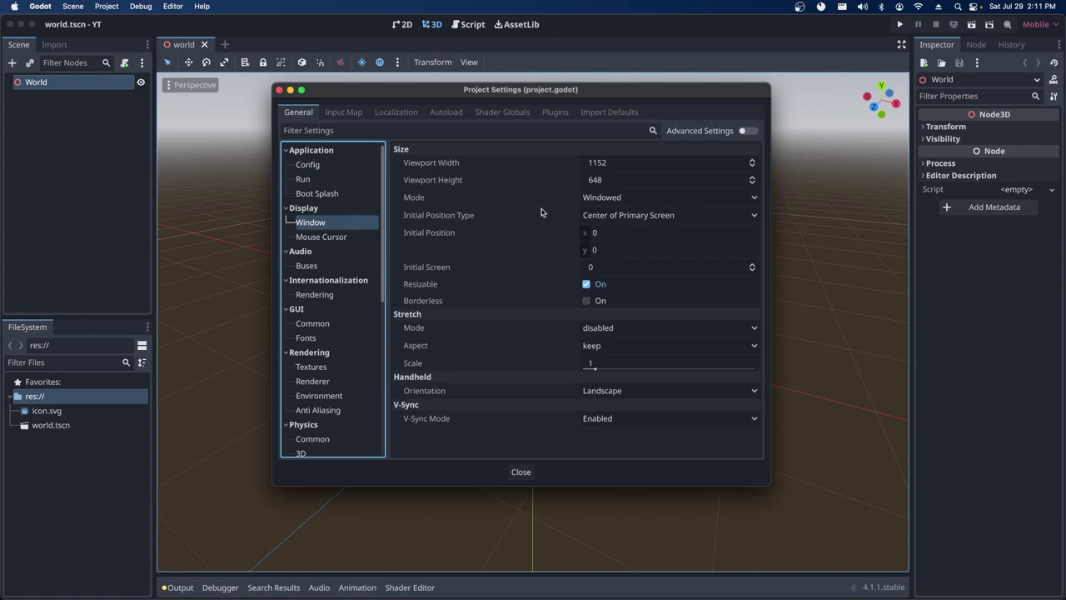
pyautogui.click(627, 163)
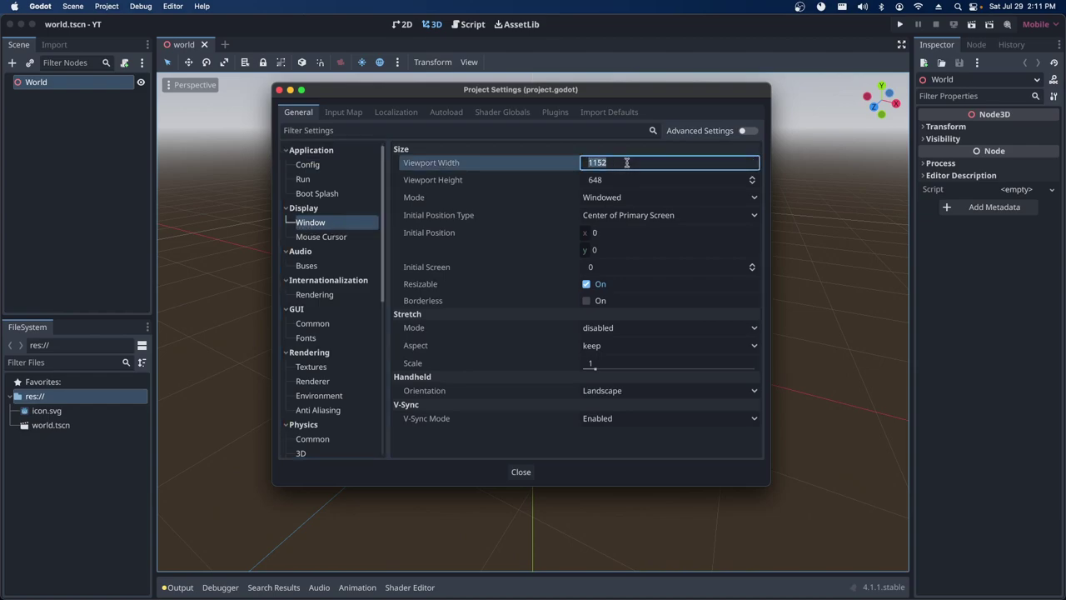
pyautogui.write('1920')
pyautogui.click(608, 186)
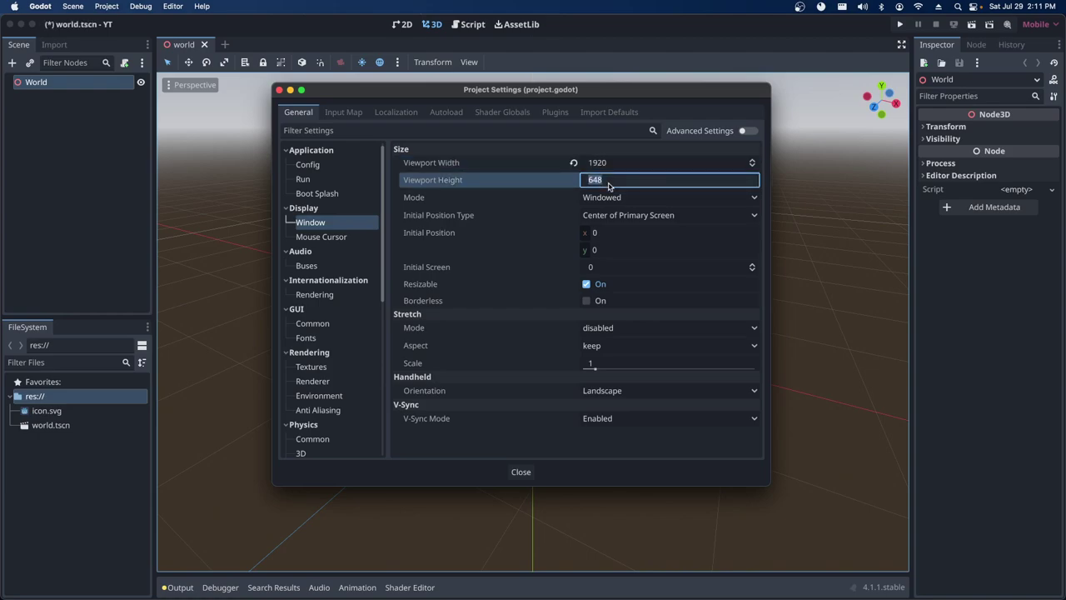
pyautogui.write('1080')
pyautogui.click(616, 198)
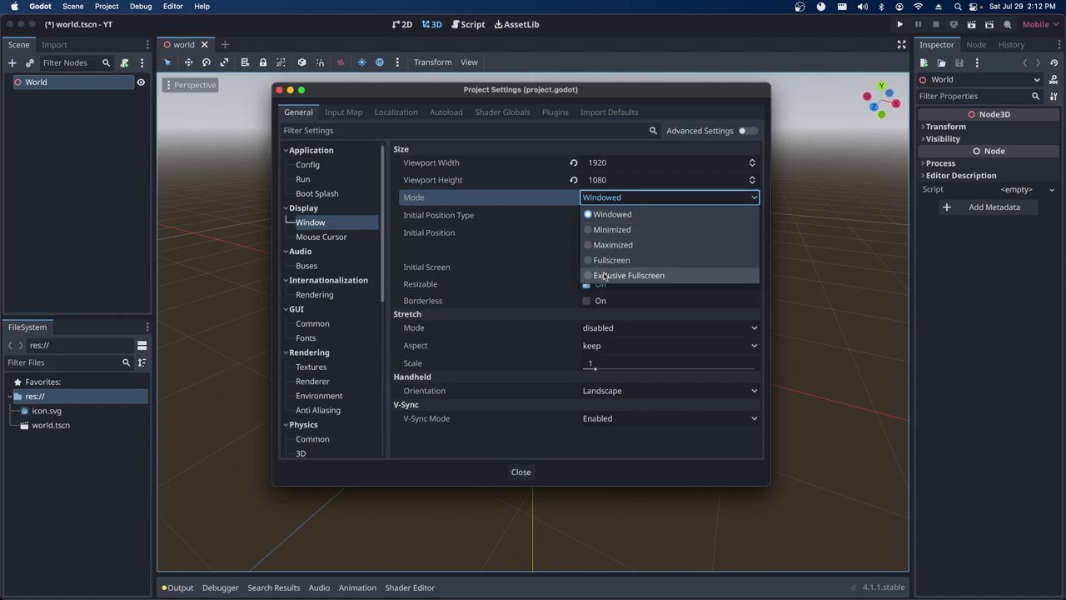
pyautogui.click(552, 209)
pyautogui.click(649, 198)
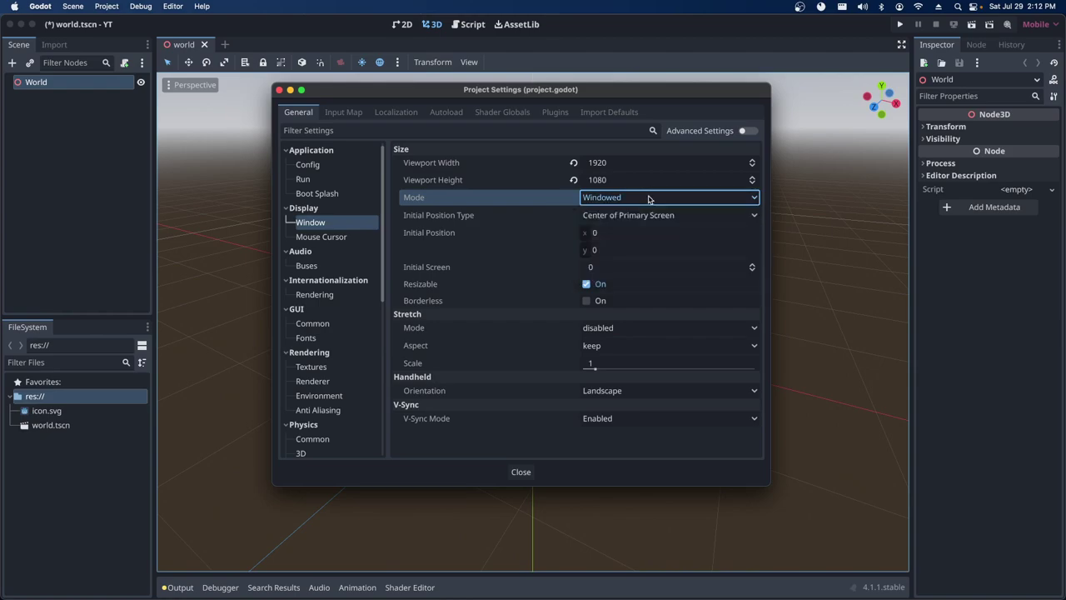
pyautogui.click(649, 198)
pyautogui.click(603, 336)
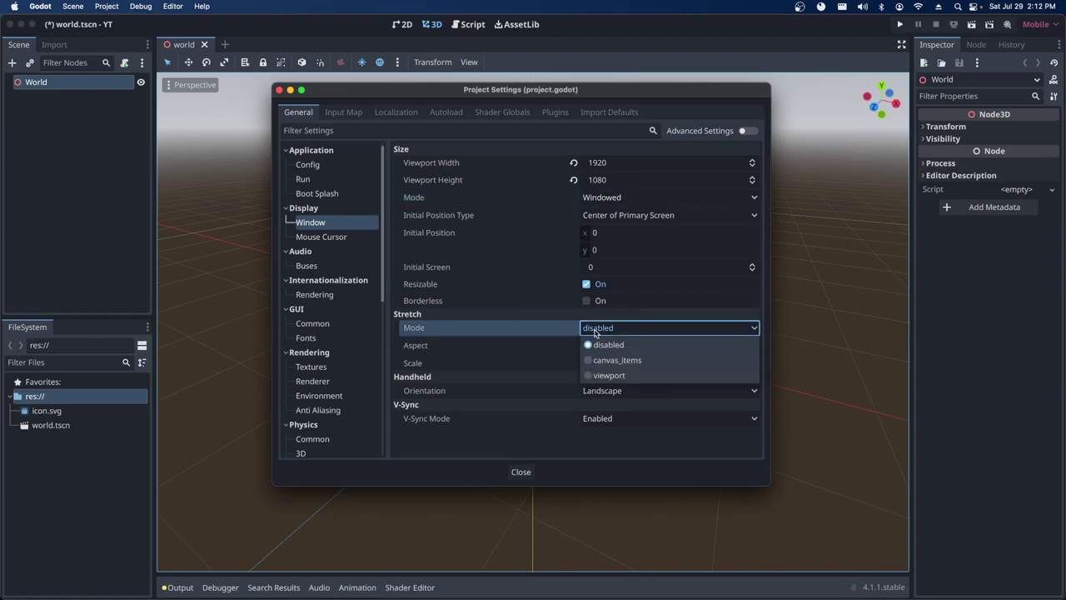
pyautogui.click(554, 331)
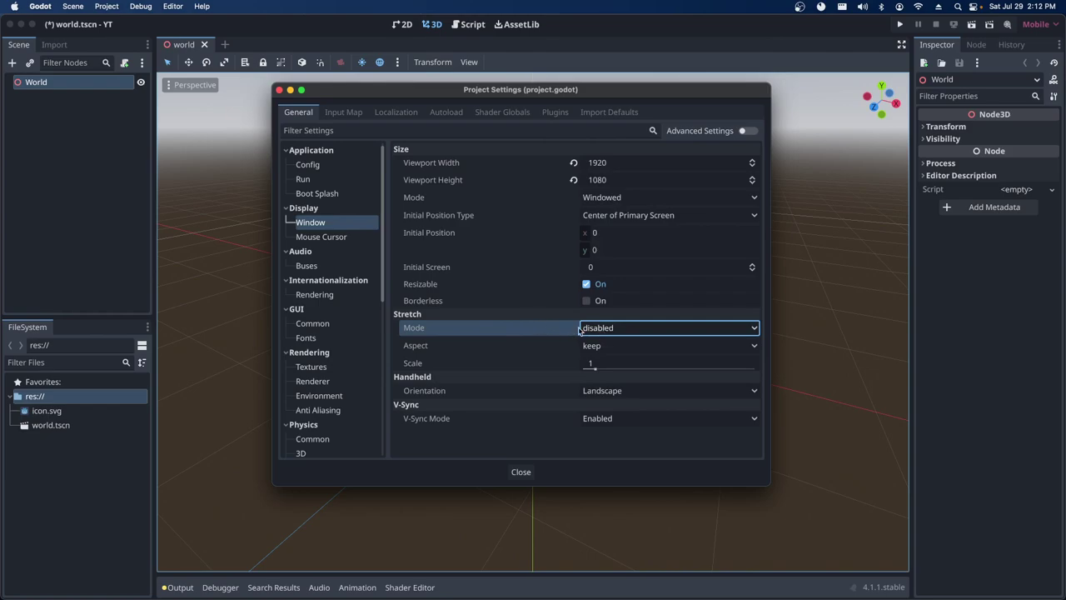
pyautogui.moveTo(414, 331)
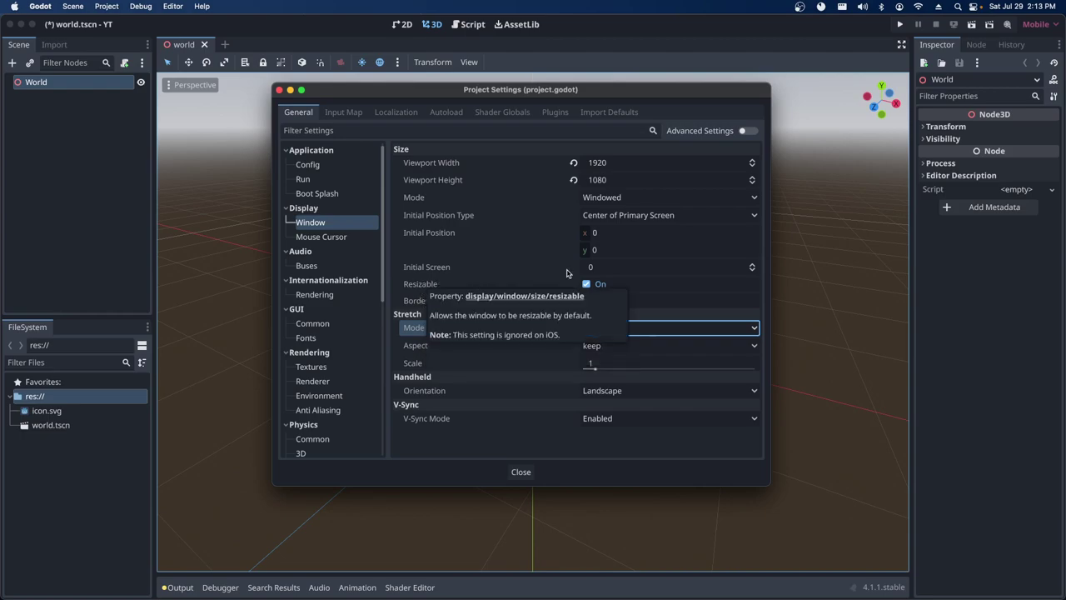
pyautogui.click(931, 184)
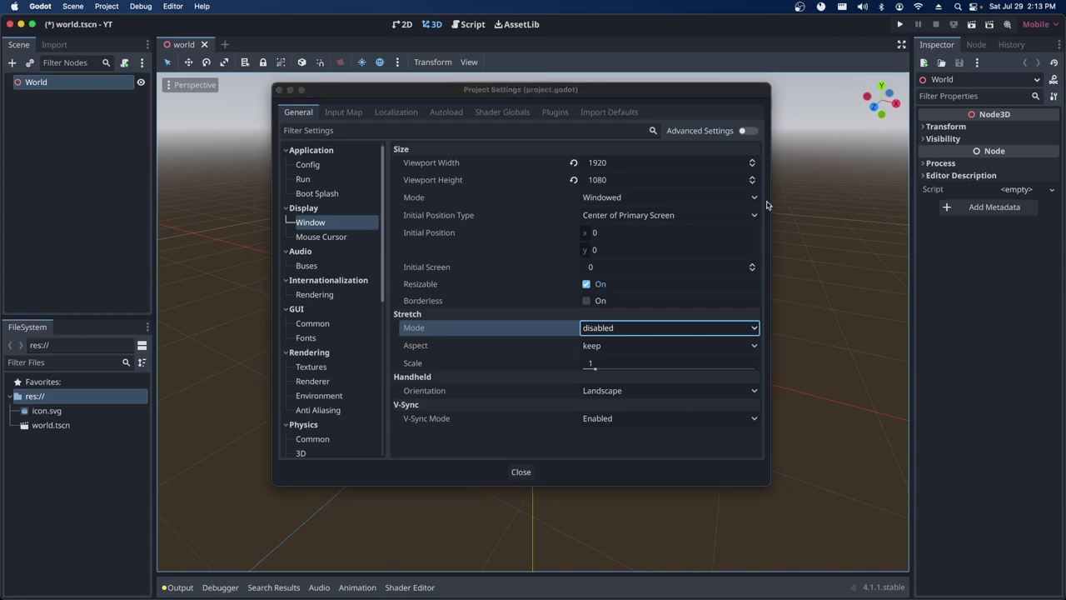
pyautogui.click(519, 477)
# Close the Project Settings window.
pyautogui.click(518, 472)
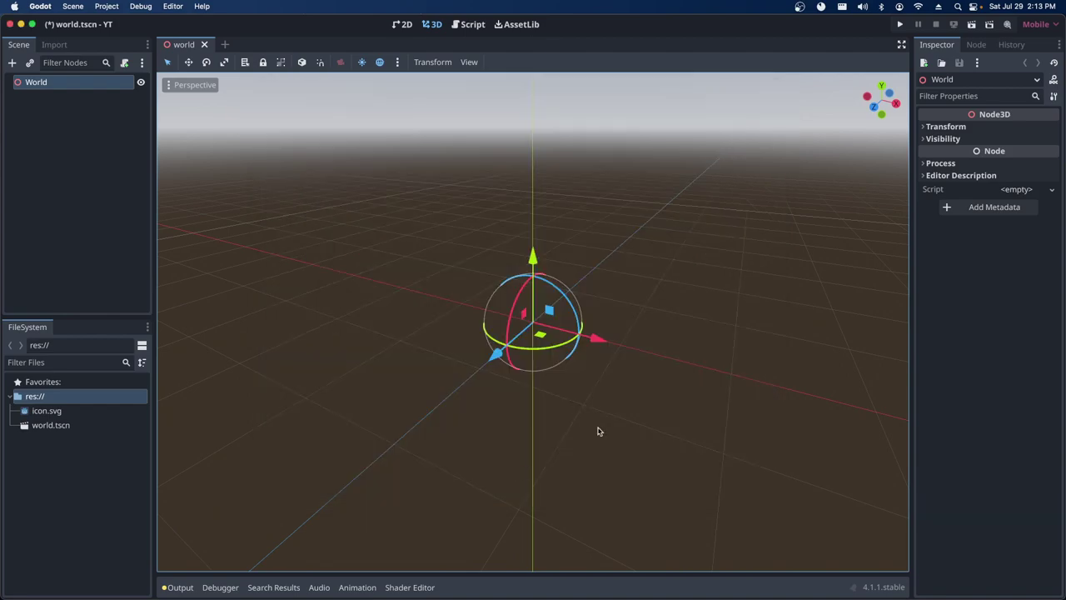
pyautogui.click(924, 128)
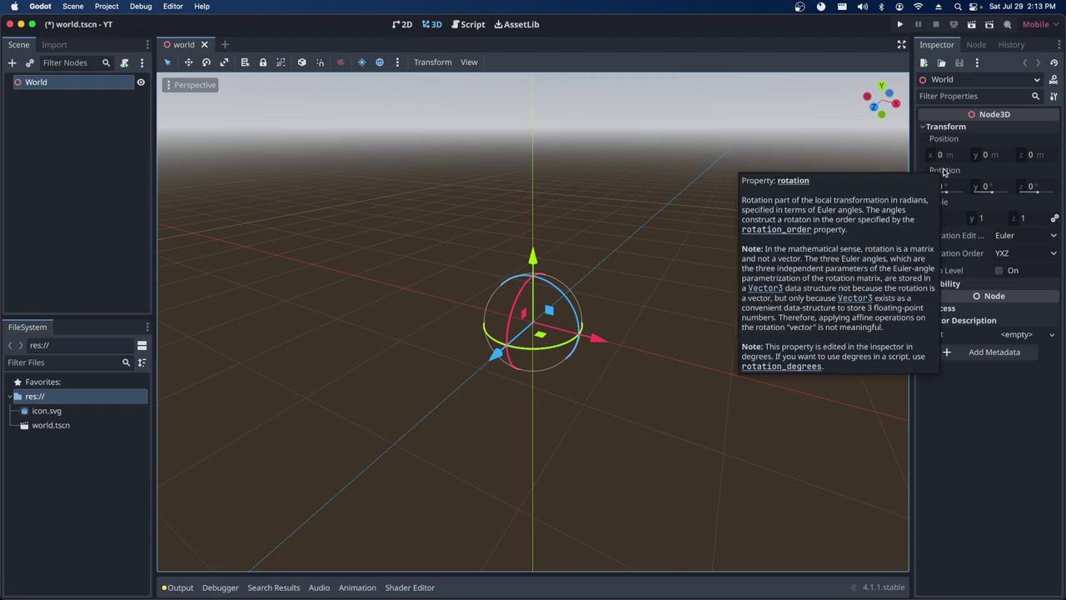
# Reopen Project Settings and go to Application > Run to view the Main Scene setting.
pyautogui.click(106, 6)
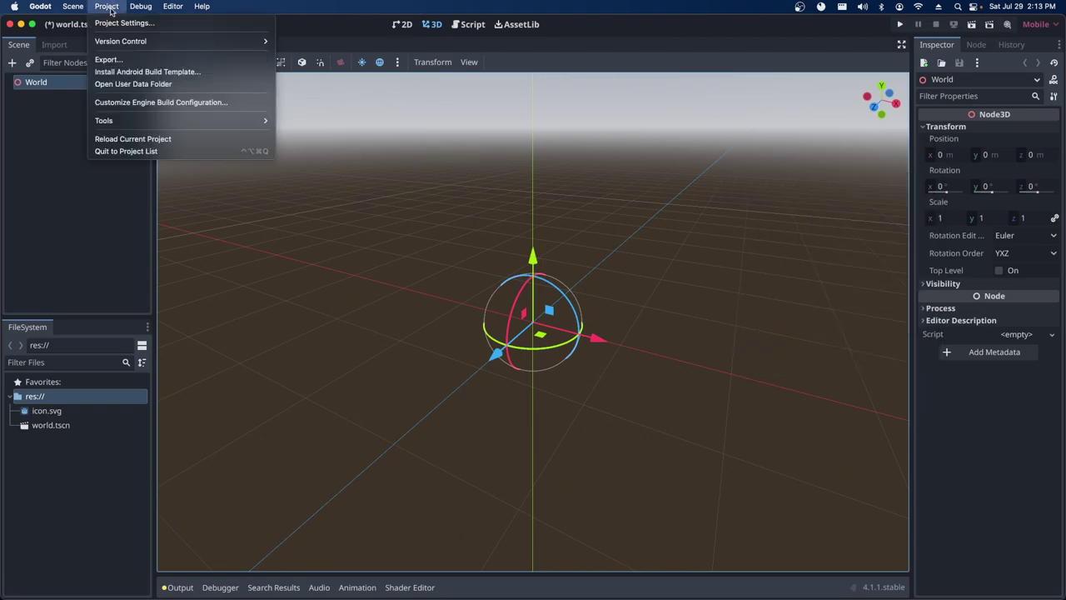
pyautogui.click(117, 22)
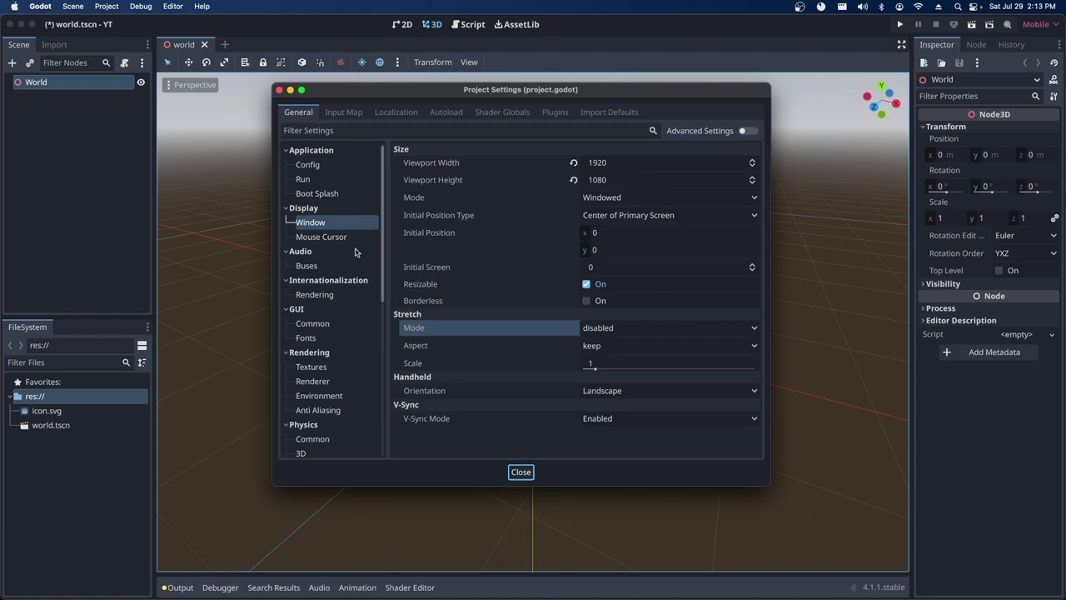
pyautogui.click(308, 171)
pyautogui.click(306, 179)
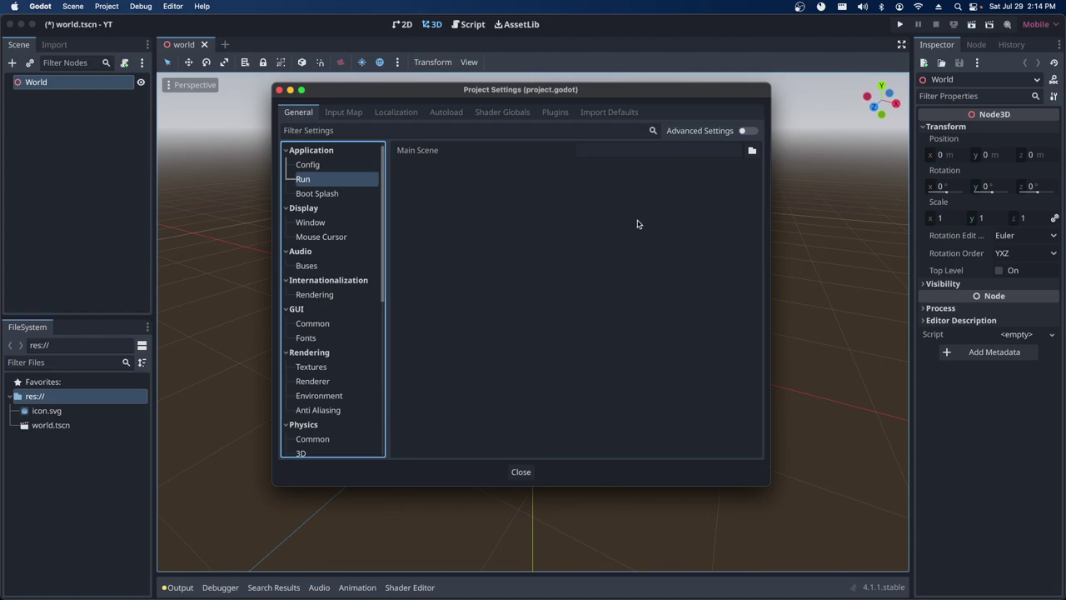
# Leave the Main Scene field unchanged and view the Application > Boot Splash settings.
pyautogui.click(623, 156)
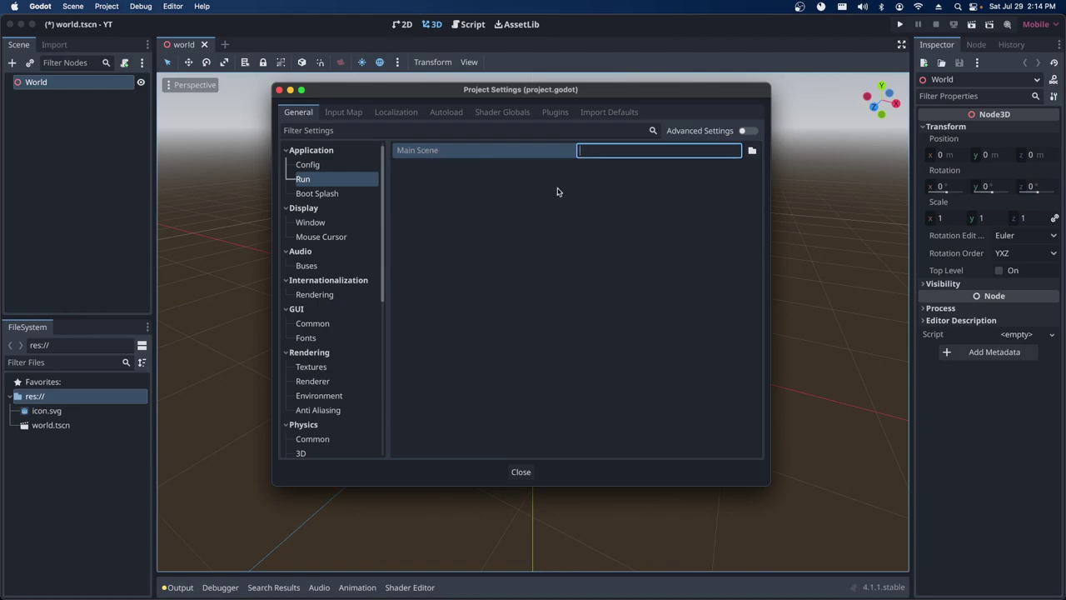
pyautogui.click(327, 183)
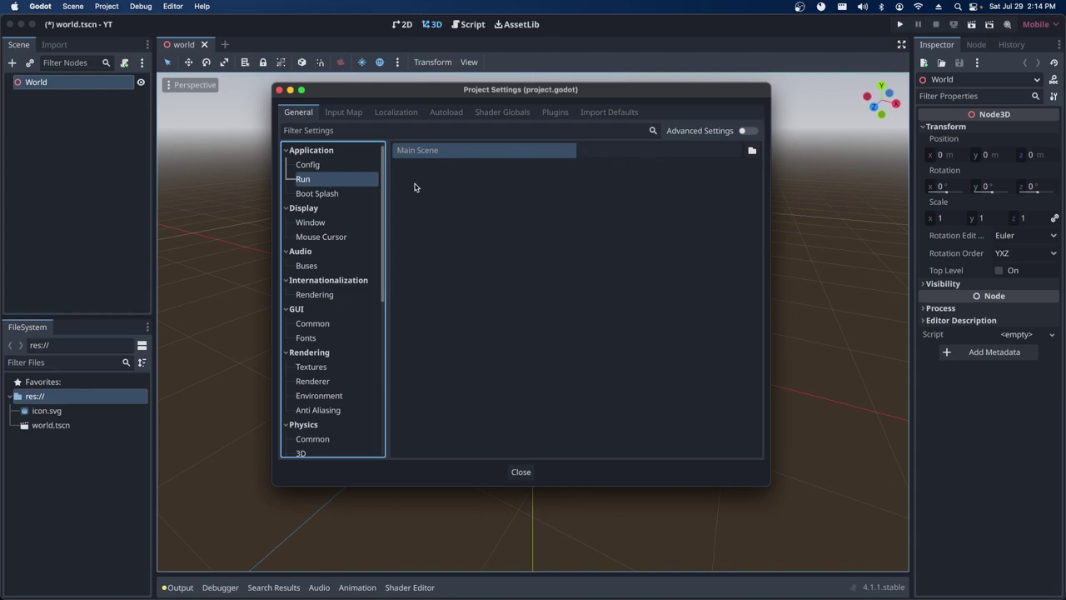
pyautogui.click(340, 196)
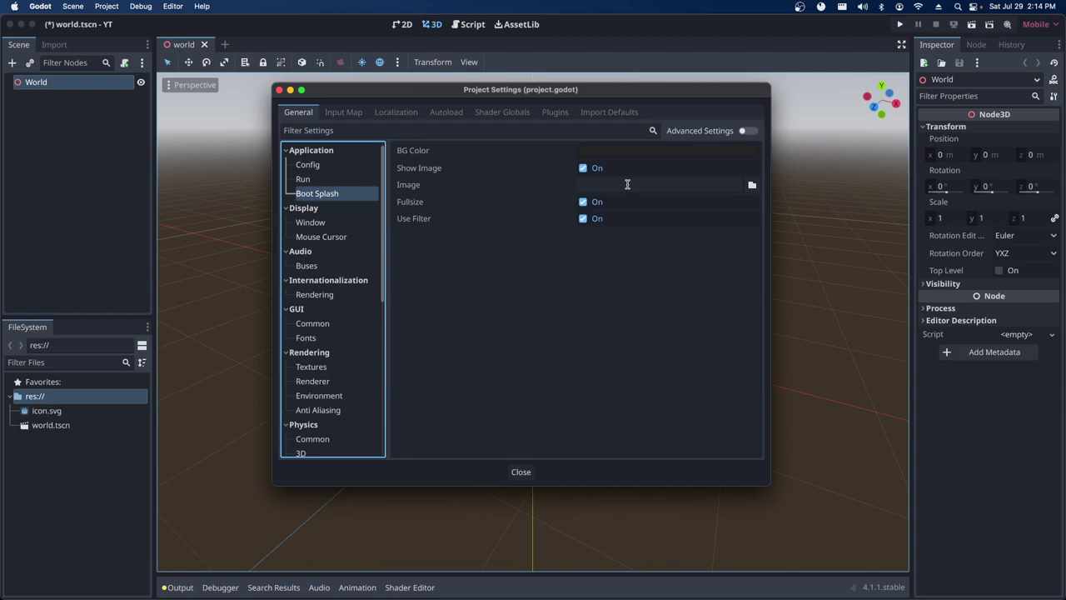
# Browse the Display Window, XR Shaders, Physics 3D and FileSystem Import settings.
pyautogui.click(298, 228)
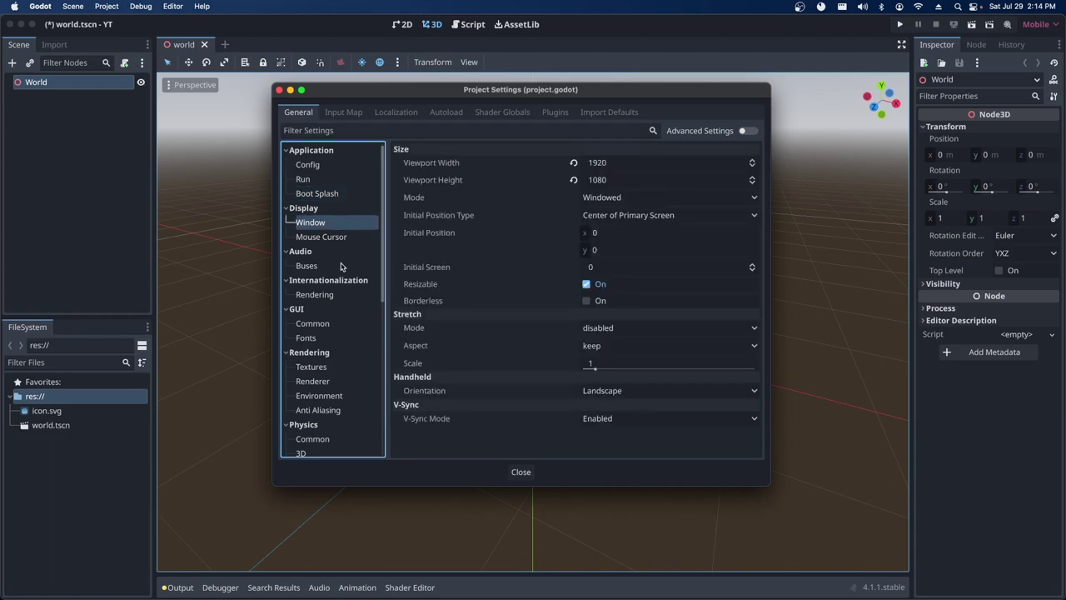
pyautogui.scroll(-2, 341, 269)
pyautogui.scroll(-3, 341, 269)
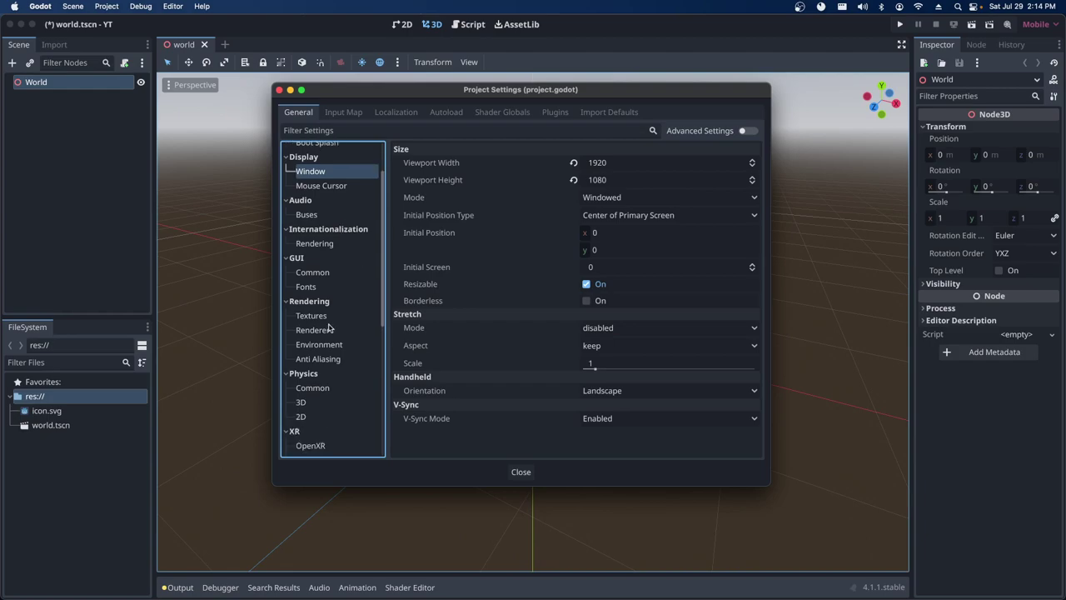
pyautogui.scroll(-5, 305, 384)
pyautogui.click(307, 377)
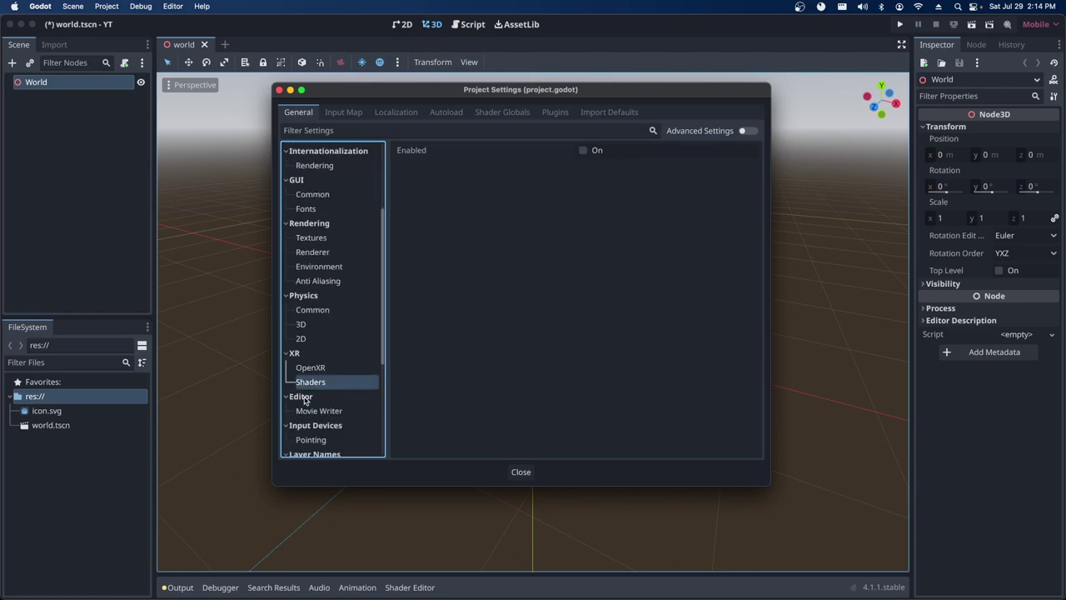
pyautogui.scroll(-3, 312, 350)
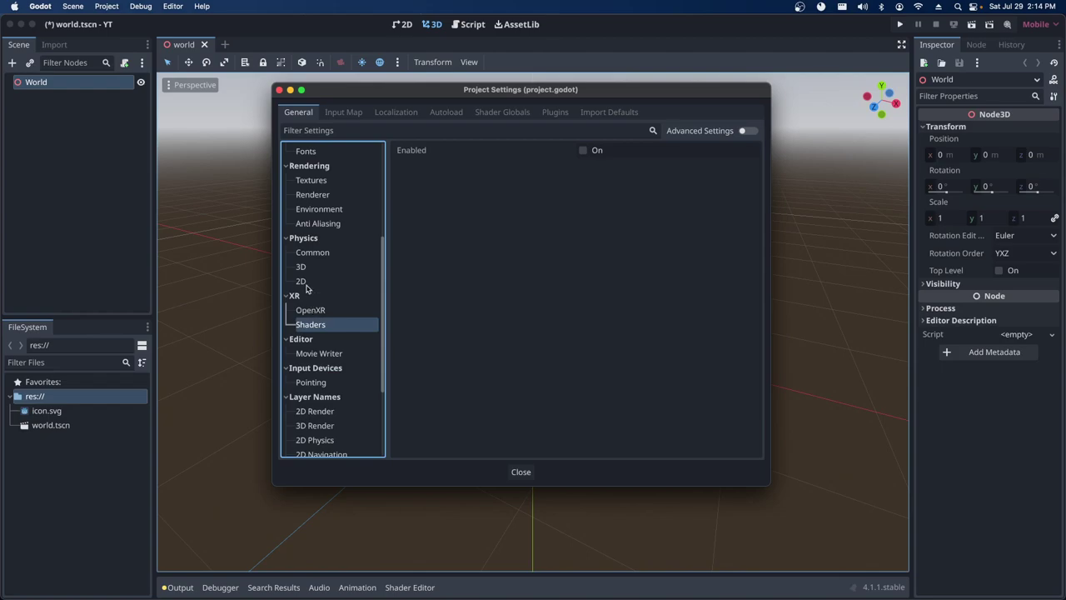
pyautogui.click(304, 268)
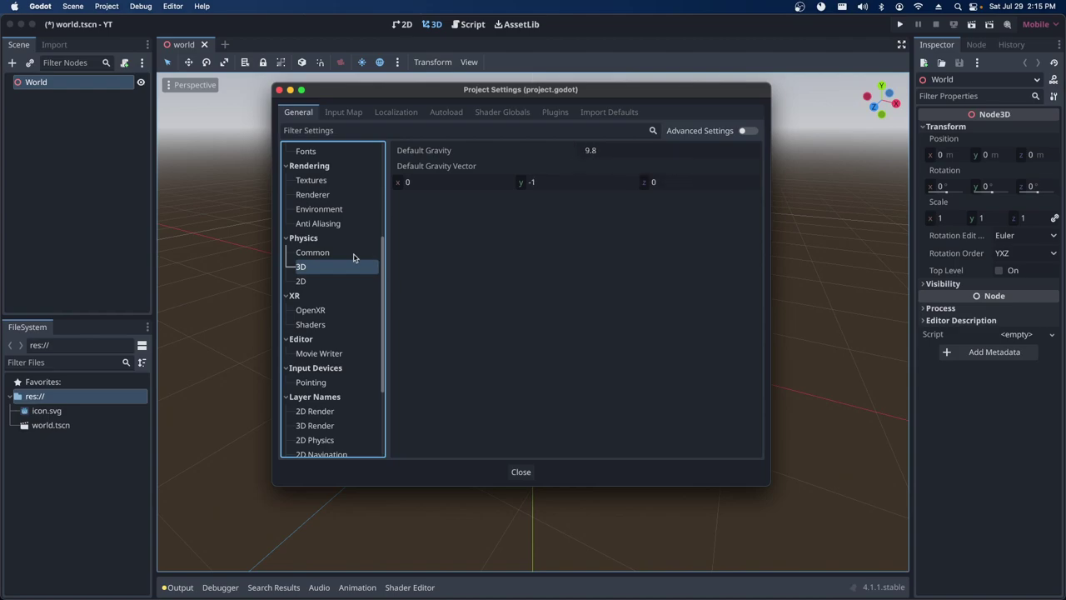
pyautogui.scroll(-5, 354, 258)
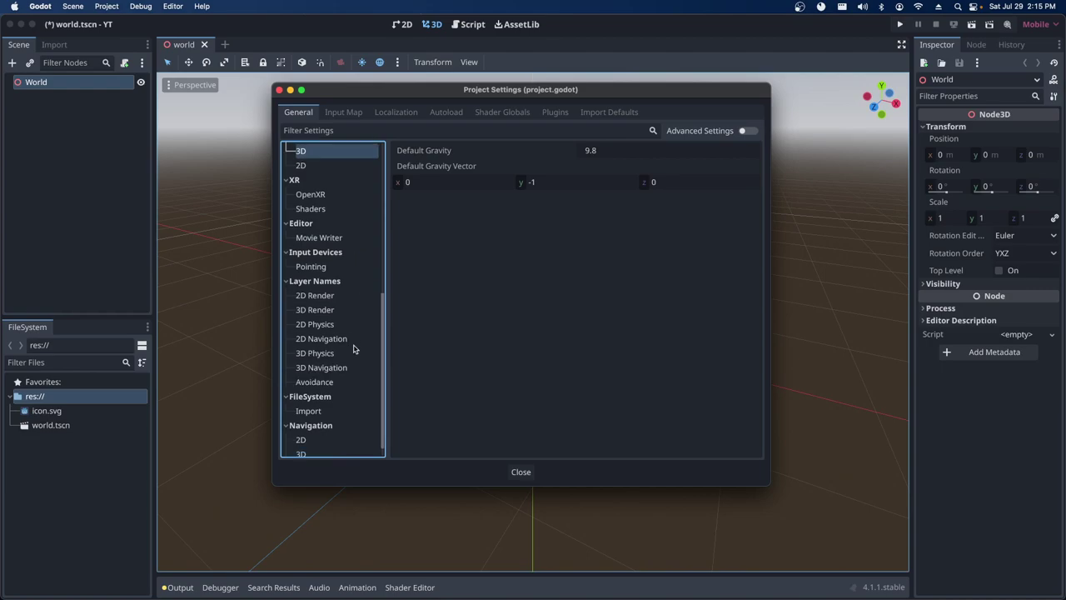
pyautogui.click(325, 411)
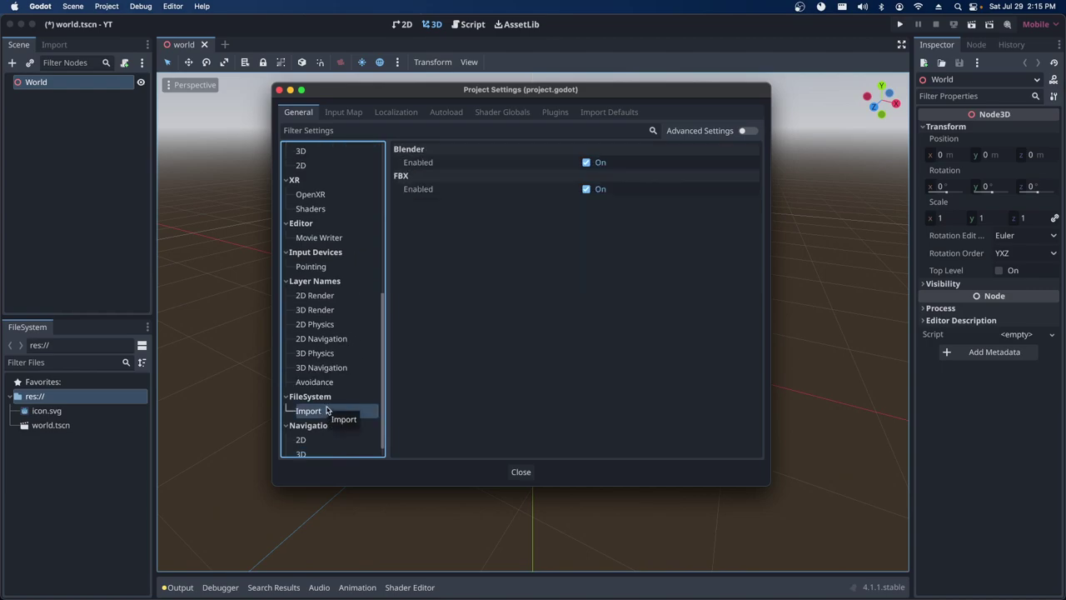
# Toggle Advanced Settings on and off, then close Project Settings.
pyautogui.click(744, 132)
pyautogui.click(743, 132)
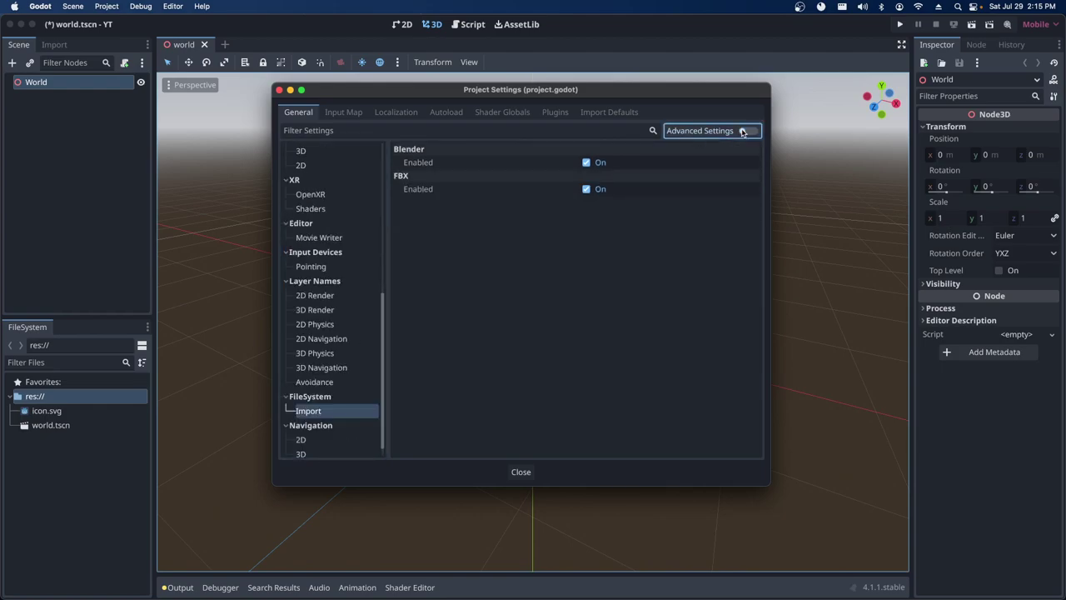
pyautogui.click(520, 473)
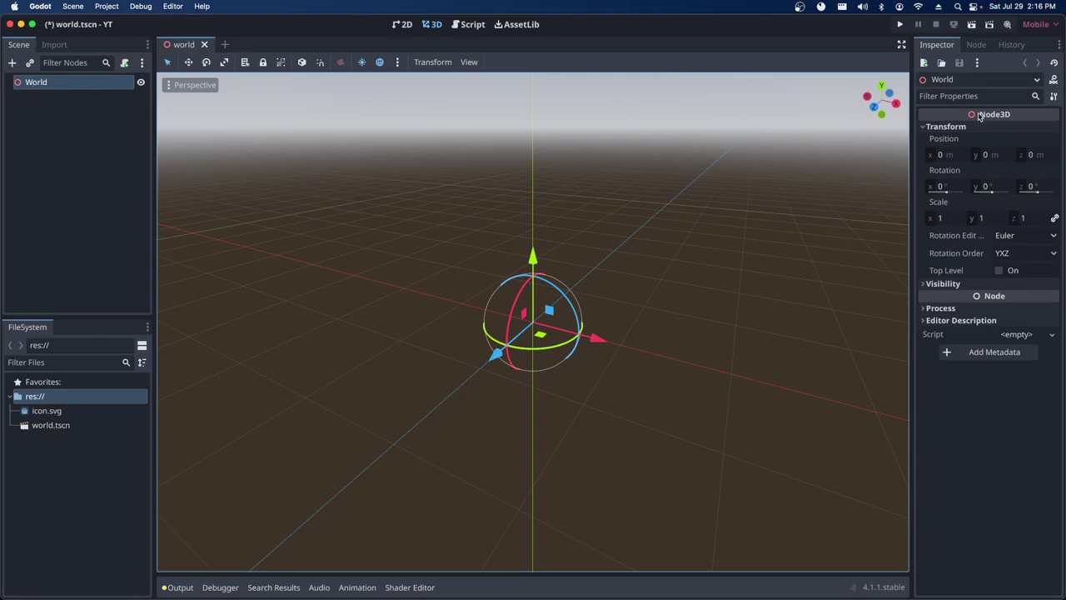
# Collapse and re-expand Transform, then set the World node's Rotation Edit Mode to Quaternion.
pyautogui.moveTo(994, 119)
pyautogui.click(925, 127)
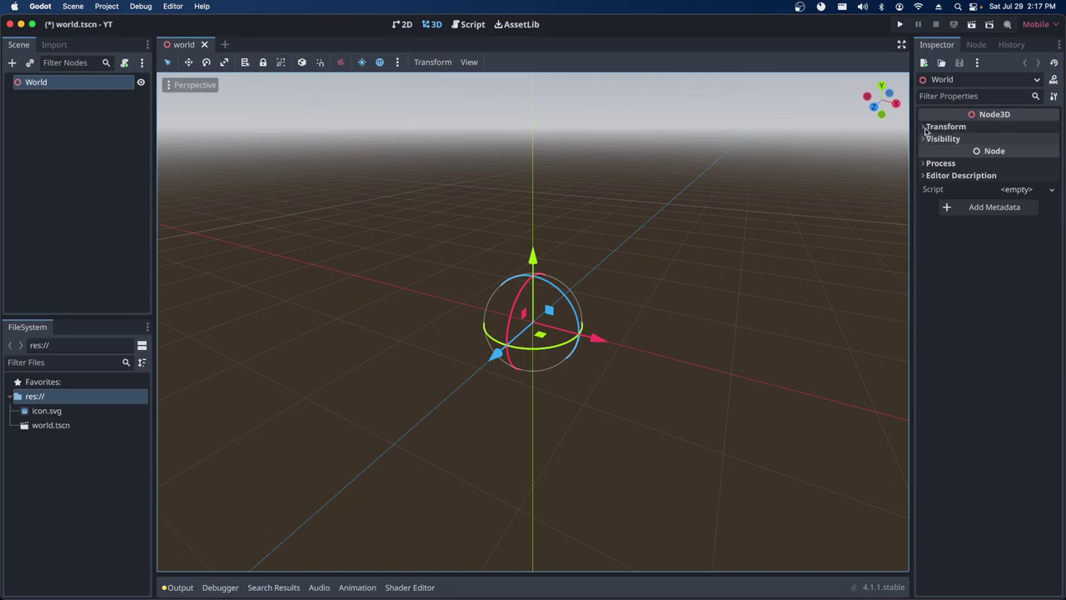
pyautogui.click(923, 128)
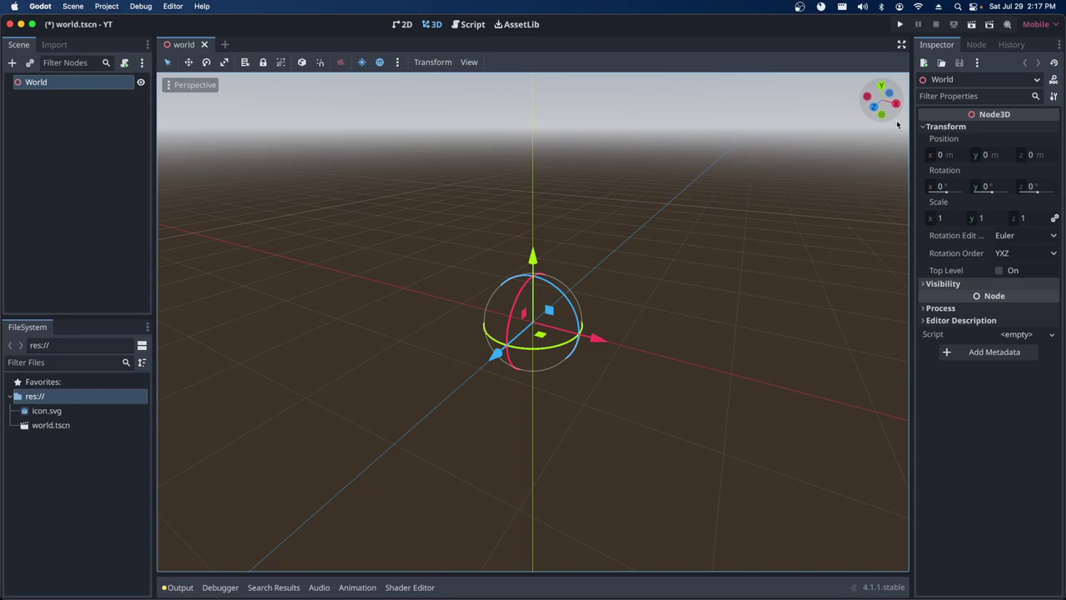
pyautogui.click(1036, 236)
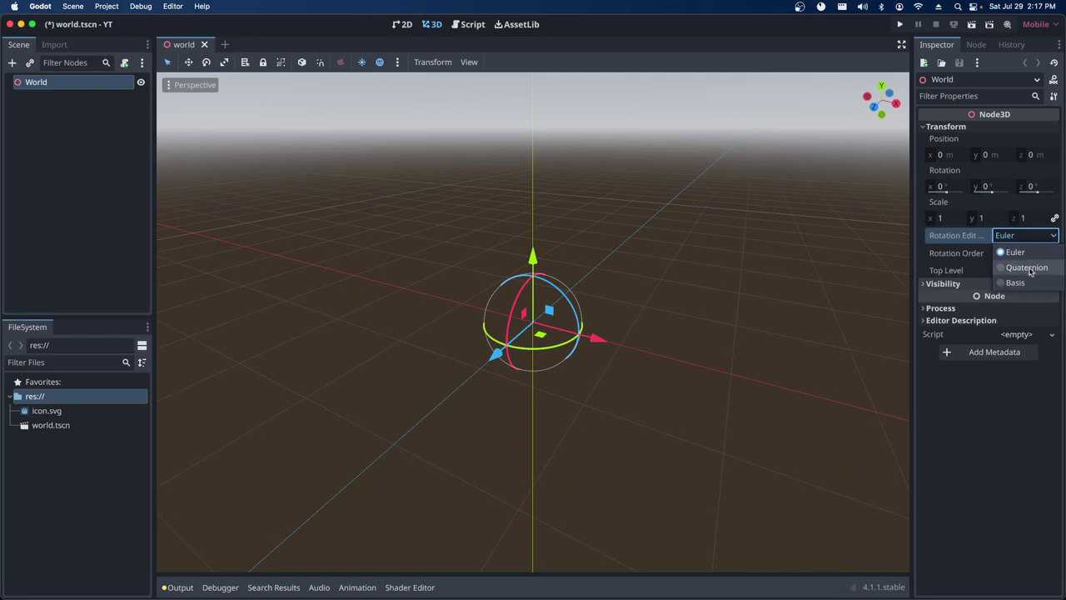
pyautogui.press('Escape')
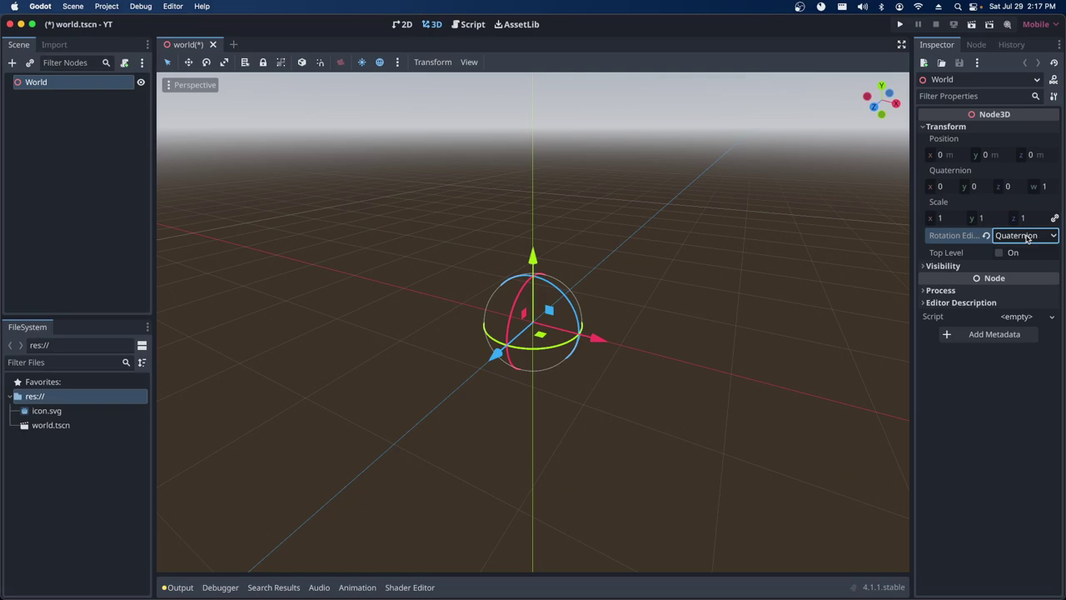
pyautogui.click(1037, 238)
pyautogui.click(1037, 238)
pyautogui.click(1052, 238)
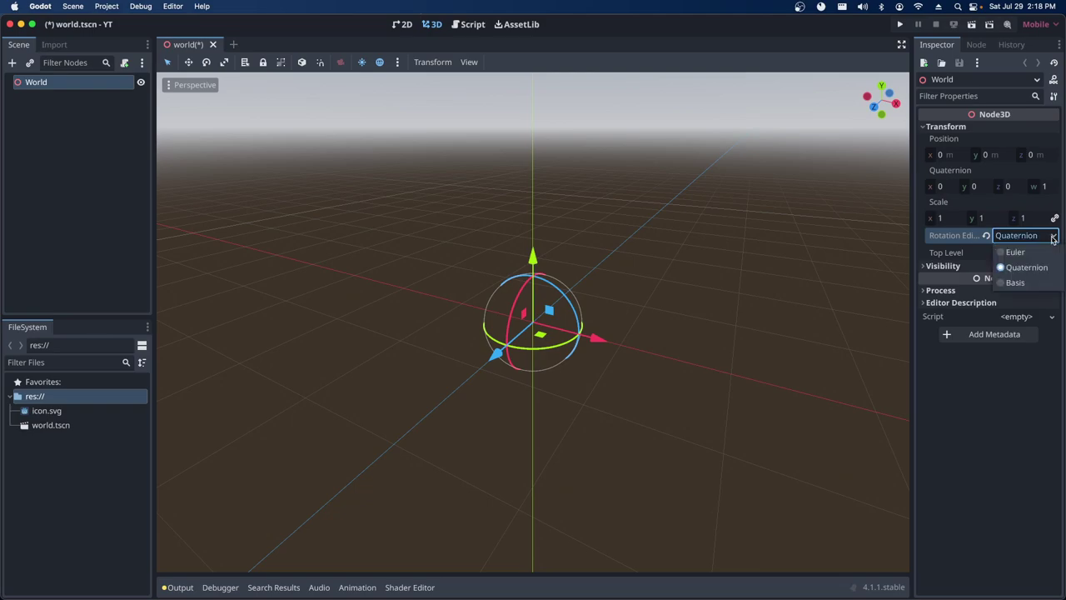
# Switch Rotation Edit Mode to Basis, showing the identity matrix, and read the label's help.
pyautogui.click(1018, 282)
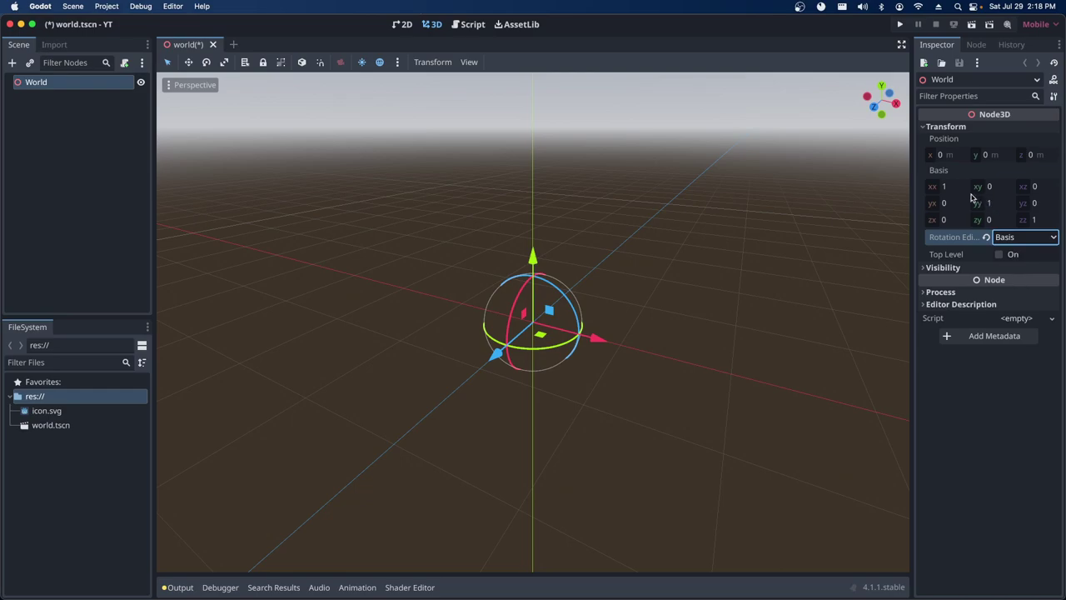
pyautogui.moveTo(980, 198)
pyautogui.moveTo(941, 200)
pyautogui.mouseDown()
pyautogui.moveTo(981, 194)
pyautogui.moveTo(939, 210)
pyautogui.mouseUp()
pyautogui.click(1006, 238)
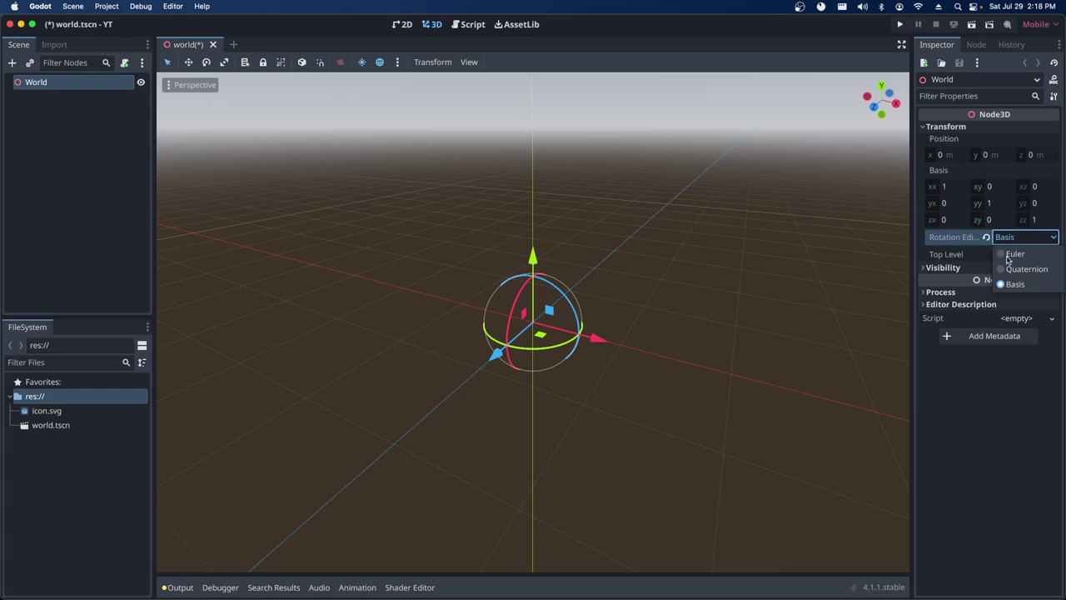
pyautogui.click(1009, 284)
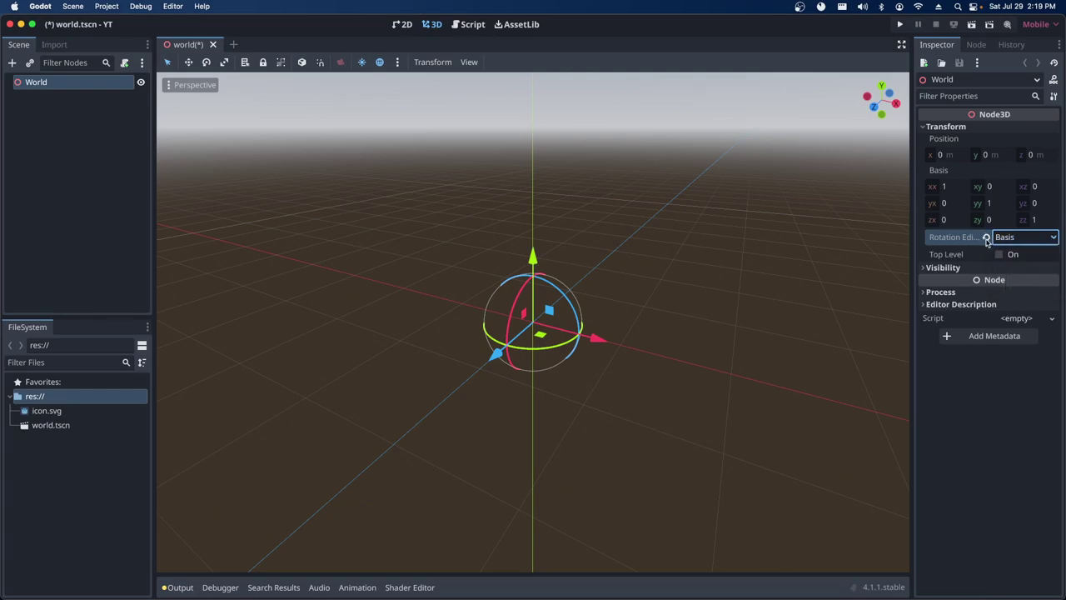
pyautogui.moveTo(986, 238)
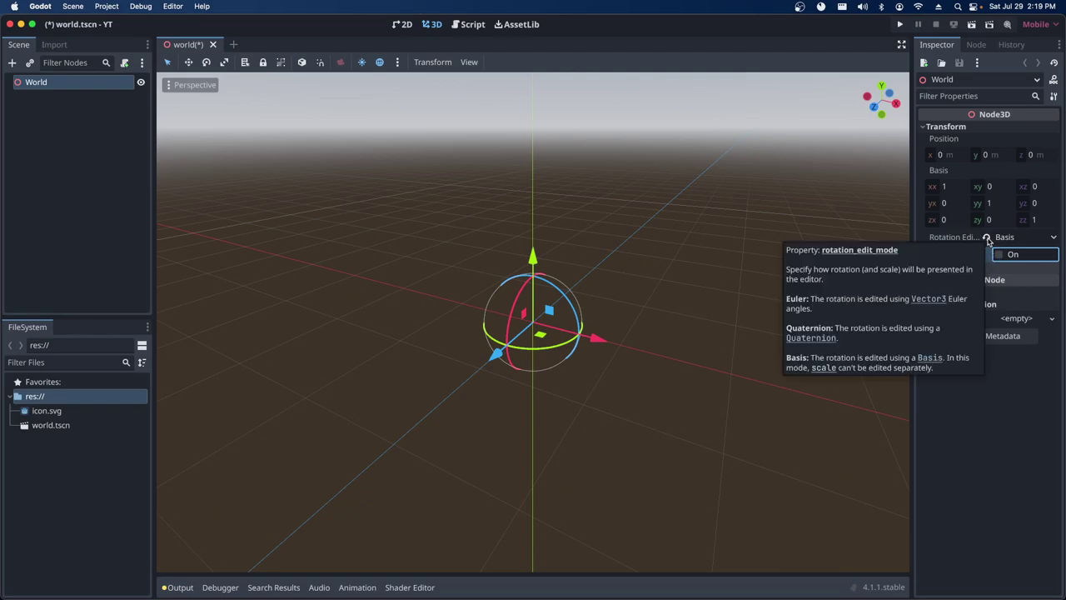
# Revert Rotation Edit Mode to Euler, spin Rotation Y, then reset the rotation to 0°.
pyautogui.click(988, 238)
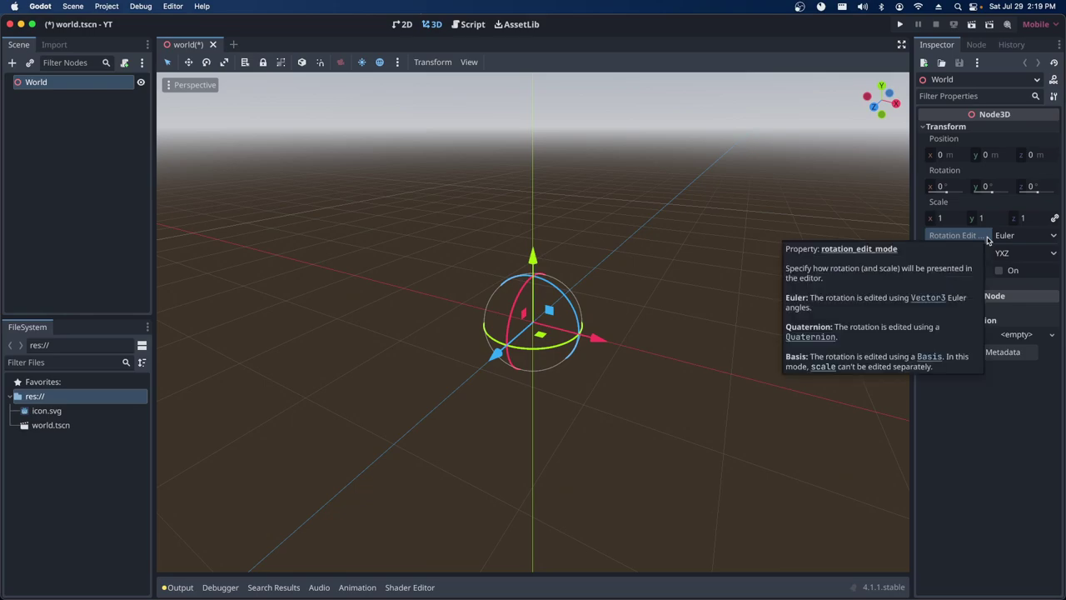
pyautogui.moveTo(992, 191)
pyautogui.mouseDown()
pyautogui.moveTo(969, 196)
pyautogui.moveTo(968, 249)
pyautogui.mouseUp()
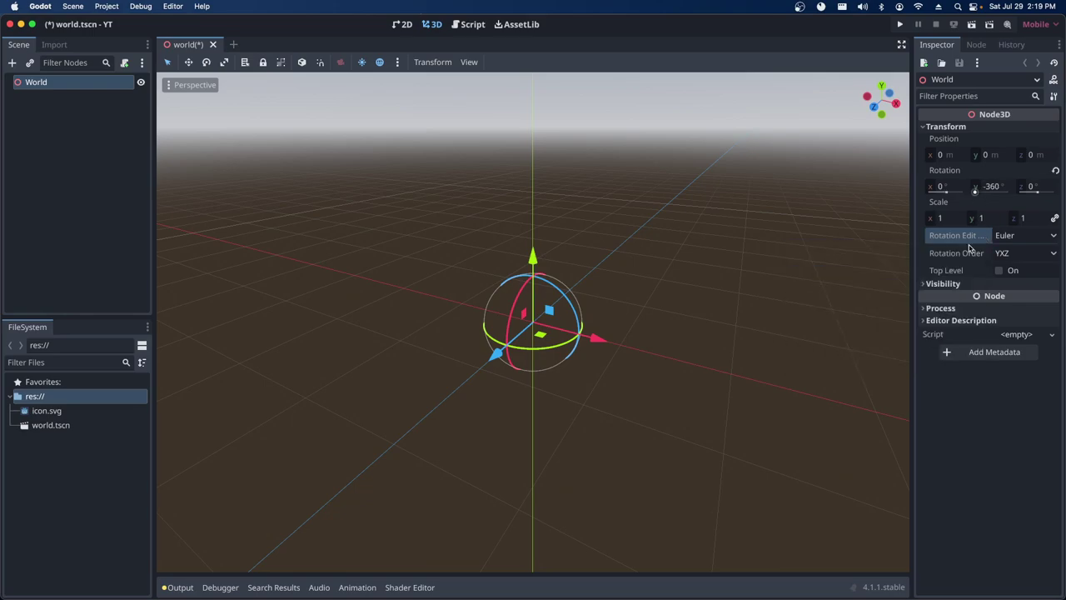
pyautogui.click(1057, 171)
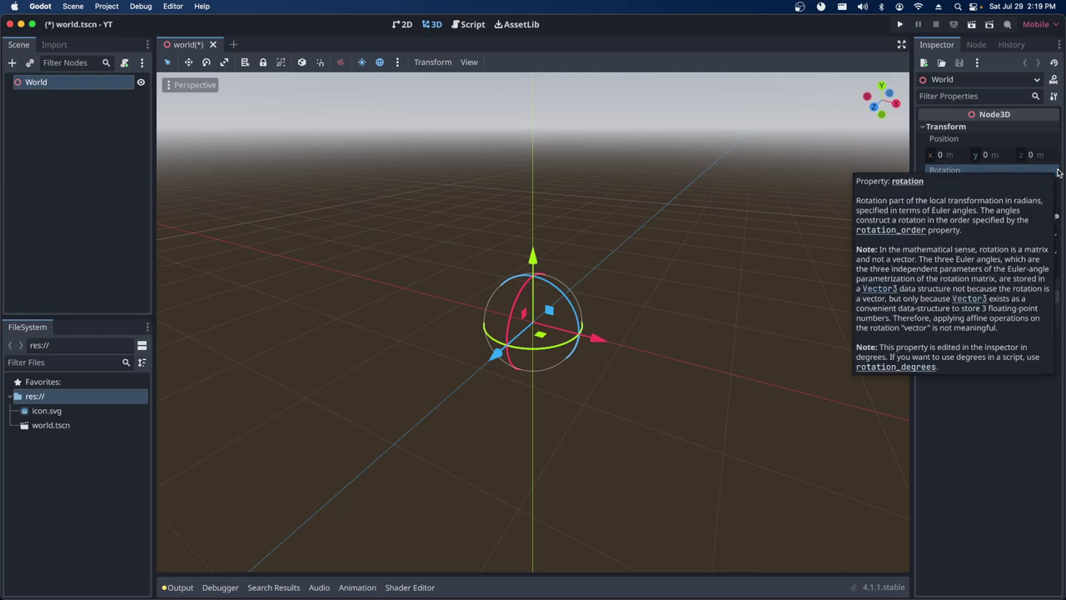
# Collapse World's Transform group, then expand and collapse the Visibility group.
pyautogui.click(923, 127)
pyautogui.click(923, 137)
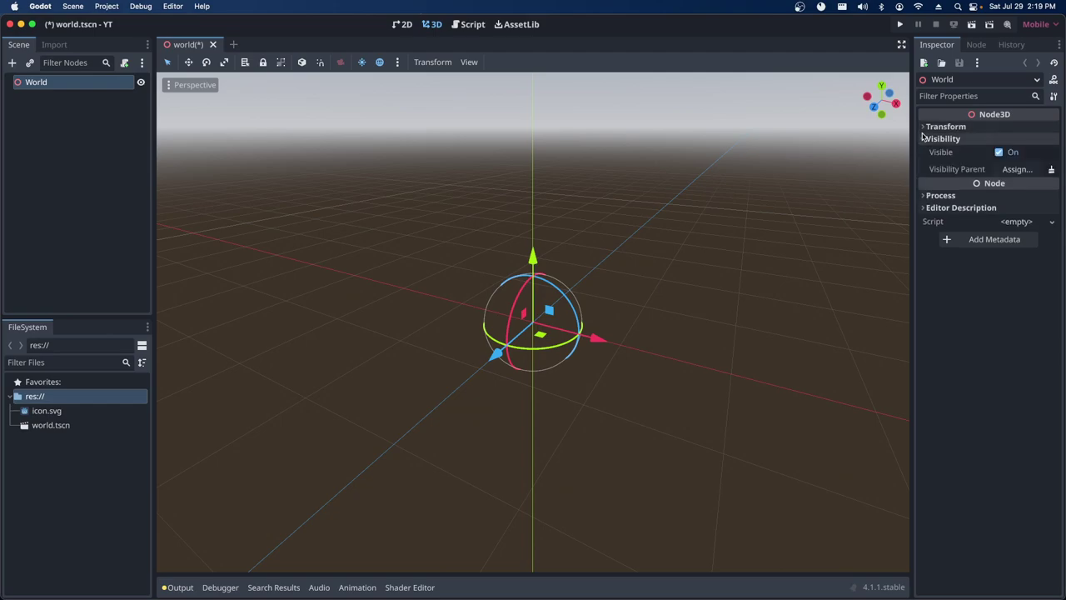
pyautogui.click(923, 139)
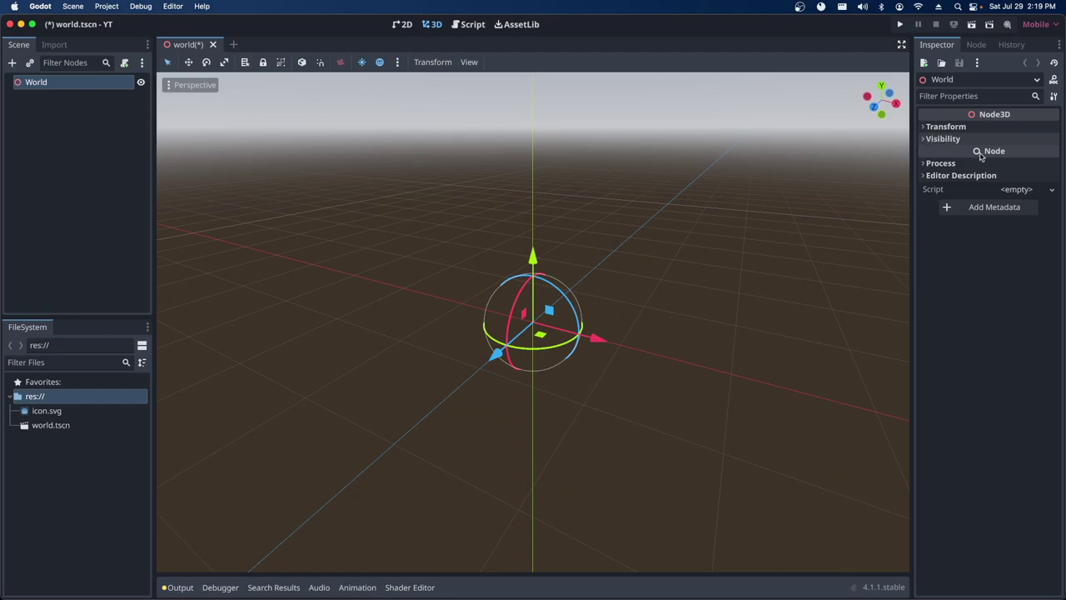
pyautogui.moveTo(1001, 122)
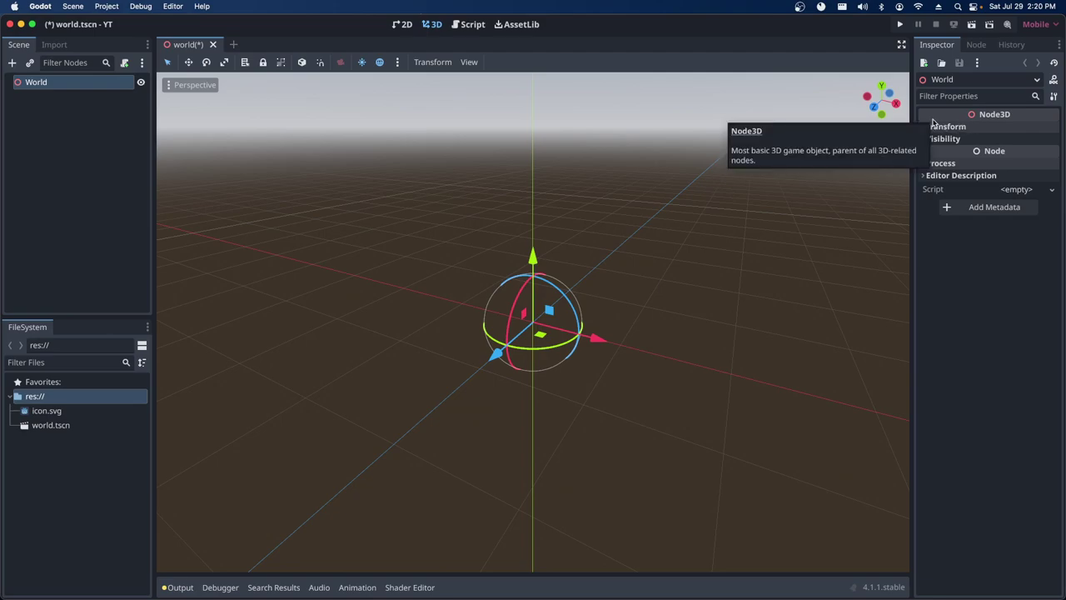
# Expand World's Transform to show position 0, rotation 0, scale 1, and review the property tooltips.
pyautogui.click(927, 127)
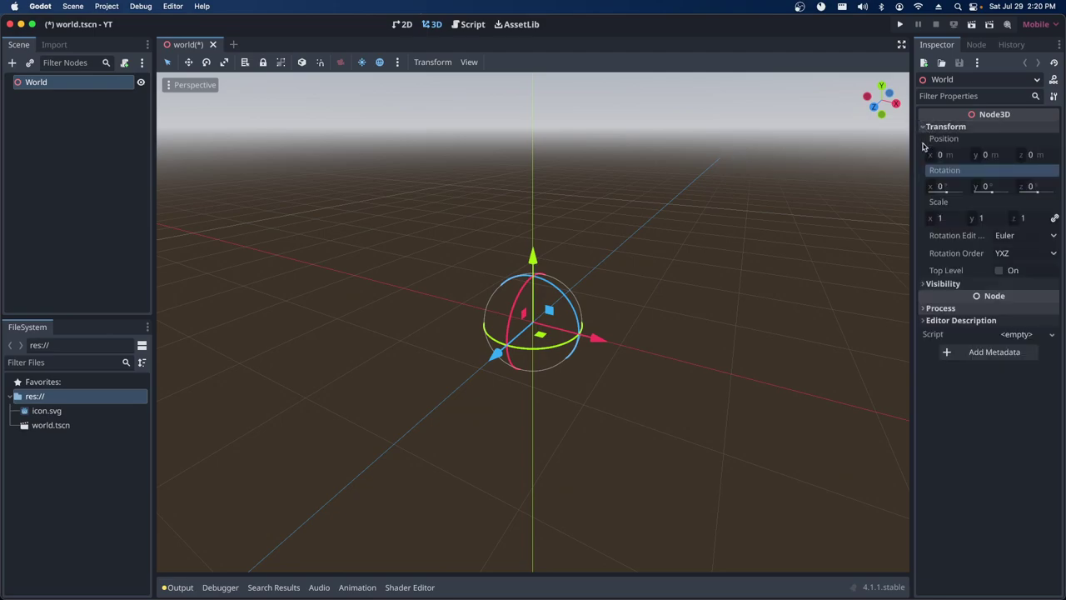
pyautogui.click(925, 284)
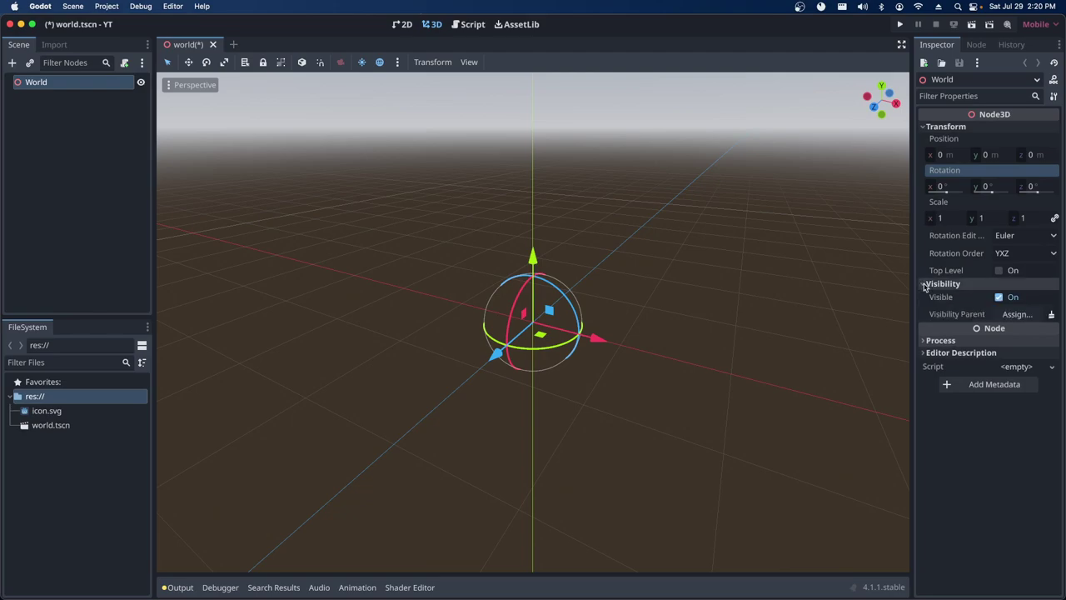
pyautogui.click(925, 285)
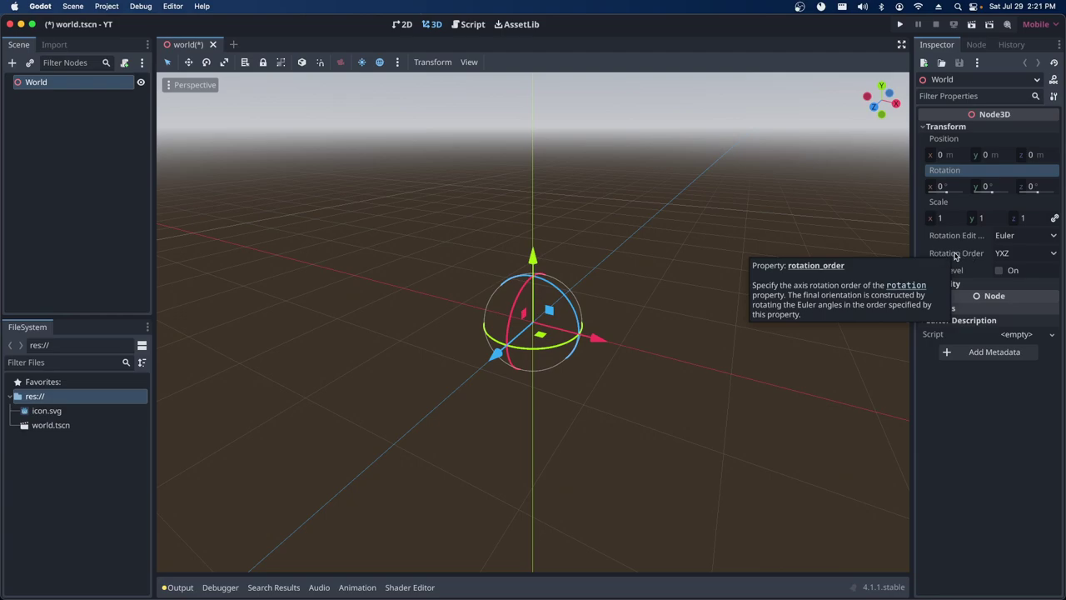
pyautogui.moveTo(967, 239)
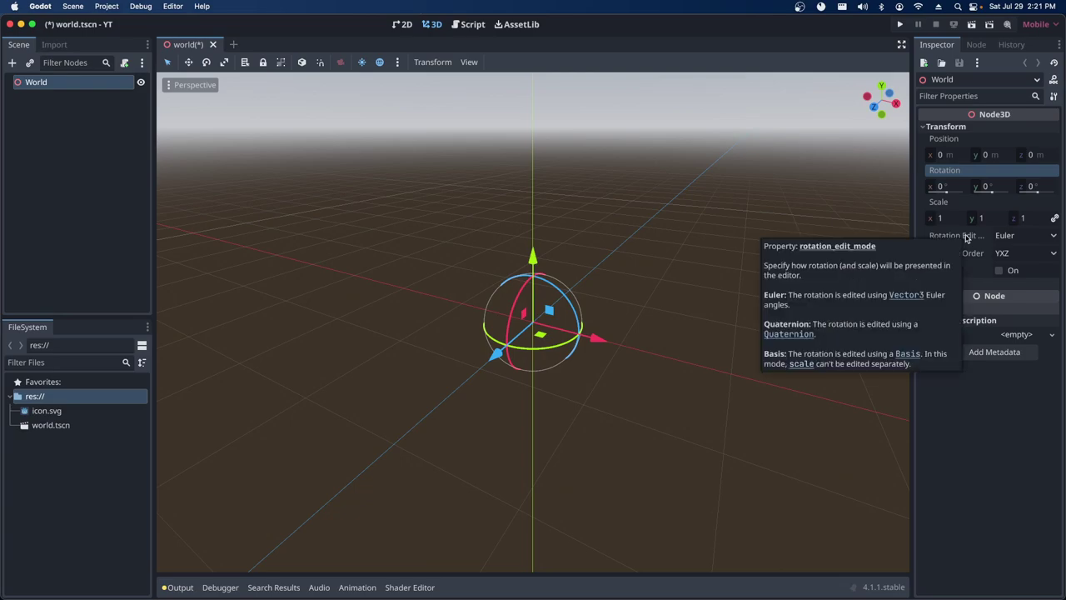
pyautogui.moveTo(947, 136)
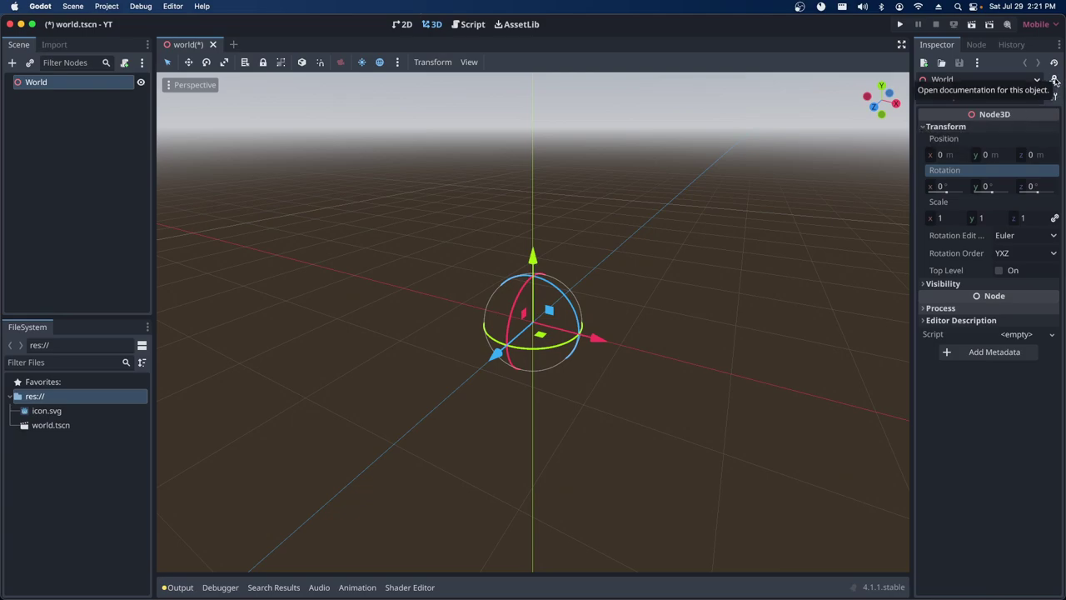
# Open the Node3D class reference from the Inspector's documentation icon.
pyautogui.click(1053, 81)
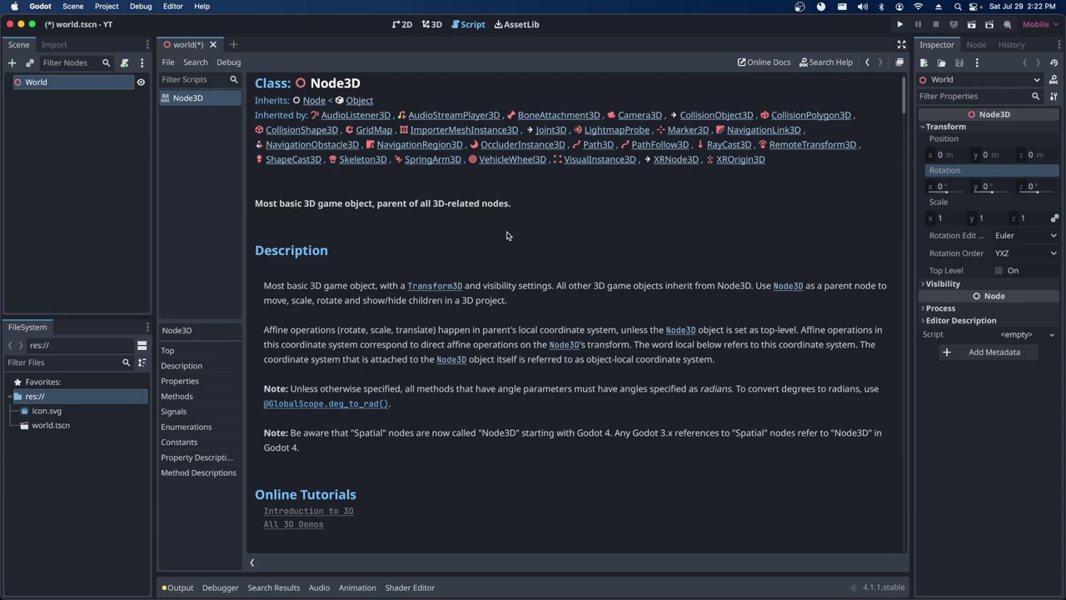
pyautogui.scroll(-3, 275, 241)
pyautogui.scroll(-3, 275, 240)
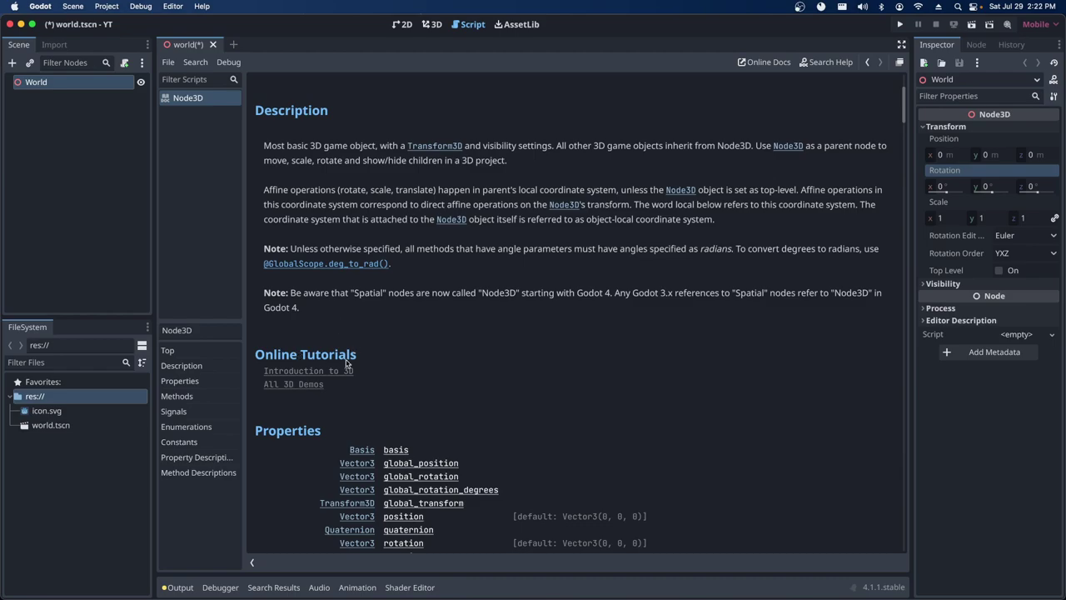
pyautogui.scroll(-2, 372, 379)
pyautogui.scroll(-3, 372, 379)
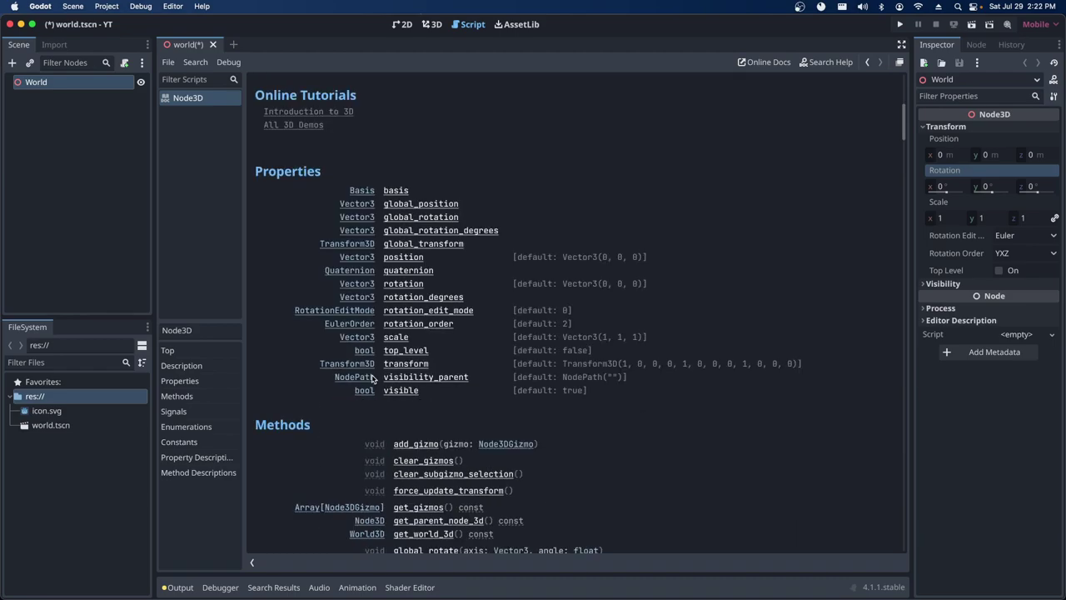
pyautogui.scroll(5, 374, 379)
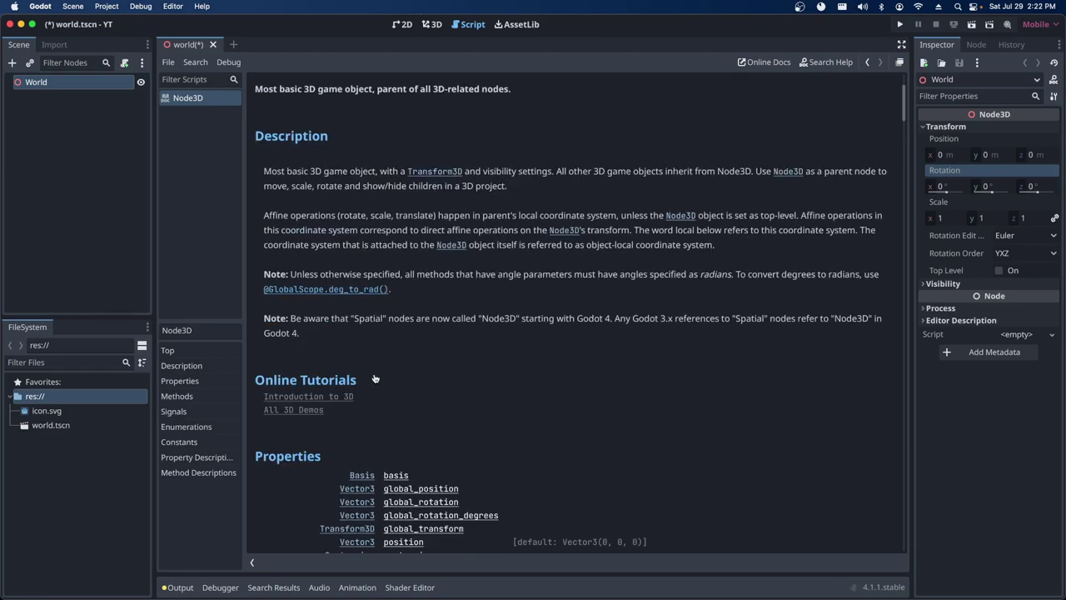
pyautogui.scroll(-1, 374, 379)
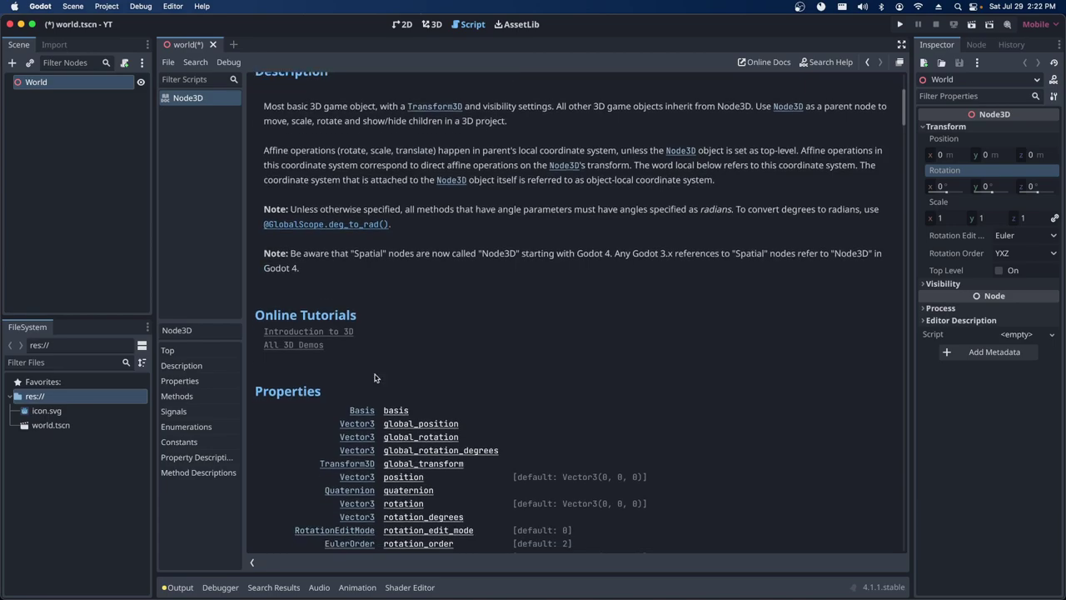
pyautogui.scroll(-2, 375, 378)
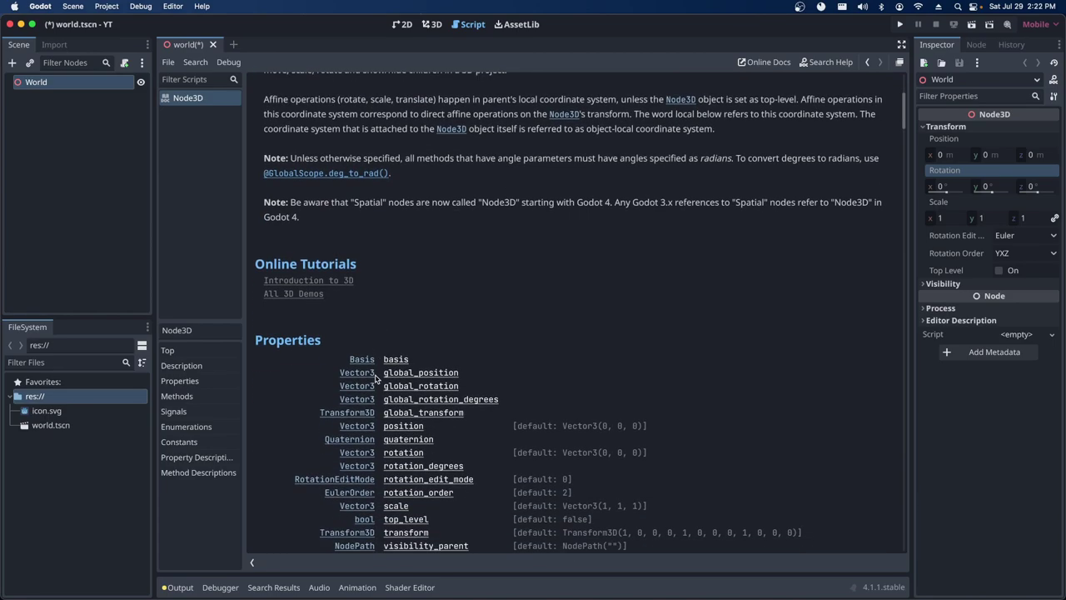
pyautogui.scroll(-1, 380, 379)
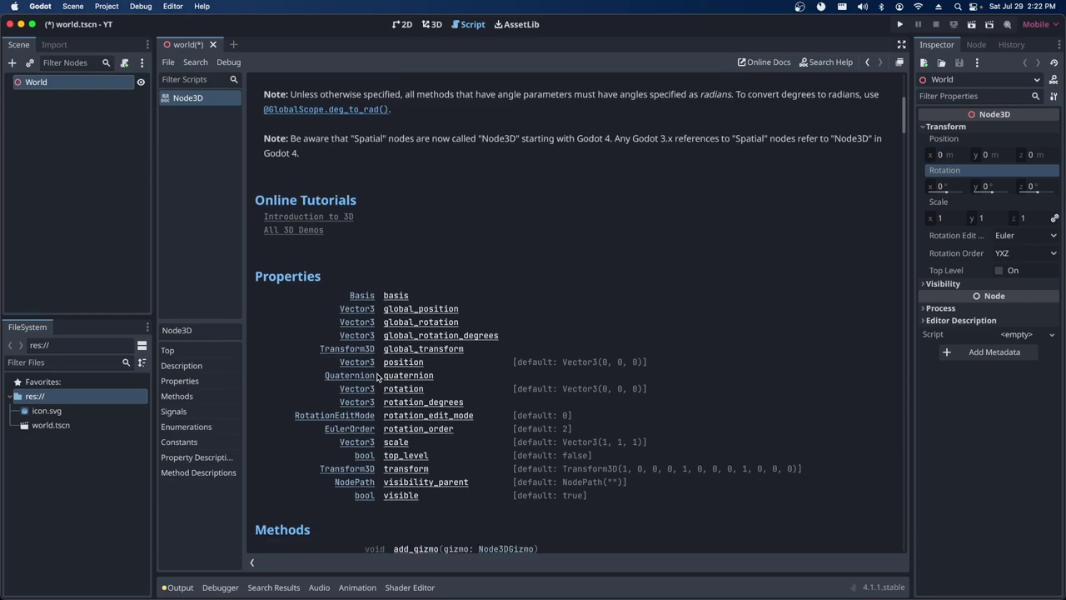
pyautogui.scroll(-3, 406, 375)
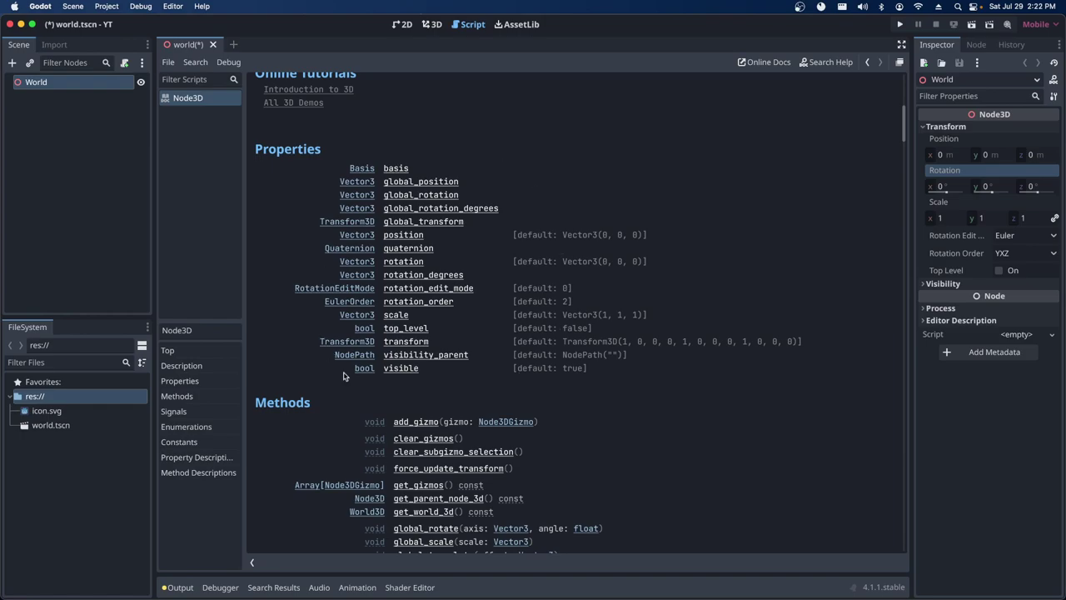
pyautogui.scroll(-1, 340, 376)
pyautogui.scroll(-5, 336, 376)
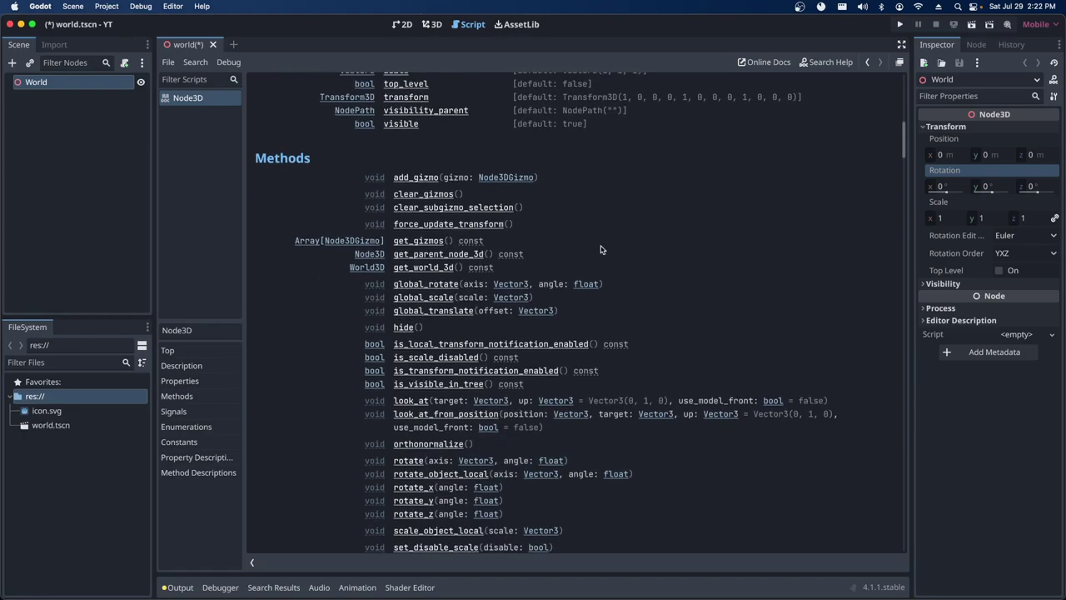
pyautogui.scroll(-1, 601, 249)
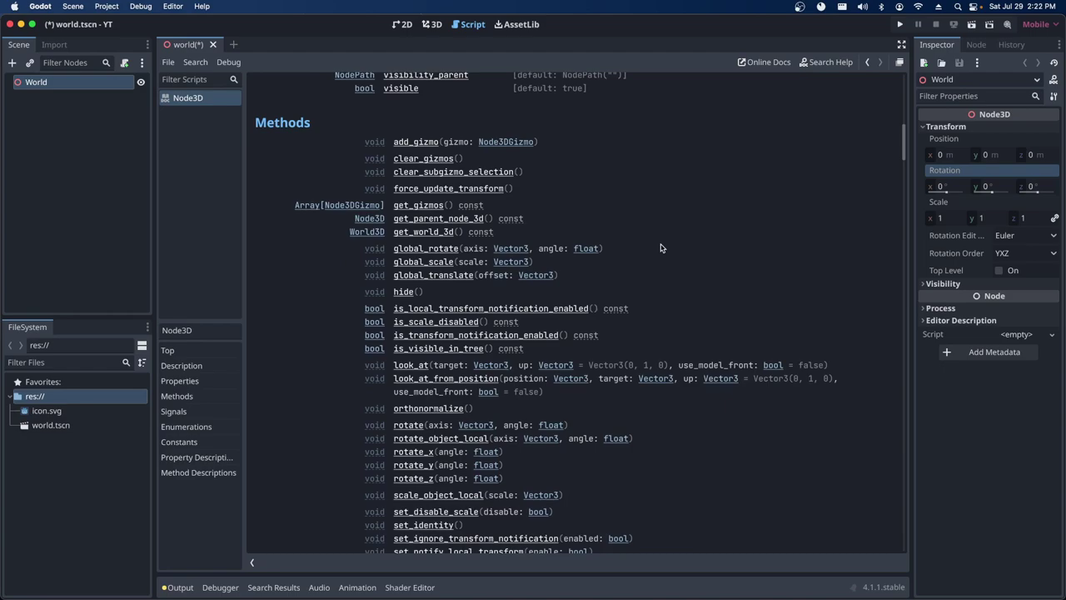
pyautogui.scroll(-3, 624, 248)
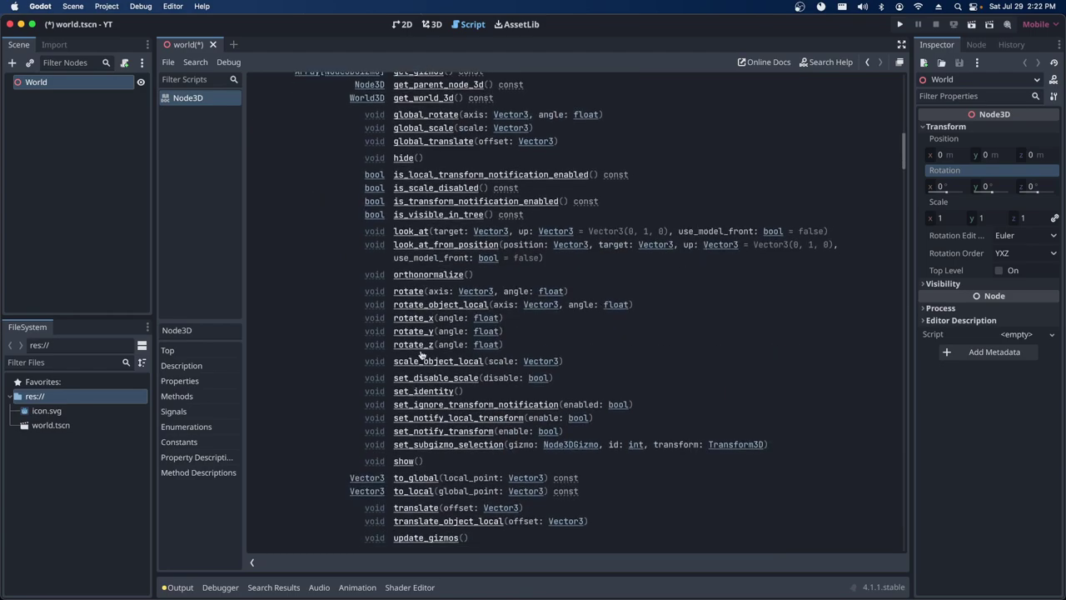
pyautogui.scroll(-1, 428, 311)
pyautogui.scroll(-2, 428, 402)
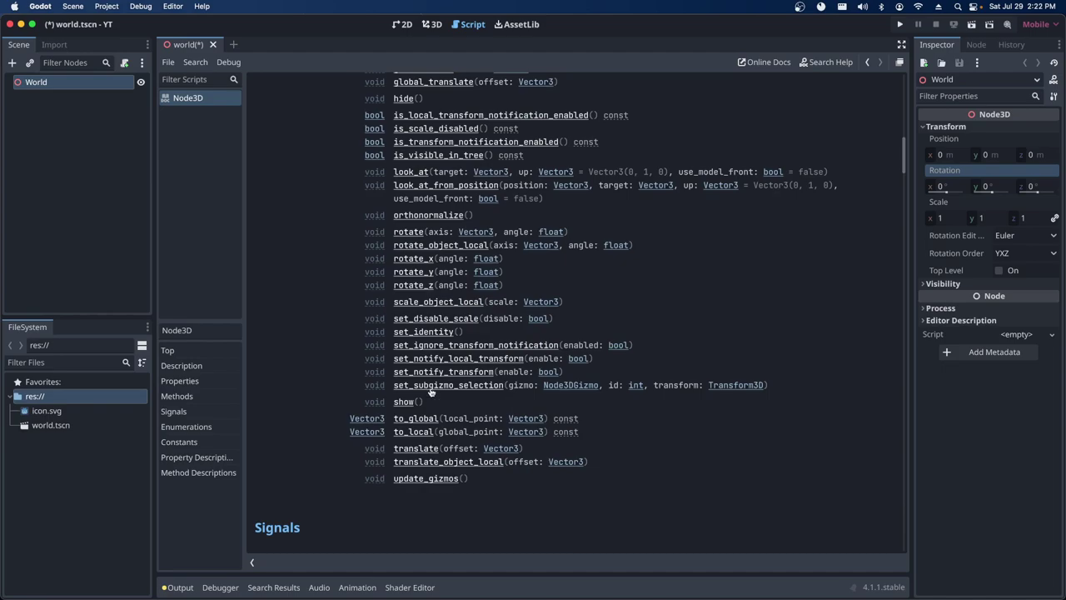
pyautogui.scroll(-2, 350, 397)
pyautogui.scroll(-2, 350, 396)
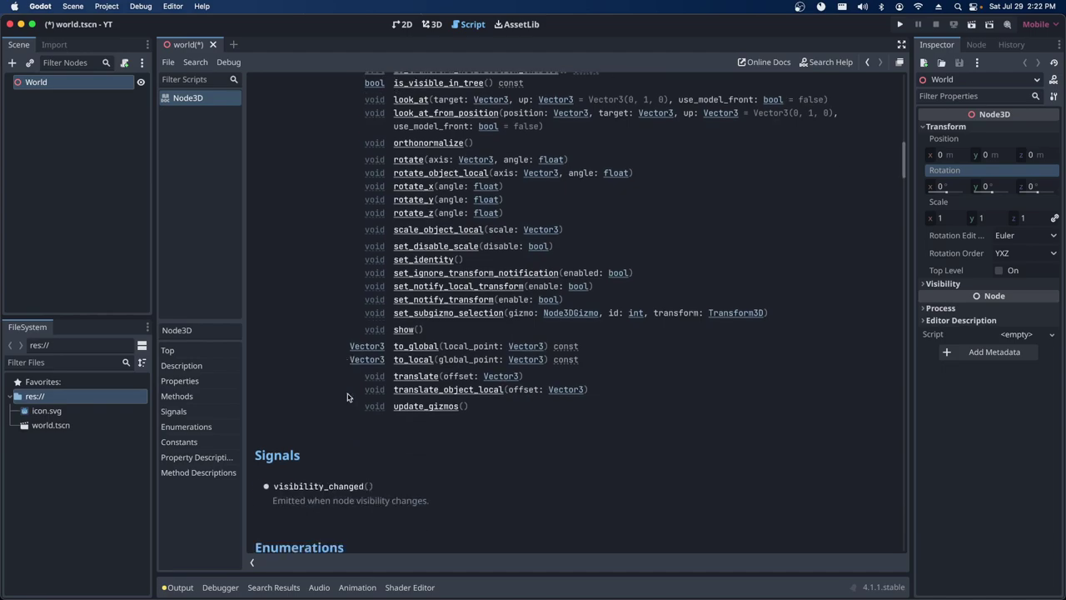
pyautogui.scroll(-5, 350, 396)
pyautogui.scroll(-6, 349, 395)
pyautogui.scroll(-5, 349, 395)
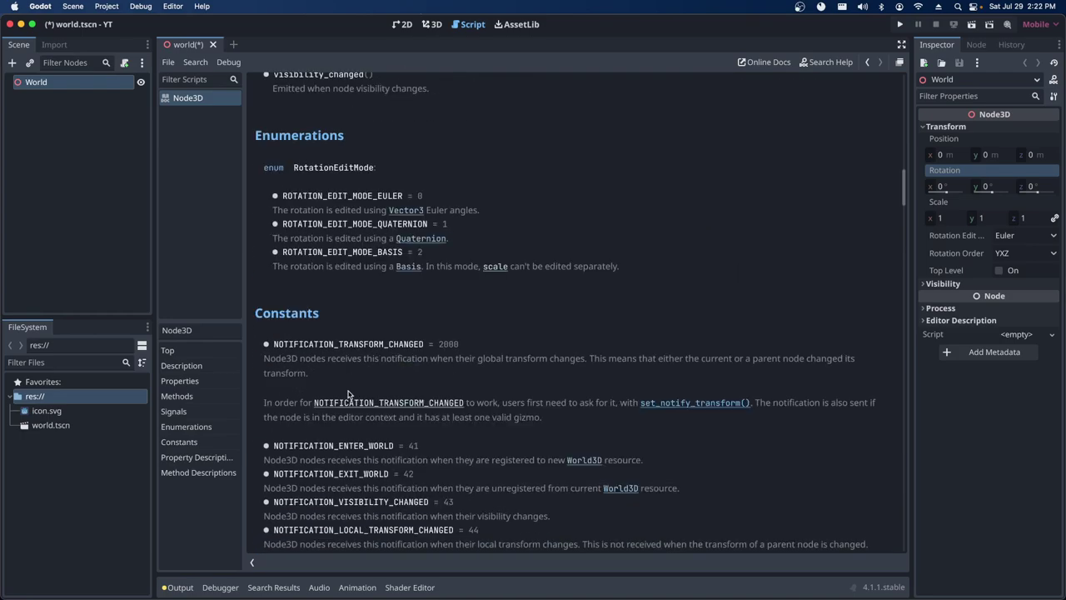
pyautogui.scroll(-6, 350, 395)
pyautogui.scroll(-6, 356, 395)
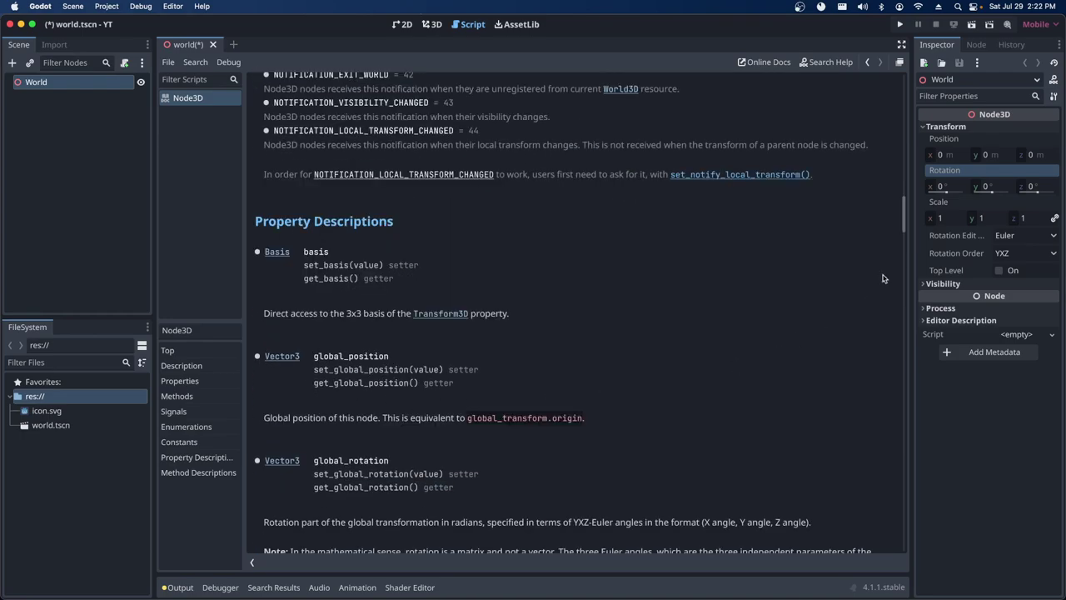
pyautogui.moveTo(904, 219); pyautogui.dragTo(878, 63)
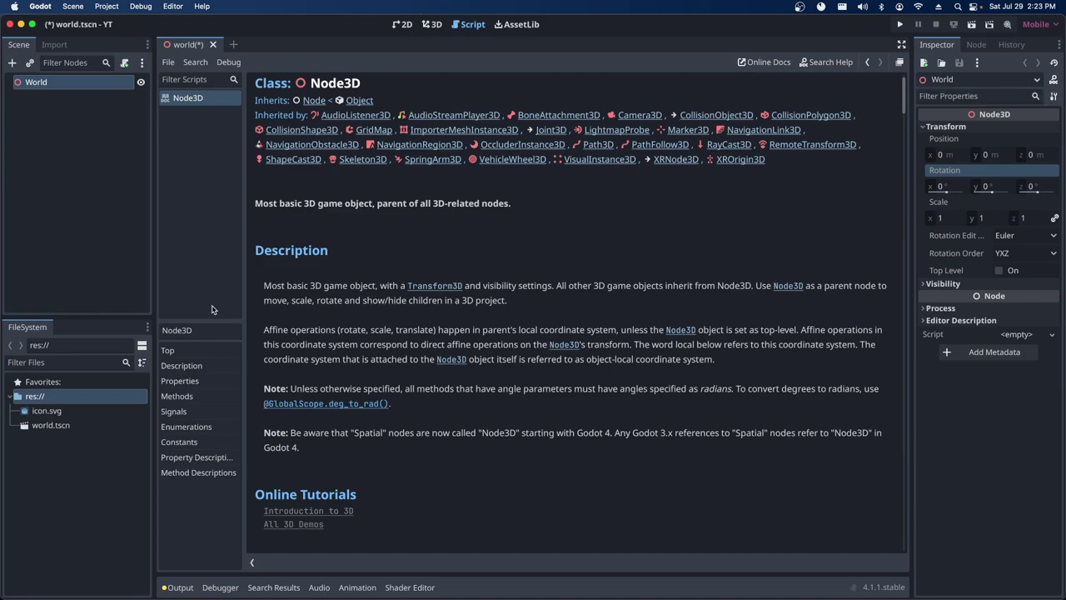
# Jump through the Node3D page's Description, Properties, Enumerations and Signals sections.
pyautogui.click(197, 99)
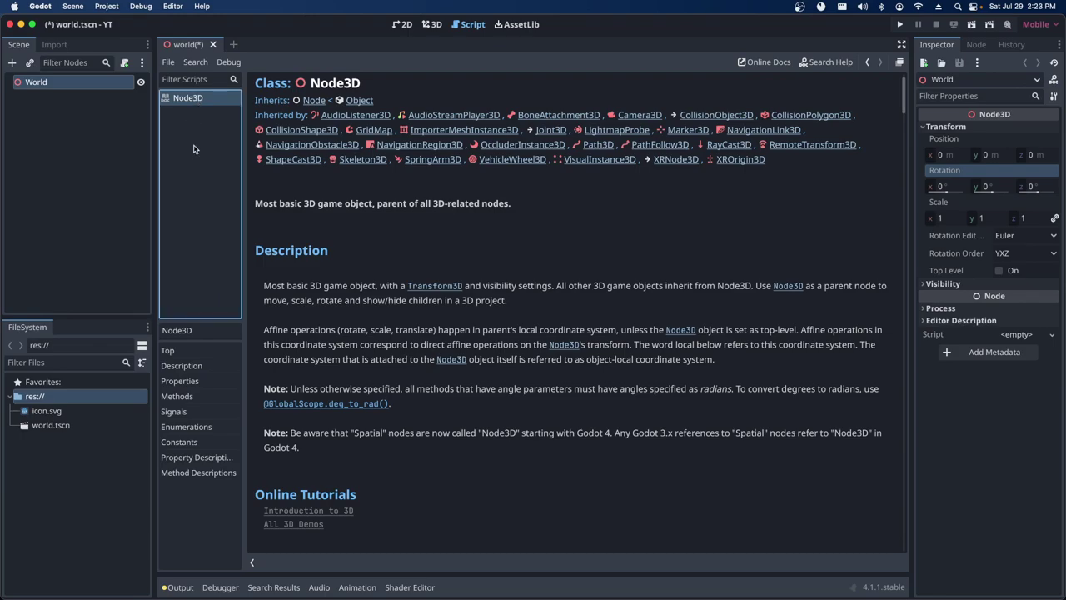
pyautogui.click(199, 356)
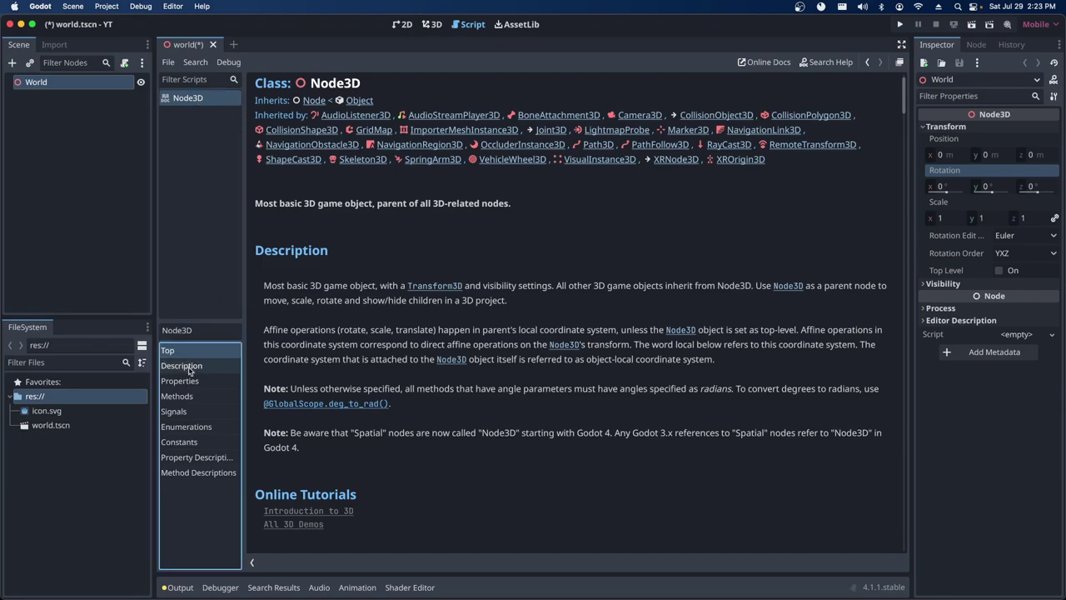
pyautogui.click(193, 366)
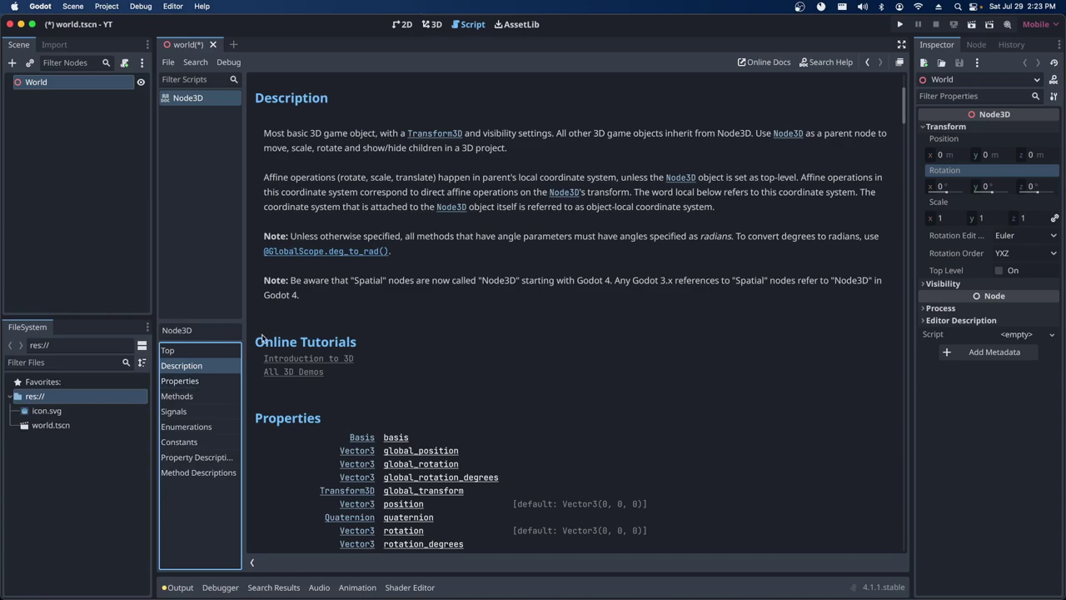
pyautogui.click(197, 384)
pyautogui.click(188, 428)
pyautogui.click(189, 413)
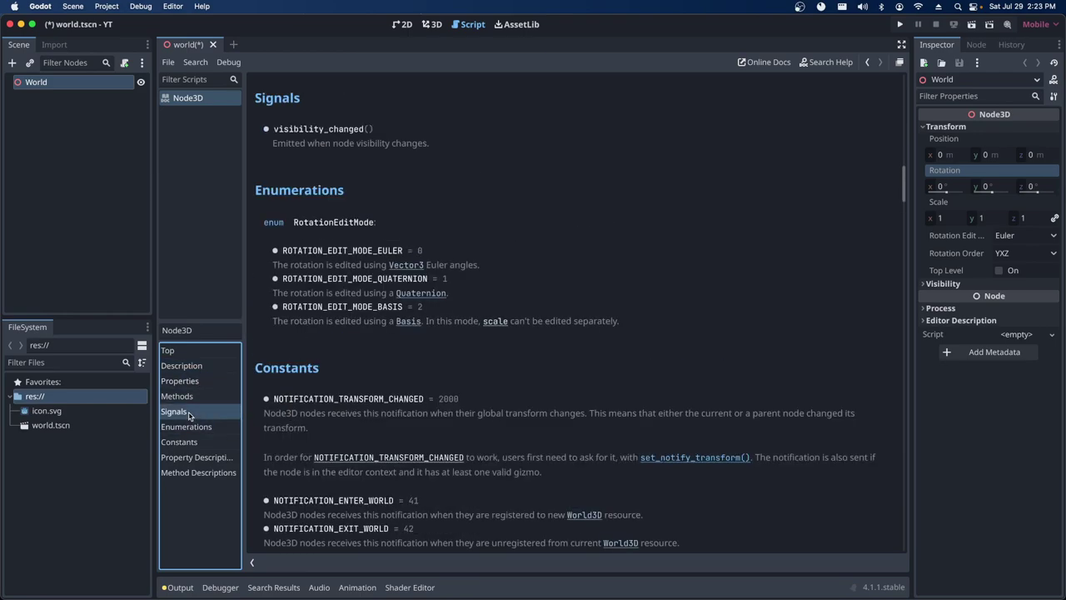
pyautogui.click(190, 397)
# Return to the top of the Node3D reference page.
pyautogui.click(192, 381)
pyautogui.click(194, 366)
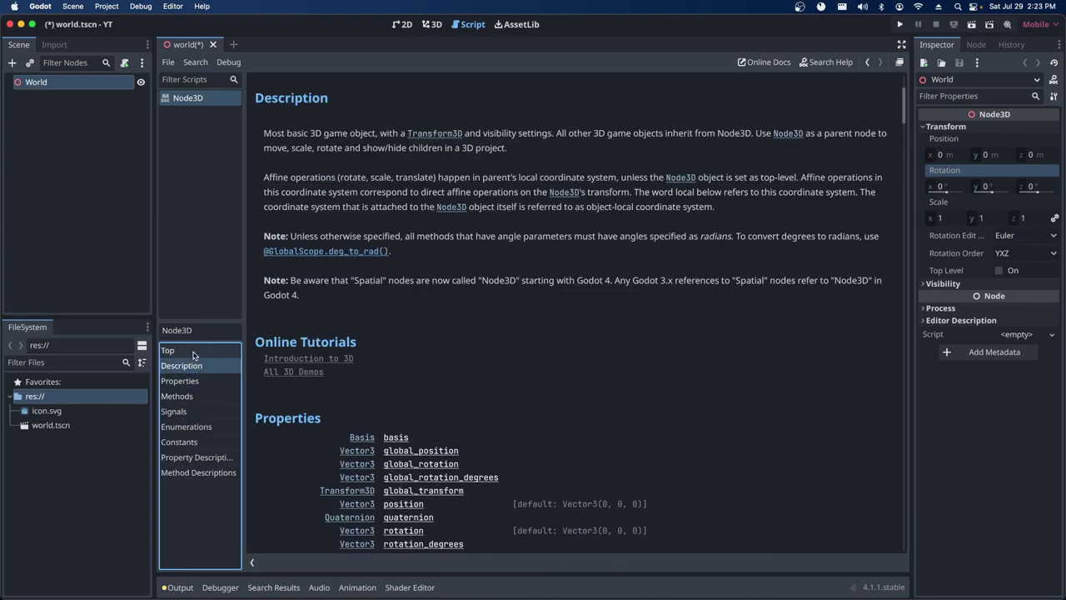
pyautogui.click(193, 352)
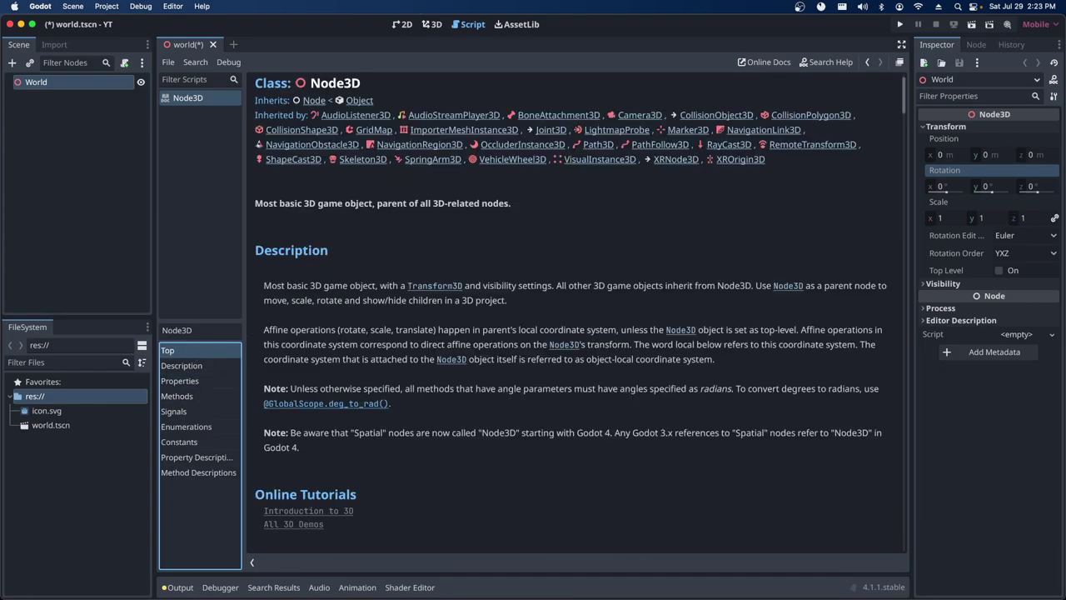
pyautogui.click(1053, 80)
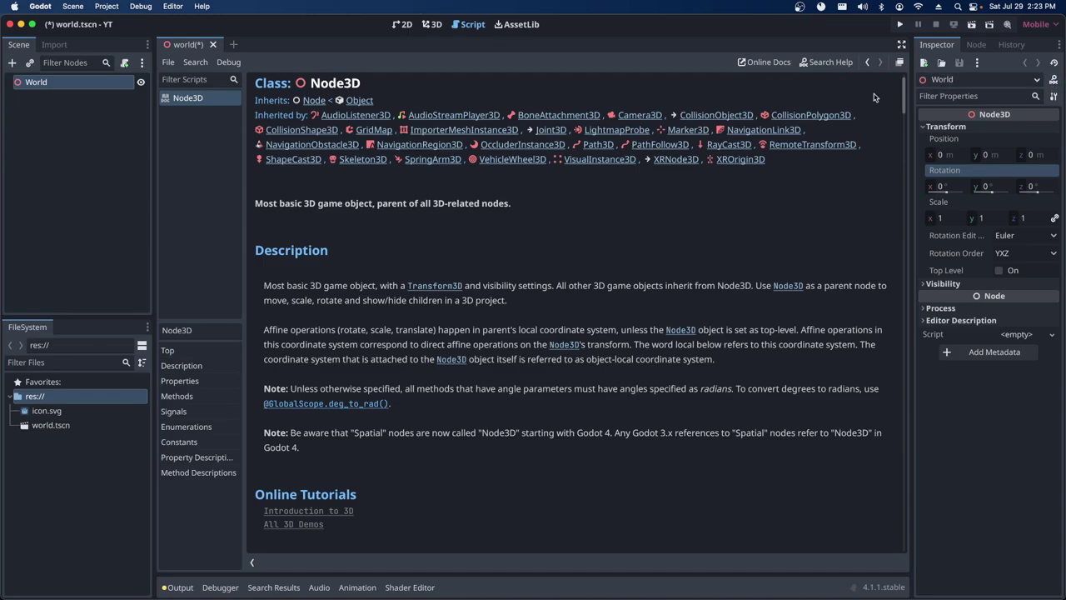
pyautogui.click(173, 99)
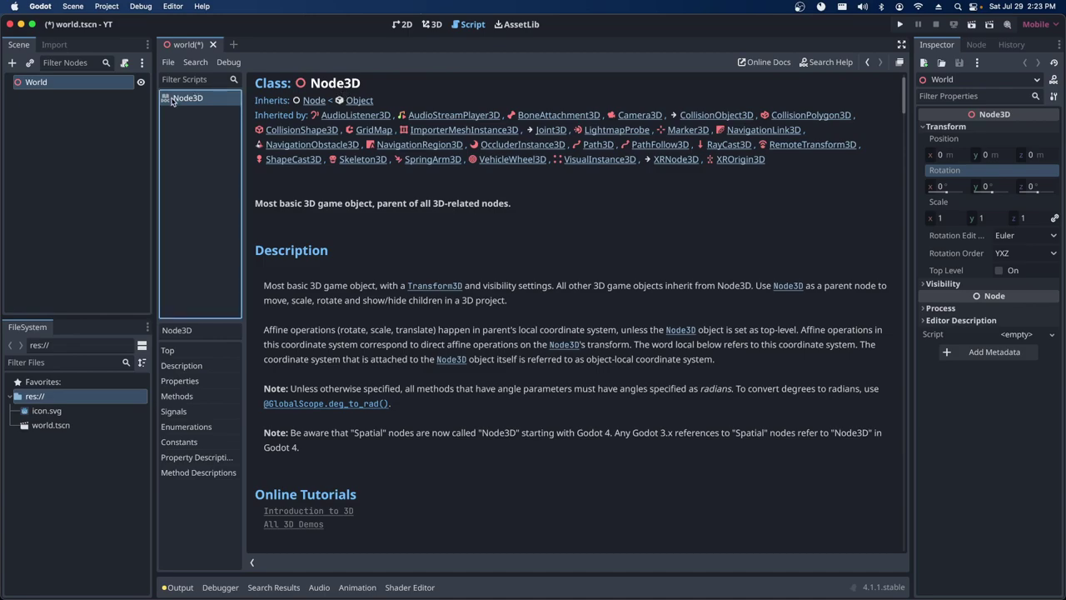
pyautogui.click(90, 89)
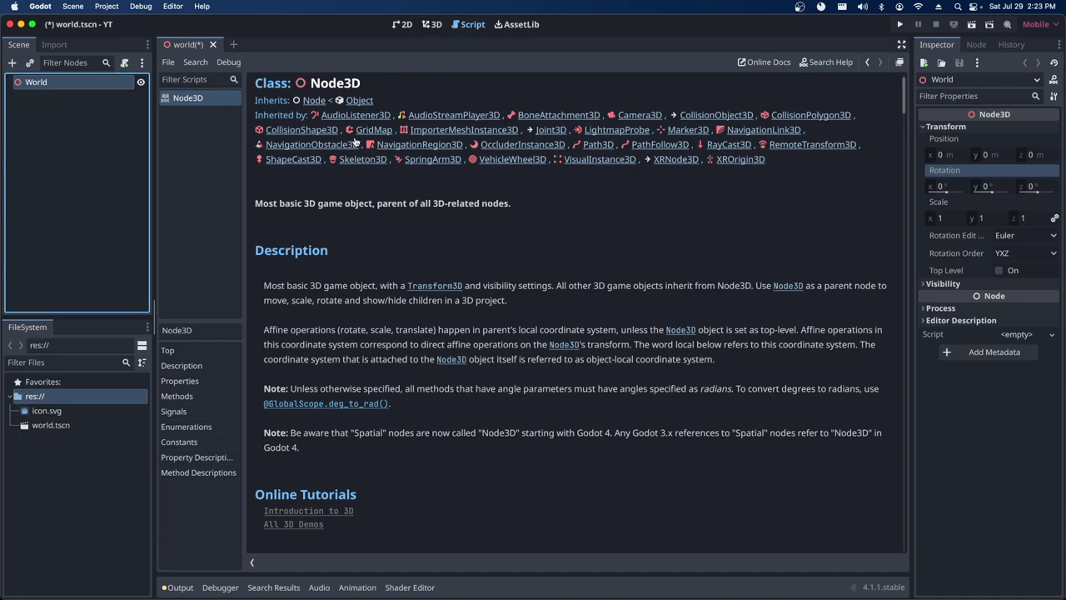
pyautogui.click(436, 25)
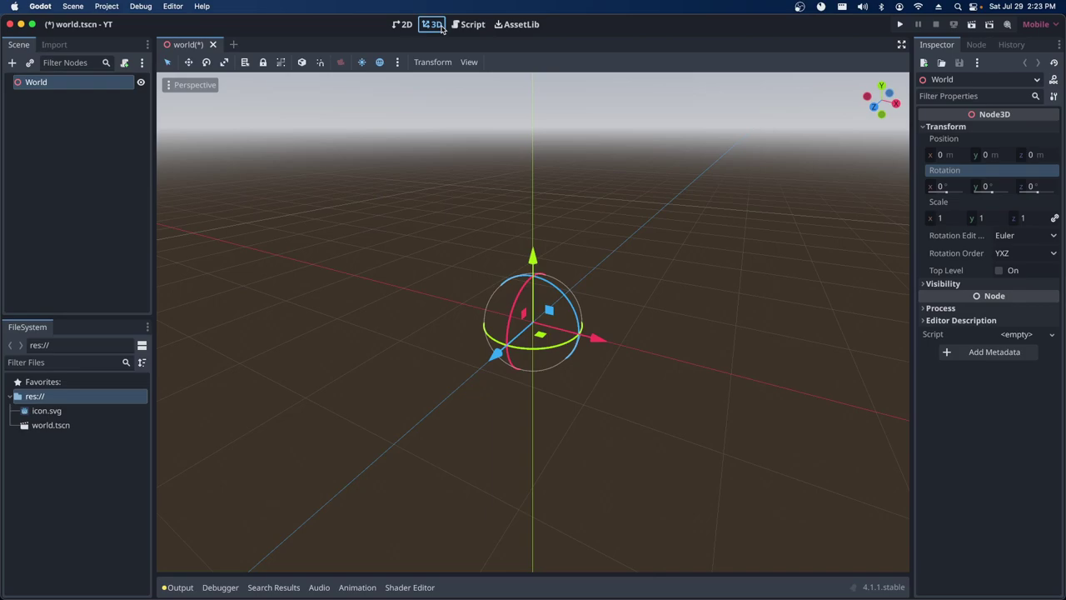
pyautogui.click(454, 26)
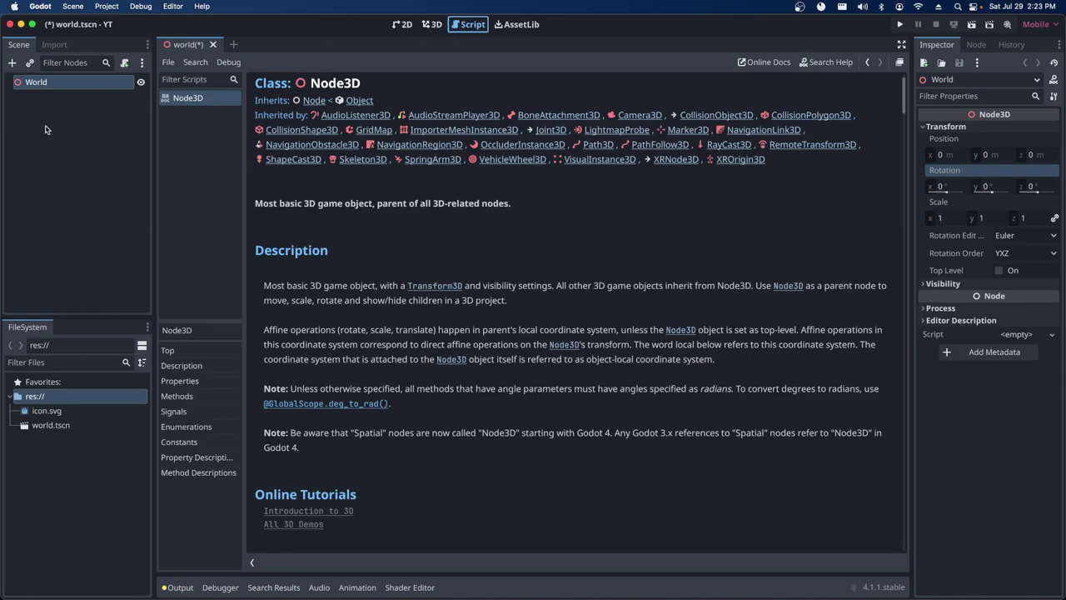
pyautogui.click(47, 90)
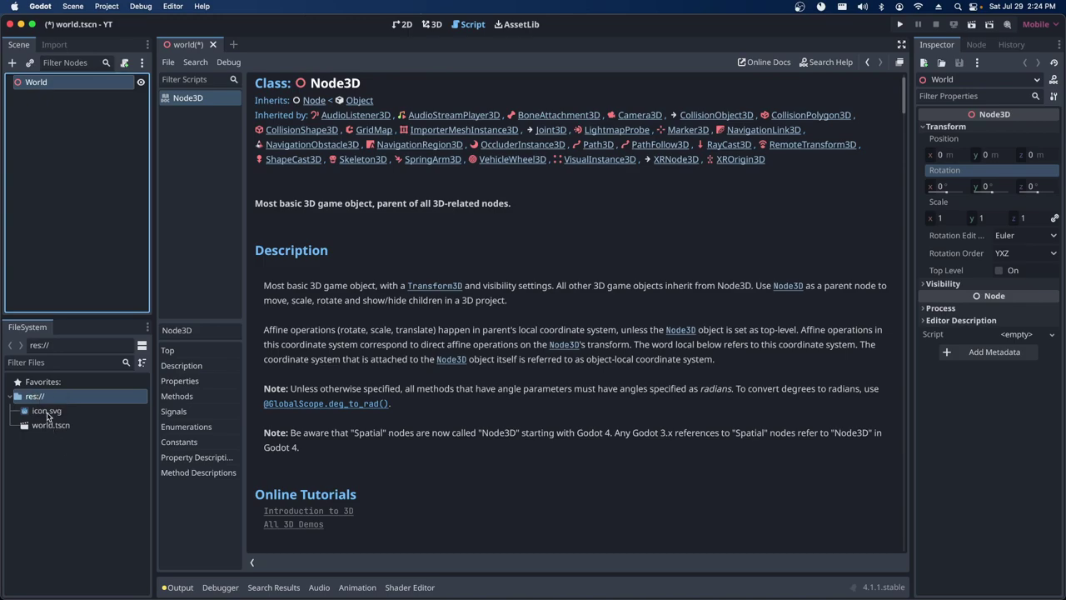
pyautogui.click(47, 413)
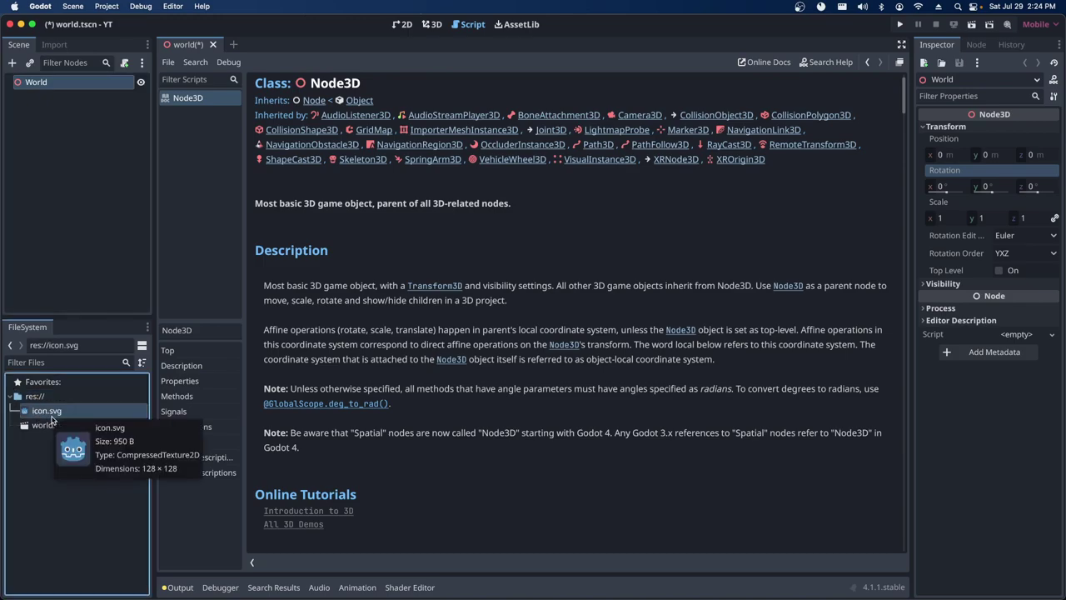
pyautogui.click(38, 426)
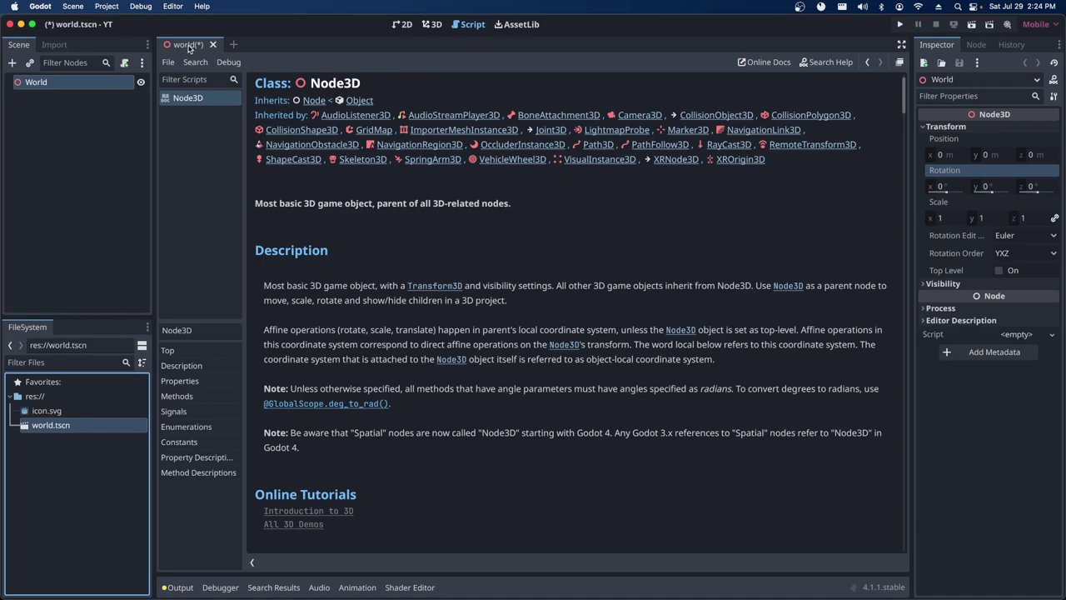
# Save the world scene with Cmd+S and select res:// in the FileSystem dock.
pyautogui.press('super+s')
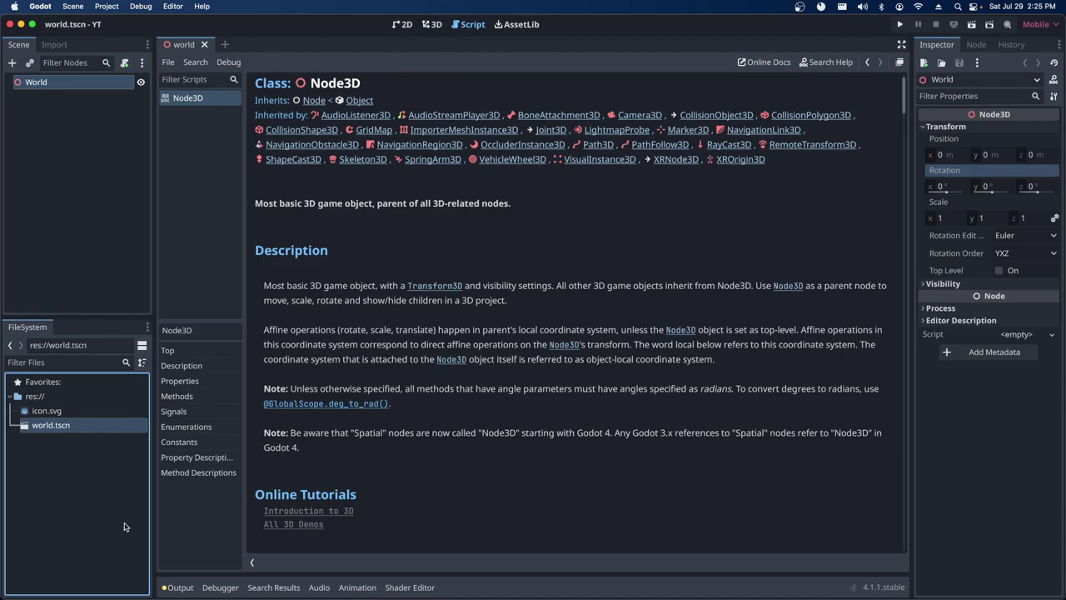
pyautogui.moveTo(71, 418)
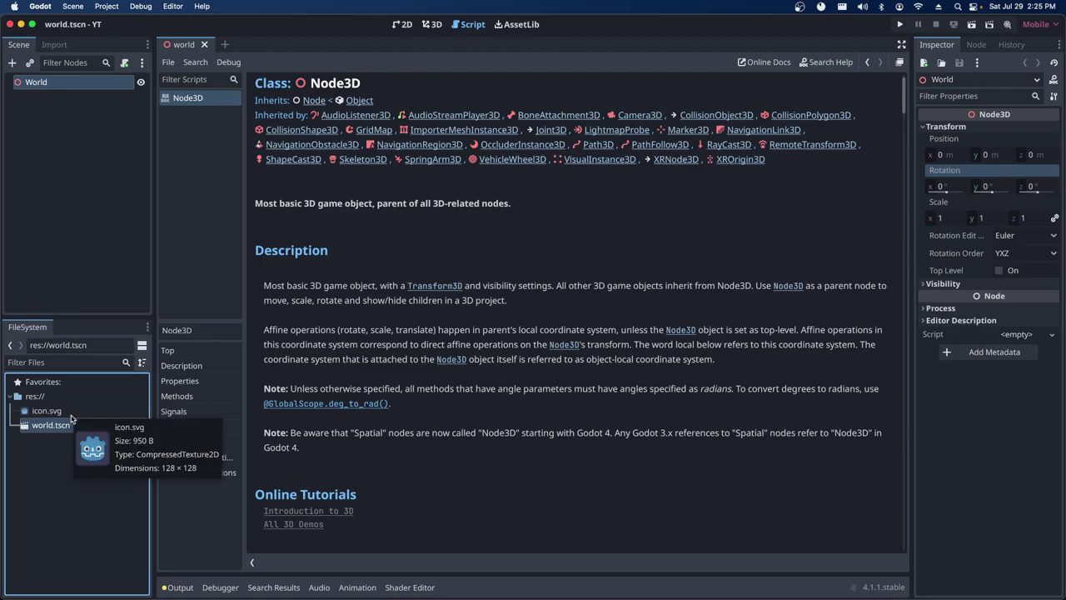
pyautogui.click(35, 398)
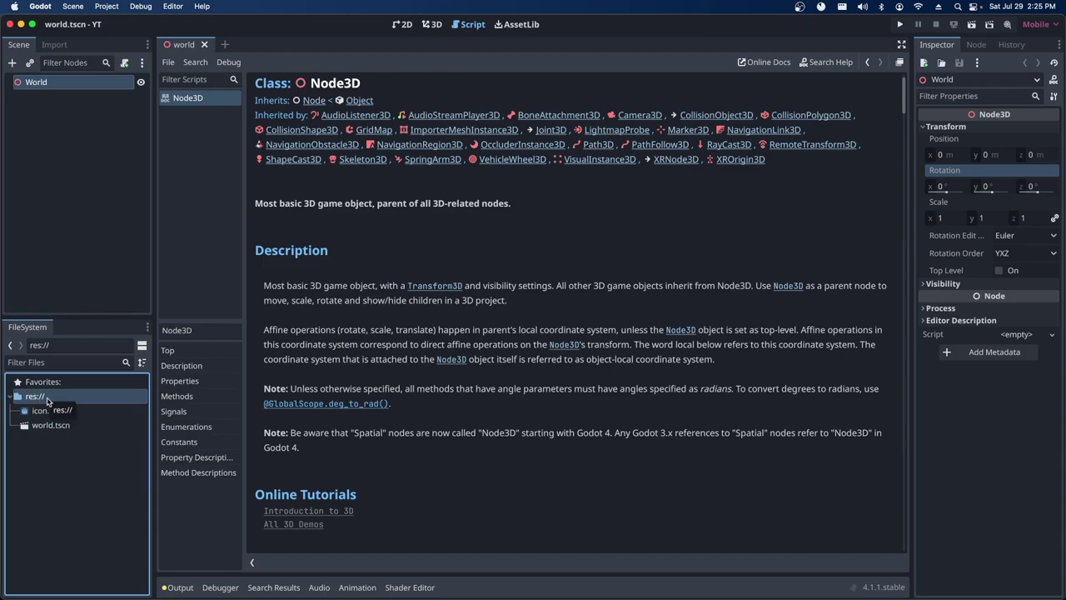
# Create a new folder named 'animations' under res:// and select it.
pyautogui.rightClick(47, 402)
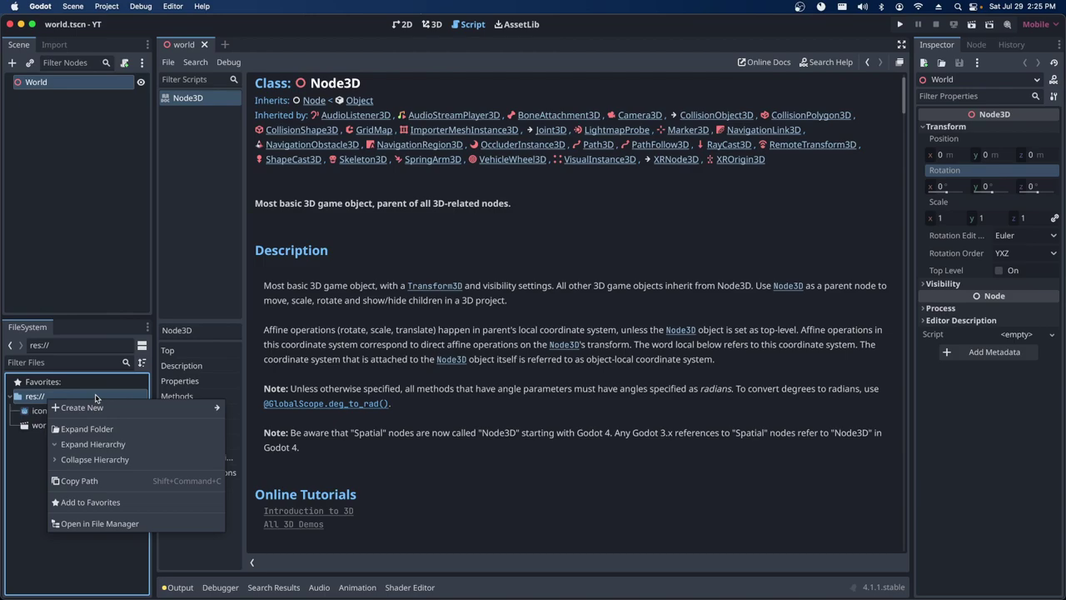
pyautogui.moveTo(107, 414)
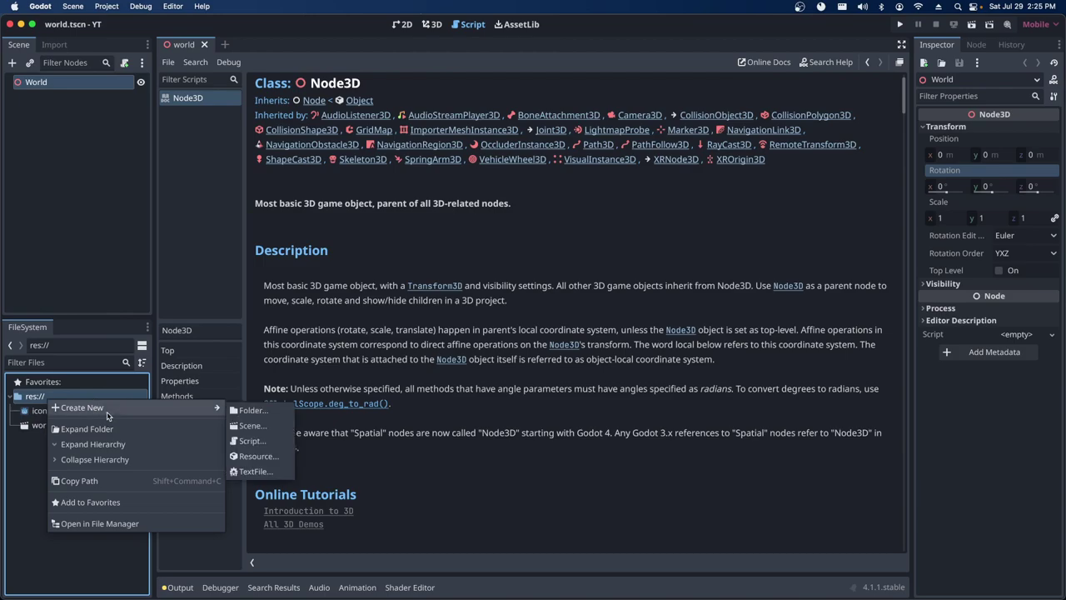
pyautogui.click(255, 415)
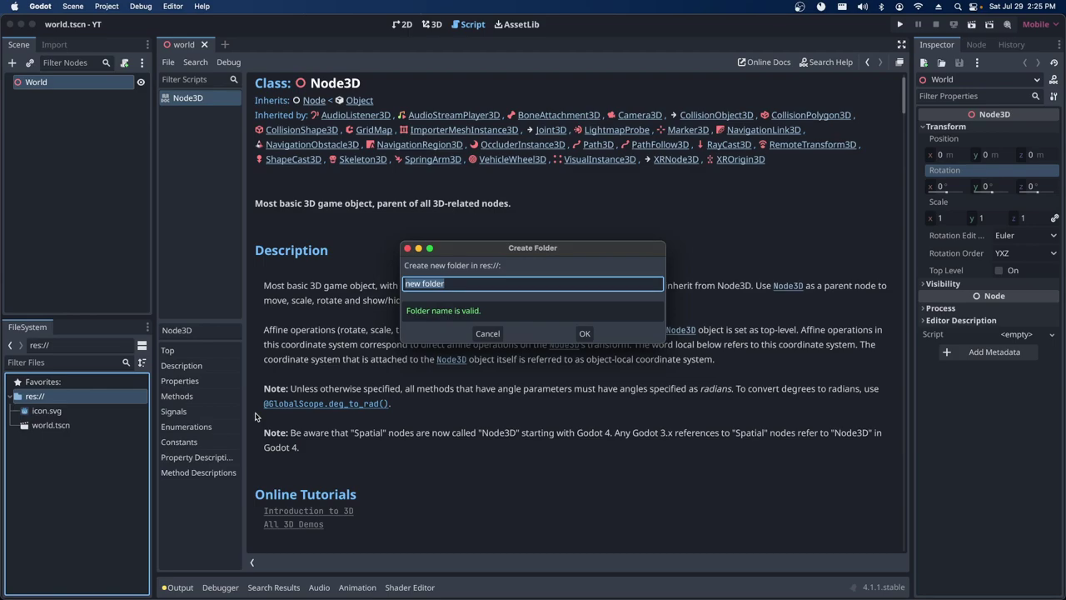
pyautogui.write('anim')
pyautogui.write('ati')
pyautogui.write('ons')
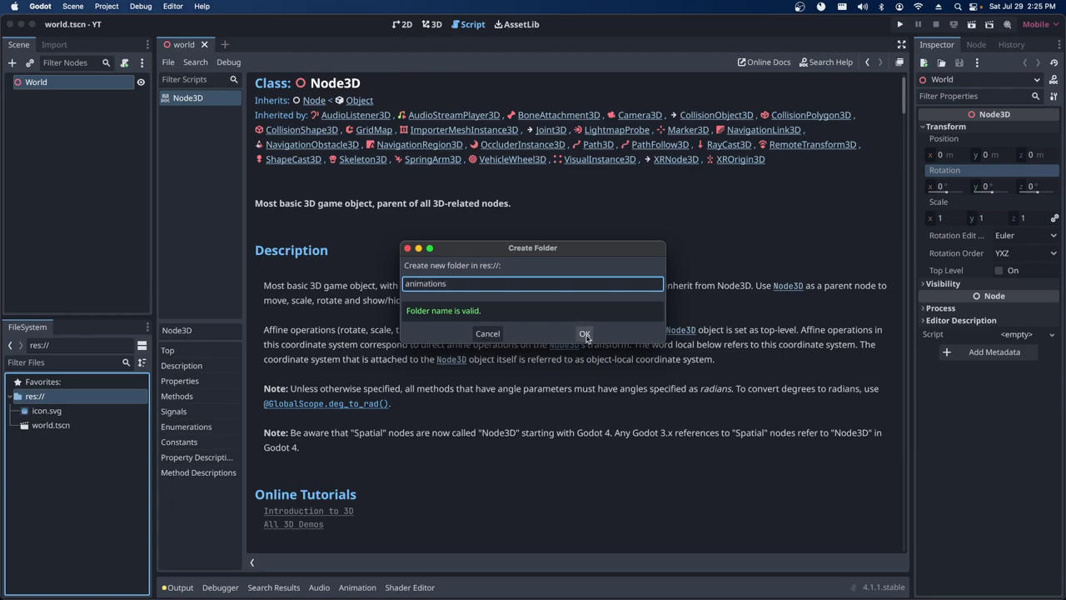
pyautogui.click(585, 334)
pyautogui.click(65, 411)
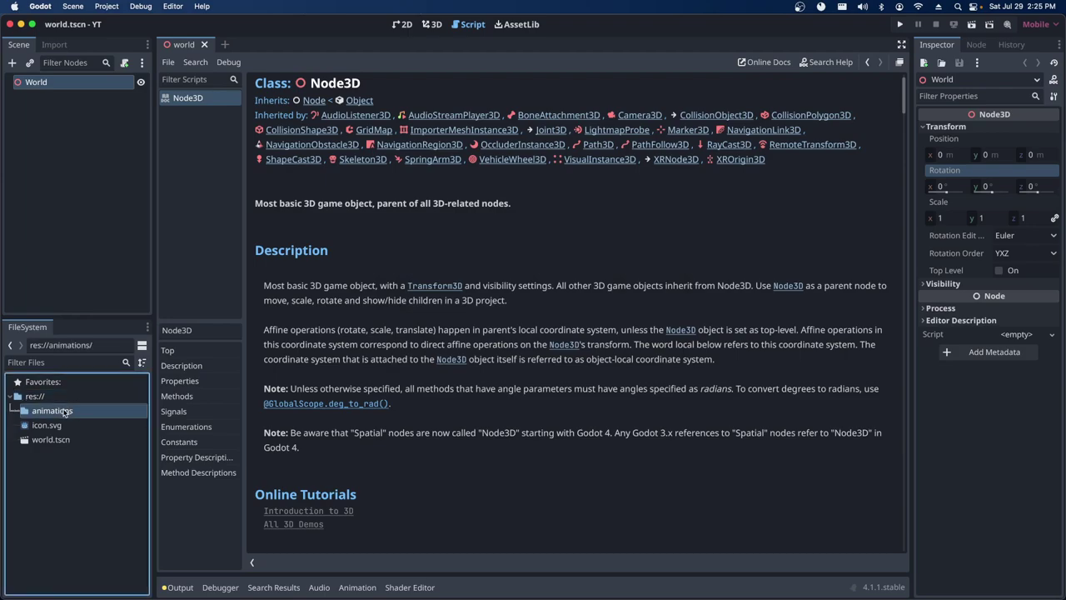
# Create a 'player' folder inside animations and expand animations to show it.
pyautogui.rightClick(65, 411)
pyautogui.moveTo(83, 414)
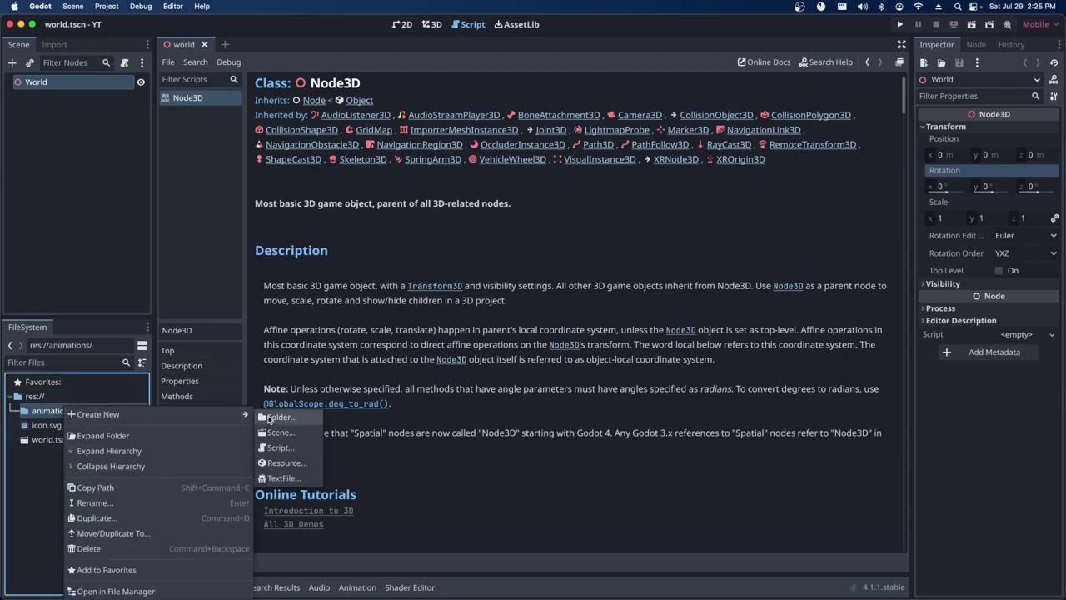
pyautogui.click(270, 418)
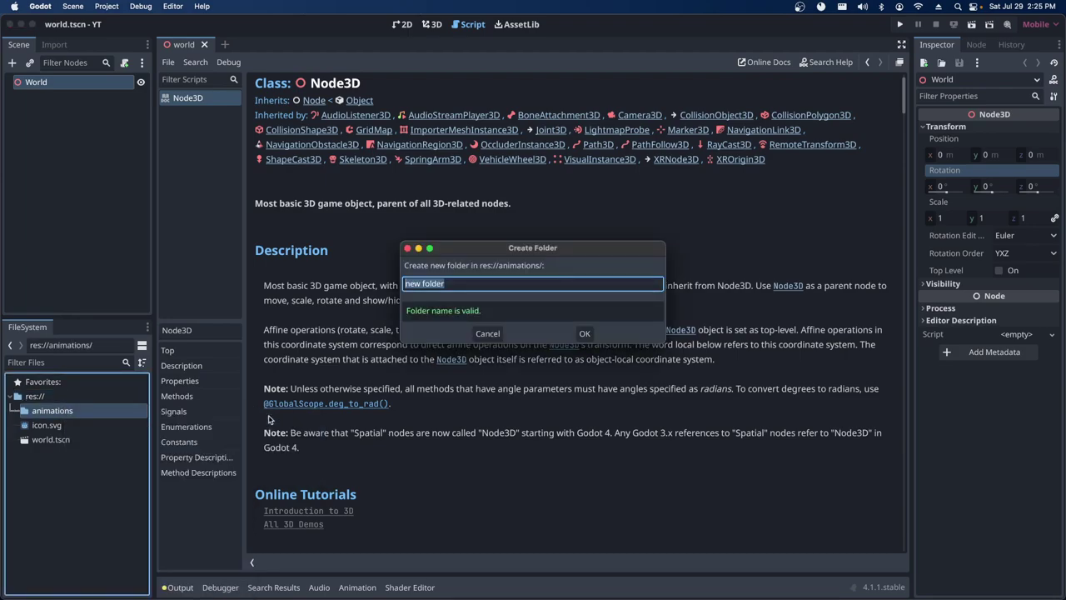
pyautogui.write('play')
pyautogui.click(585, 333)
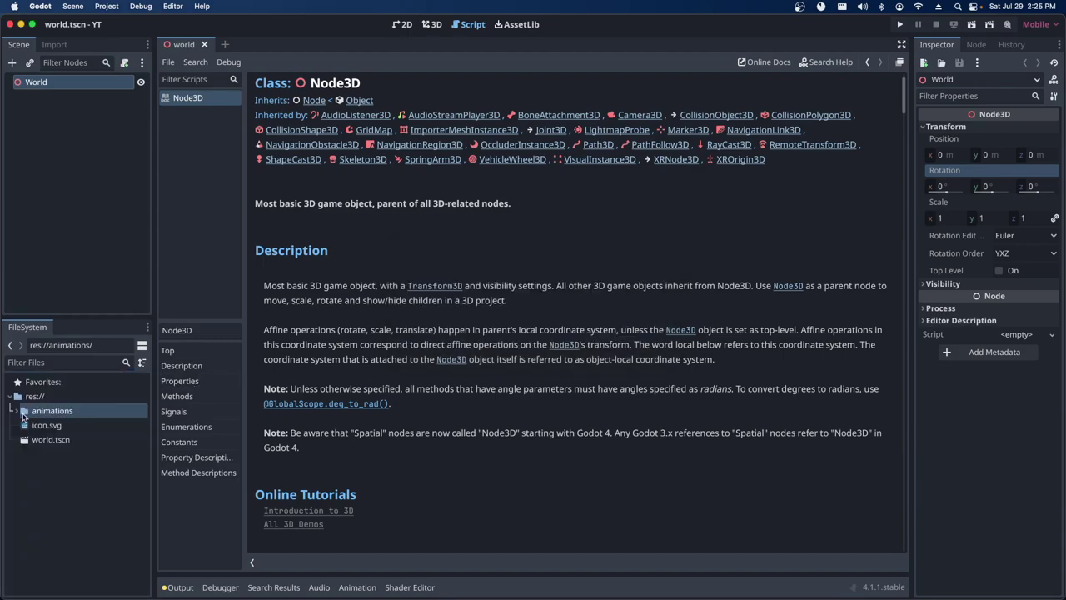
pyautogui.click(19, 411)
# Create an 'enemy' folder inside animations and check both new subfolders.
pyautogui.rightClick(43, 410)
pyautogui.moveTo(61, 415)
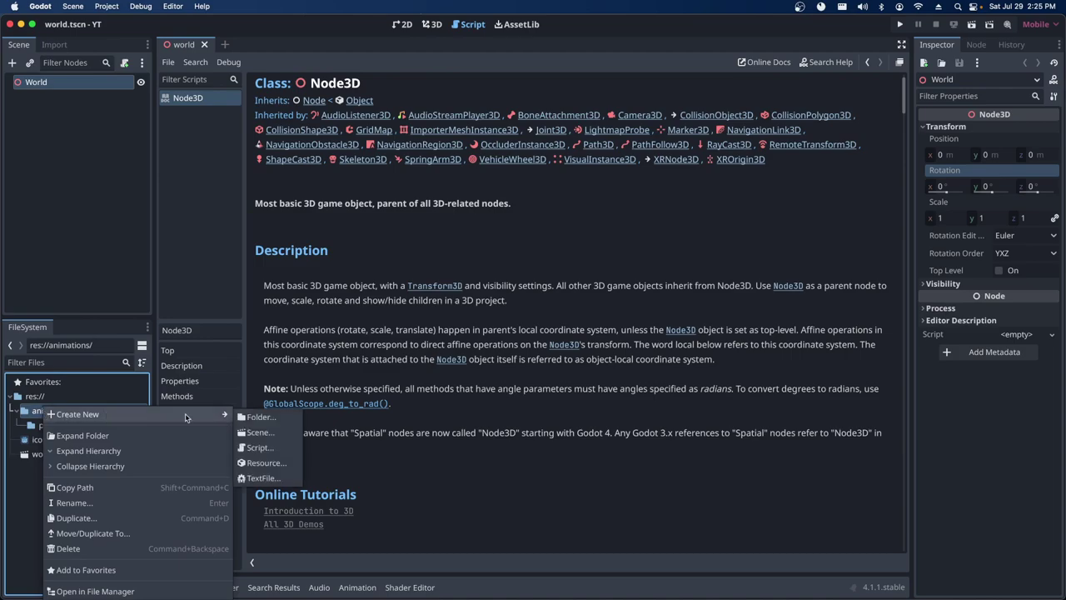
pyautogui.click(239, 417)
pyautogui.write('e')
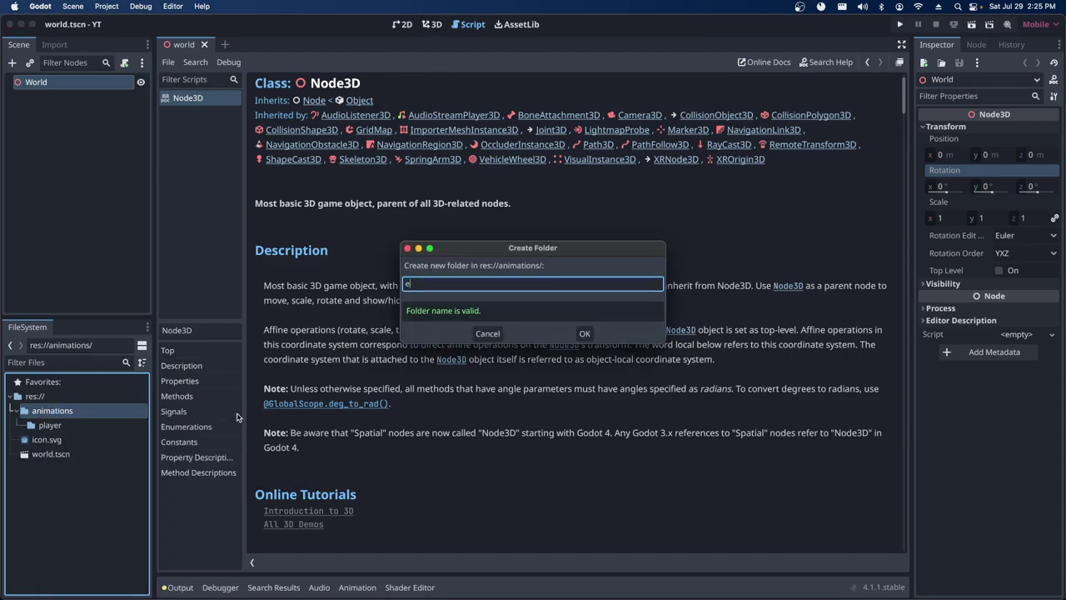
pyautogui.write('nemy')
pyautogui.click(583, 334)
pyautogui.click(65, 424)
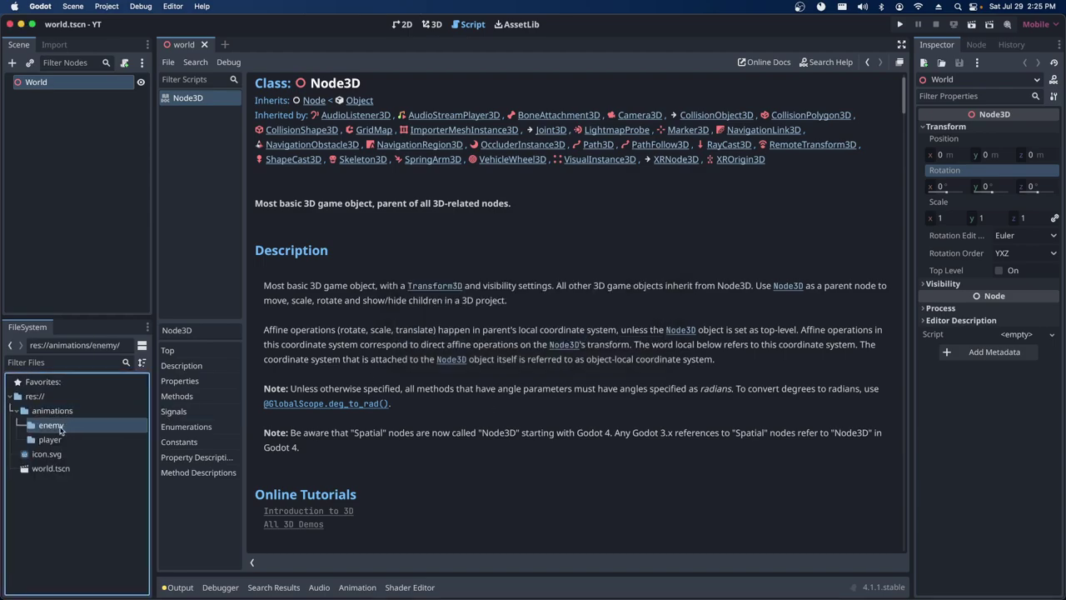
pyautogui.click(57, 439)
pyautogui.click(56, 411)
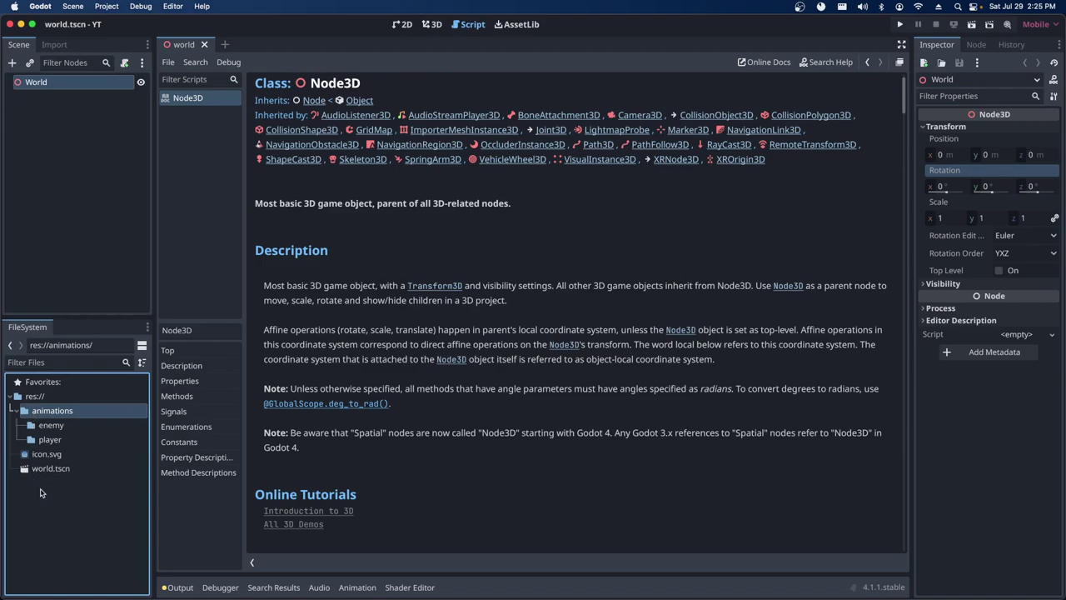
pyautogui.click(17, 411)
pyautogui.click(18, 411)
pyautogui.moveTo(83, 456)
pyautogui.moveTo(46, 460)
pyautogui.click(13, 63)
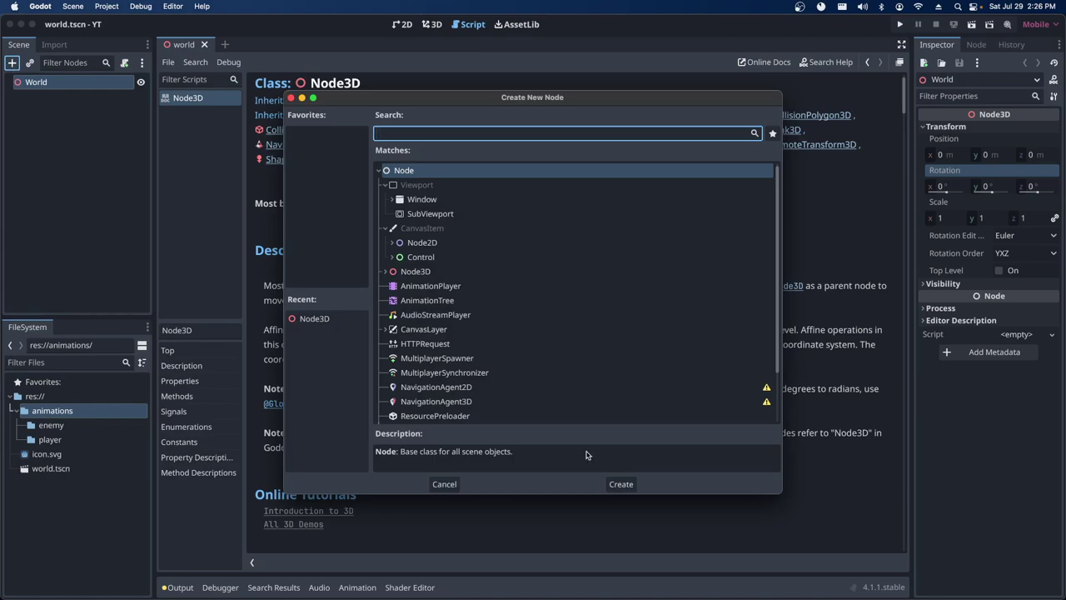
pyautogui.click(445, 484)
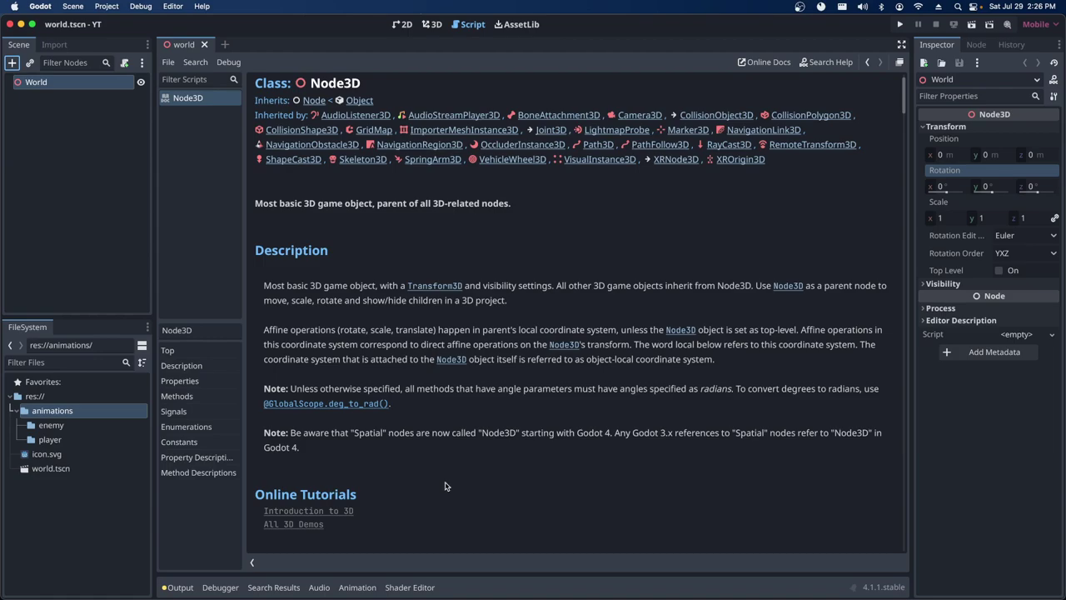
# Bring up the Create New Node dialog, expand Node3D, and scroll through its 3D node types.
pyautogui.click(12, 65)
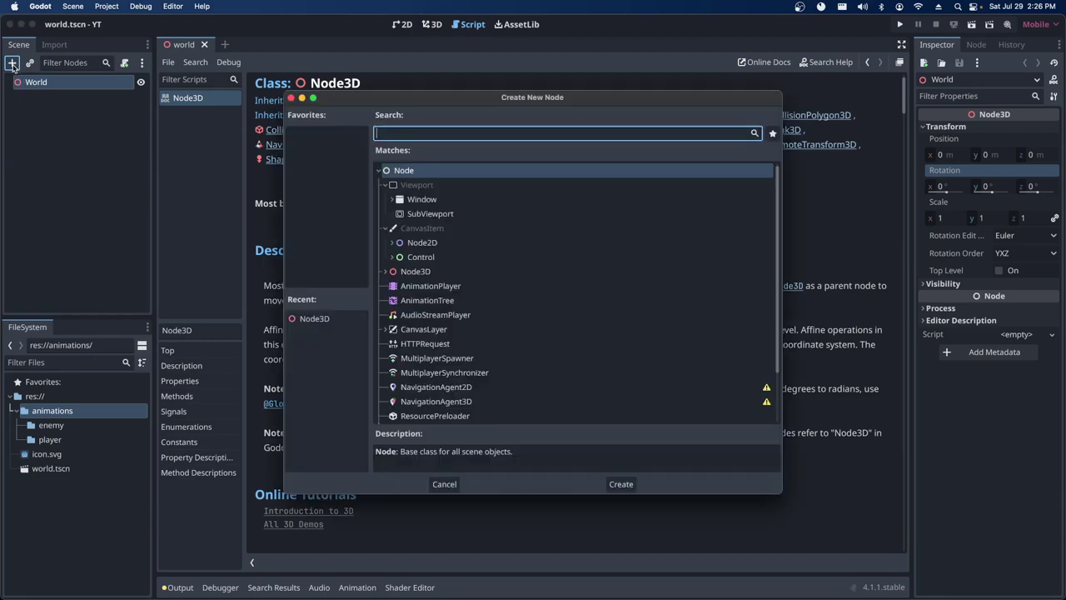
pyautogui.click(392, 272)
pyautogui.scroll(-2, 514, 335)
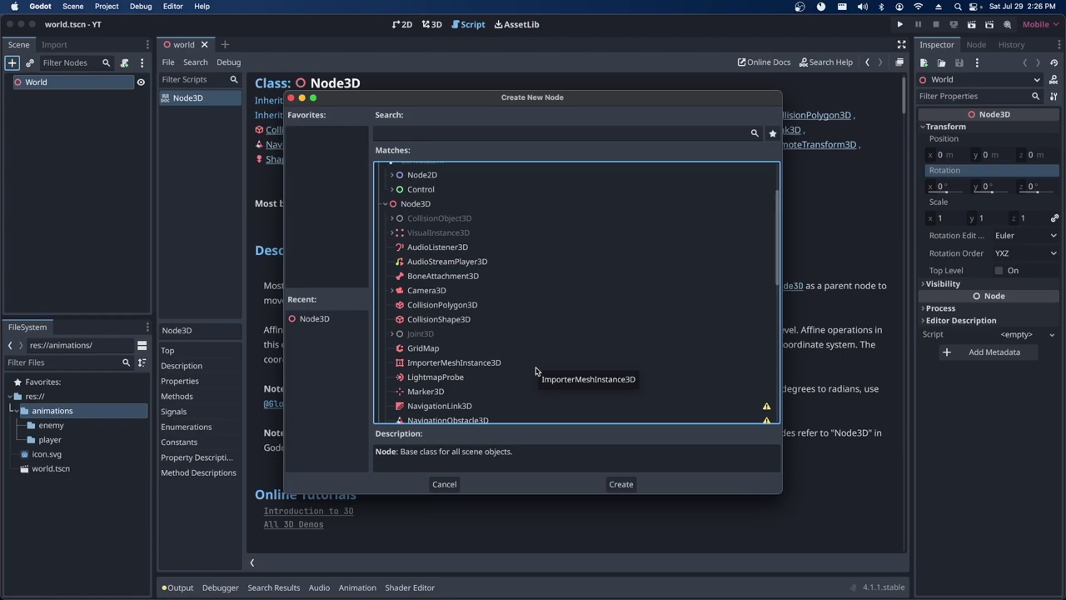
pyautogui.scroll(-1, 535, 371)
pyautogui.scroll(-1, 536, 372)
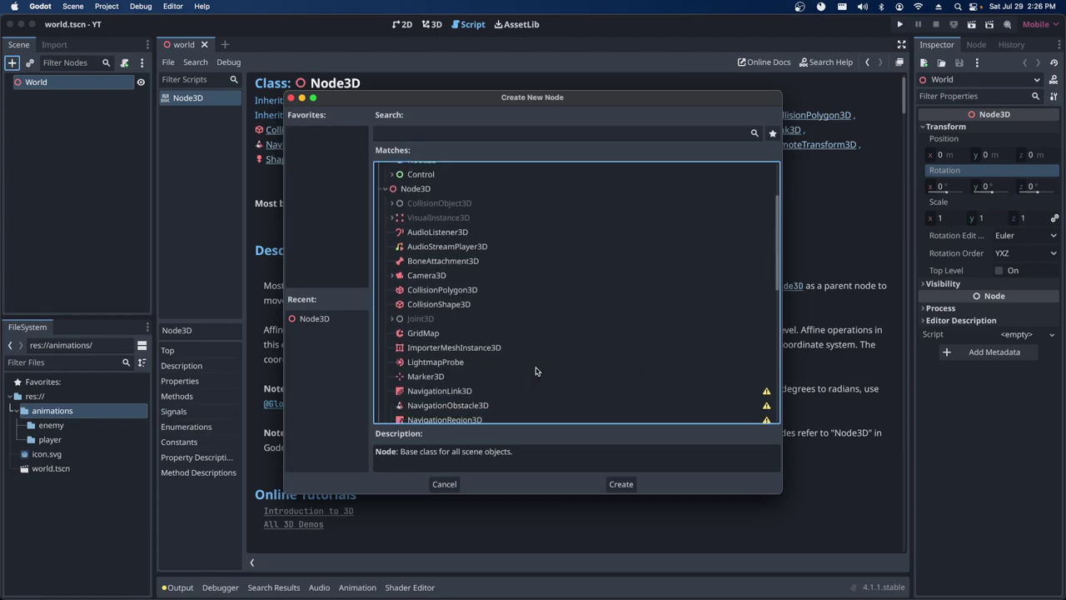
pyautogui.scroll(-1, 536, 372)
pyautogui.scroll(-1, 536, 372)
pyautogui.scroll(-1, 536, 372)
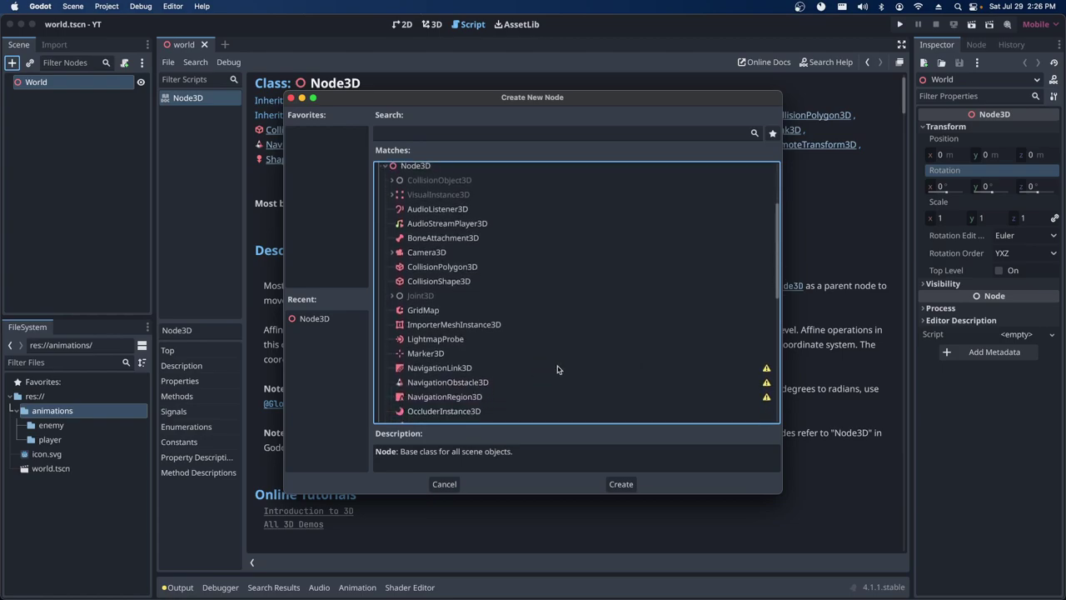
pyautogui.scroll(-1, 559, 369)
pyautogui.scroll(-1, 558, 369)
pyautogui.scroll(-1, 558, 369)
pyautogui.scroll(-2, 558, 369)
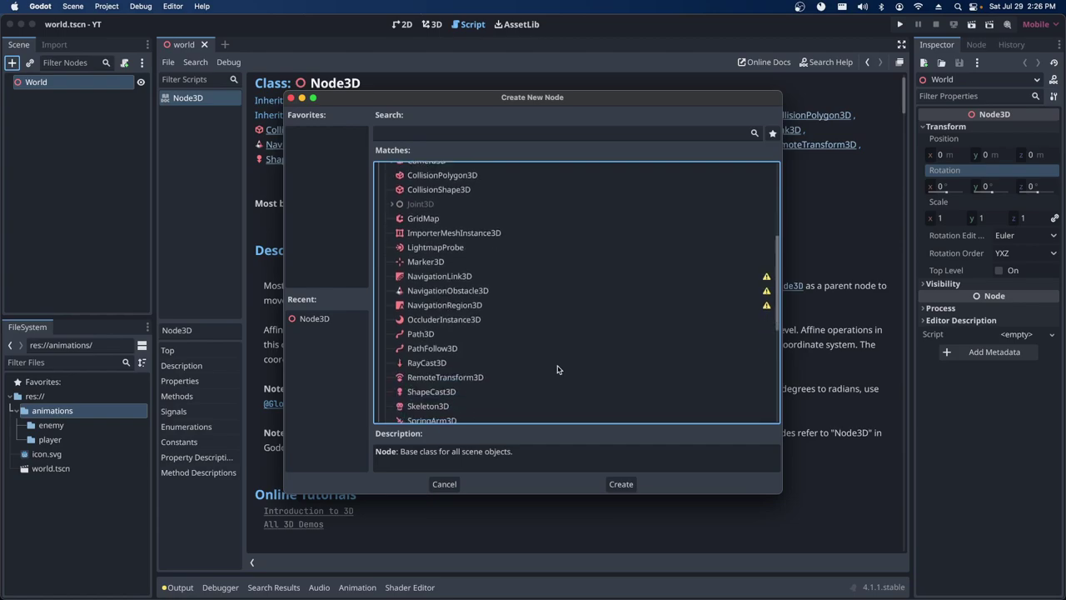
pyautogui.scroll(-2, 558, 369)
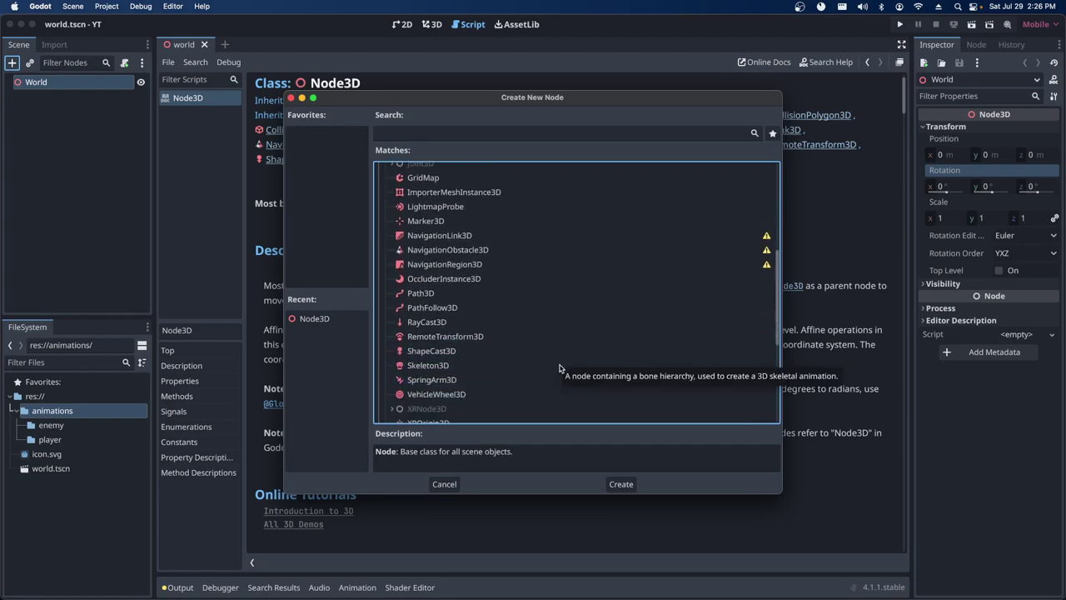
pyautogui.scroll(5, 559, 369)
pyautogui.scroll(3, 560, 369)
pyautogui.scroll(3, 560, 369)
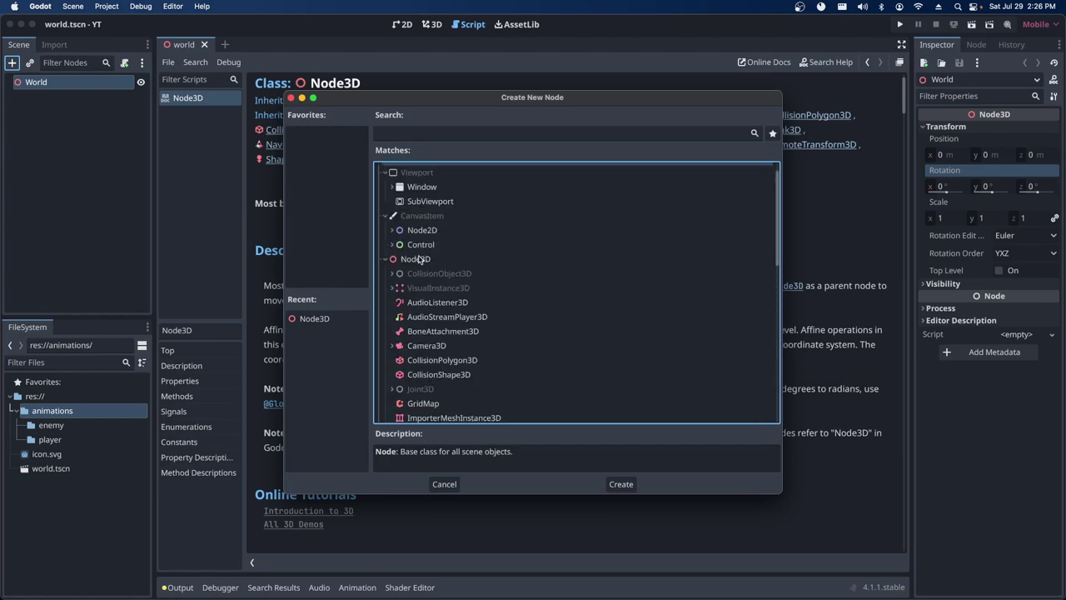
# Select Node3D and read its description as the most basic 3D game object.
pyautogui.click(419, 260)
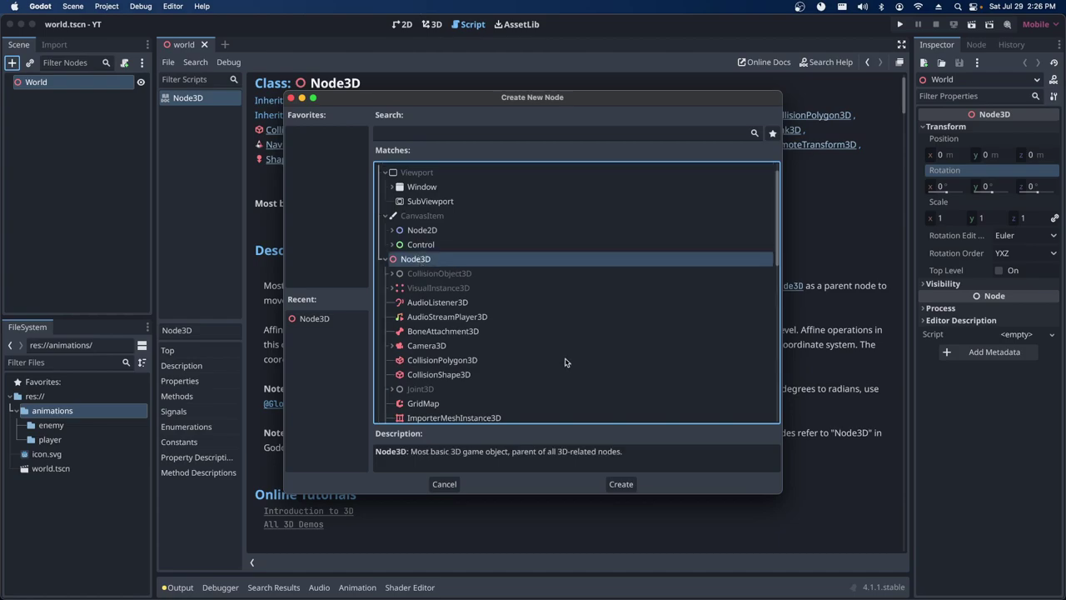
pyautogui.scroll(-2, 564, 361)
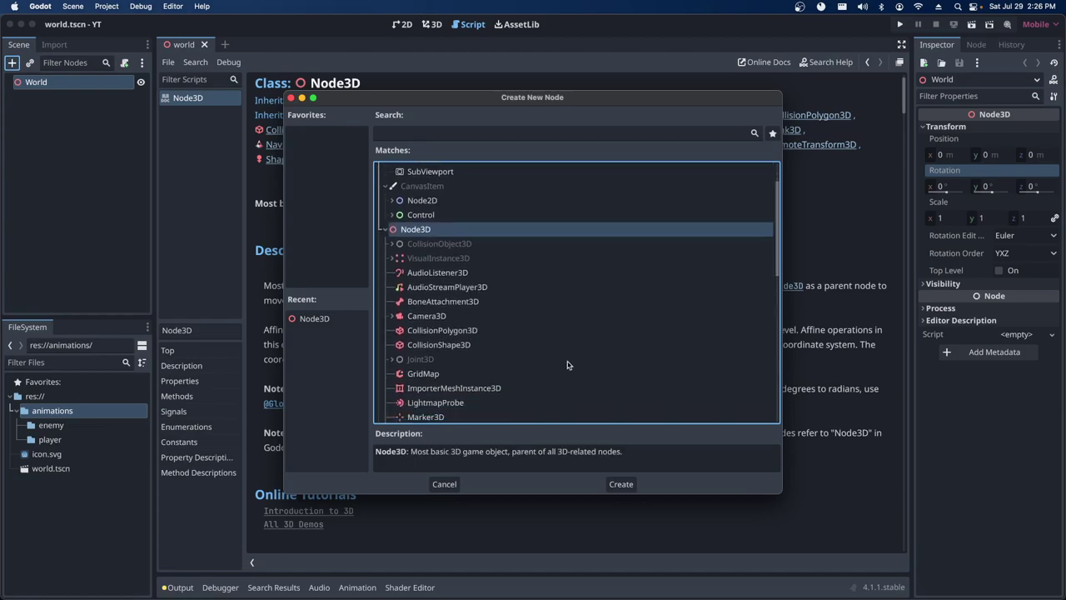
pyautogui.scroll(-1, 425, 256)
pyautogui.scroll(-1, 454, 289)
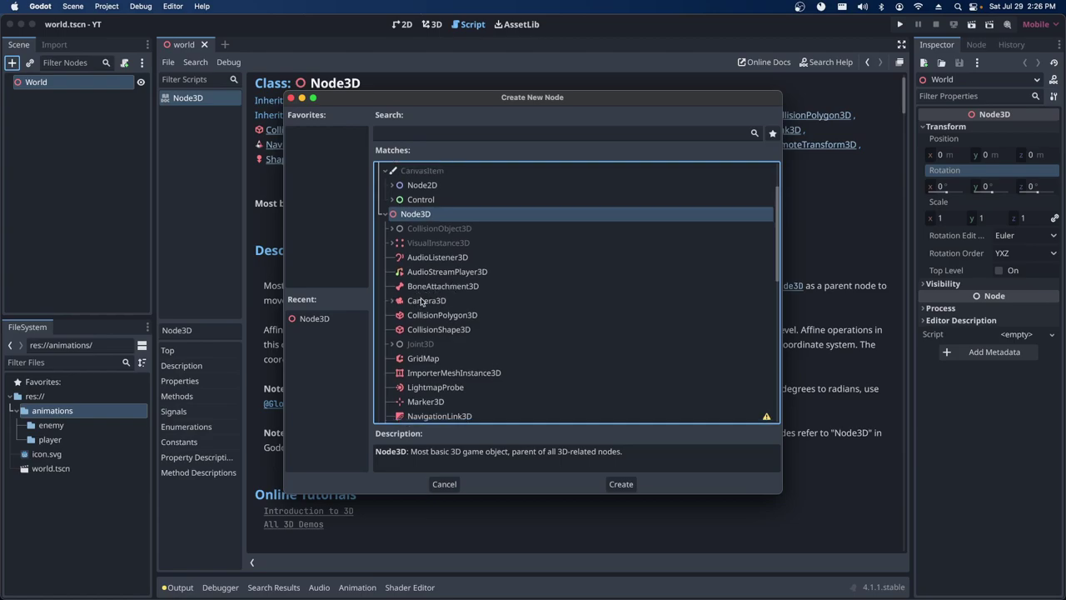
pyautogui.scroll(-1, 507, 313)
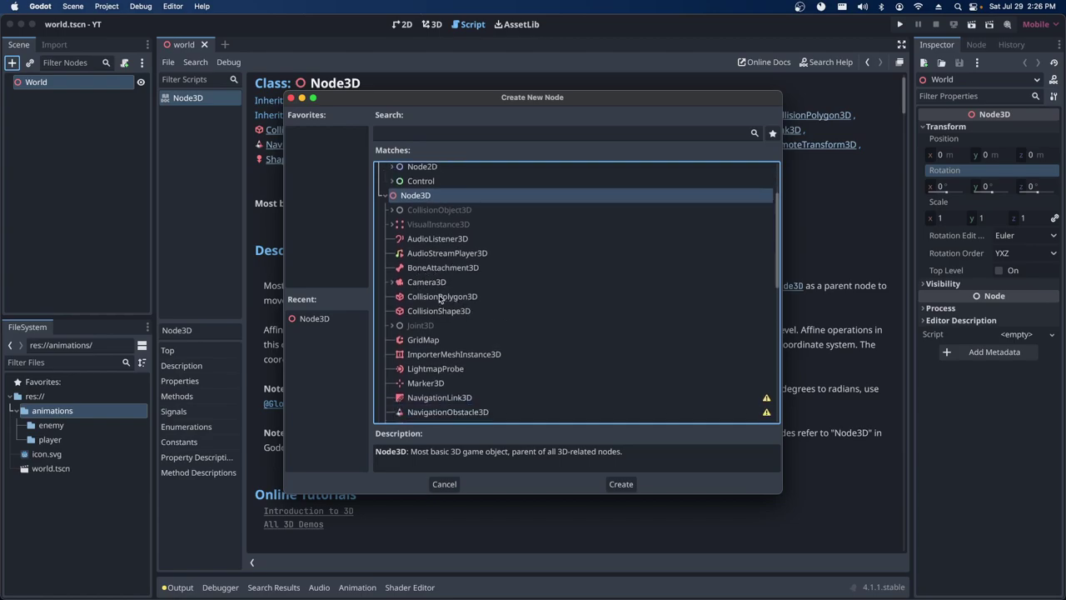
pyautogui.scroll(-1, 510, 307)
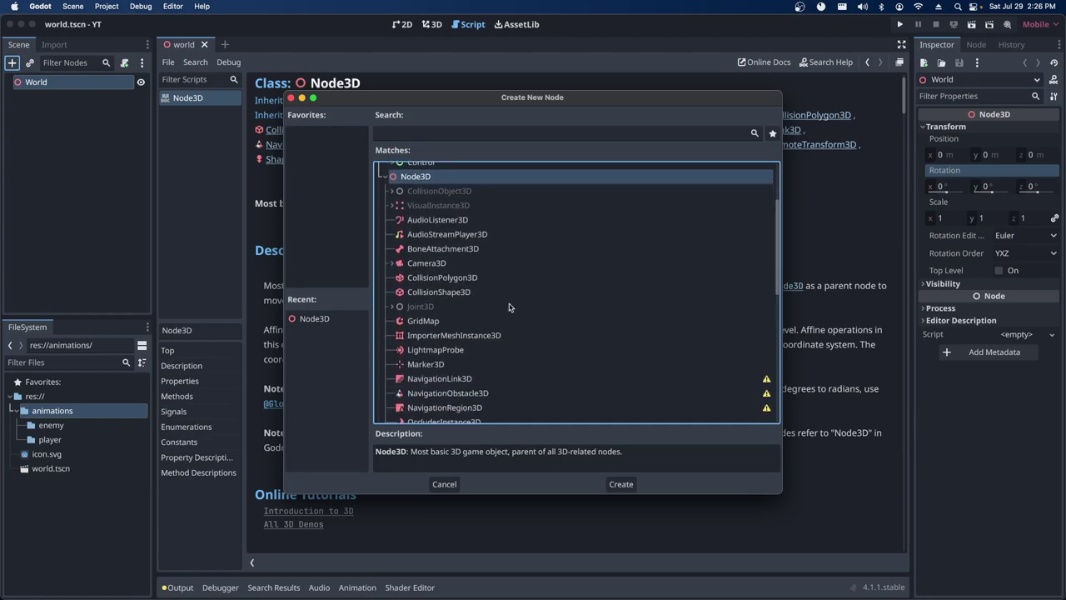
pyautogui.scroll(-1, 510, 308)
pyautogui.scroll(-2, 510, 307)
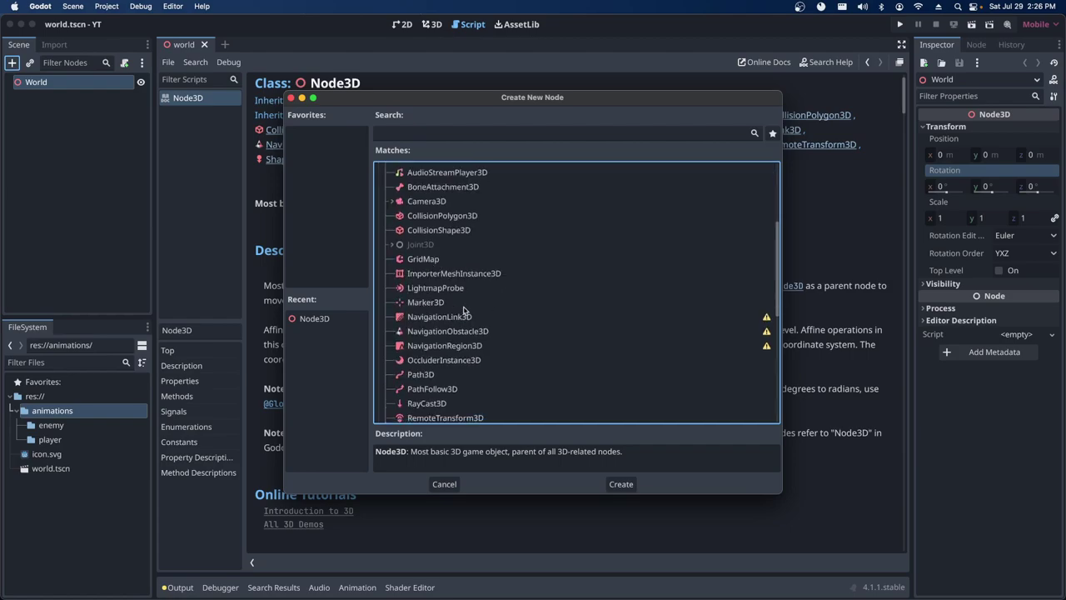
pyautogui.scroll(-1, 479, 319)
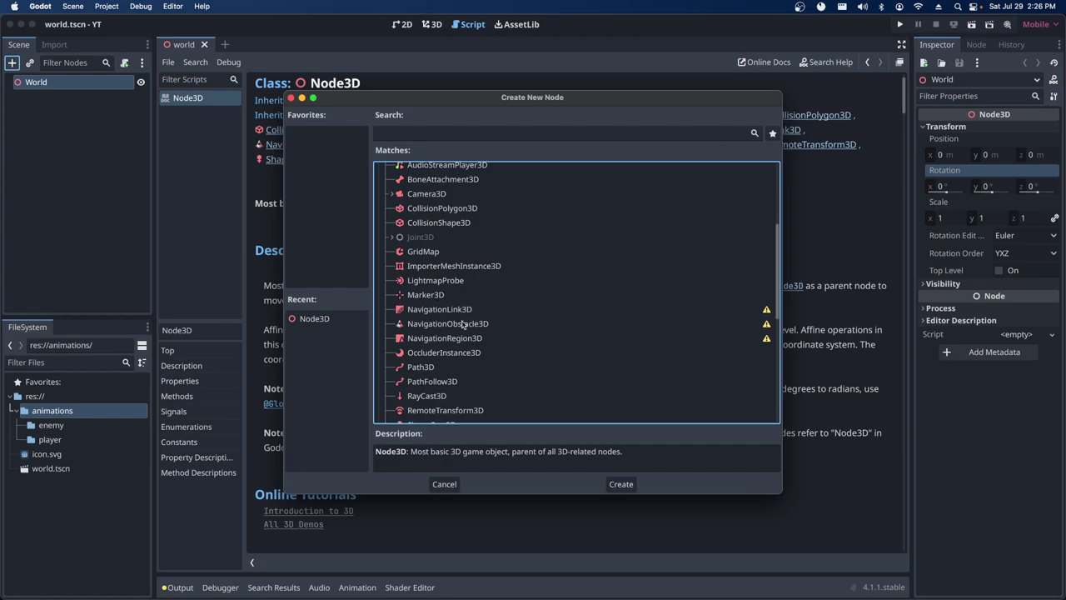
pyautogui.scroll(-2, 463, 321)
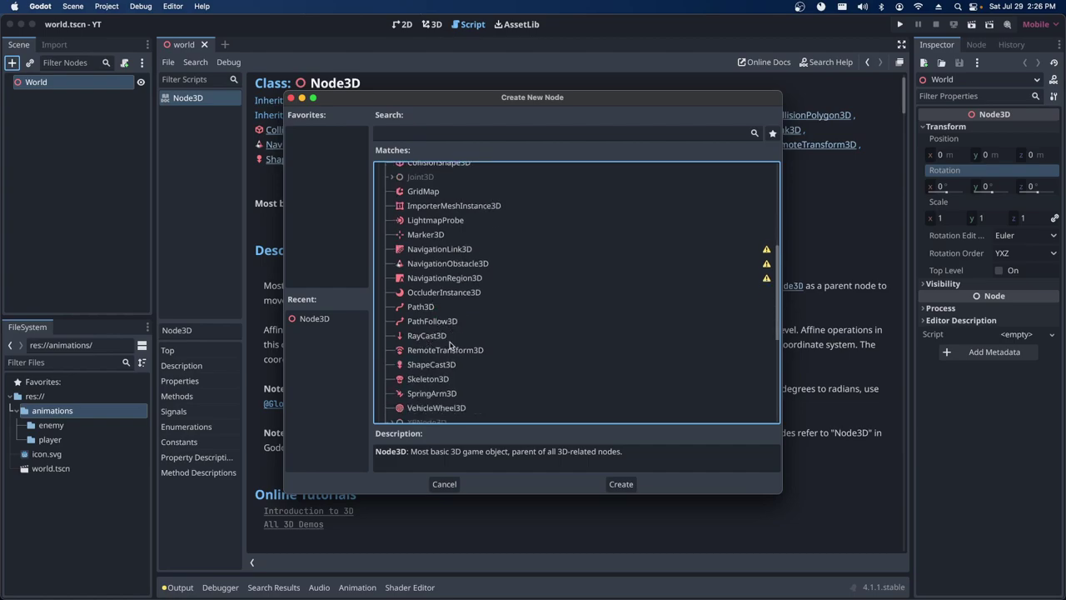
pyautogui.scroll(-1, 514, 358)
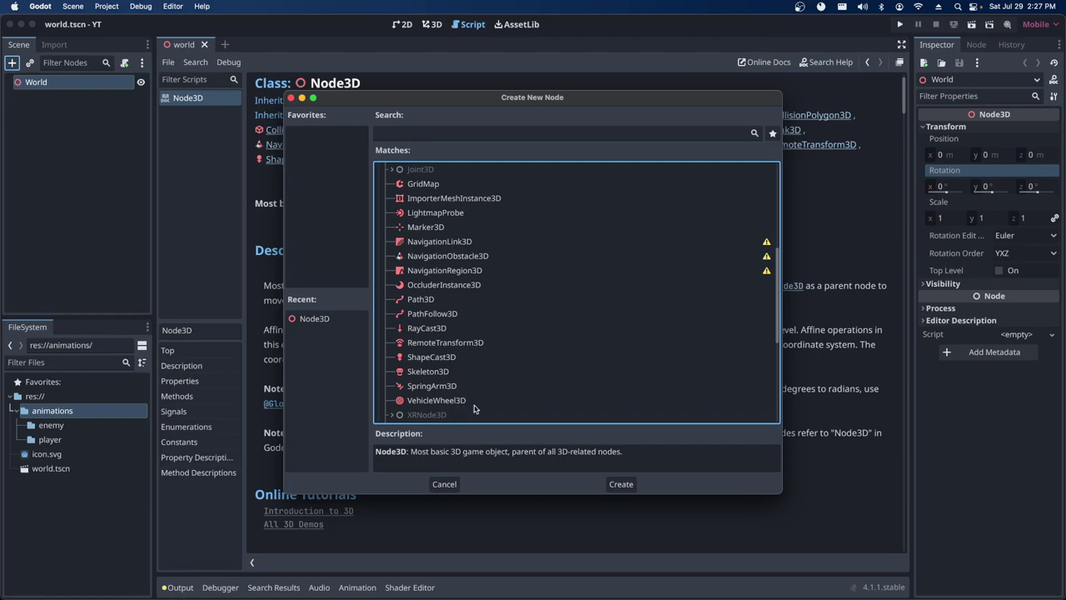
pyautogui.scroll(1, 474, 405)
pyautogui.scroll(1, 474, 403)
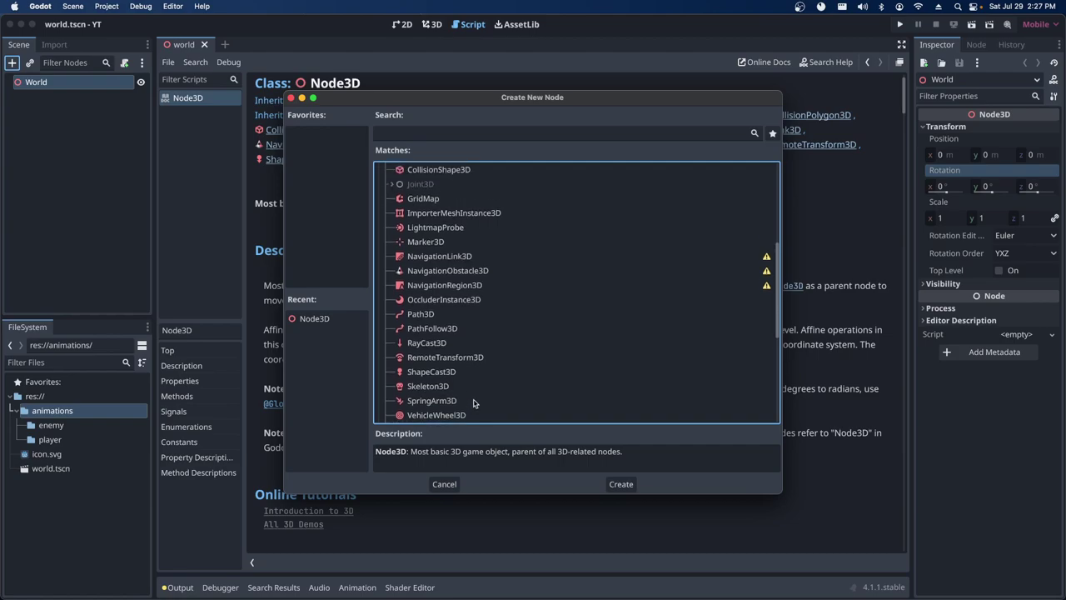
pyautogui.scroll(1, 474, 404)
pyautogui.scroll(2, 474, 404)
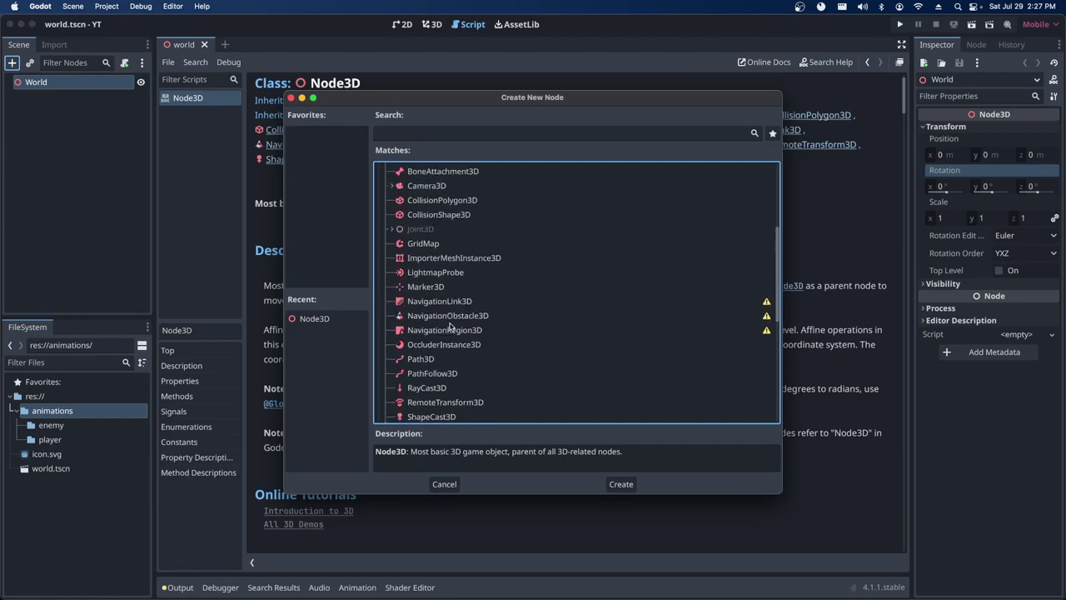
pyautogui.scroll(2, 450, 326)
pyautogui.scroll(1, 450, 326)
pyautogui.scroll(1, 450, 326)
pyautogui.scroll(2, 450, 327)
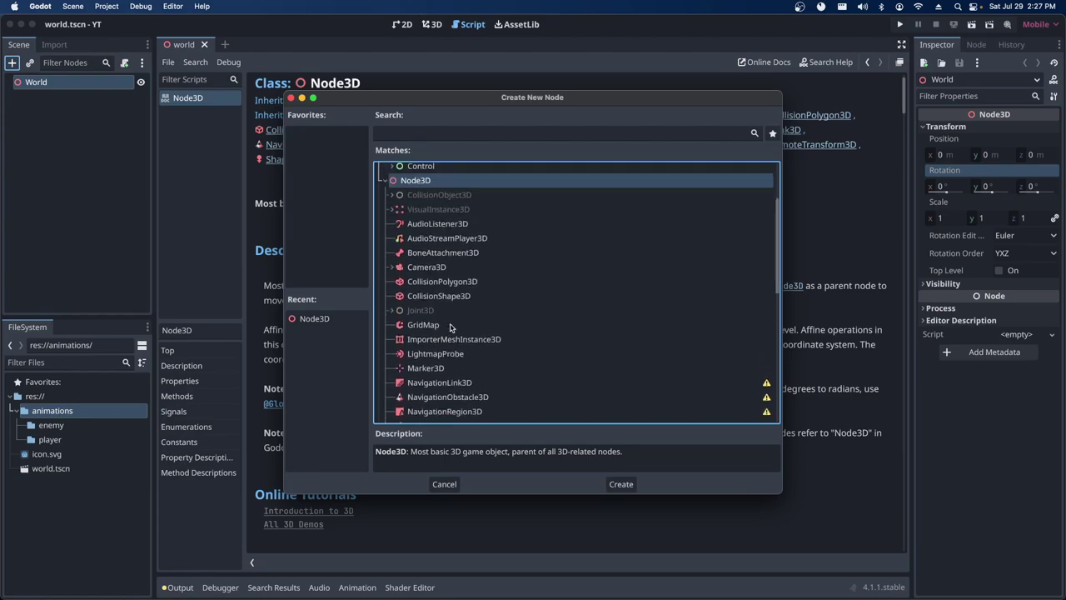
# Read the Camera3D, CollisionShape3D and CollisionObject3D descriptions in the node list.
pyautogui.scroll(2, 456, 301)
pyautogui.click(456, 300)
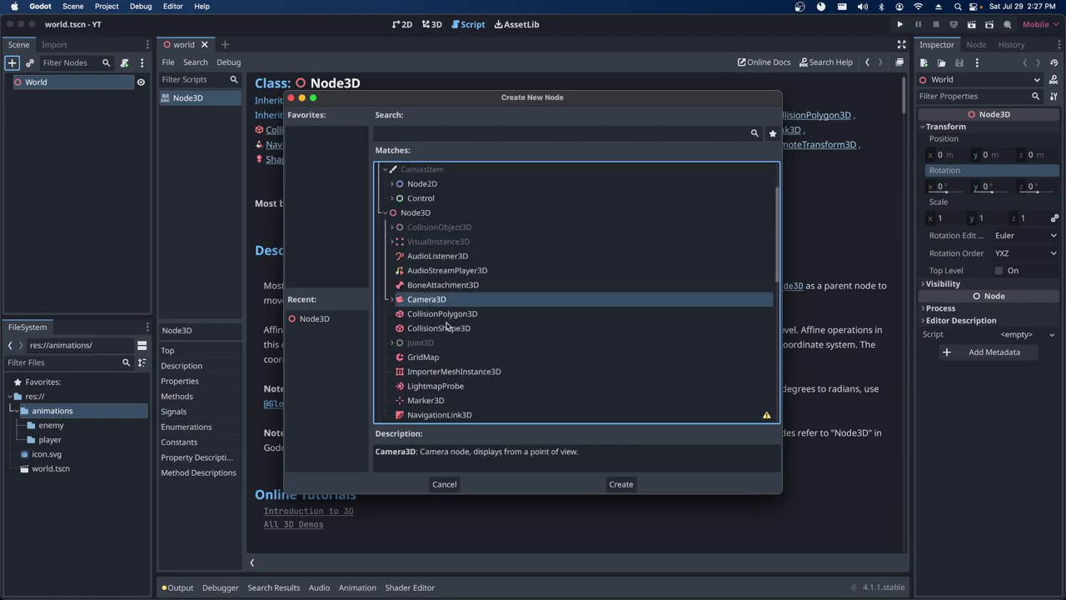
pyautogui.click(448, 328)
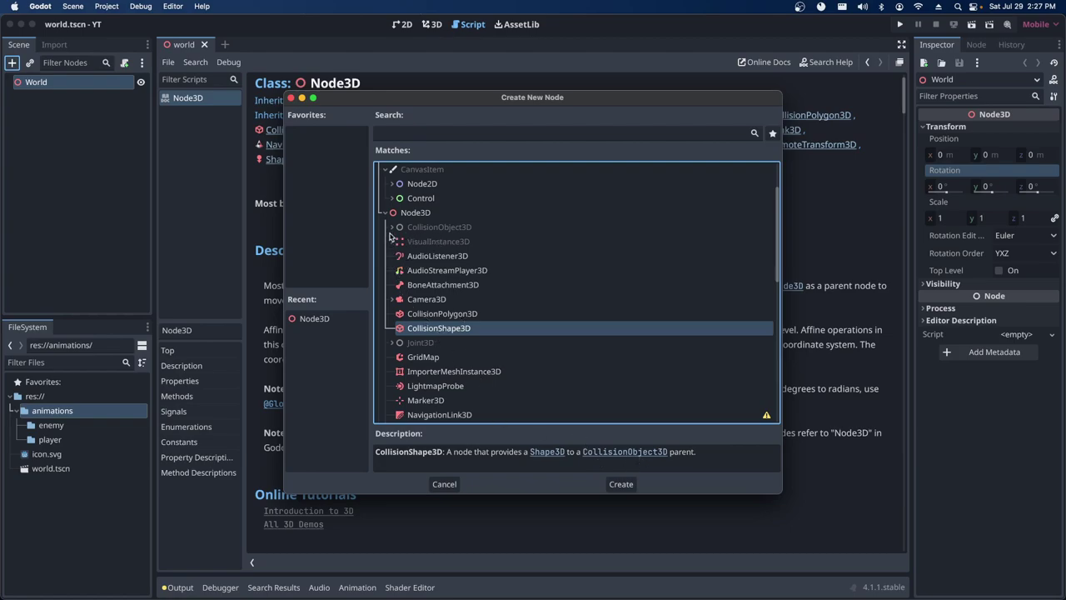
pyautogui.click(392, 227)
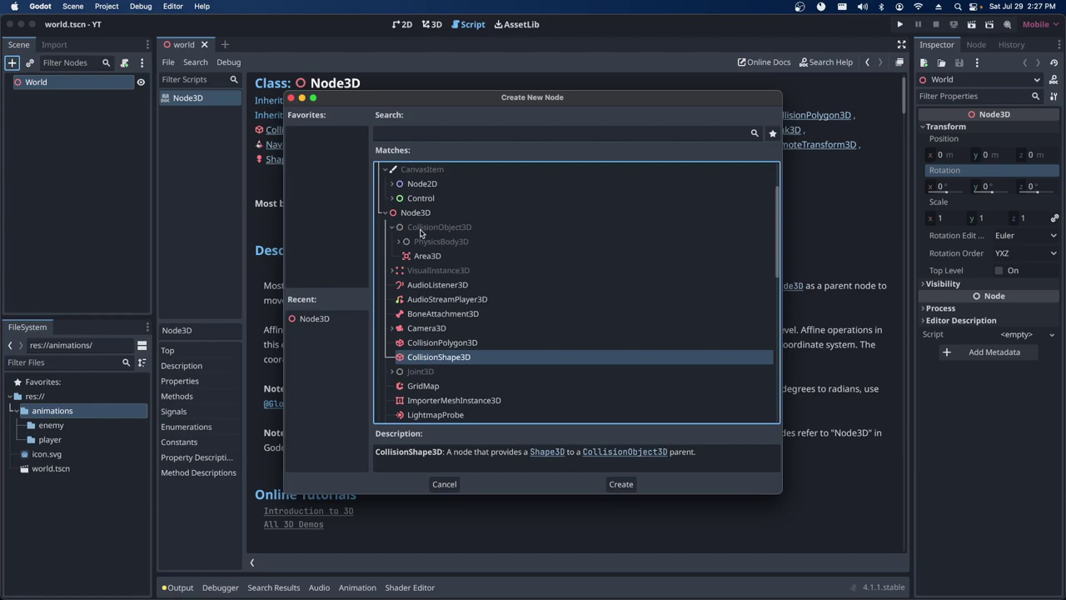
pyautogui.click(421, 230)
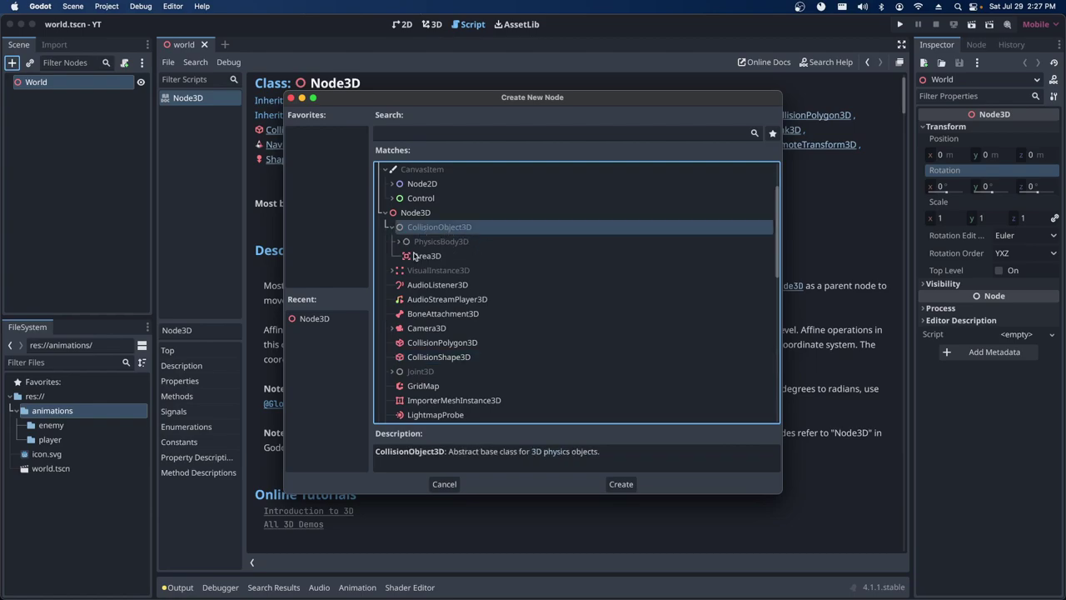
# Compare Area3D, CharacterBody3D, RigidBody3D and StaticBody3D descriptions, ending on CollisionShape3D selected.
pyautogui.click(399, 242)
pyautogui.click(421, 316)
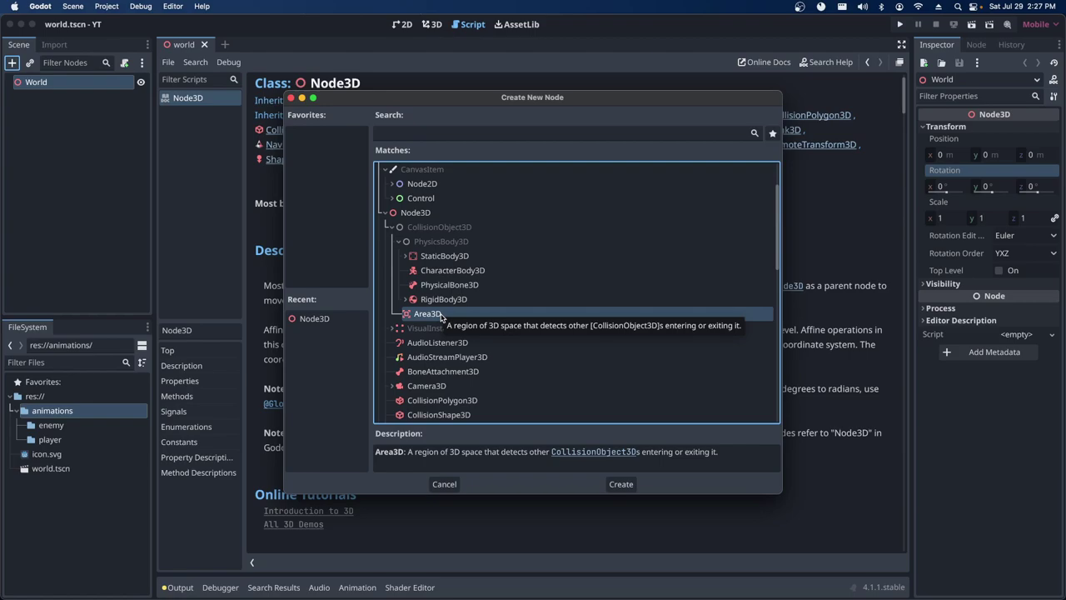
pyautogui.click(454, 271)
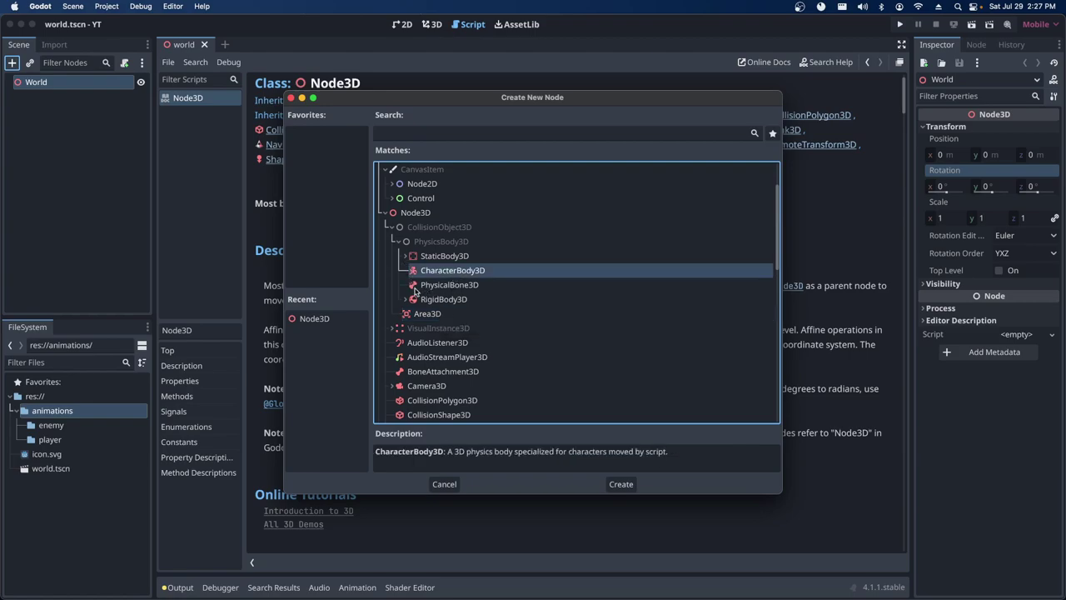
pyautogui.click(417, 300)
pyautogui.click(406, 256)
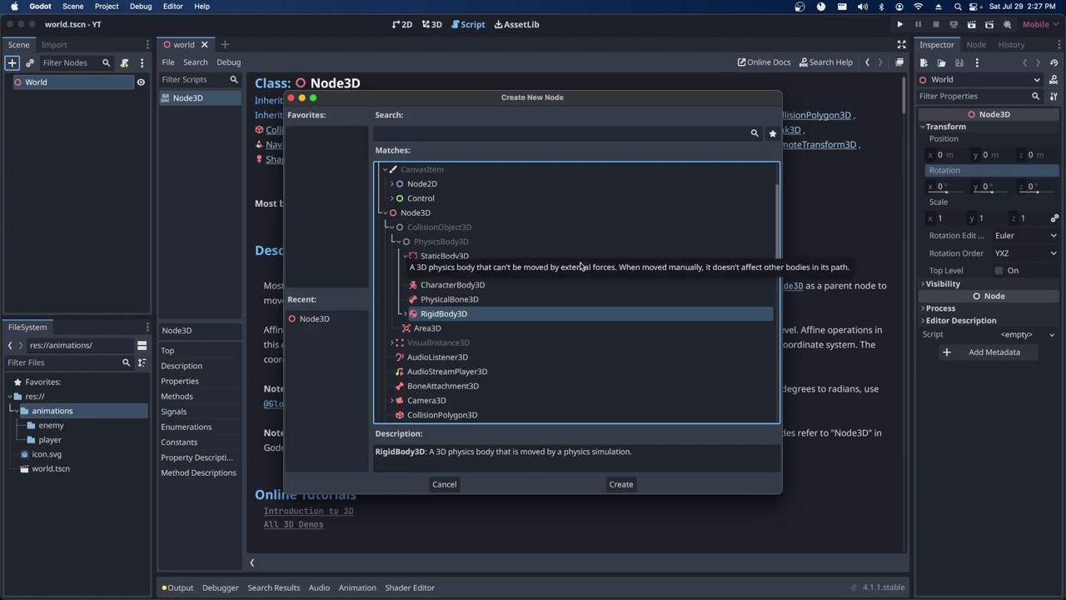
pyautogui.click(426, 255)
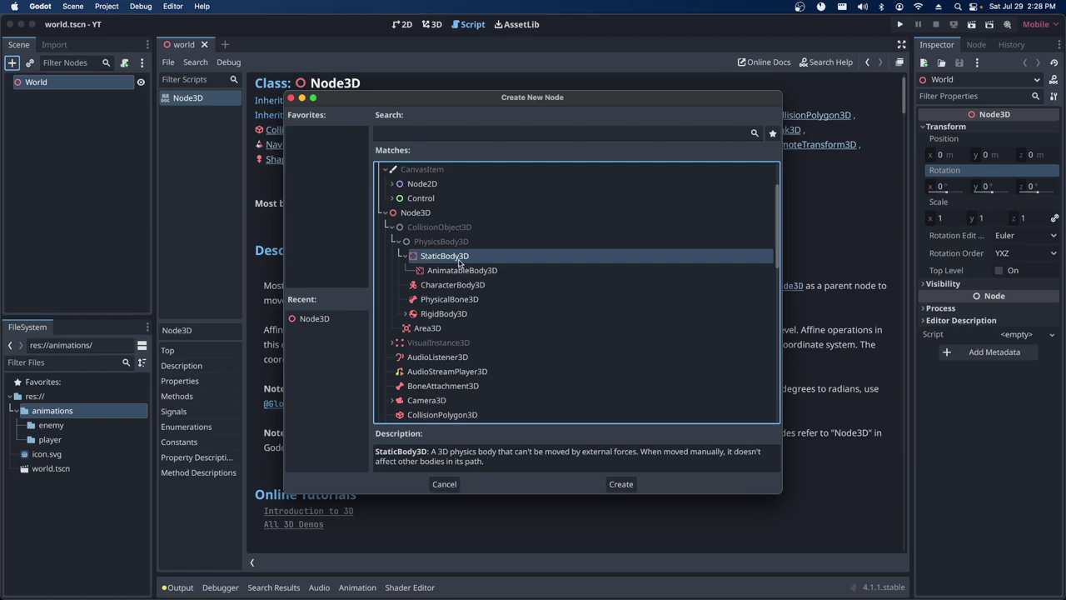
pyautogui.scroll(-1, 457, 264)
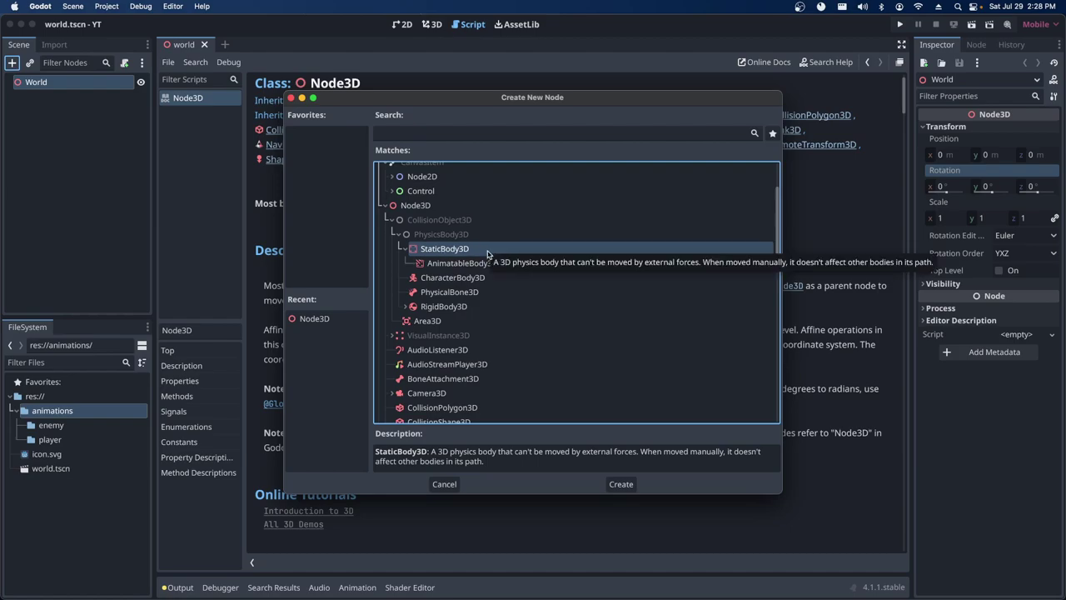
pyautogui.scroll(-2, 490, 252)
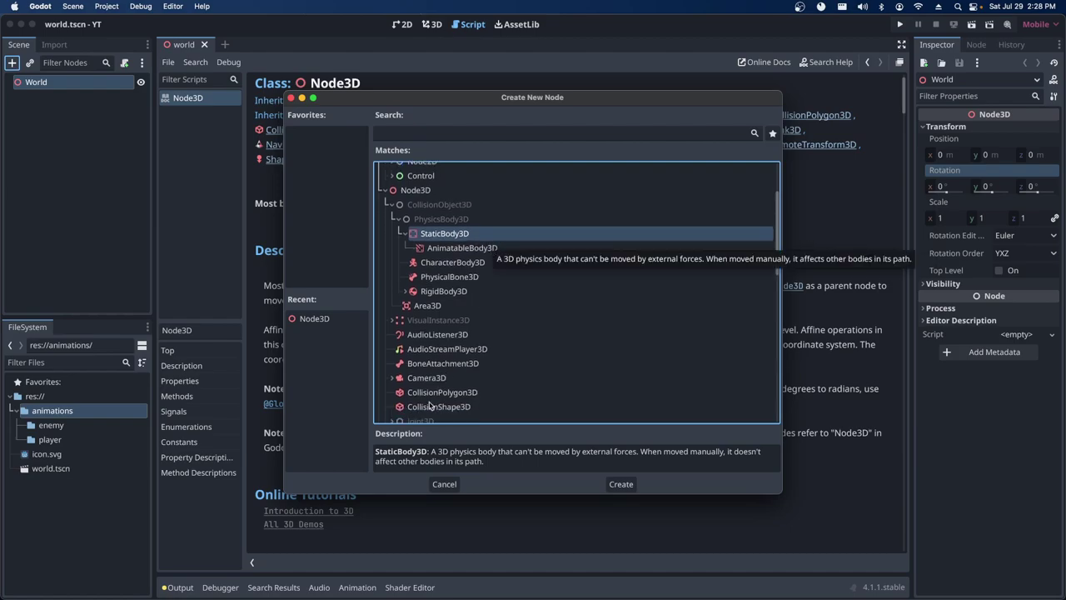
pyautogui.click(458, 407)
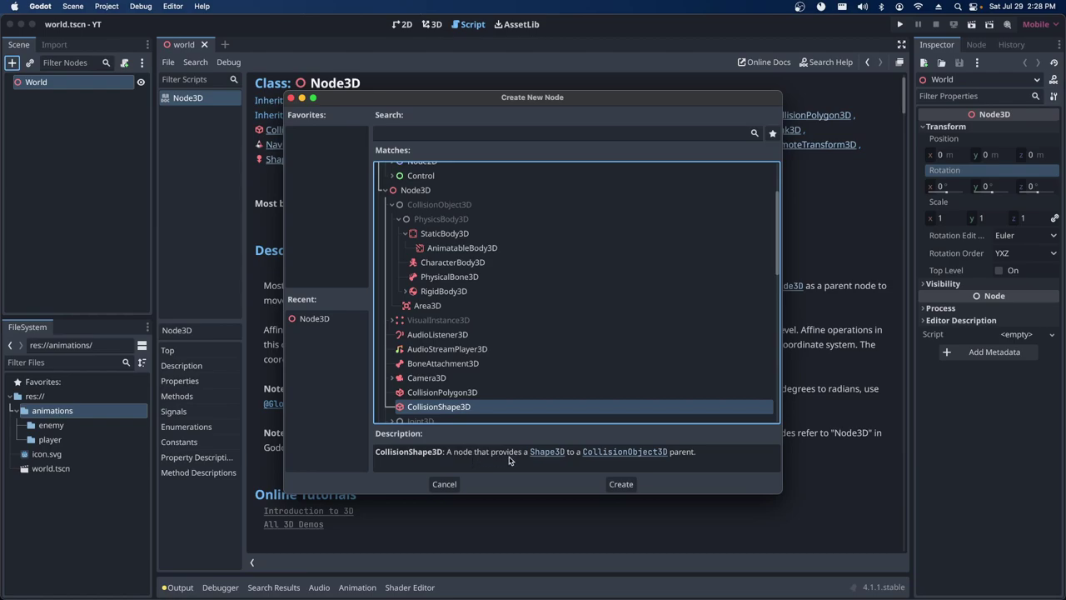
# Add a CollisionShape3D child under World and inspect its missing-shape warning.
pyautogui.click(622, 484)
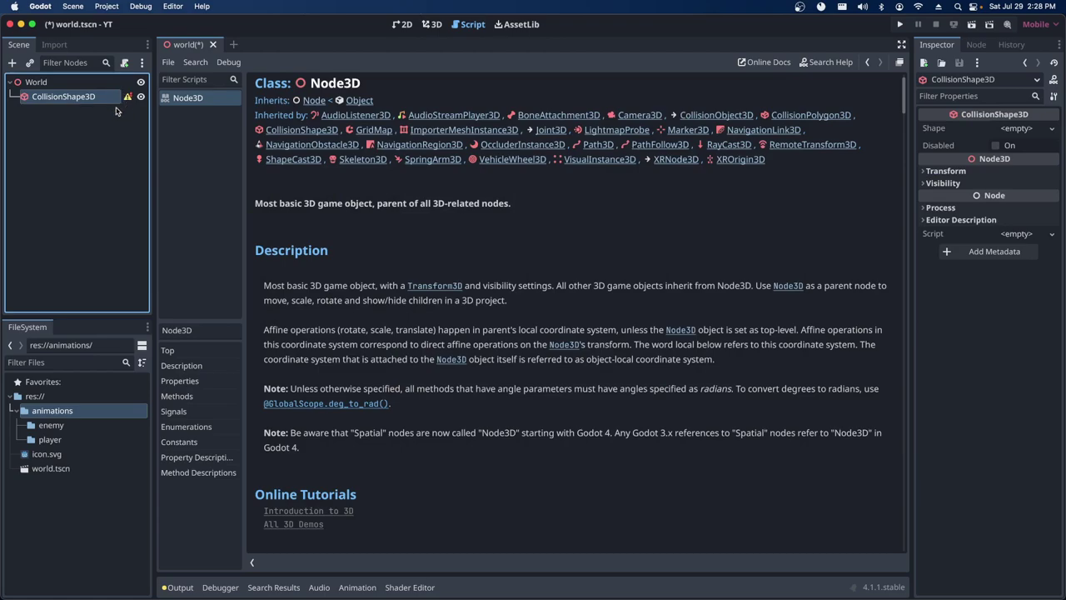
pyautogui.click(115, 111)
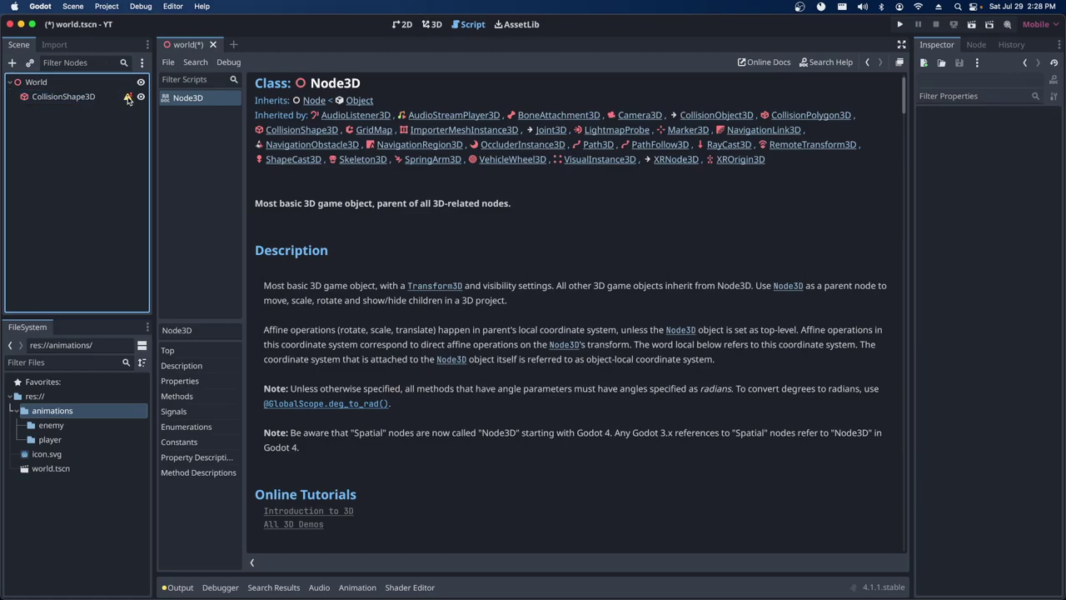
pyautogui.moveTo(128, 99)
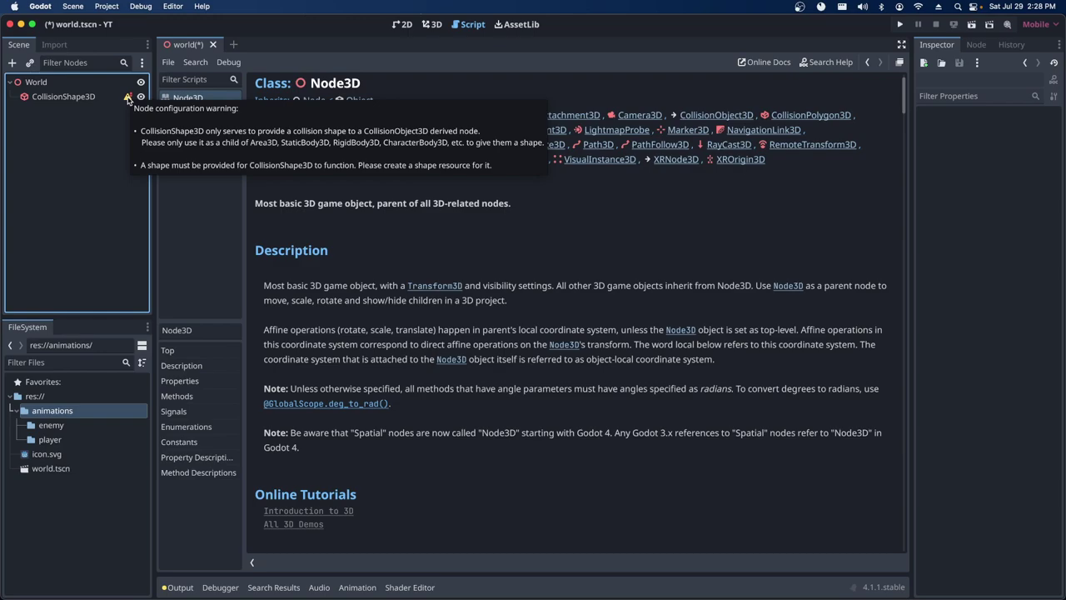
pyautogui.click(98, 96)
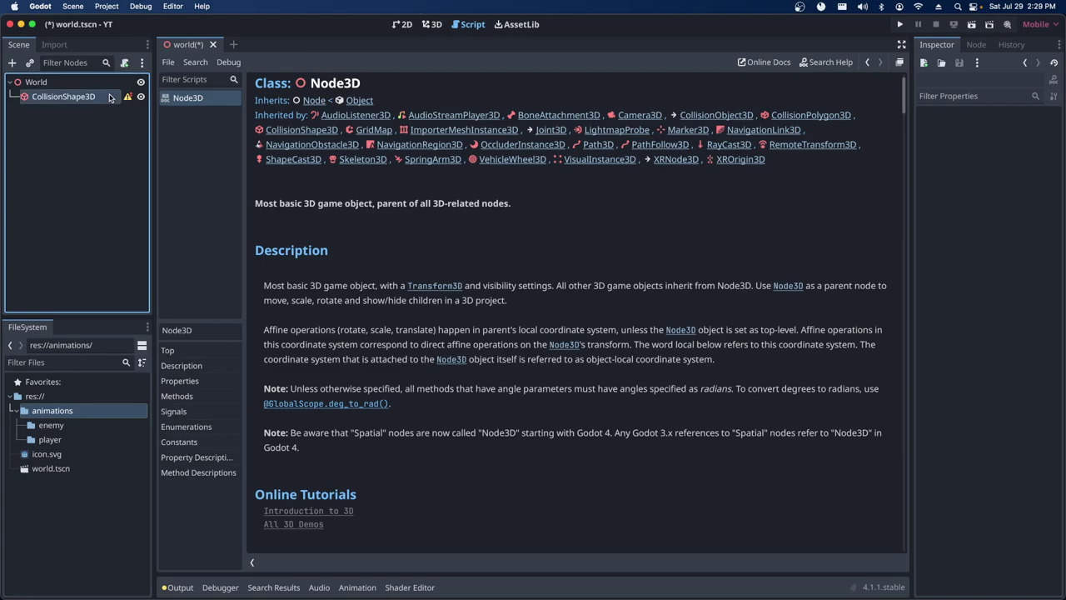
pyautogui.rightClick(94, 97)
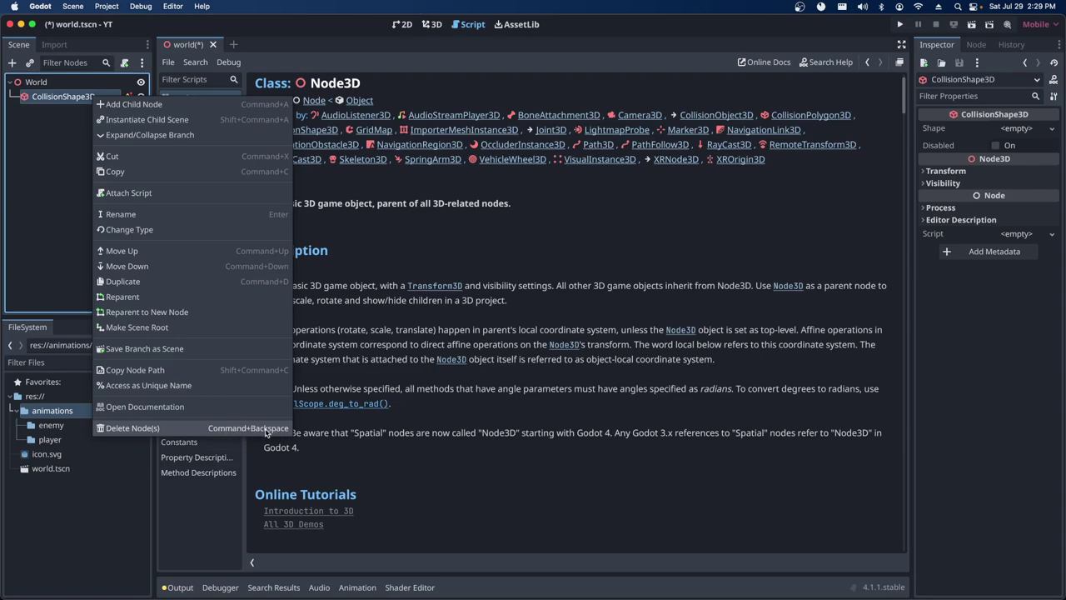
# Delete the CollisionShape3D node so only World remains, and select World.
pyautogui.click(266, 431)
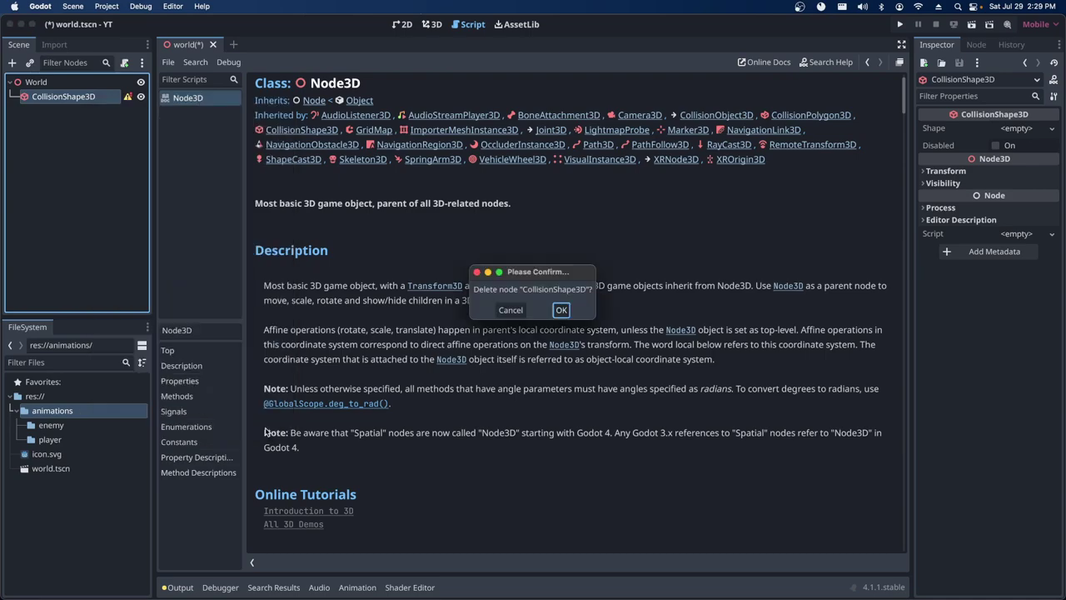
pyautogui.click(552, 315)
pyautogui.click(42, 85)
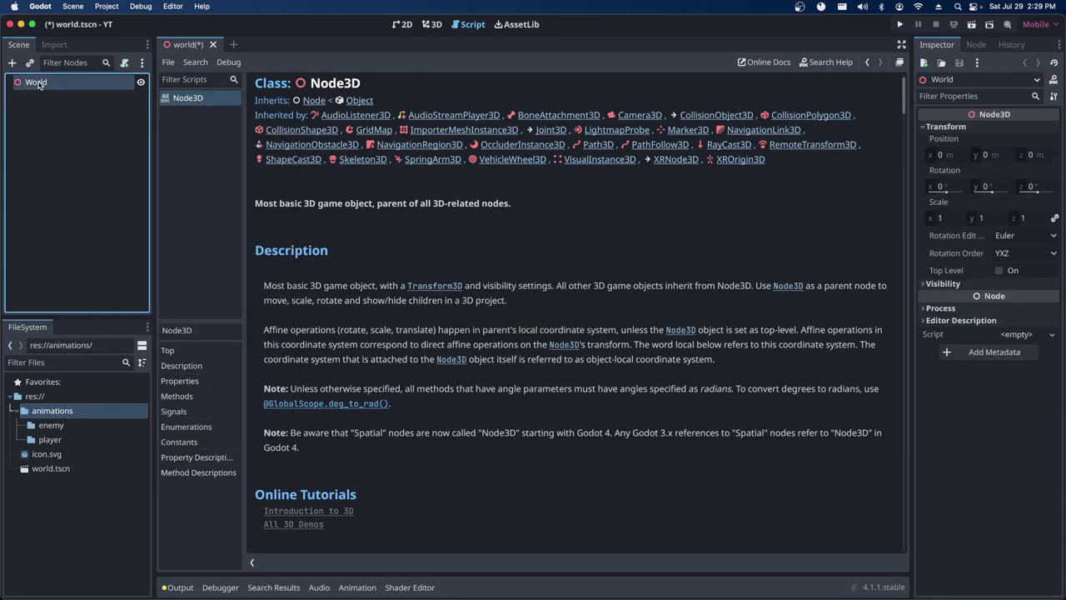
# Pick StaticBody3D under Node3D > CollisionObject3D > PhysicsBody3D as World's new child type.
pyautogui.click(12, 62)
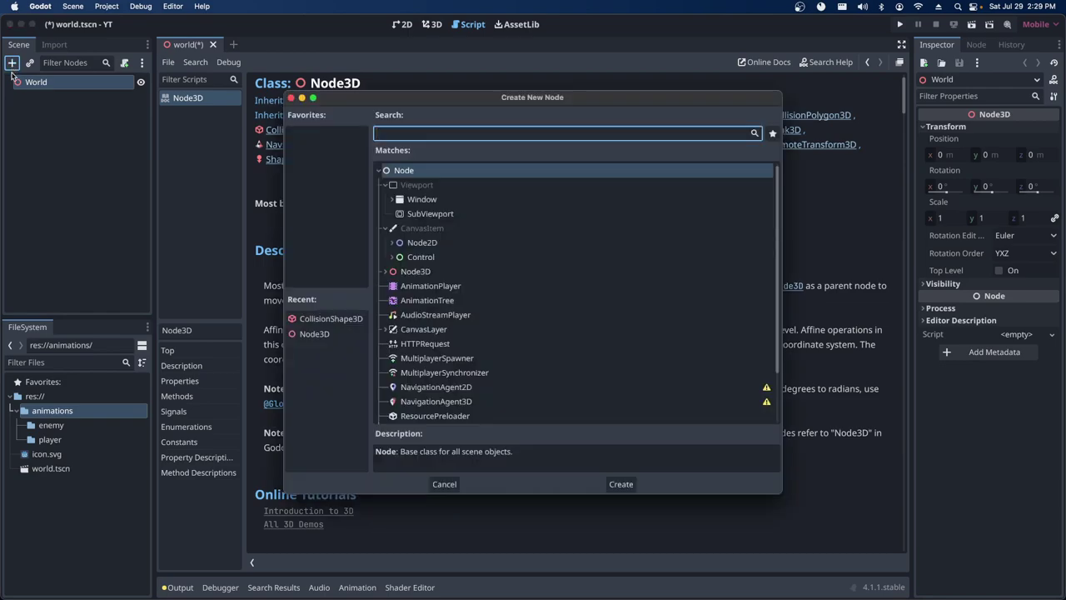
pyautogui.click(384, 272)
pyautogui.scroll(-2, 385, 275)
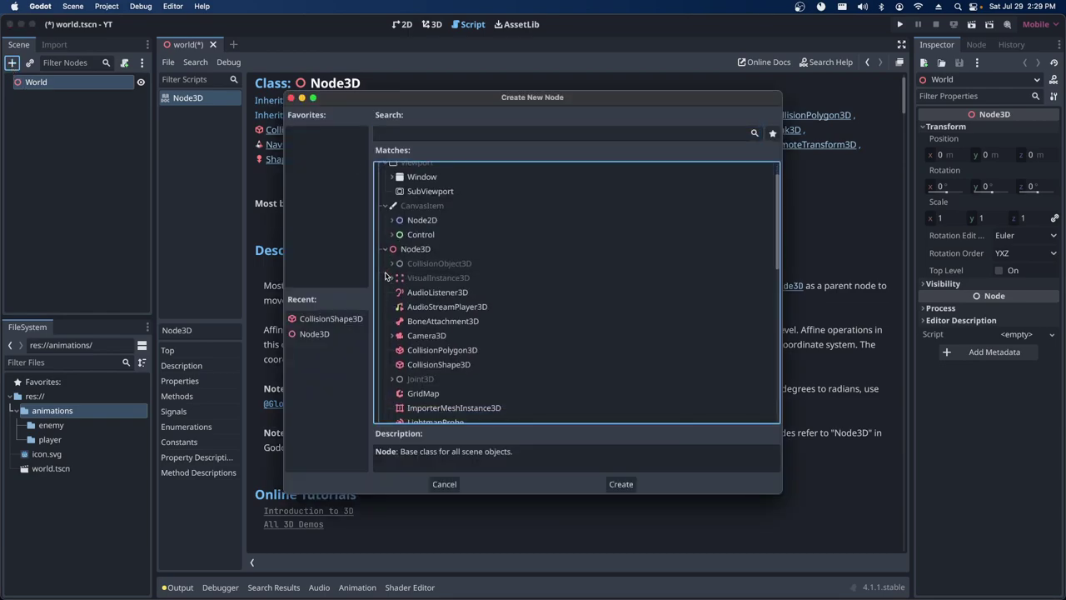
pyautogui.scroll(-1, 390, 275)
pyautogui.scroll(-1, 398, 265)
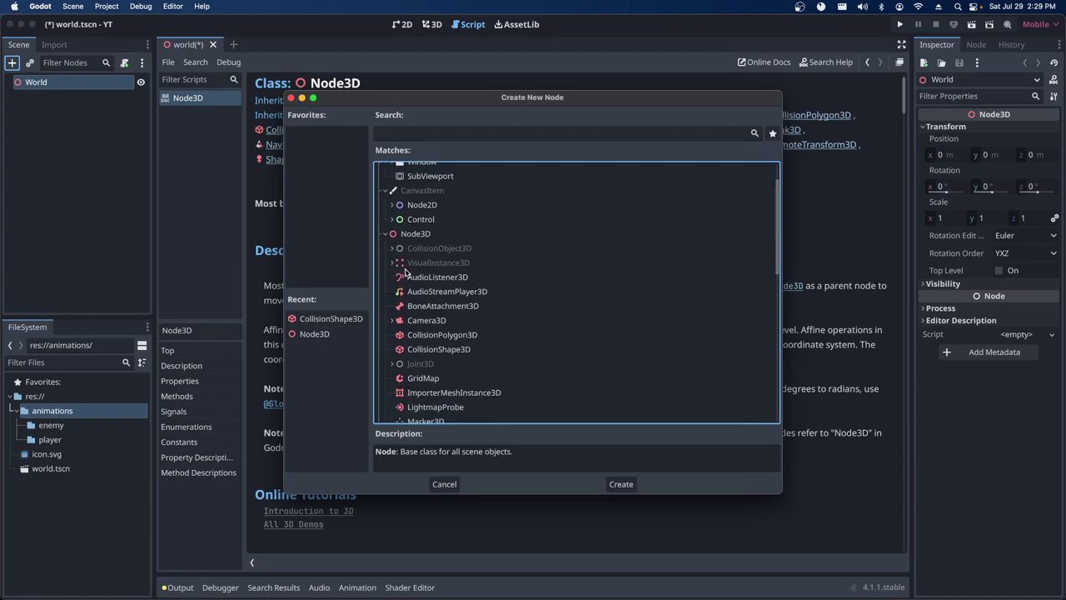
pyautogui.click(392, 245)
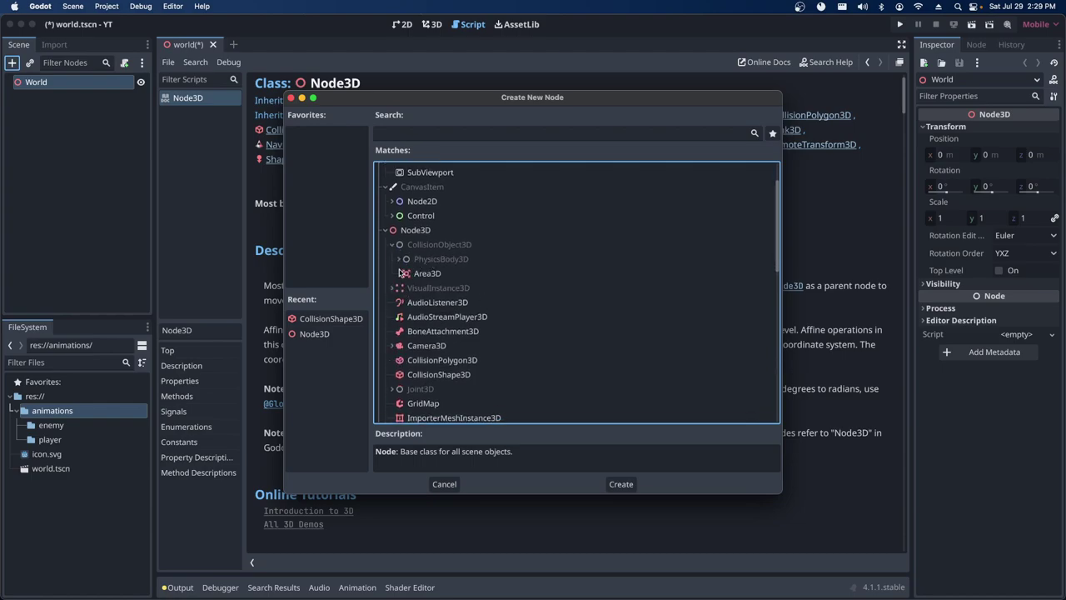
pyautogui.click(406, 259)
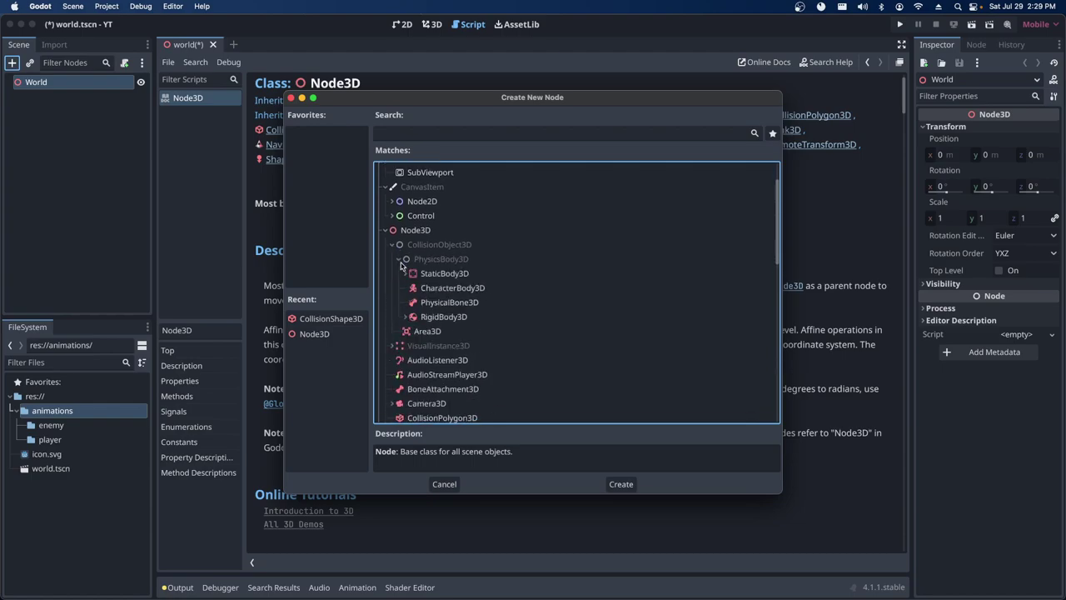
pyautogui.click(450, 272)
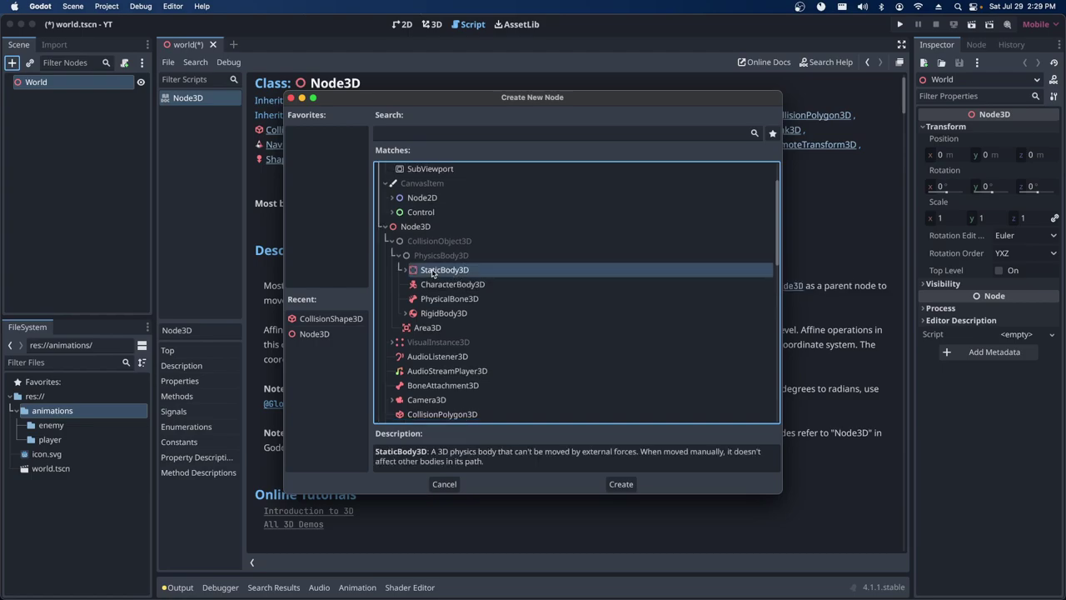
pyautogui.press('Right')
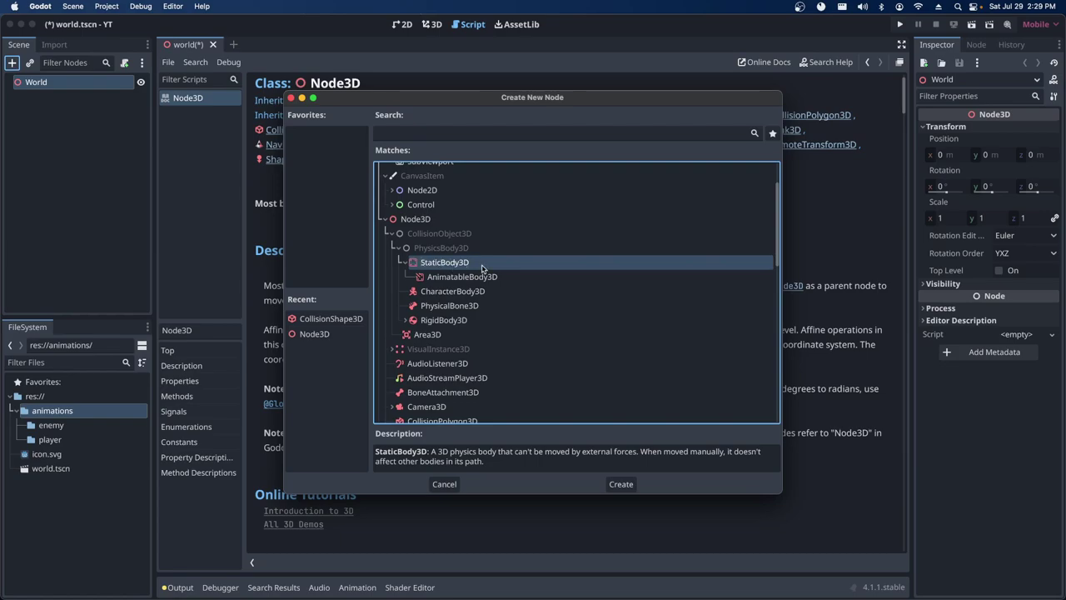
# Create the StaticBody3D child under World and select it to show its physics properties.
pyautogui.click(629, 486)
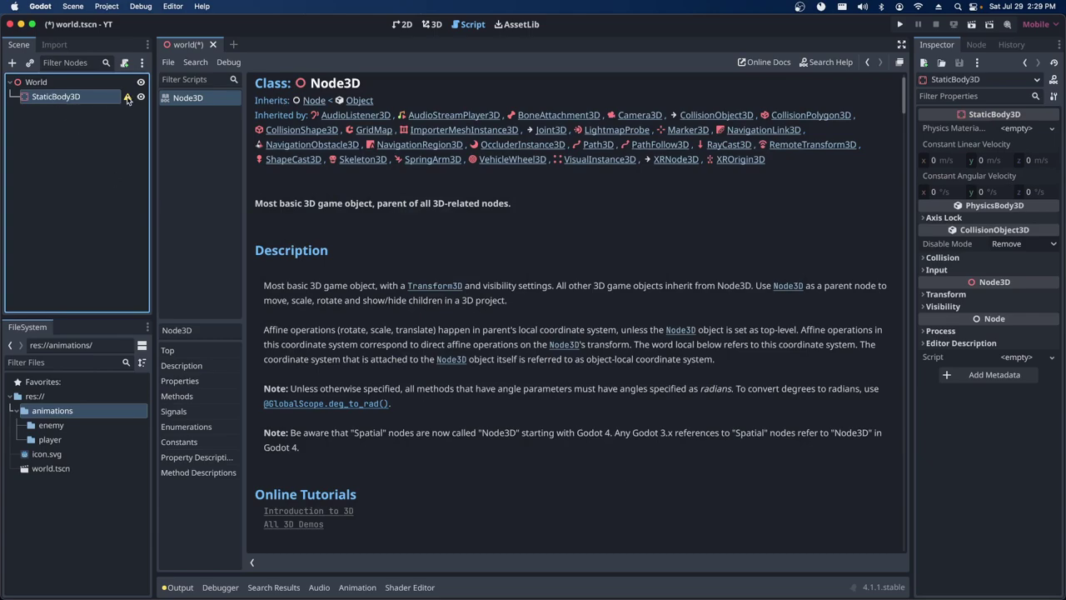
pyautogui.moveTo(126, 99)
pyautogui.click(33, 86)
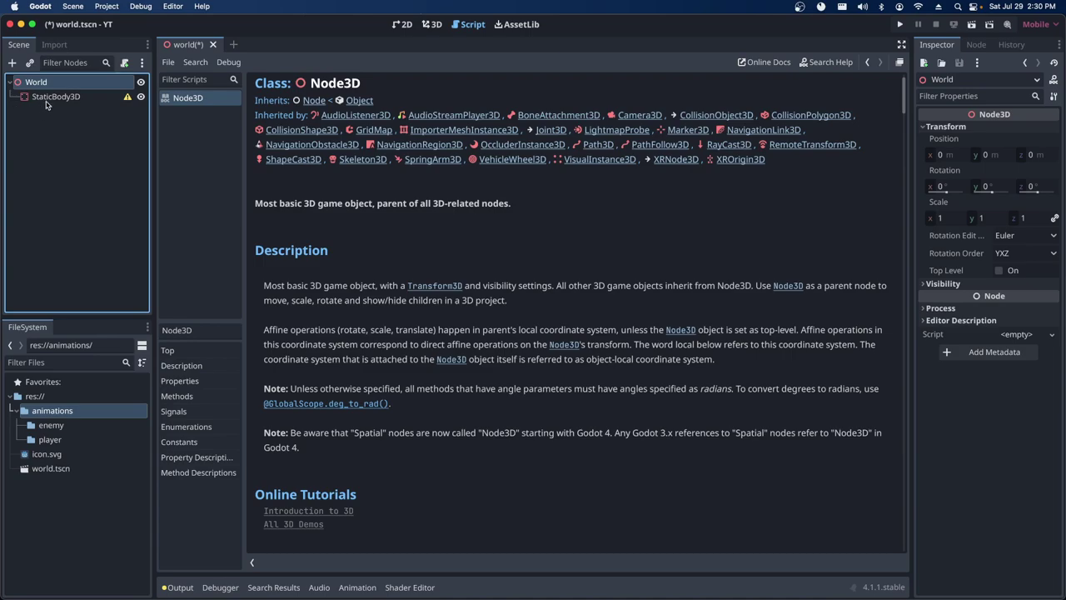
pyautogui.click(53, 101)
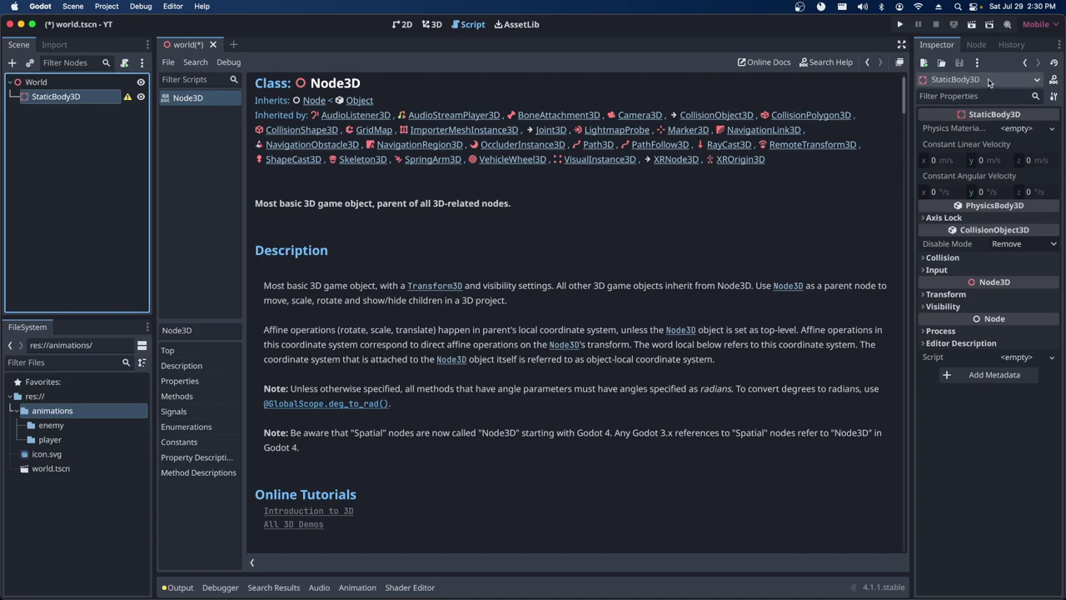
# Open the StaticBody3D class reference and read the Inspector property tooltips.
pyautogui.click(1055, 79)
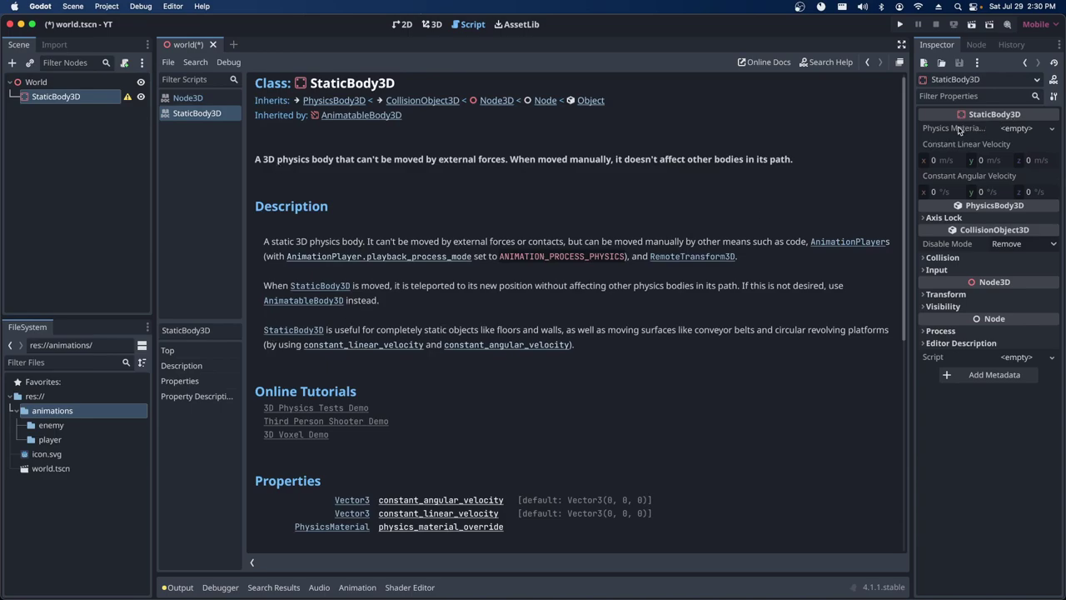
pyautogui.moveTo(958, 131)
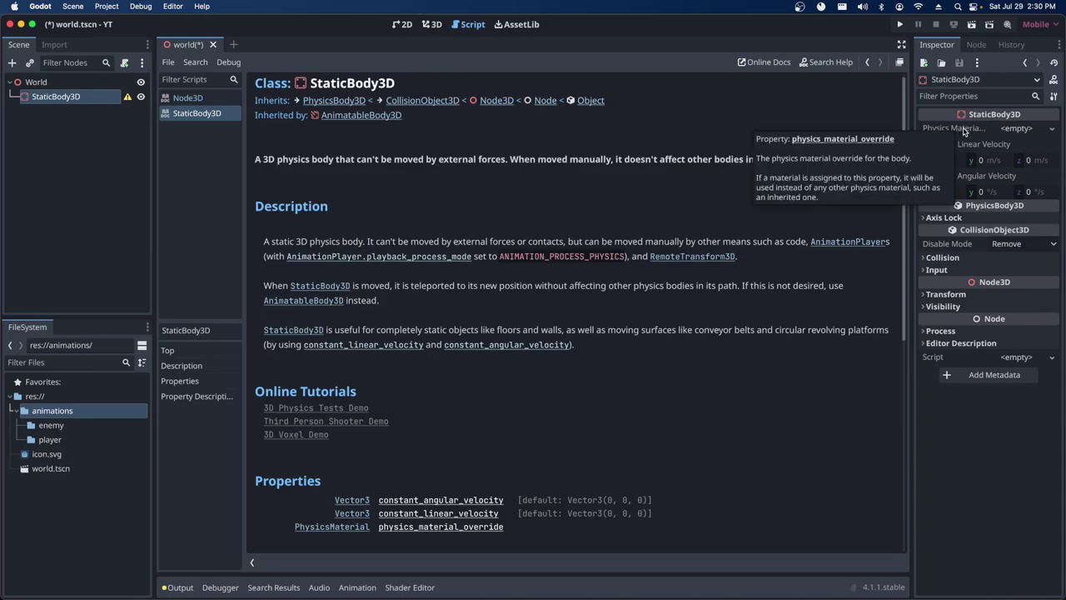
pyautogui.moveTo(975, 147)
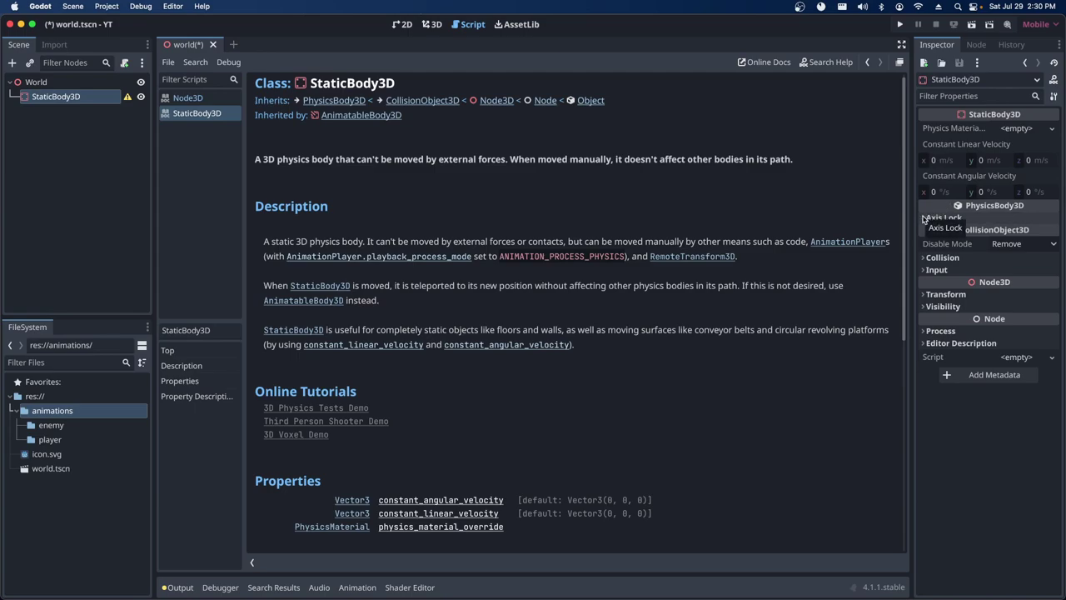
pyautogui.moveTo(995, 208)
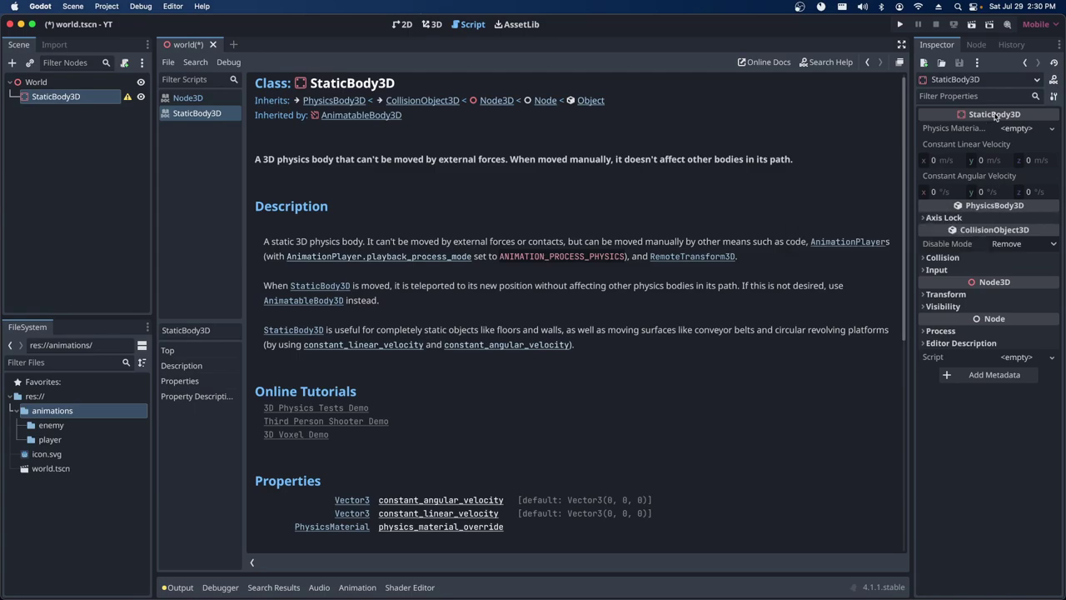
pyautogui.moveTo(994, 116)
pyautogui.moveTo(1015, 233)
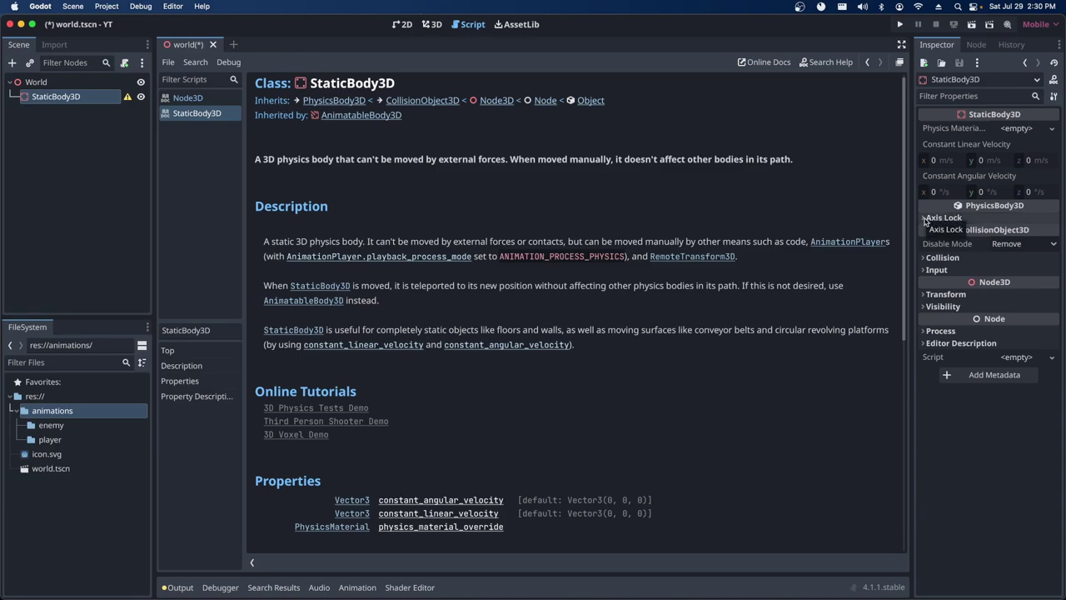
# Expand the Axis Lock settings, run the project, then collapse Axis Lock again.
pyautogui.click(928, 219)
pyautogui.moveTo(932, 230)
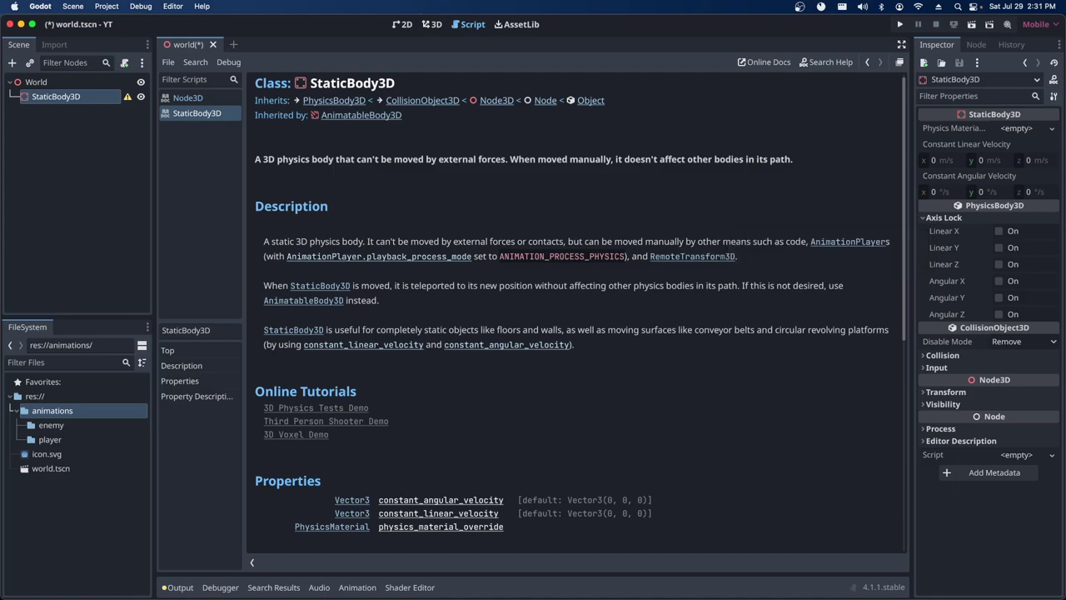
pyautogui.press('super+b')
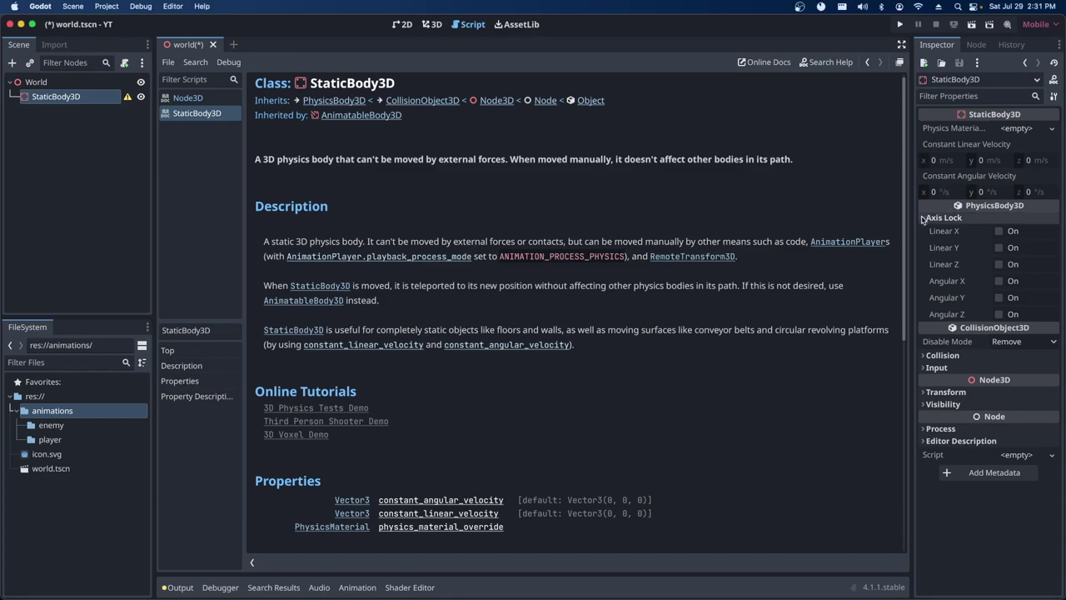
pyautogui.click(925, 217)
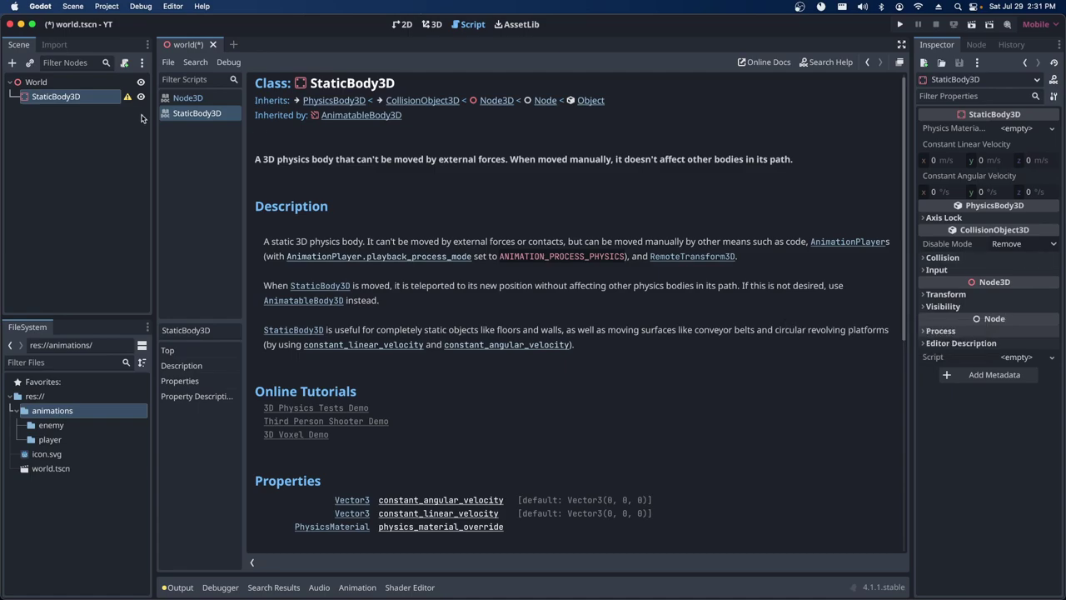
pyautogui.click(53, 103)
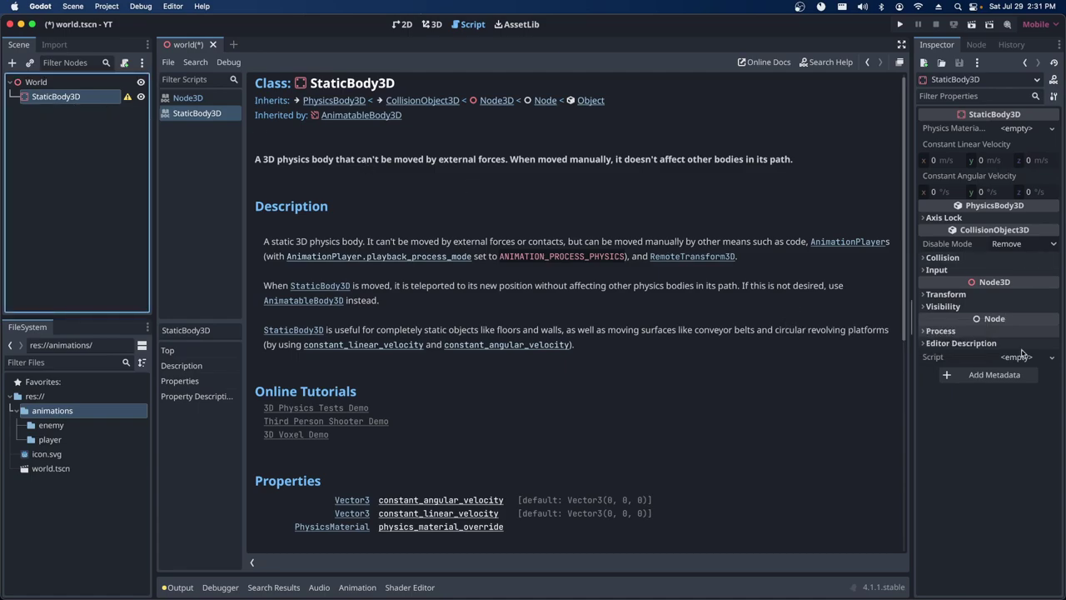
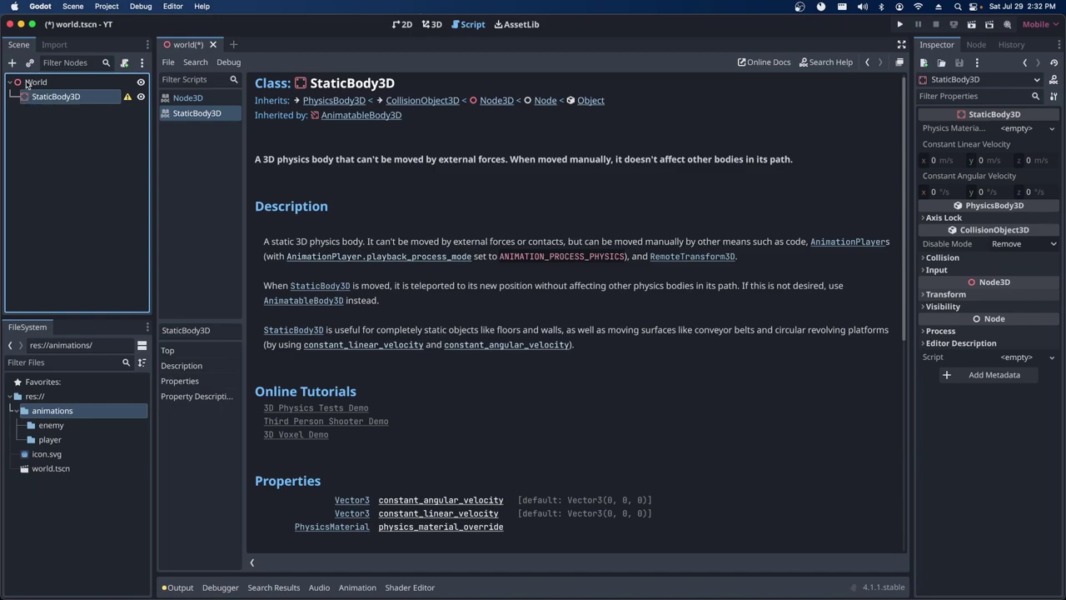
# Close the first Create New Node dialog, then reopen it to add a child under StaticBody3D.
pyautogui.click(12, 65)
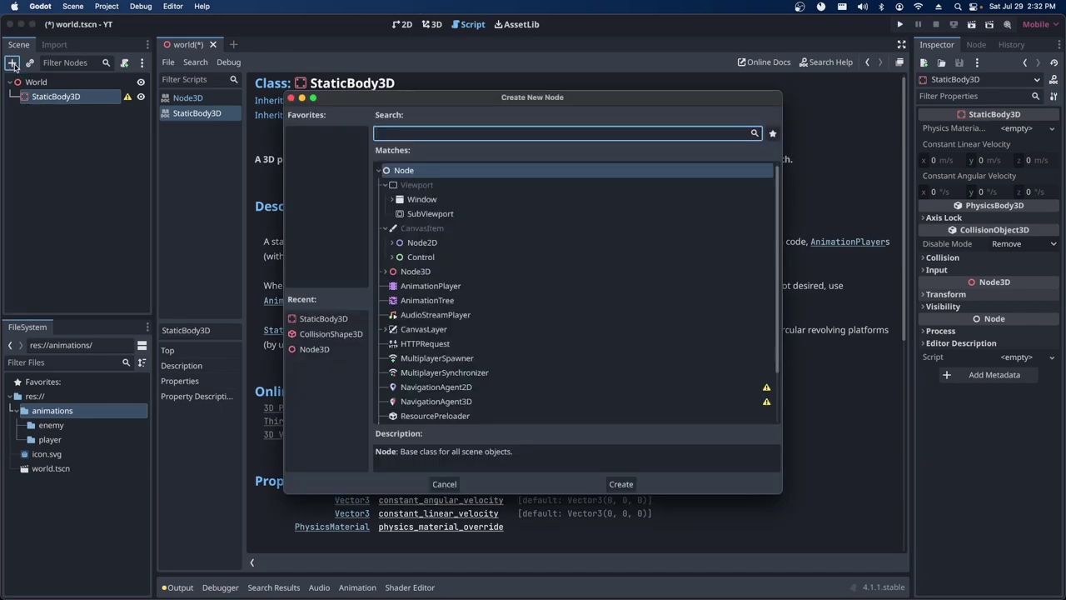
pyautogui.click(450, 484)
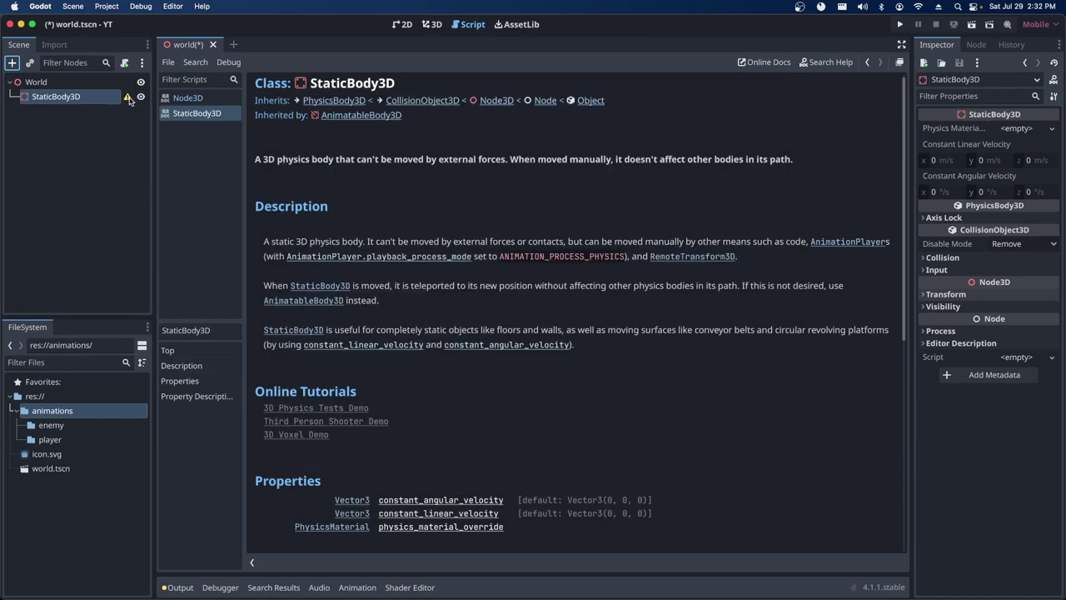
pyautogui.moveTo(129, 100)
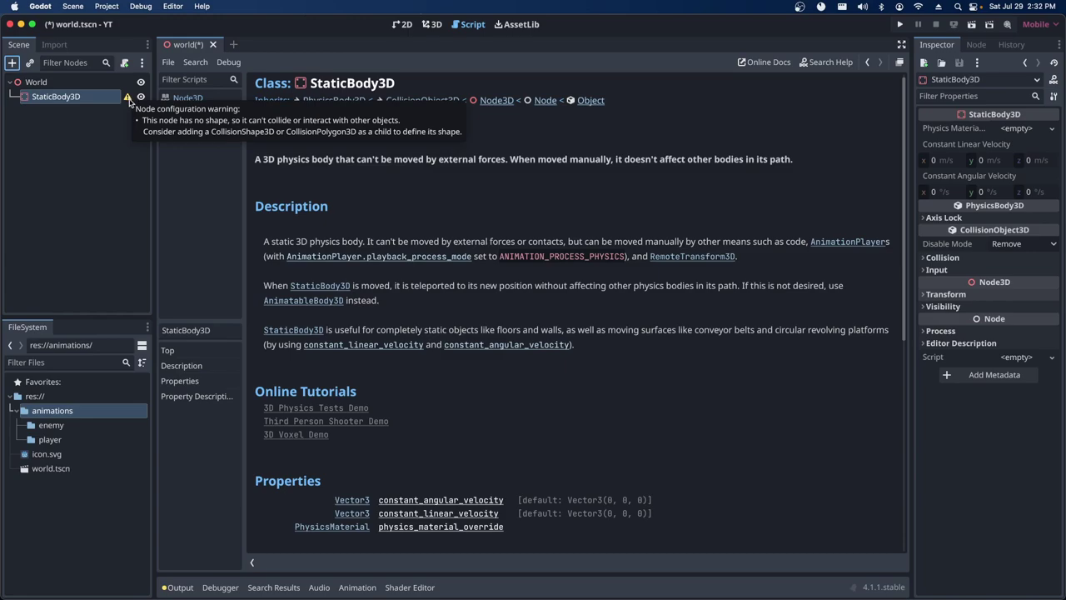
pyautogui.click(14, 65)
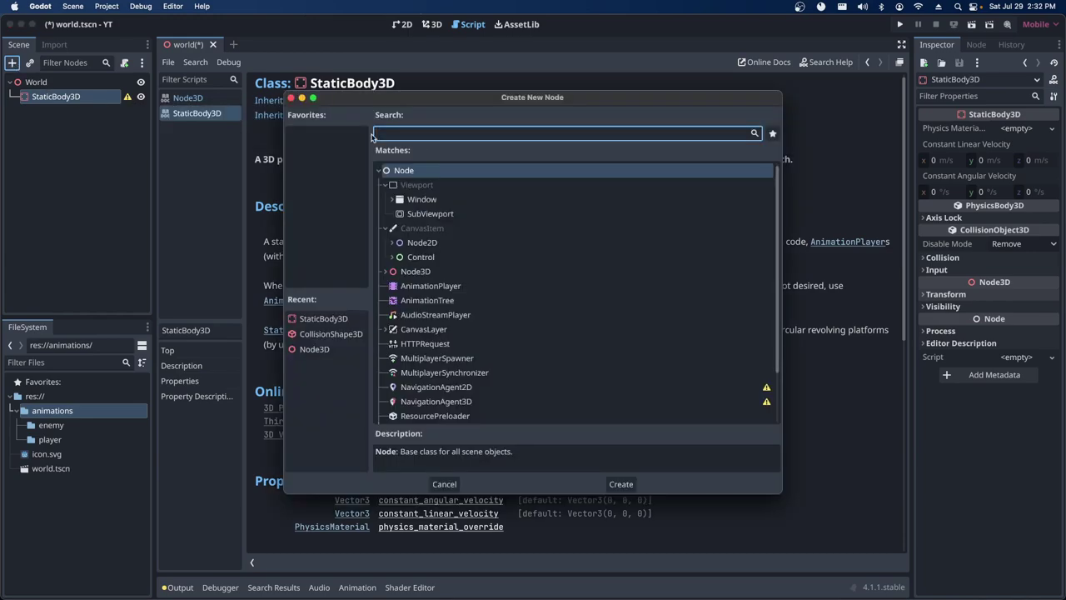
# Browse the Node3D and CollisionObject3D node-type branches to find CollisionShape3D.
pyautogui.click(389, 272)
pyautogui.click(393, 287)
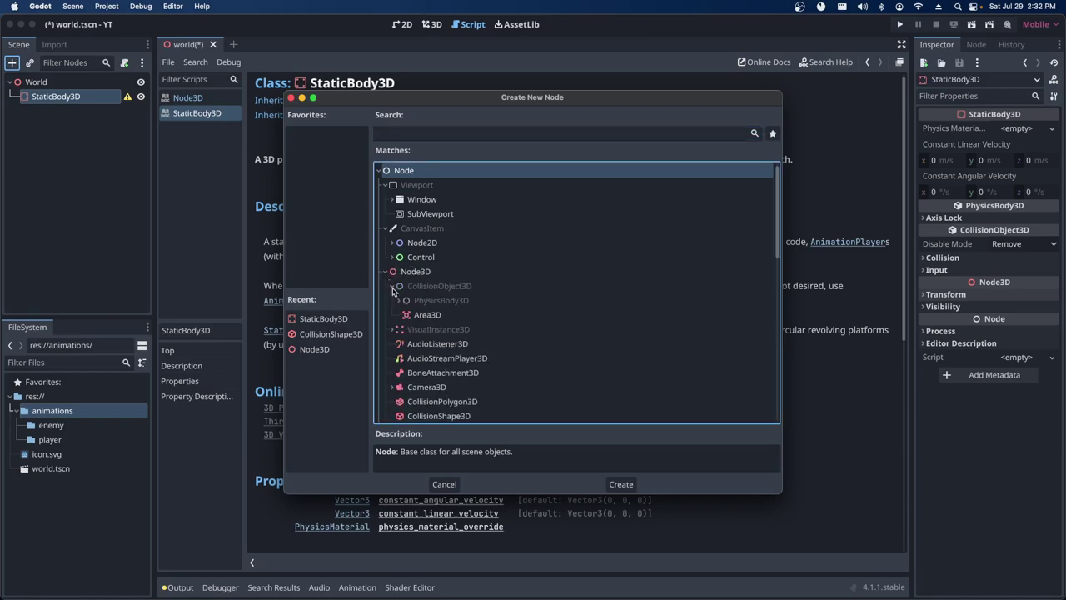
pyautogui.scroll(-2, 394, 289)
pyautogui.scroll(-1, 408, 300)
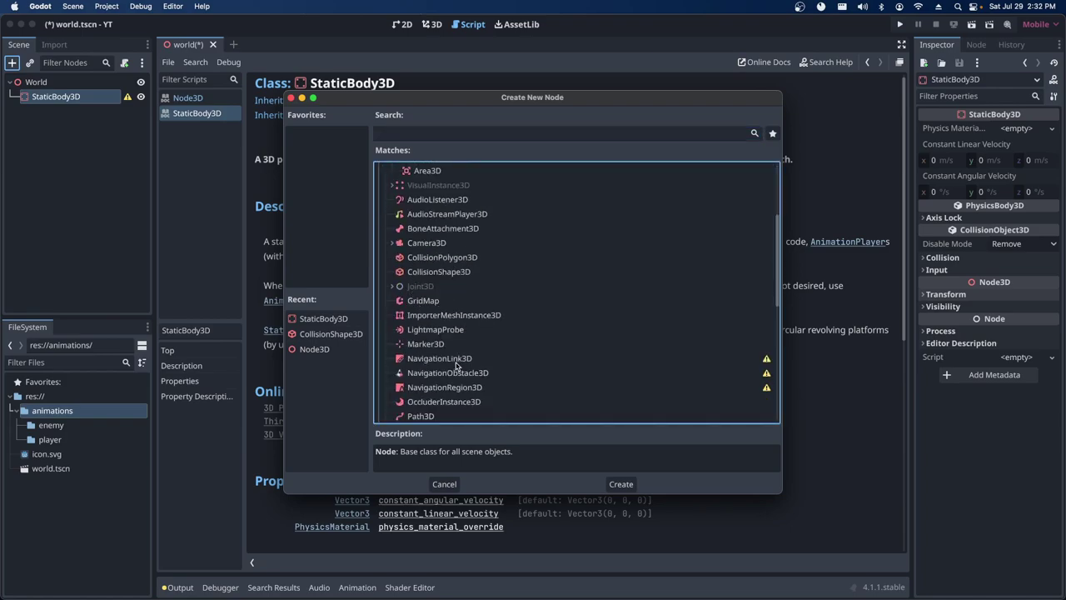
pyautogui.scroll(-1, 453, 278)
pyautogui.click(453, 279)
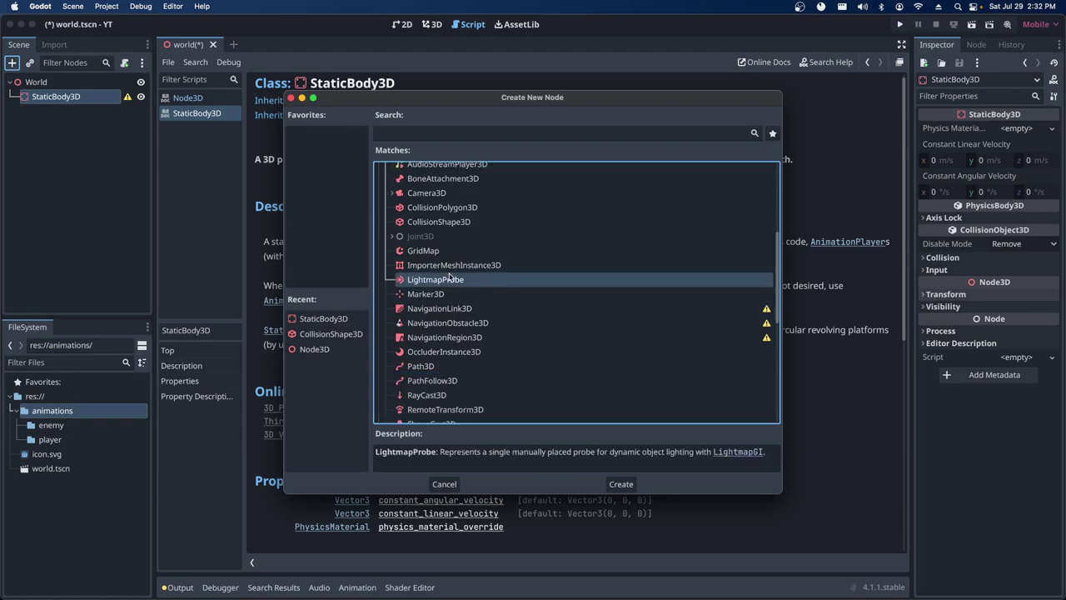
pyautogui.click(447, 222)
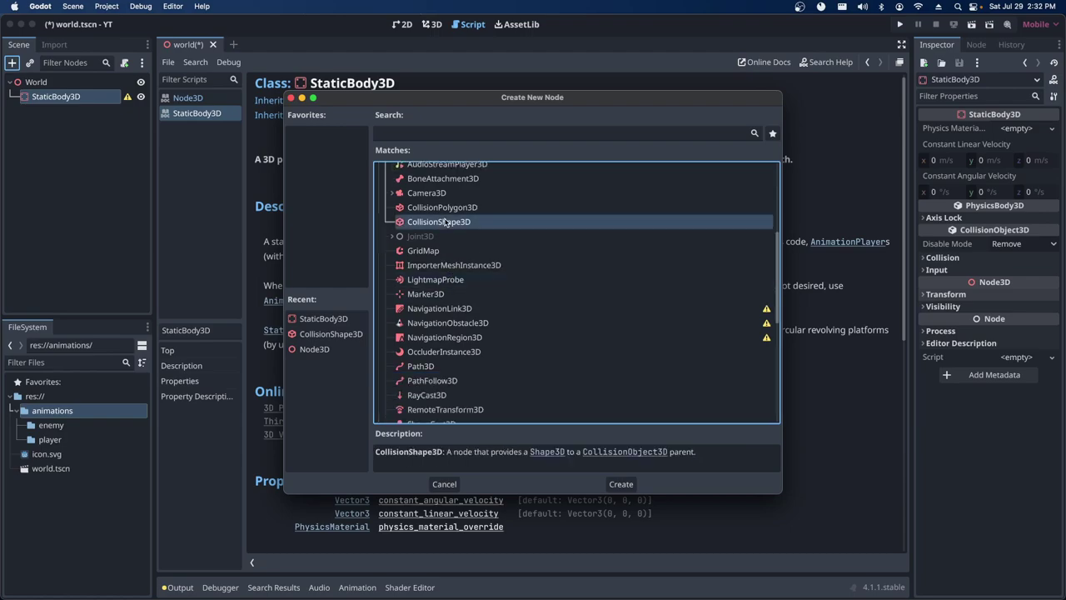
# Search 'colli' and create a CollisionShape3D child under StaticBody3D.
pyautogui.click(407, 134)
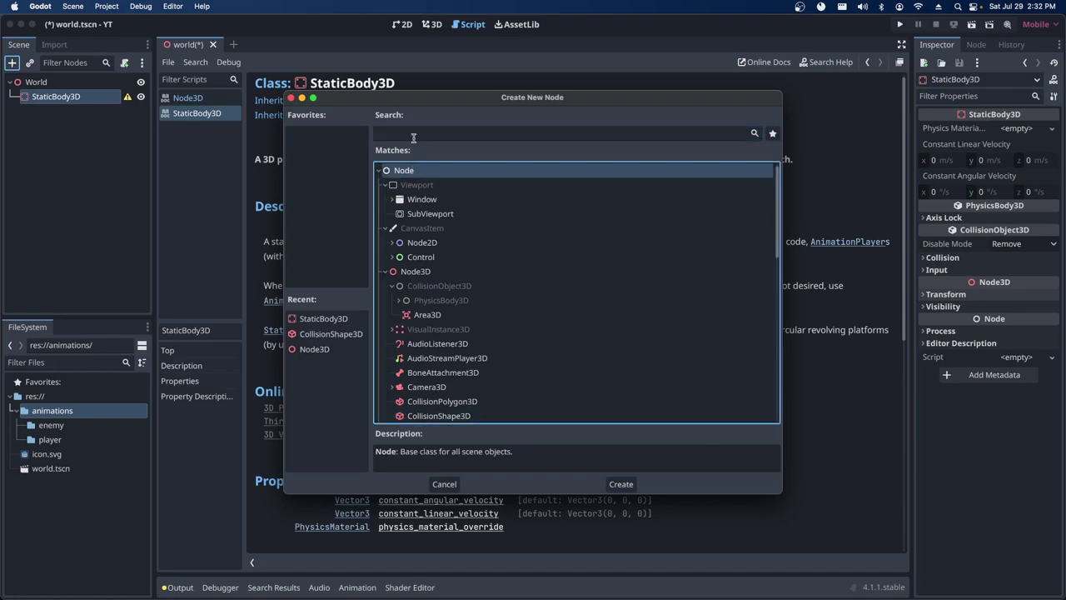
pyautogui.click(413, 136)
pyautogui.write('colli')
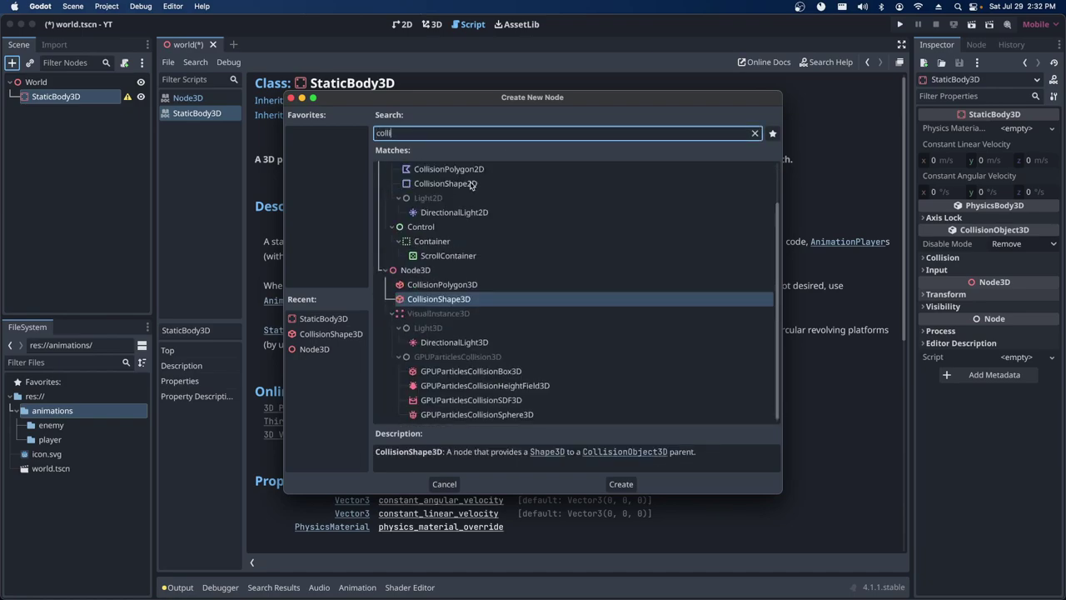
pyautogui.scroll(2, 465, 232)
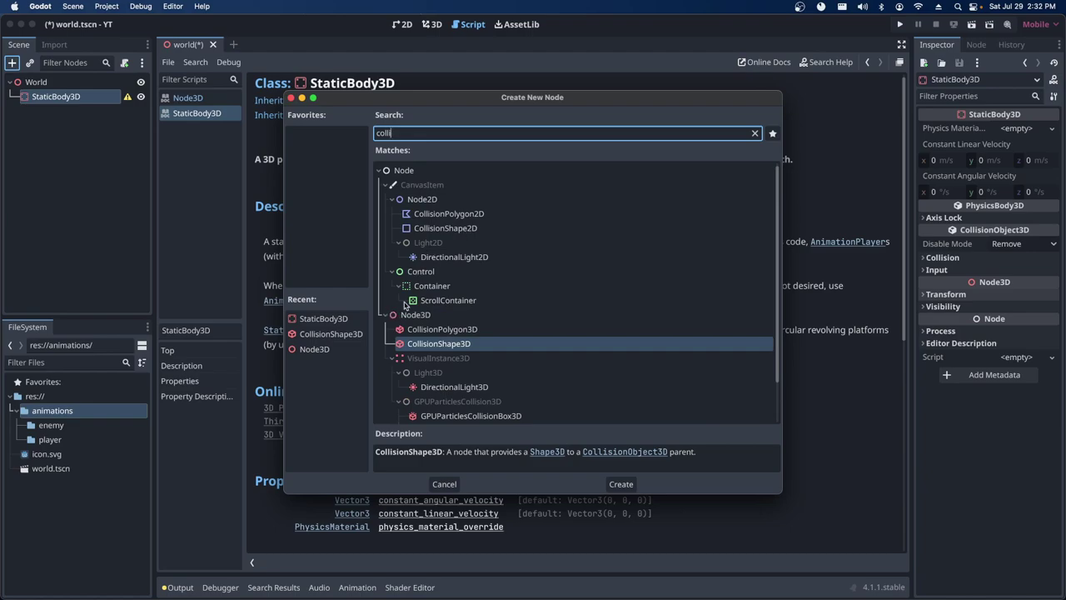
pyautogui.moveTo(412, 204)
pyautogui.scroll(-2, 426, 350)
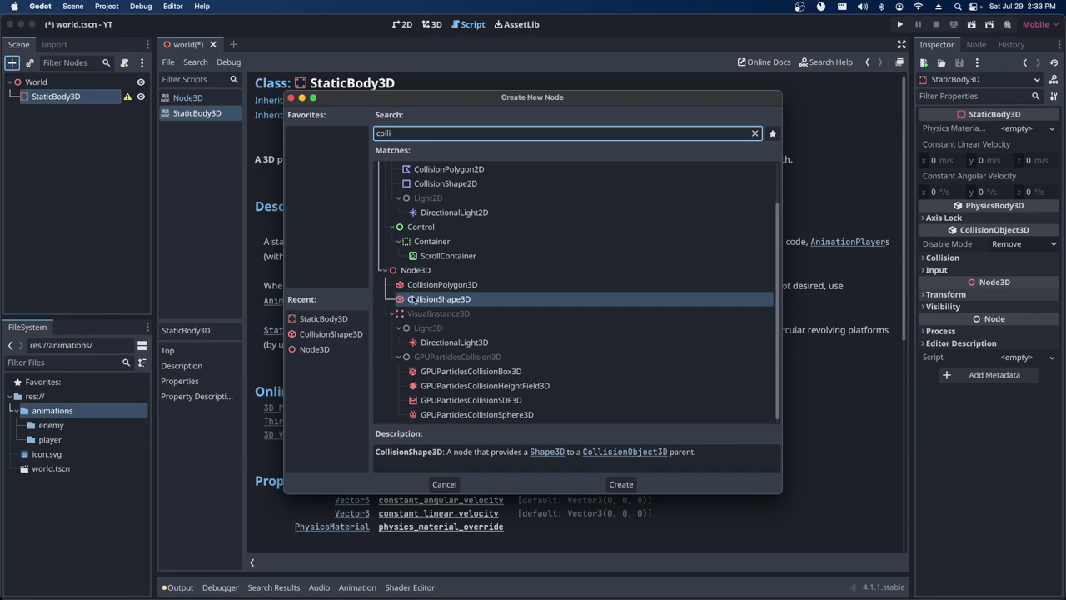
pyautogui.click(620, 484)
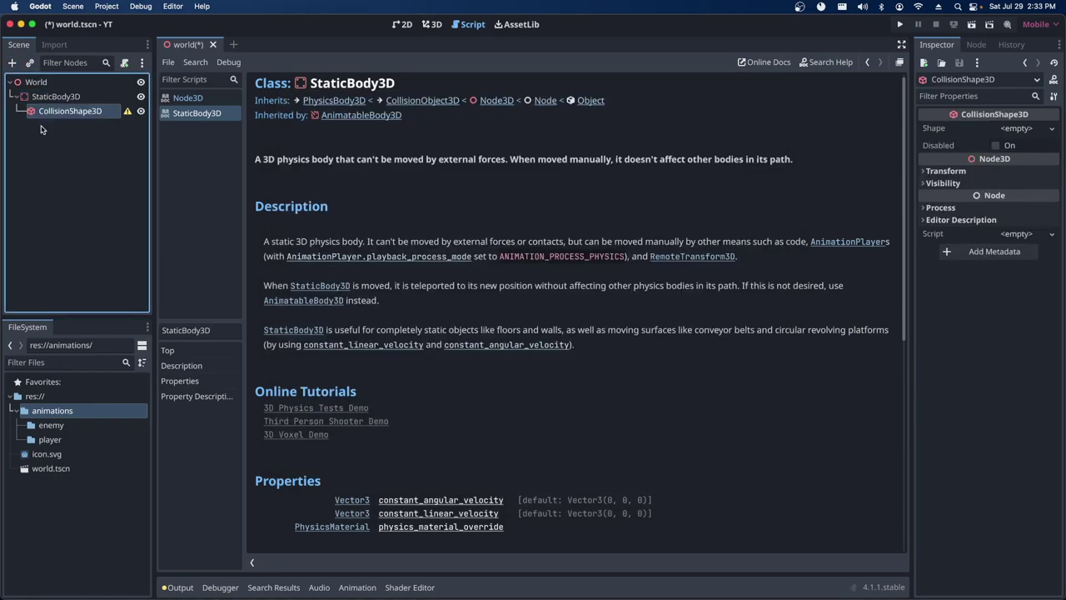
# Switch to the 3D view and select World, StaticBody3D, then CollisionShape3D in the Scene dock.
pyautogui.click(431, 25)
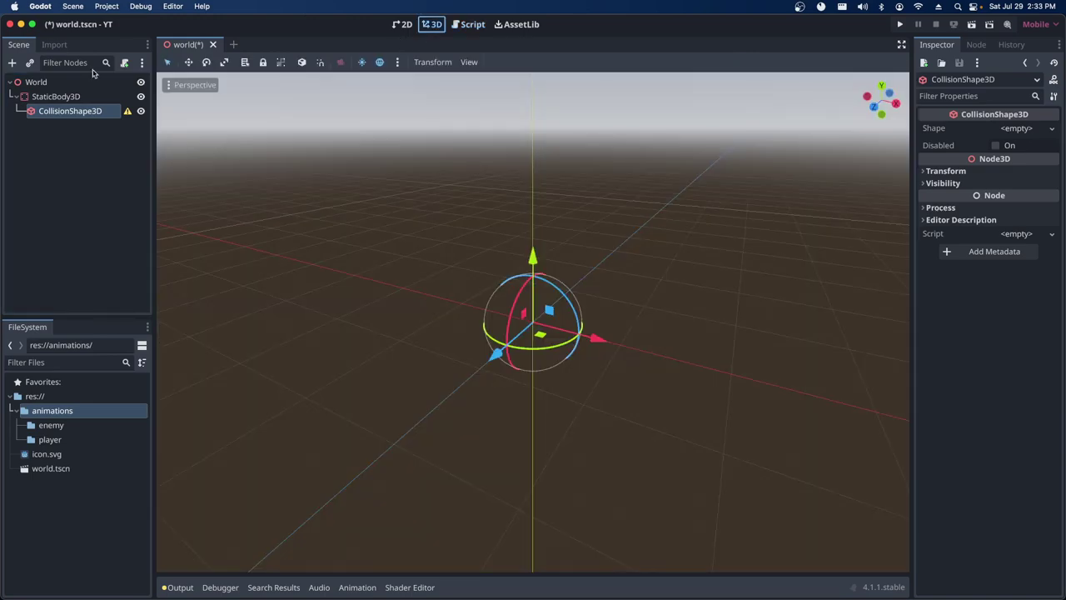
pyautogui.click(37, 83)
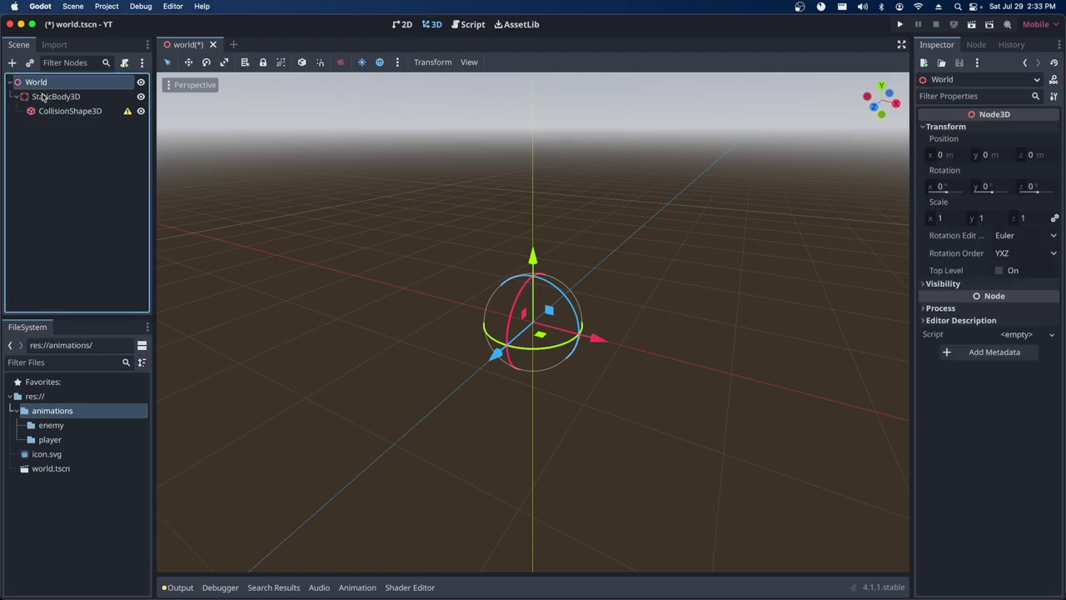
pyautogui.click(42, 97)
pyautogui.click(53, 110)
pyautogui.click(54, 100)
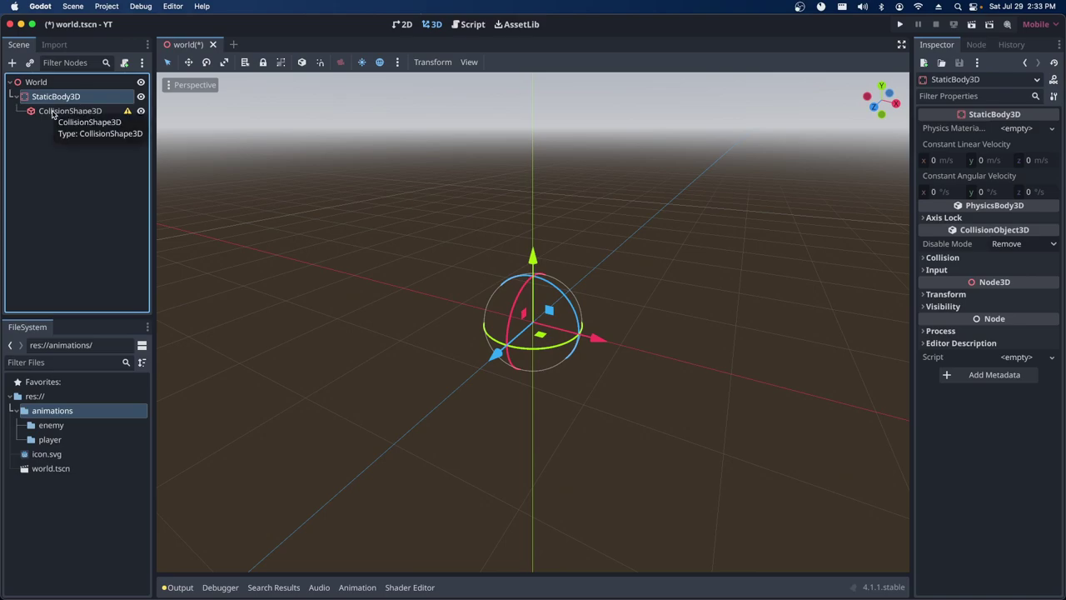
pyautogui.click(53, 113)
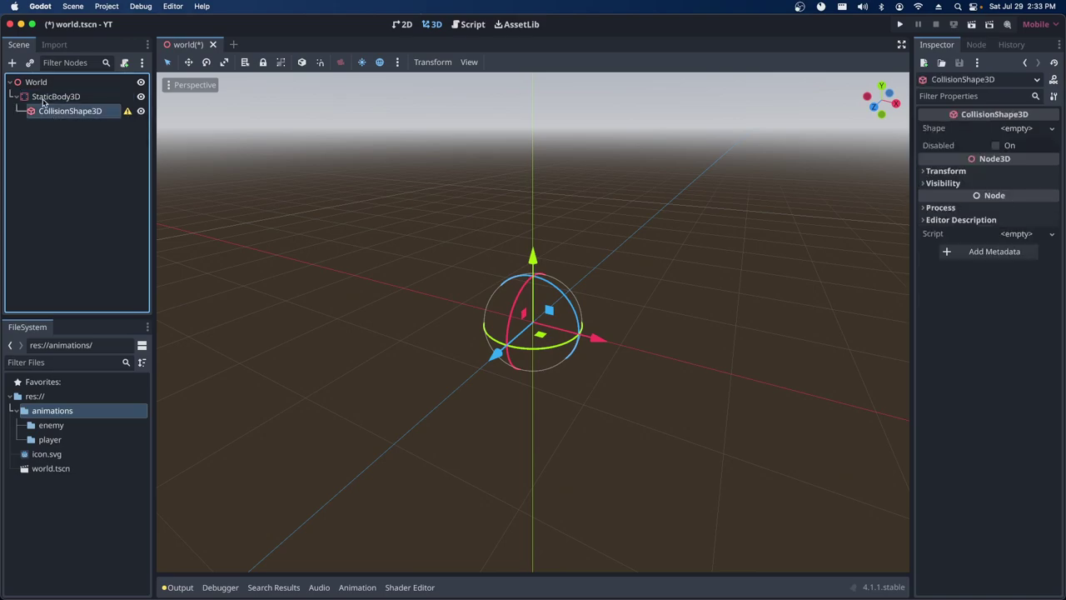
pyautogui.click(45, 98)
pyautogui.click(108, 114)
pyautogui.moveTo(126, 114)
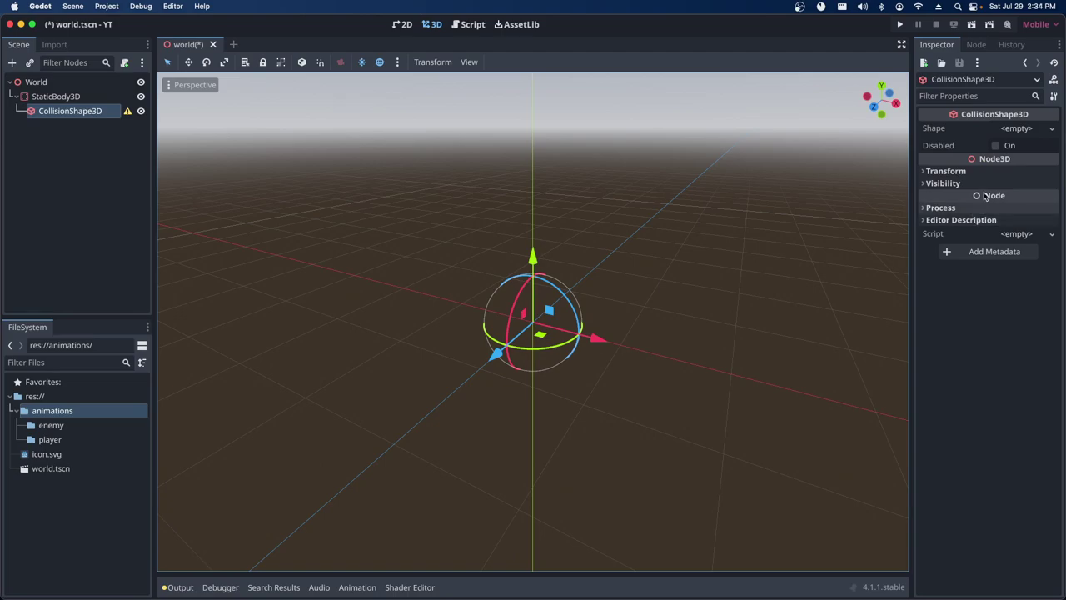
# Assign a New BoxShape3D as the CollisionShape3D's Shape.
pyautogui.click(1035, 133)
pyautogui.click(1036, 132)
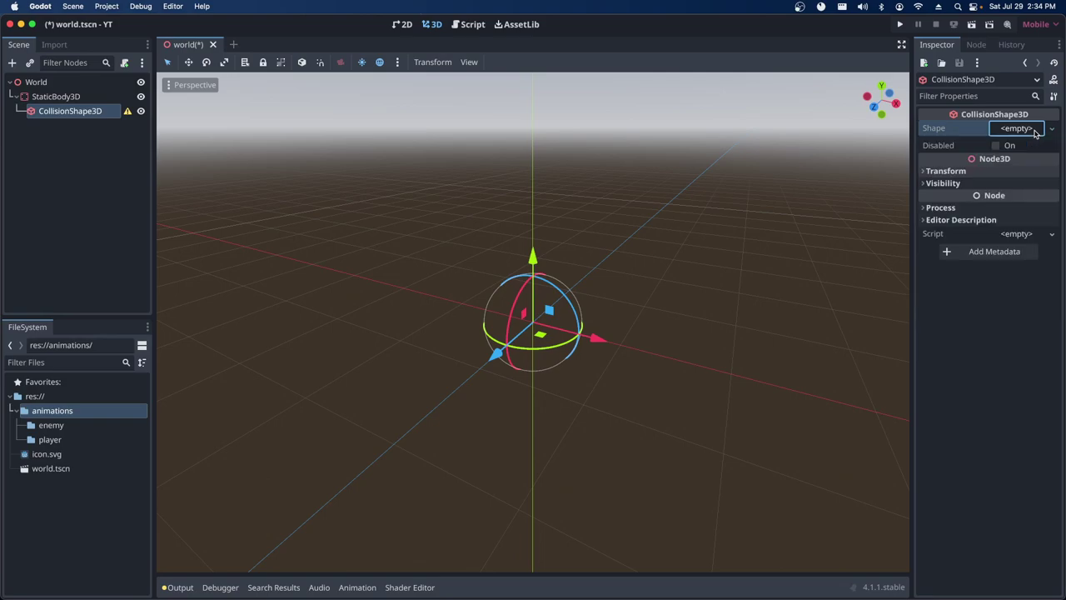
pyautogui.click(1050, 131)
pyautogui.click(1050, 132)
pyautogui.click(1051, 132)
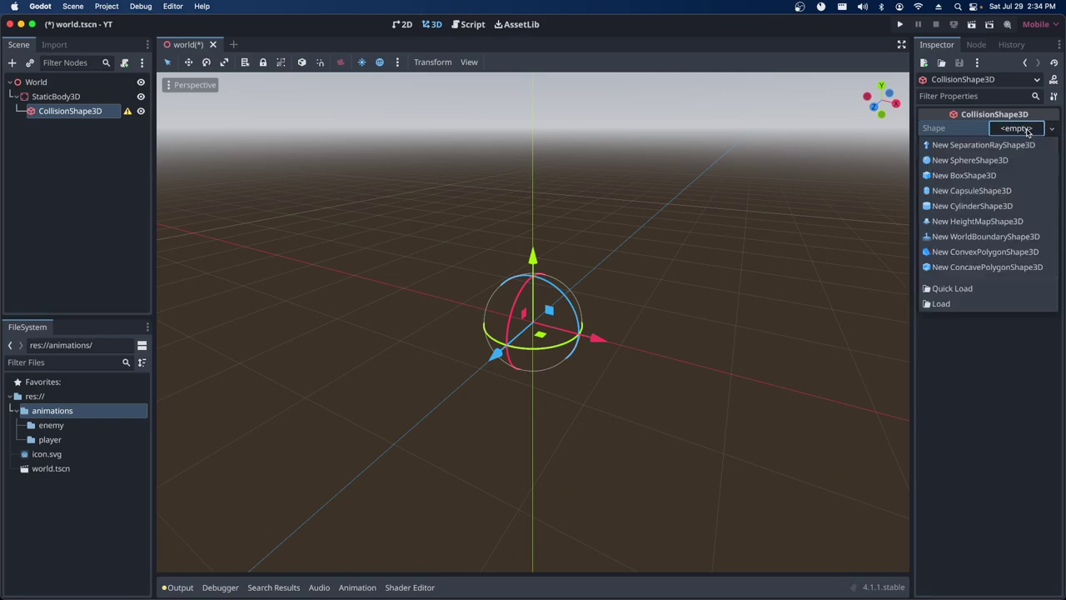
pyautogui.click(1050, 132)
pyautogui.click(1051, 131)
pyautogui.click(1050, 132)
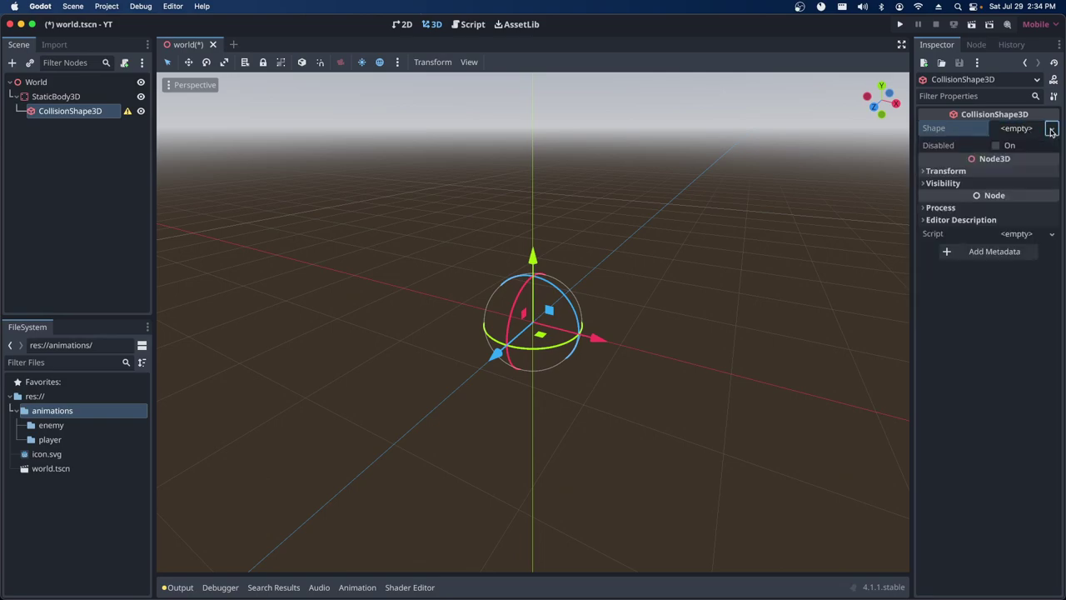
pyautogui.click(1031, 132)
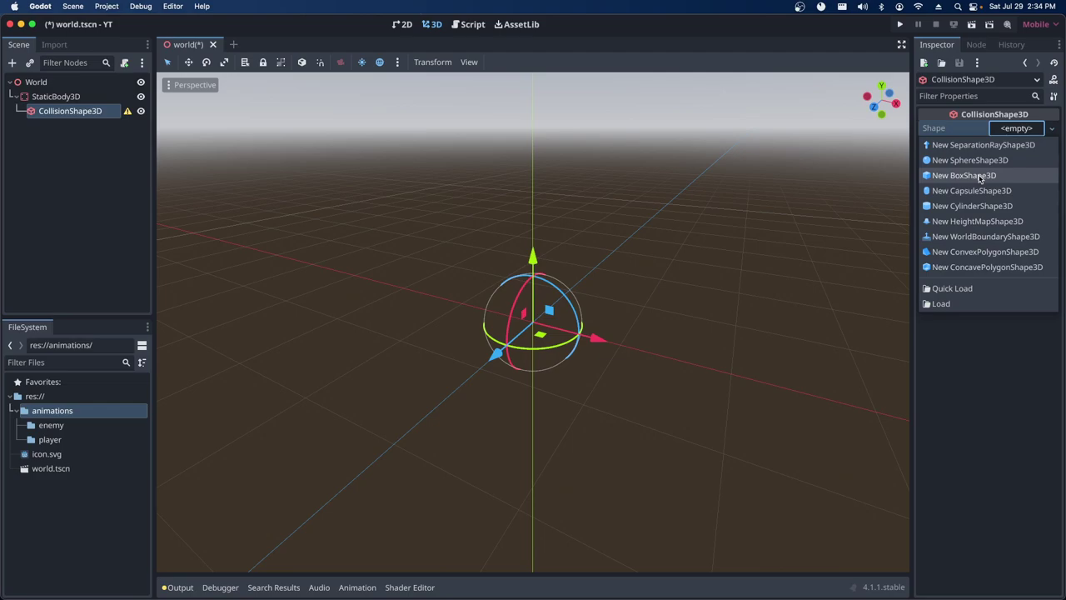
pyautogui.click(981, 177)
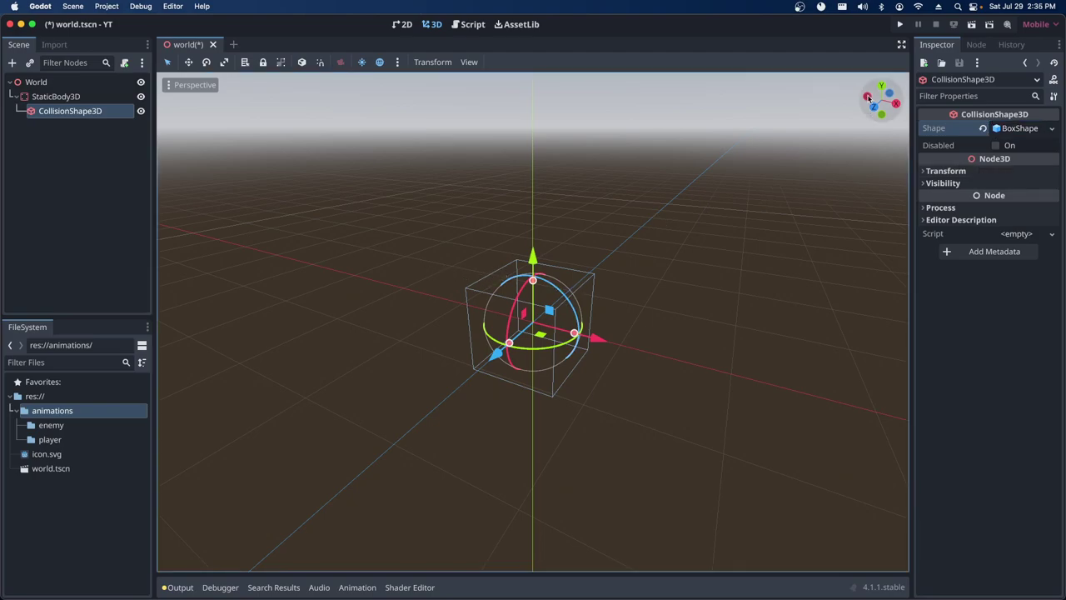
# Orbit around the box outline and briefly check the collision node's transform fields.
pyautogui.moveTo(881, 98); pyautogui.dragTo(881, 99)
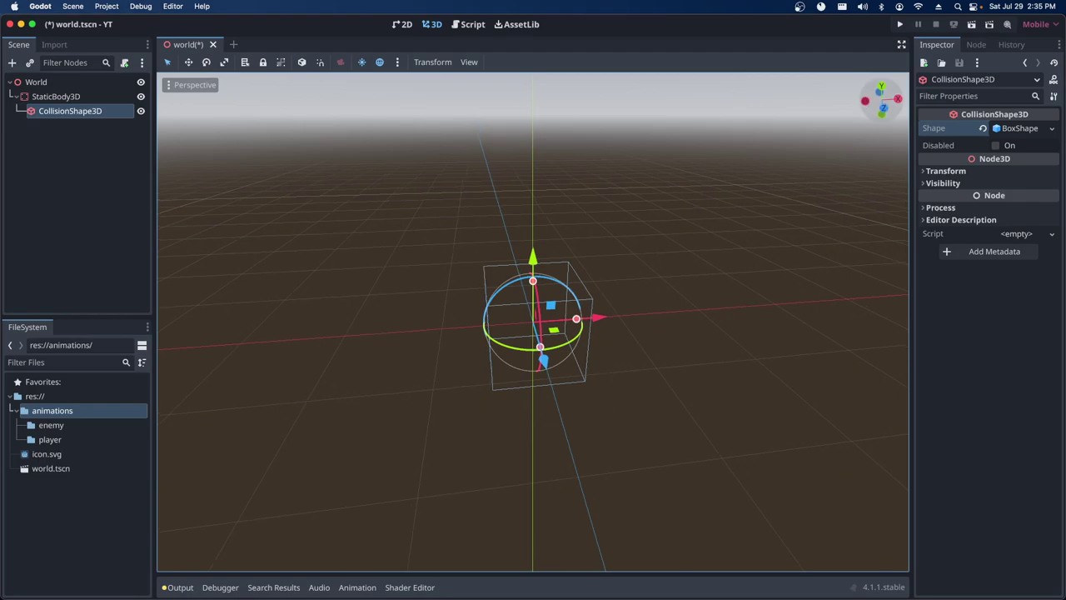
pyautogui.moveTo(865, 101); pyautogui.dragTo(867, 103)
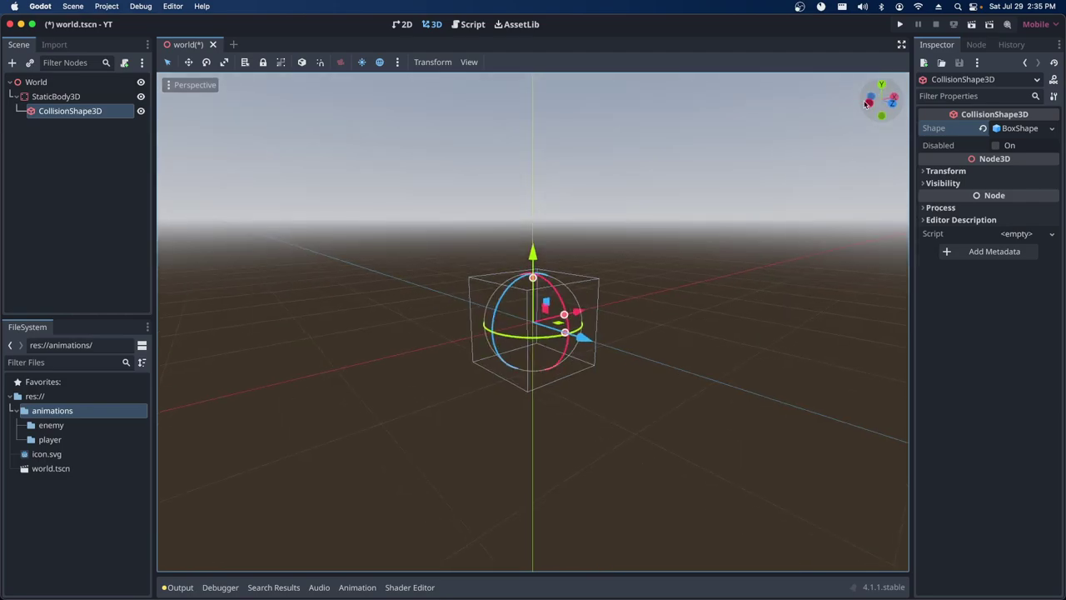
pyautogui.click(923, 172)
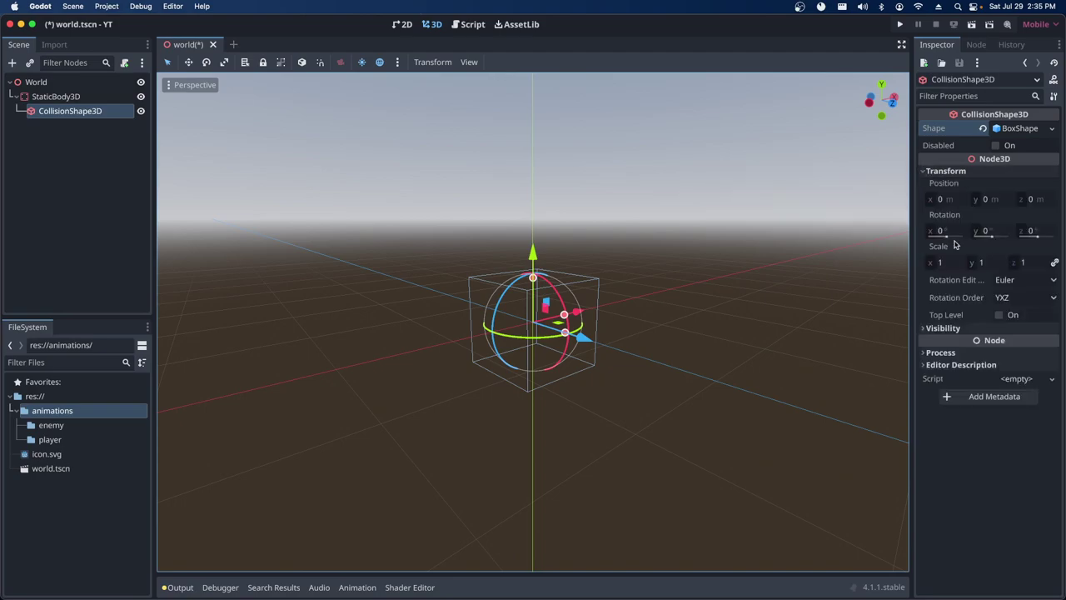
pyautogui.click(924, 171)
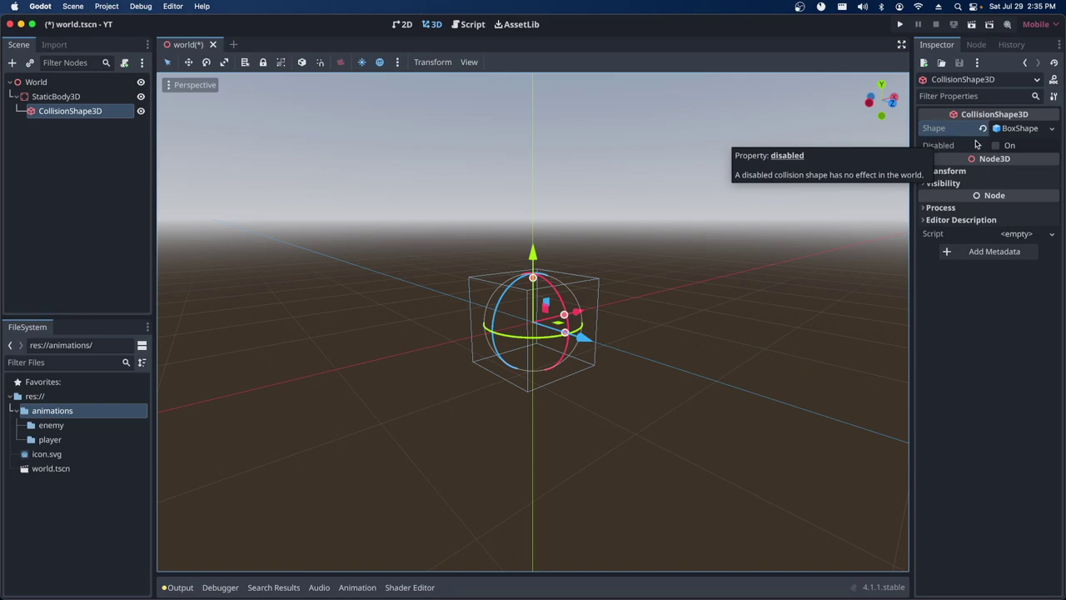
# Expand the BoxShape3D size settings and drag the size fields to resize the box.
pyautogui.click(1018, 129)
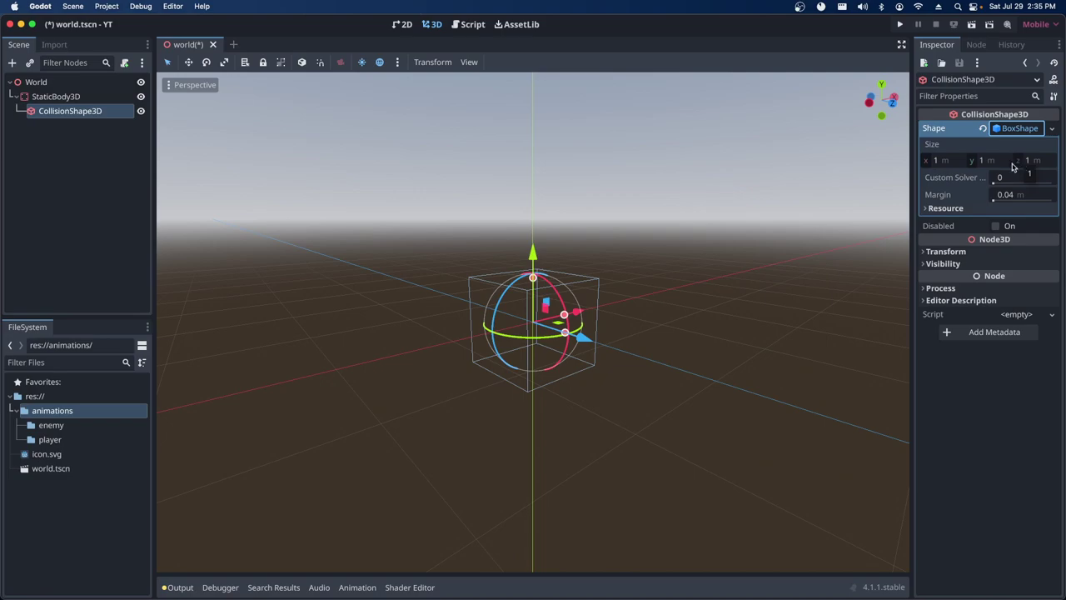
pyautogui.moveTo(957, 184)
pyautogui.click(926, 209)
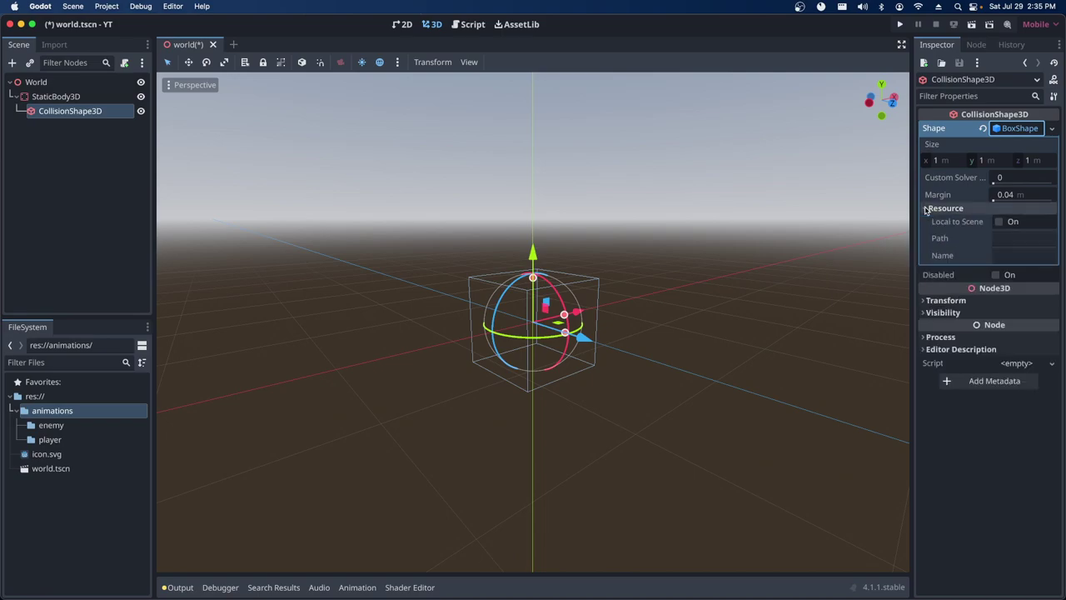
pyautogui.click(926, 209)
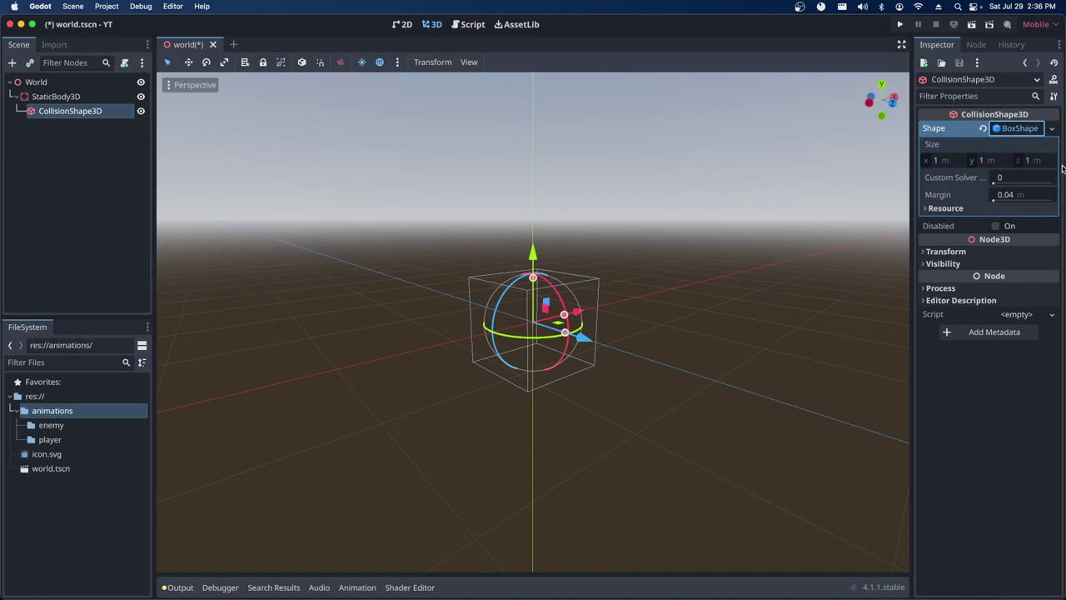
pyautogui.click(931, 252)
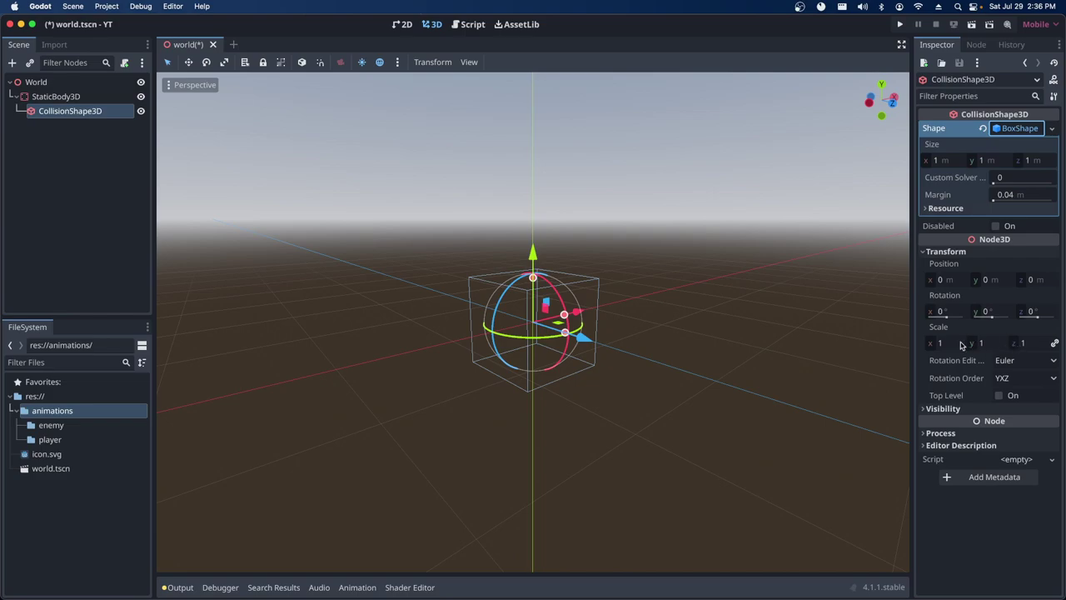
pyautogui.click(924, 251)
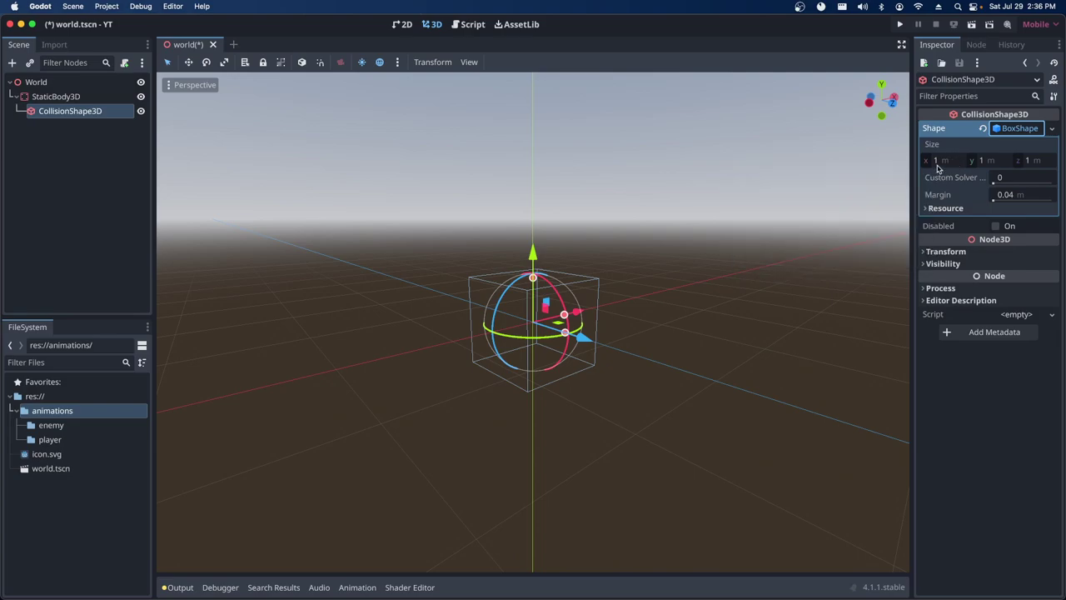
pyautogui.moveTo(937, 160)
pyautogui.mouseDown()
pyautogui.moveTo(968, 166)
pyautogui.moveTo(958, 166)
pyautogui.mouseUp()
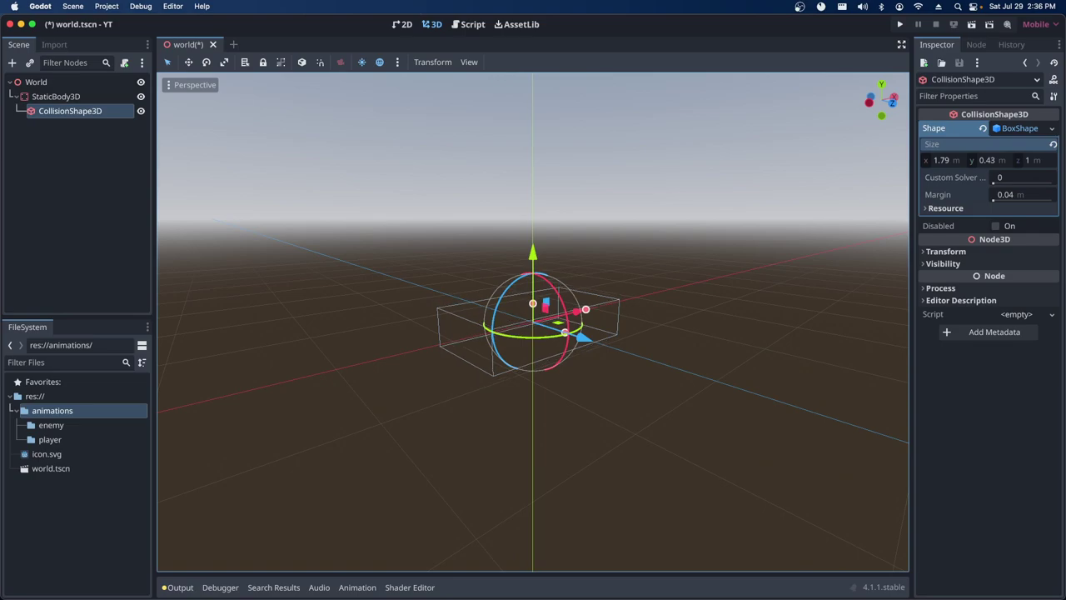
pyautogui.moveTo(1029, 160); pyautogui.dragTo(1043, 160)
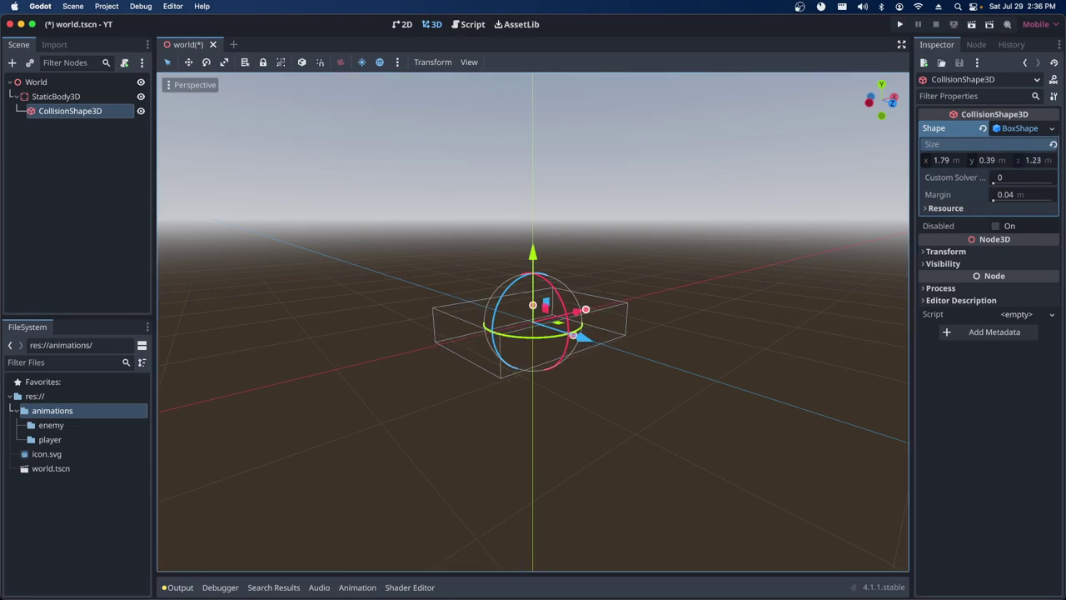
# Set the collision box height to 1 m and its width to 1 m.
pyautogui.click(988, 160)
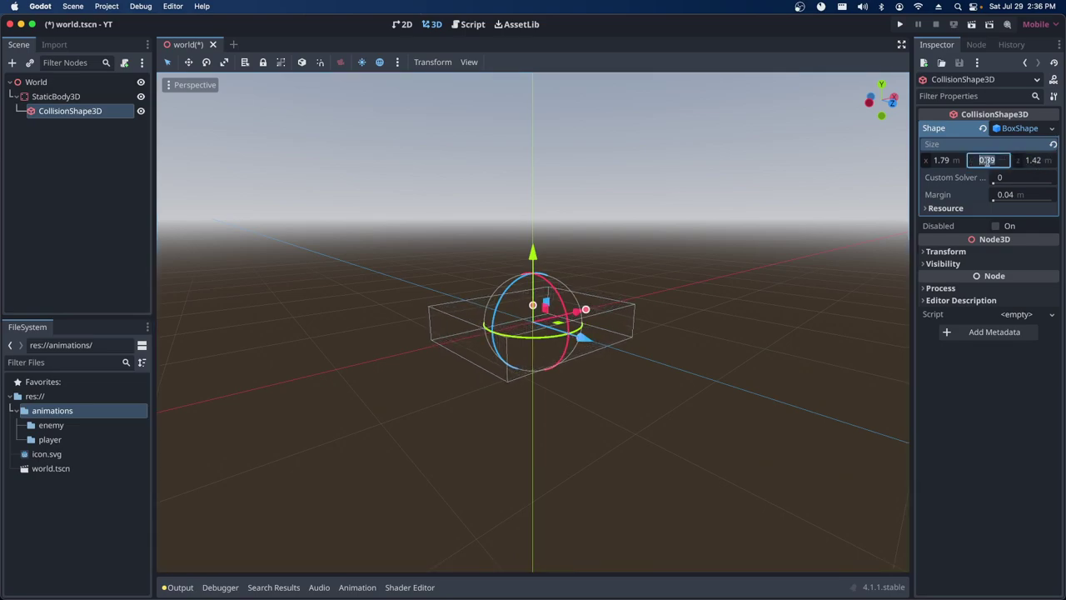
pyautogui.write('1')
pyautogui.press('Return')
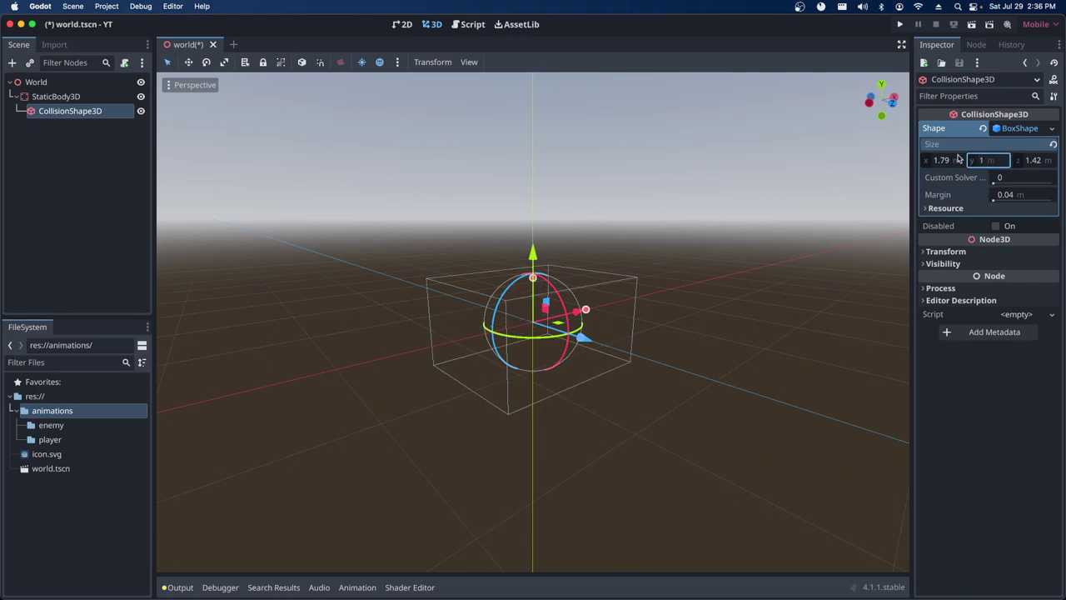
pyautogui.click(941, 160)
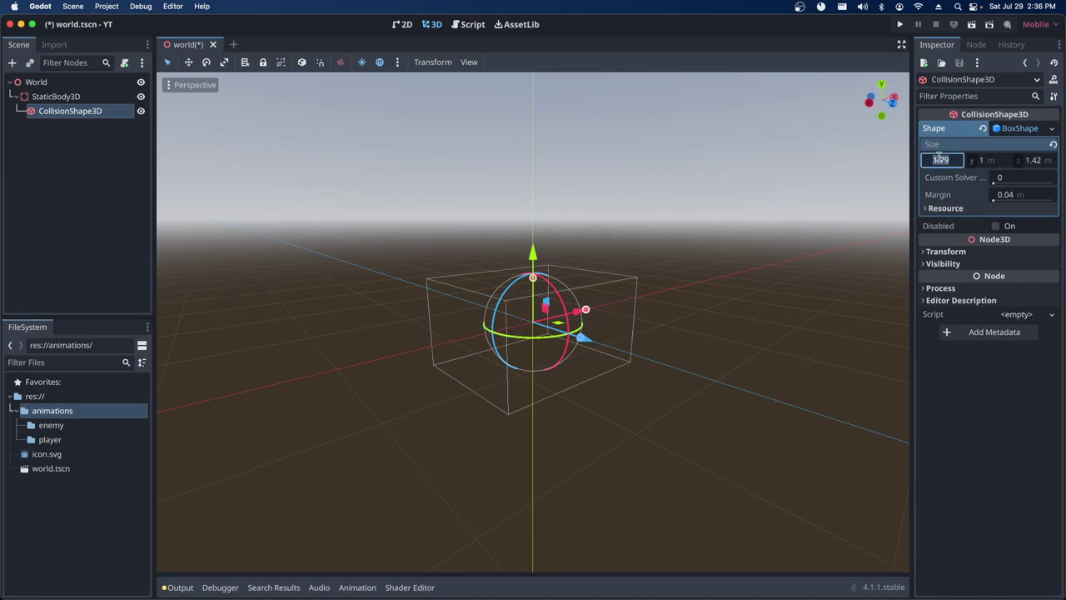
pyautogui.write('1')
pyautogui.press('Return')
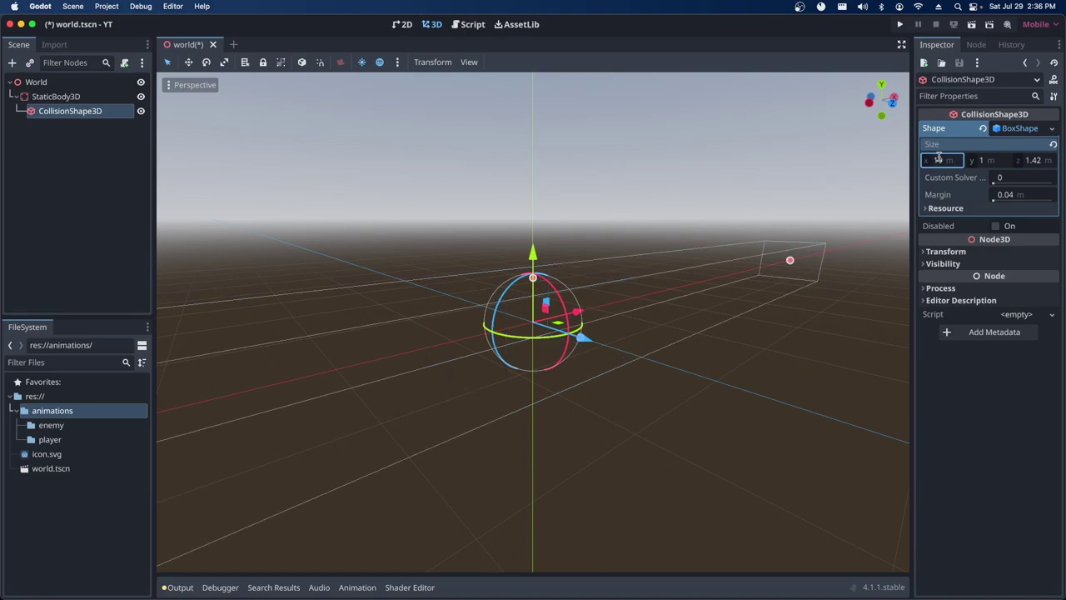
pyautogui.moveTo(939, 159); pyautogui.dragTo(945, 163)
pyautogui.click(945, 164)
pyautogui.write('1')
pyautogui.press('Return')
# Change the width to 2 m and depth to 1.5 m, then select StaticBody3D.
pyautogui.click(1029, 163)
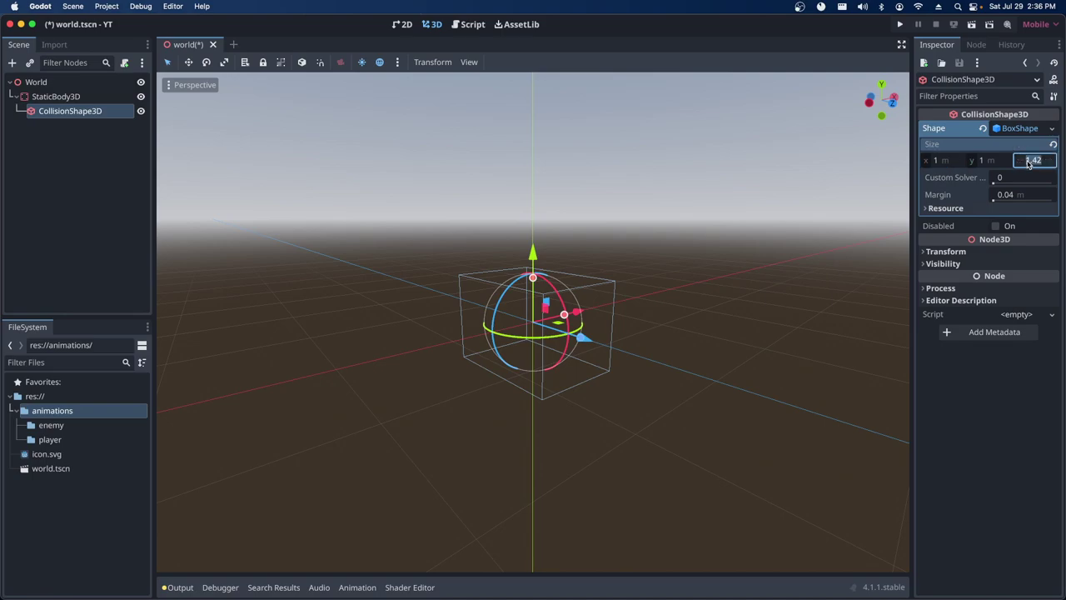
pyautogui.click(940, 160)
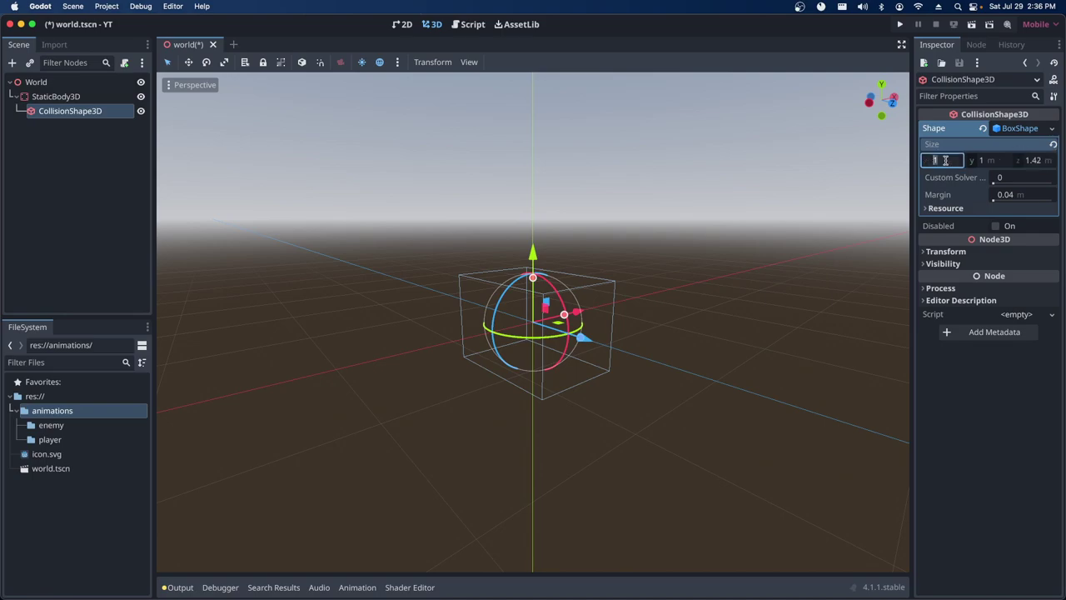
pyautogui.write('2')
pyautogui.press('Return')
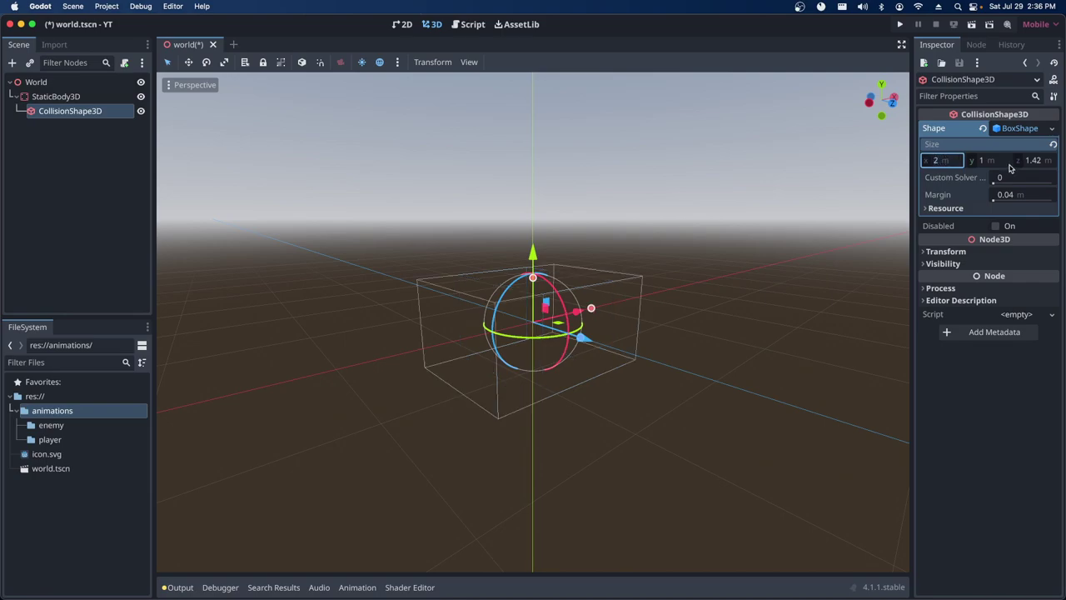
pyautogui.click(1030, 163)
pyautogui.write('1.5')
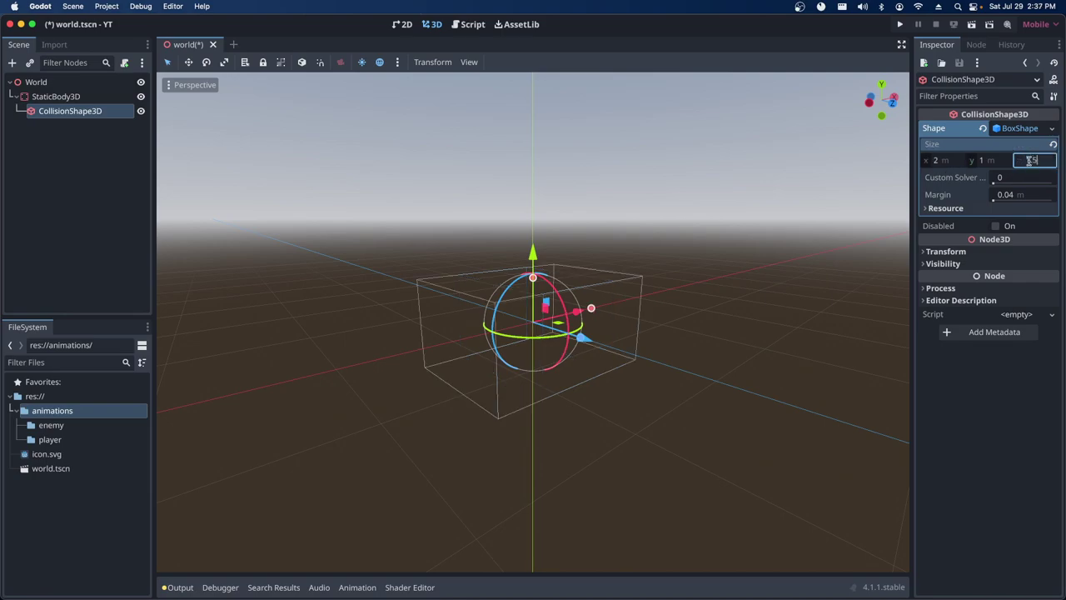
pyautogui.press('Return')
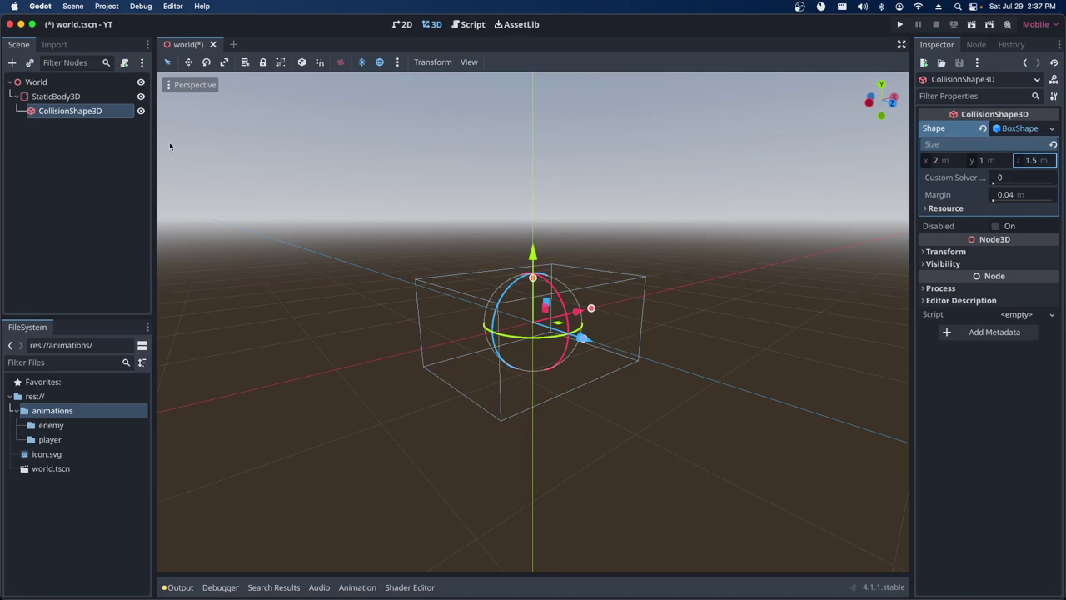
pyautogui.click(48, 98)
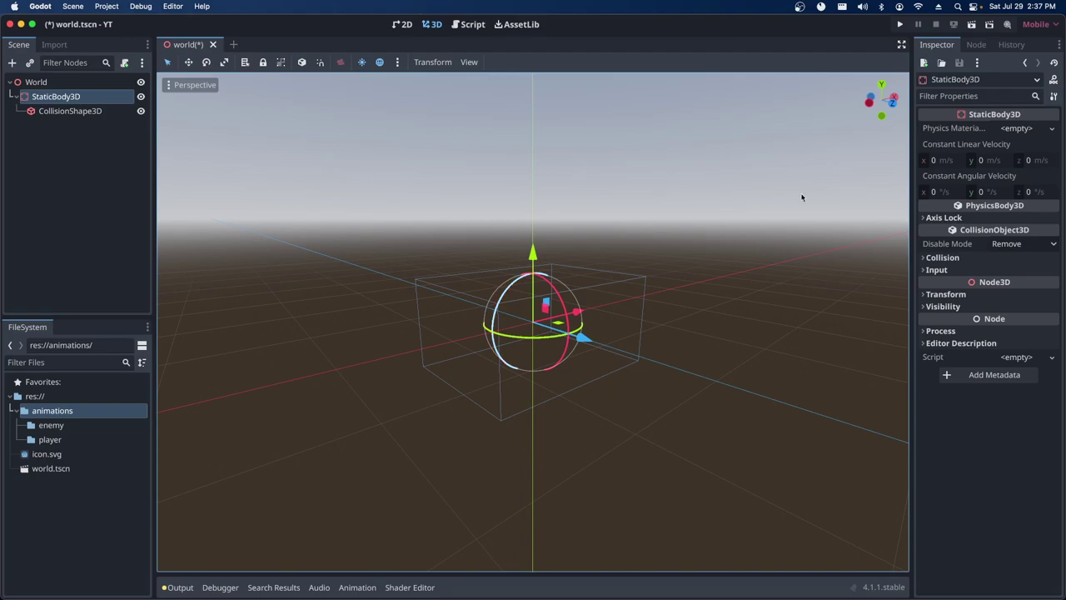
# Run the project with the Play button.
pyautogui.click(899, 24)
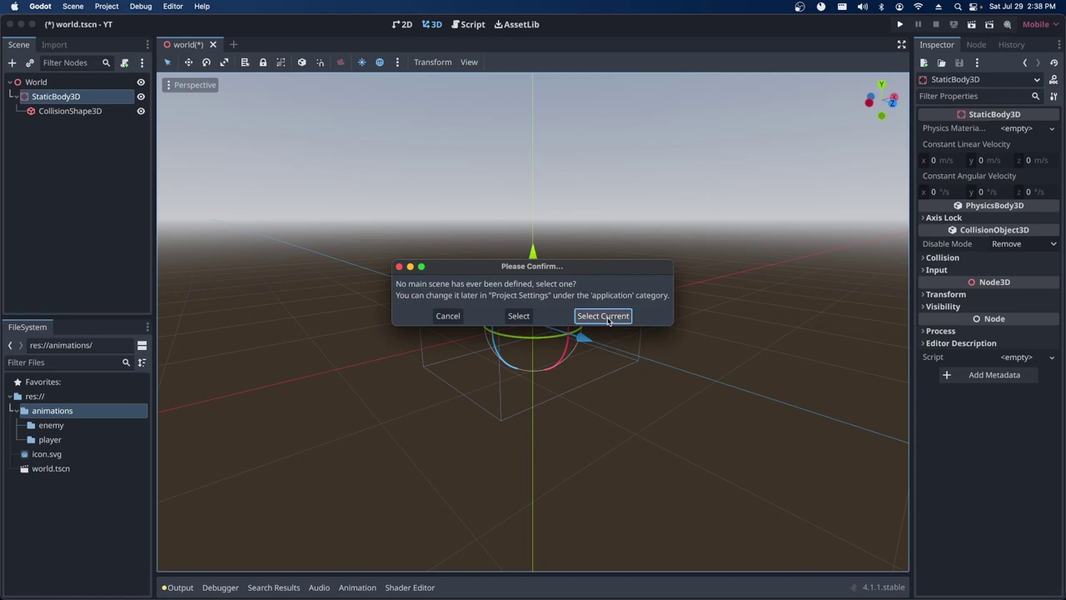
# Make world.tscn the main scene, let the empty game window run, then stop it.
pyautogui.click(609, 321)
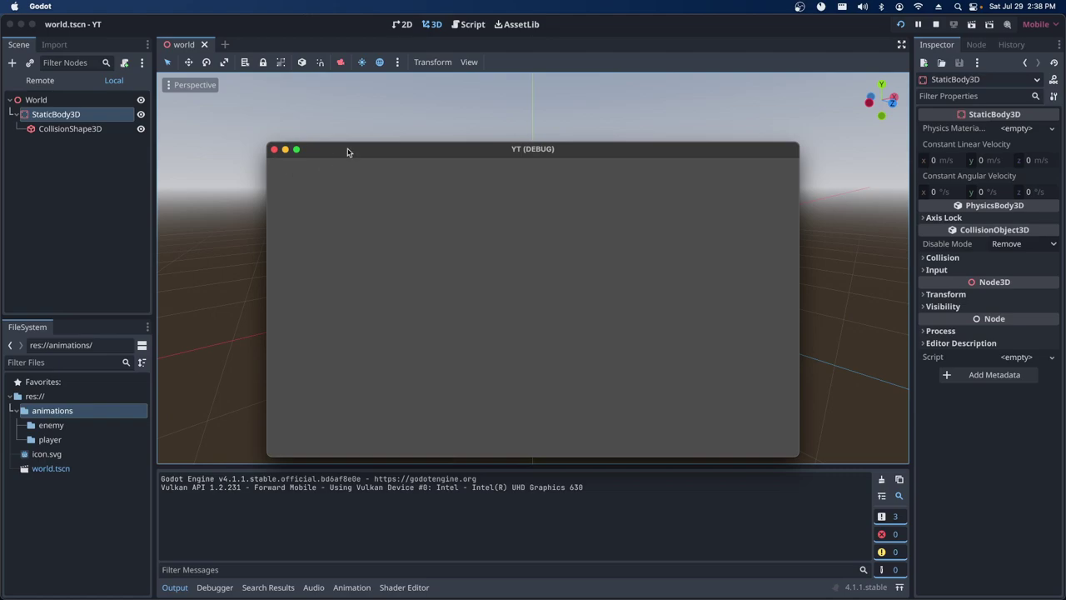
pyautogui.moveTo(347, 150)
pyautogui.mouseDown()
pyautogui.moveTo(415, 130)
pyautogui.moveTo(420, 145)
pyautogui.mouseUp()
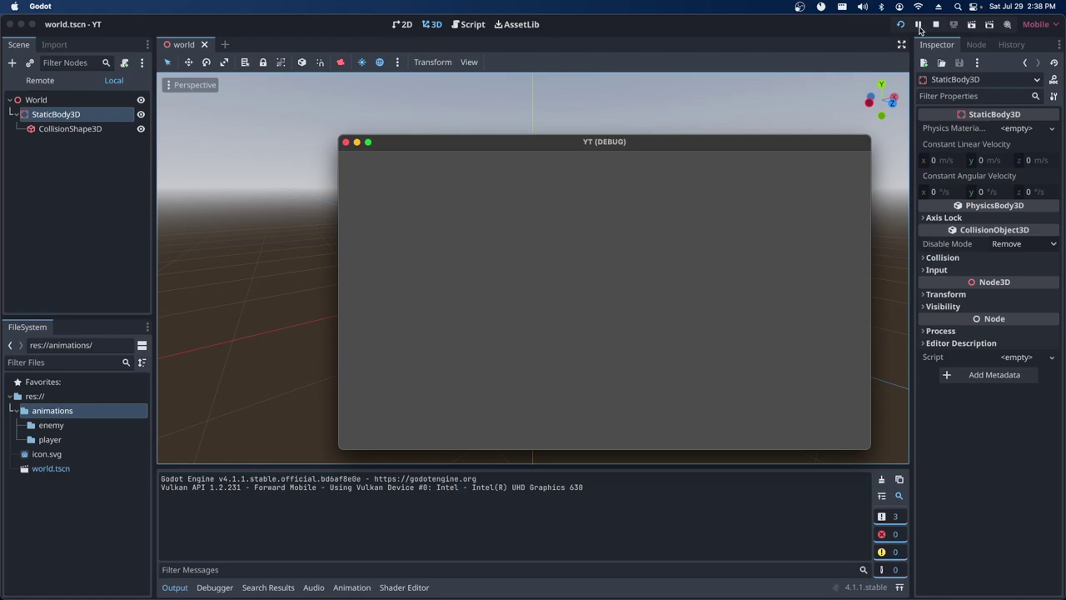
pyautogui.click(936, 26)
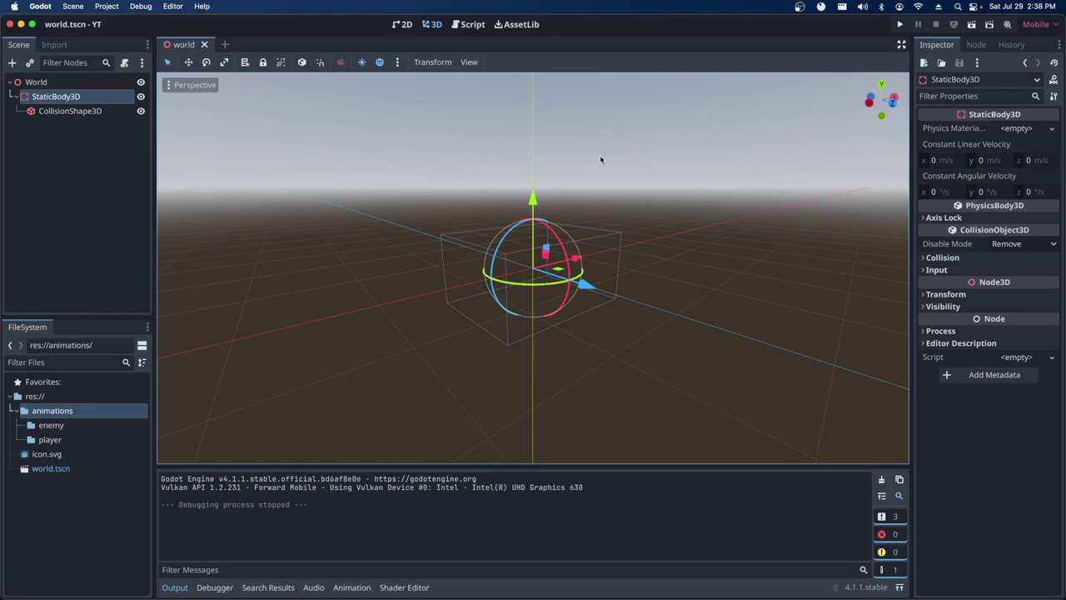
# With StaticBody3D selected, open the node picker, clear the 'colli' search and browse Node3D types.
pyautogui.click(33, 81)
pyautogui.click(38, 96)
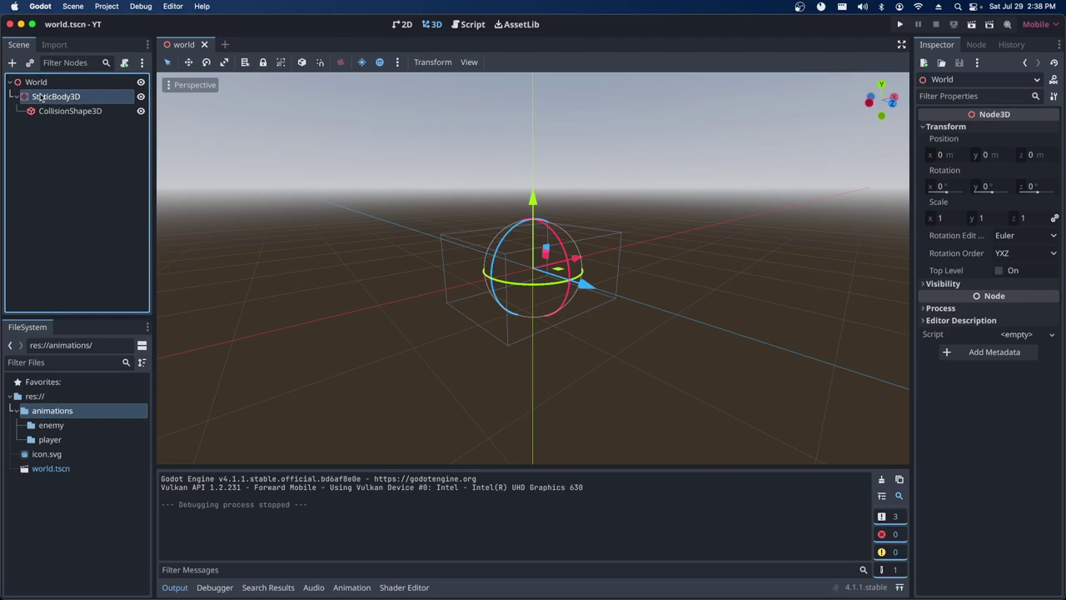
pyautogui.click(12, 65)
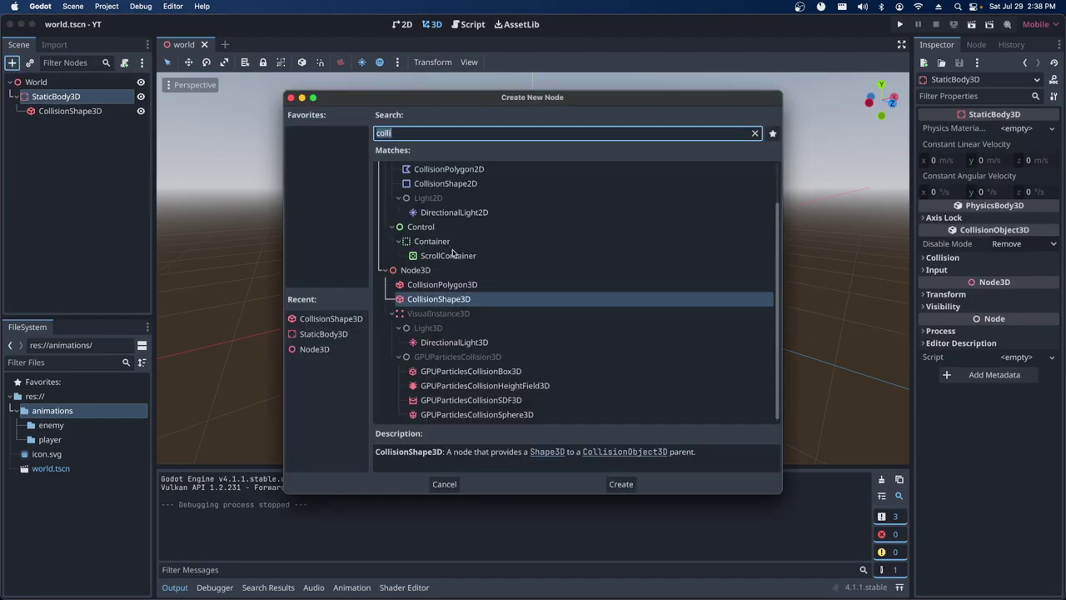
pyautogui.click(408, 271)
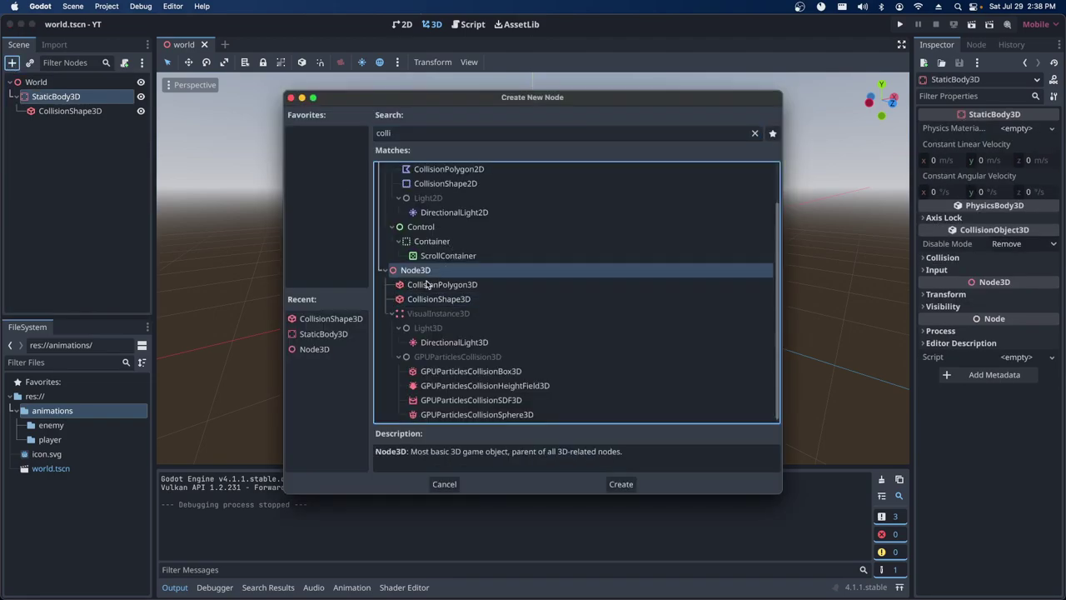
pyautogui.scroll(2, 450, 292)
pyautogui.scroll(-2, 470, 300)
pyautogui.click(755, 133)
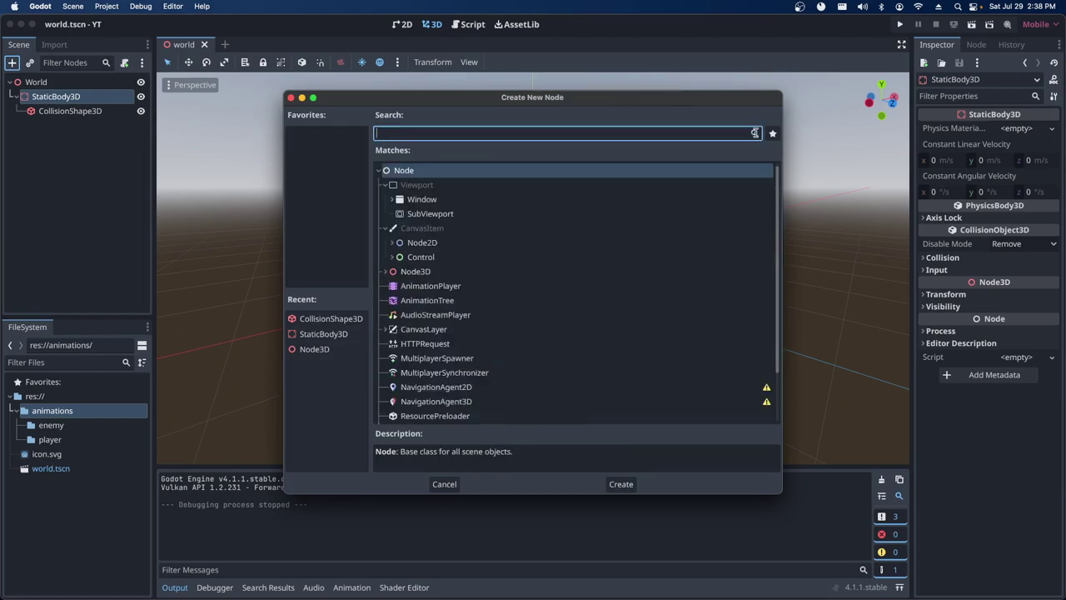
pyautogui.click(385, 271)
pyautogui.scroll(-1, 431, 287)
pyautogui.scroll(-2, 431, 288)
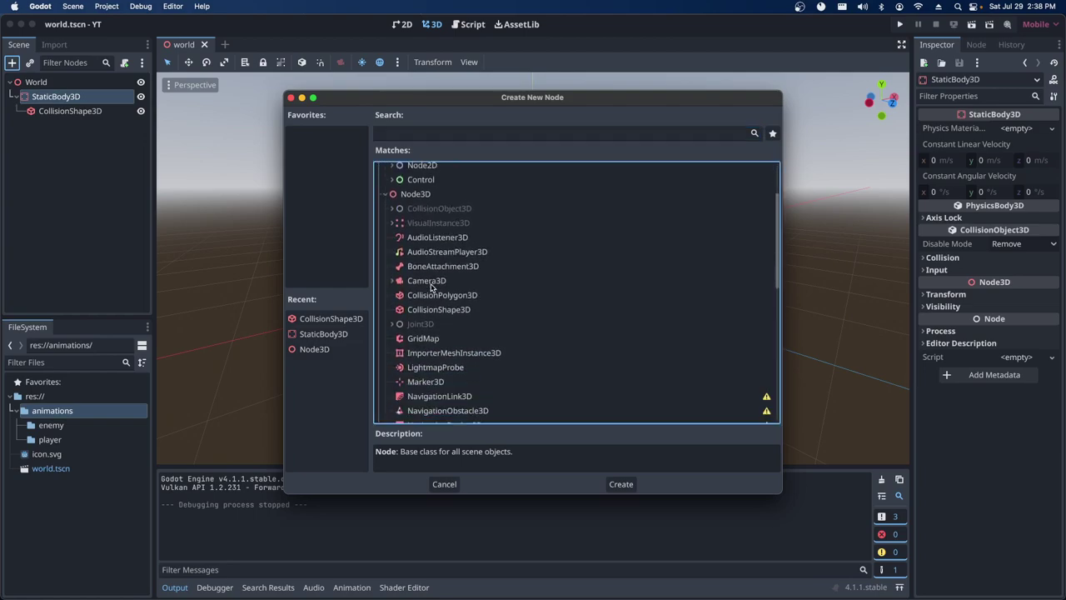
pyautogui.scroll(-3, 432, 287)
pyautogui.scroll(-1, 431, 287)
pyautogui.scroll(-2, 431, 287)
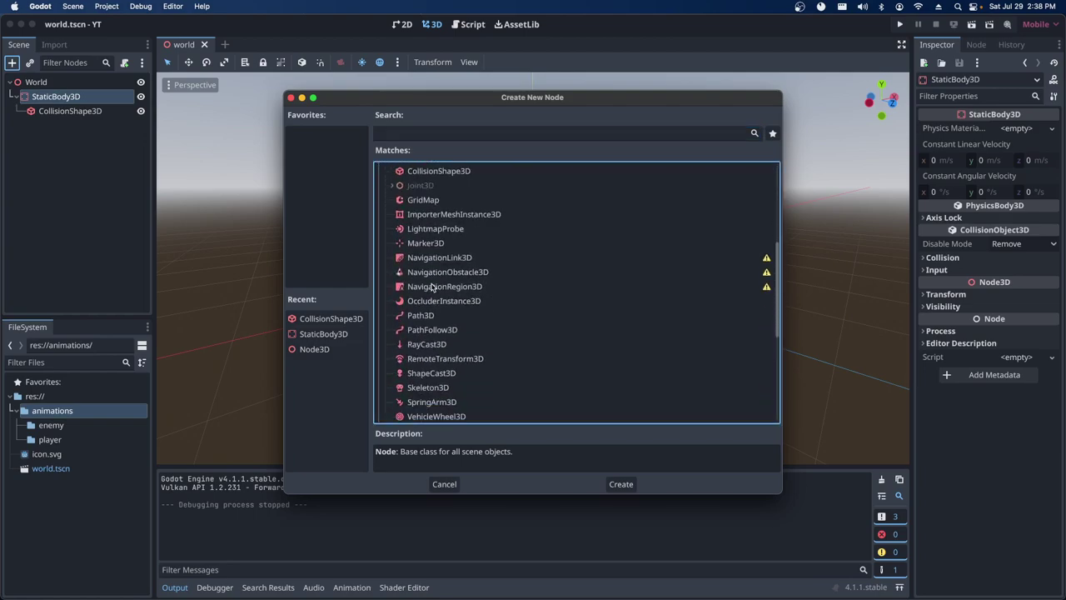
pyautogui.scroll(-1, 432, 287)
pyautogui.scroll(-4, 431, 288)
pyautogui.scroll(1, 432, 287)
pyautogui.scroll(6, 432, 287)
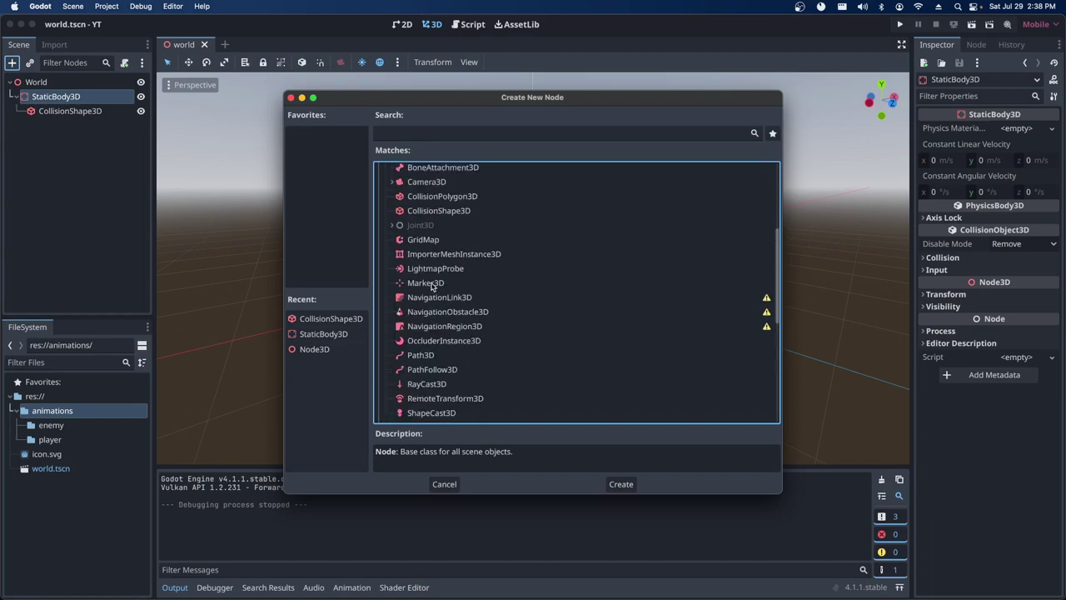
pyautogui.scroll(3, 432, 287)
pyautogui.scroll(1, 397, 208)
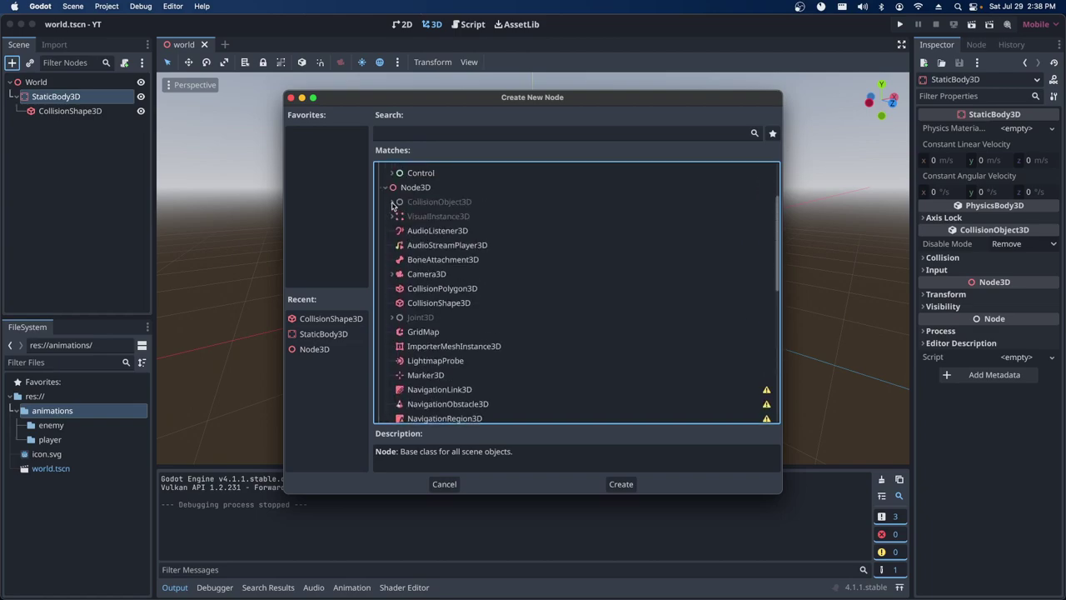
# Browse the VisualInstance3D and sprite node types, then pick MeshInstance3D.
pyautogui.click(393, 202)
pyautogui.click(392, 245)
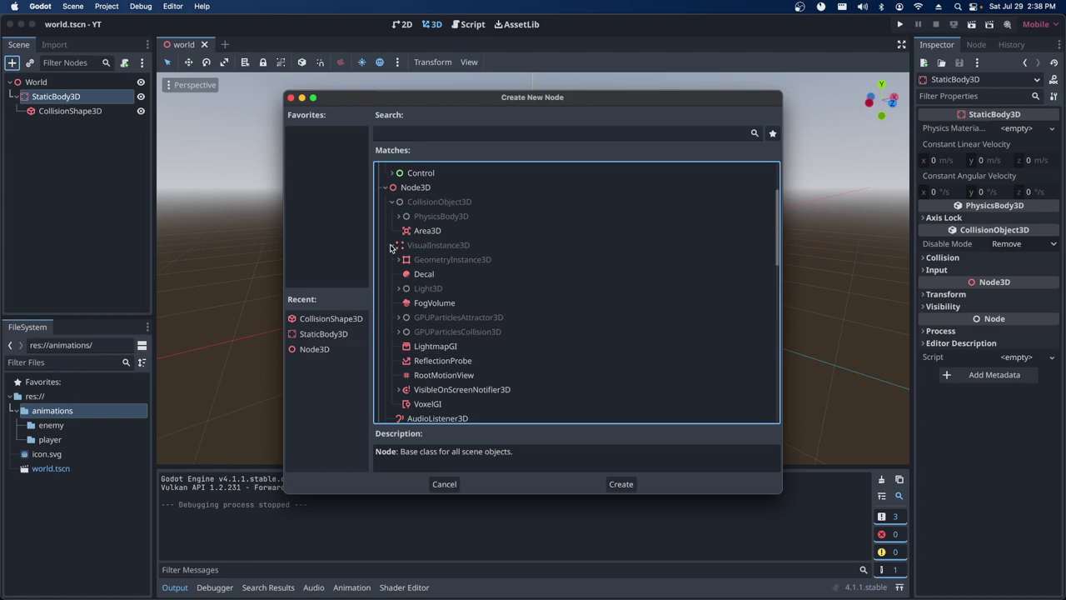
pyautogui.click(398, 260)
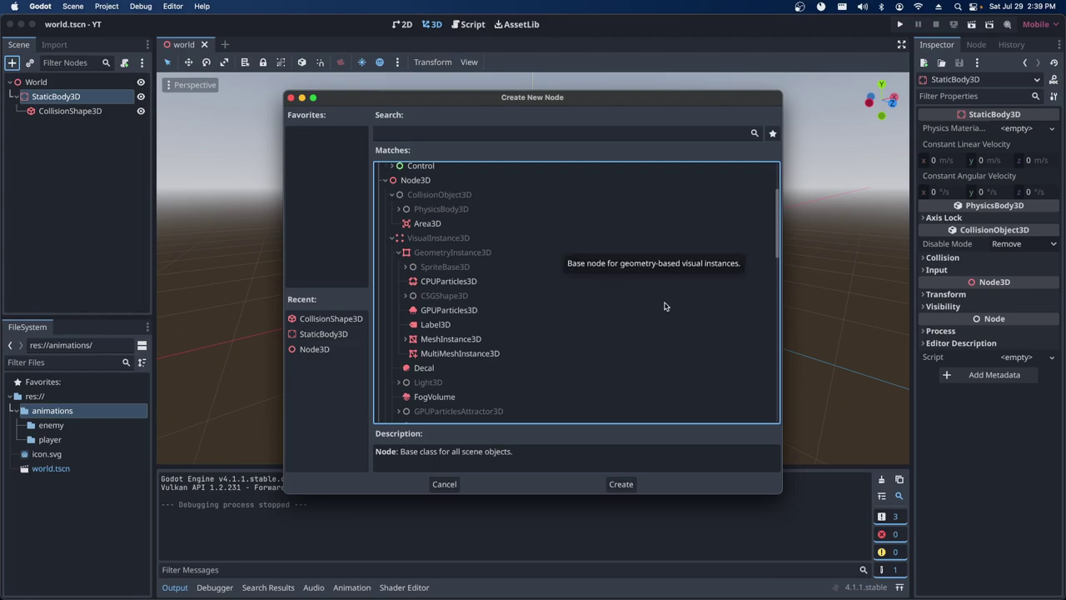
pyautogui.click(456, 243)
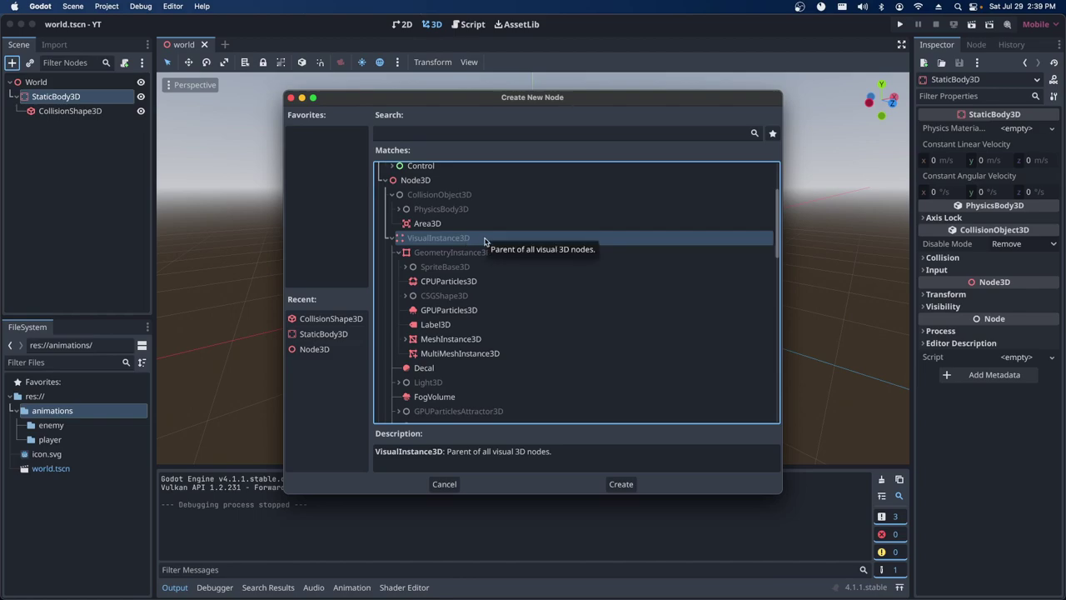
pyautogui.click(404, 268)
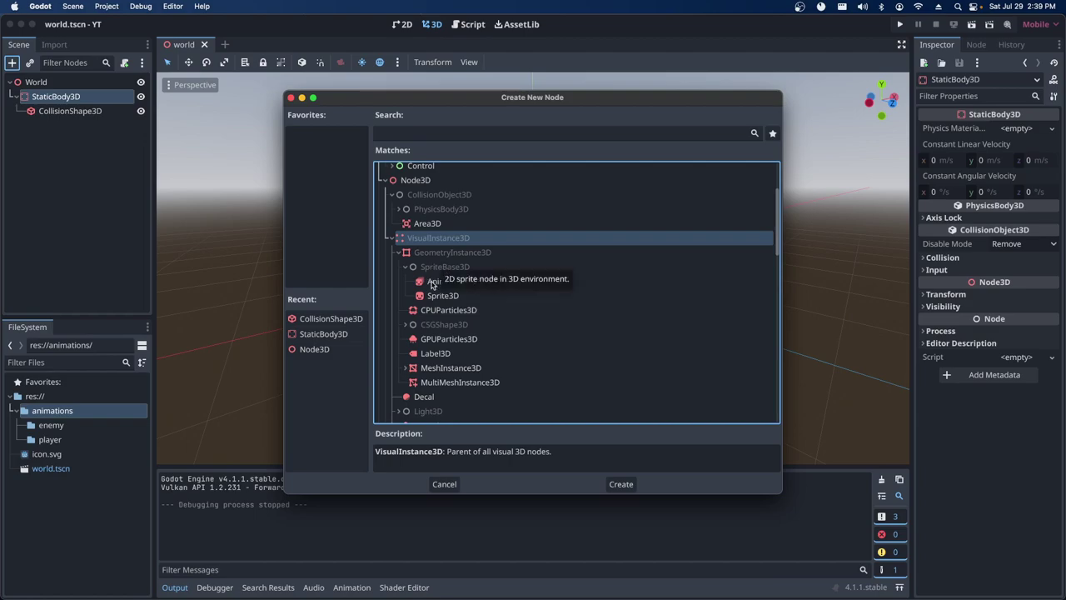
pyautogui.click(437, 284)
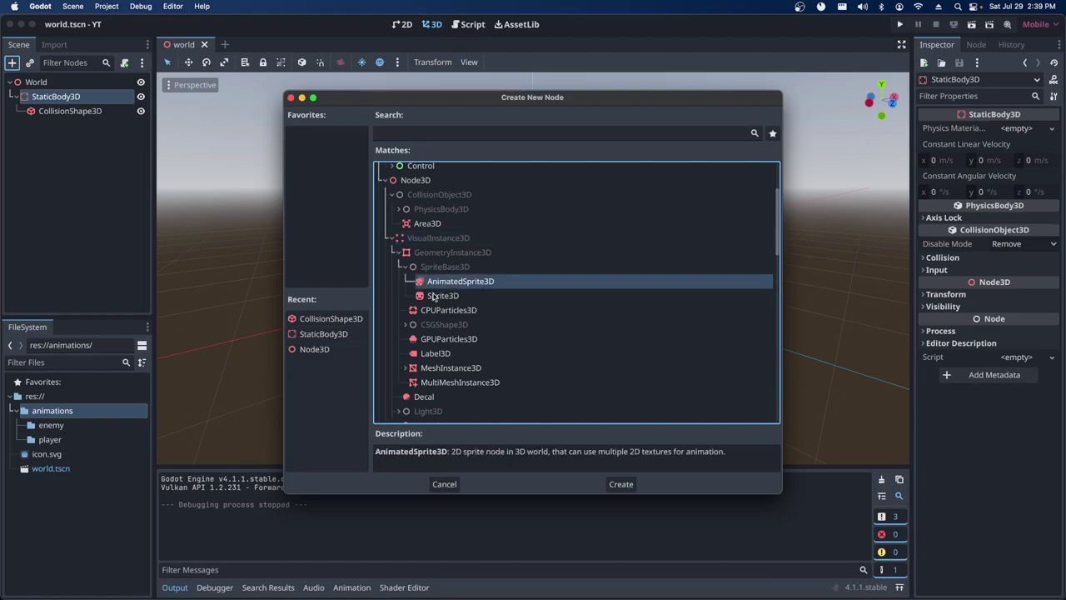
pyautogui.click(435, 296)
pyautogui.click(447, 272)
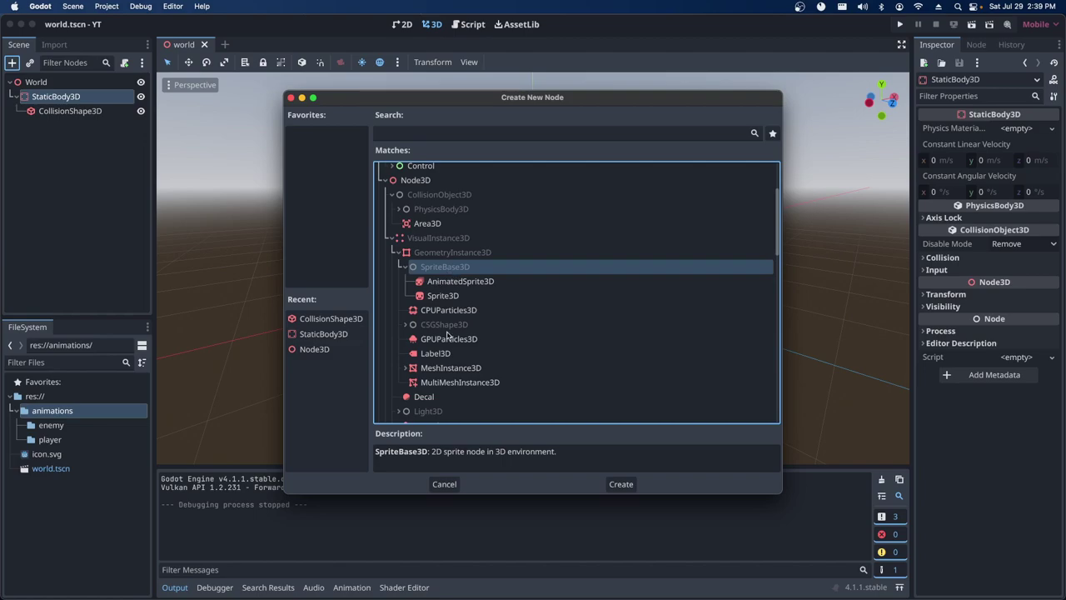
pyautogui.scroll(-1, 463, 358)
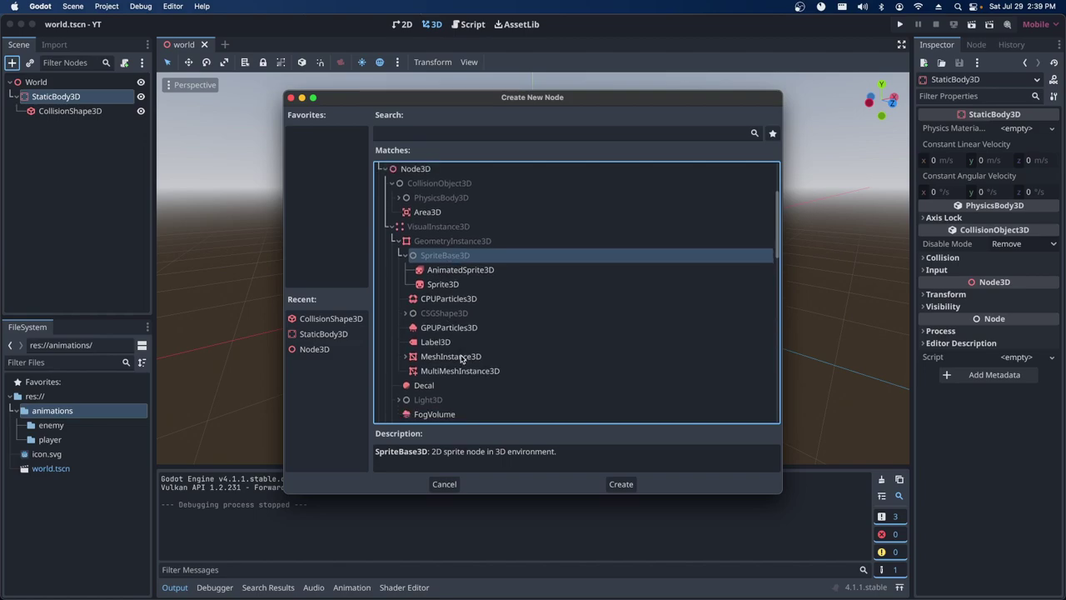
pyautogui.click(462, 358)
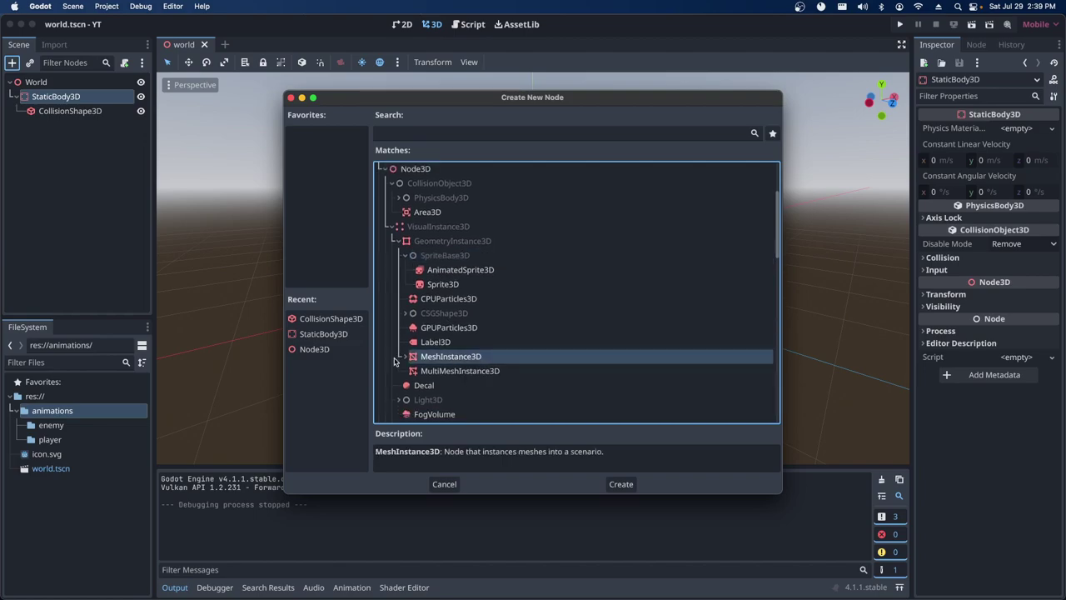
pyautogui.click(406, 359)
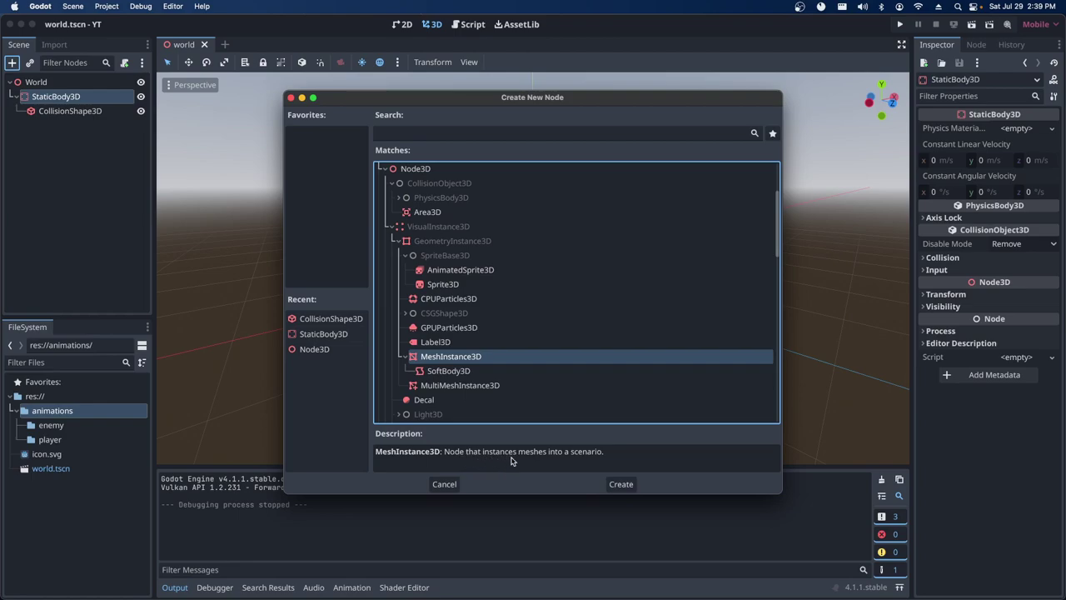
# Create the MeshInstance3D under StaticBody3D and check the CollisionShape3D node.
pyautogui.click(621, 487)
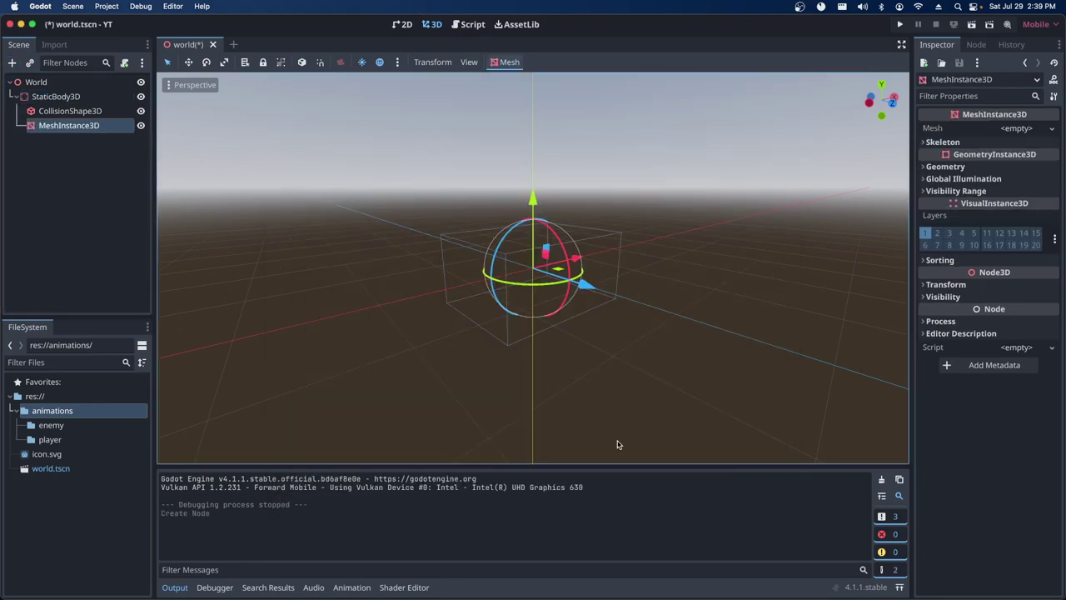
pyautogui.click(65, 111)
pyautogui.click(65, 125)
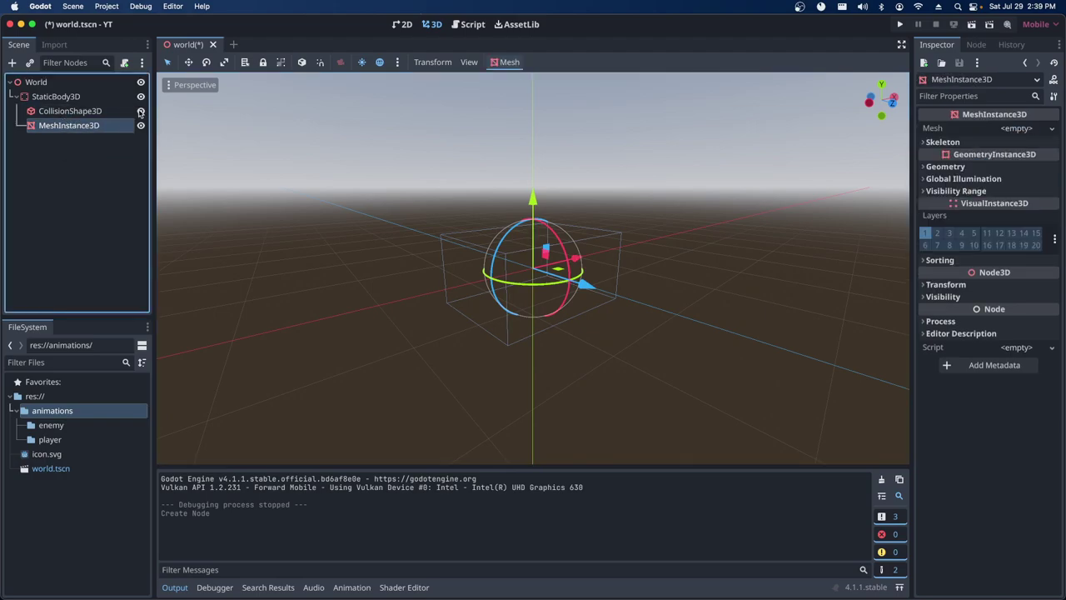
# Toggle visibility of the collision shape and StaticBody3D, leaving both visible again.
pyautogui.click(141, 112)
pyautogui.click(141, 99)
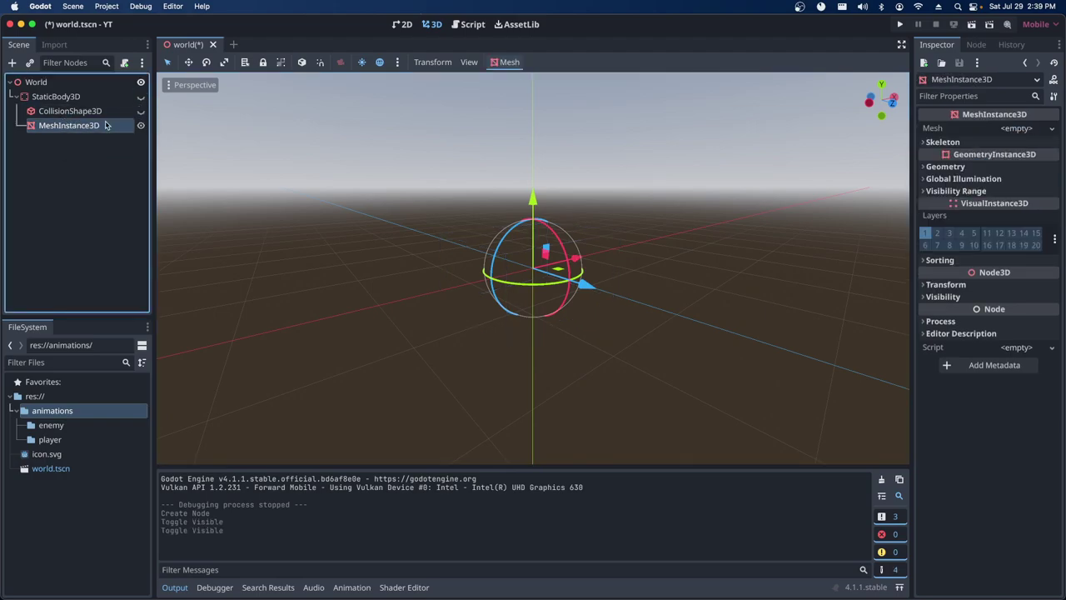
pyautogui.click(141, 98)
pyautogui.click(141, 98)
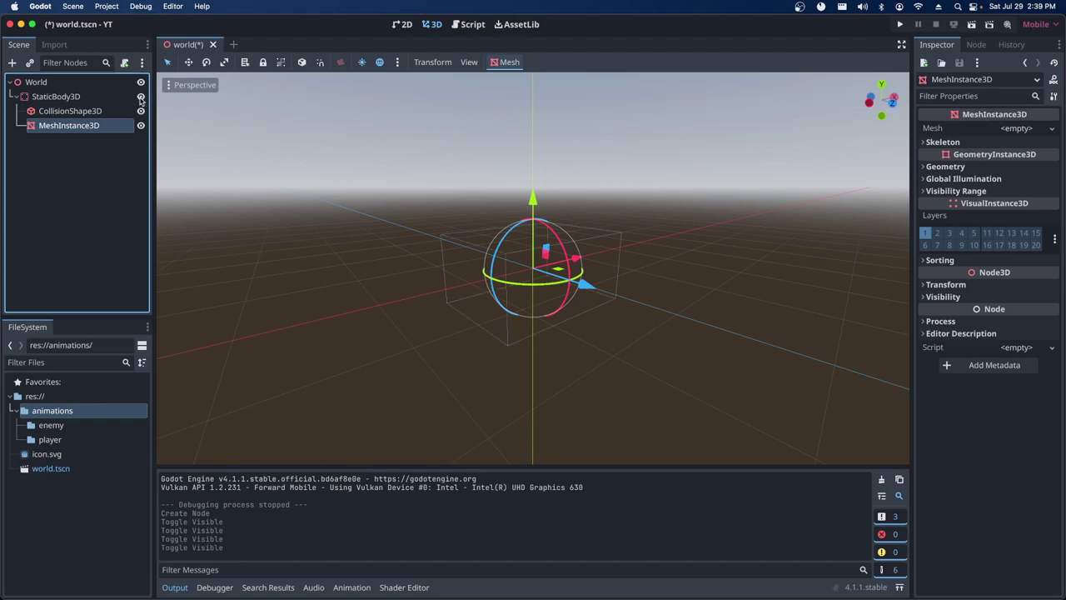
pyautogui.click(140, 98)
pyautogui.click(141, 98)
pyautogui.click(141, 100)
pyautogui.click(141, 100)
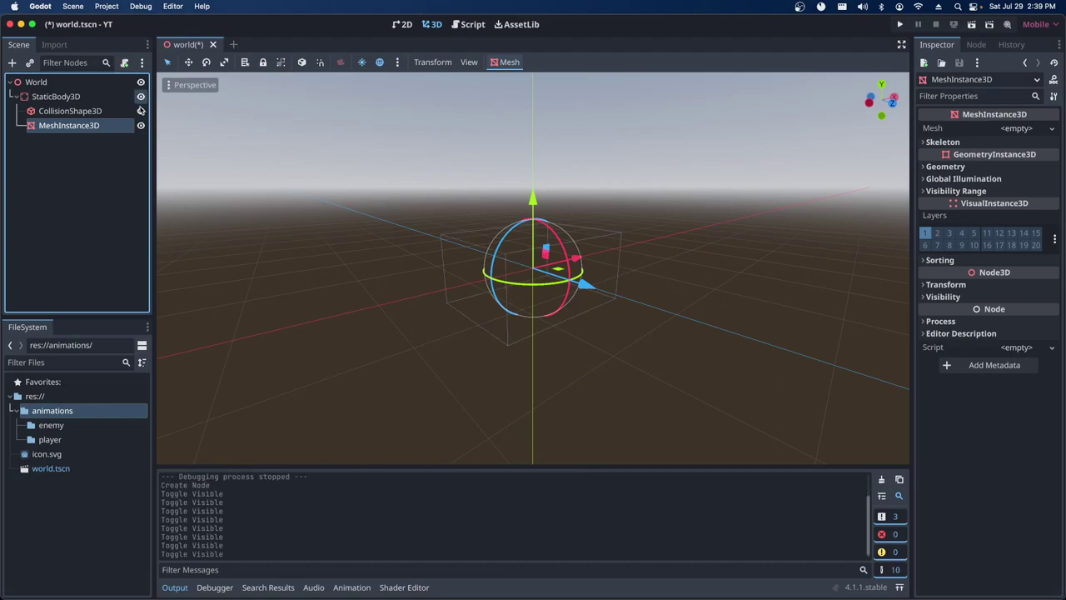
pyautogui.click(141, 100)
pyautogui.click(141, 100)
pyautogui.click(141, 100)
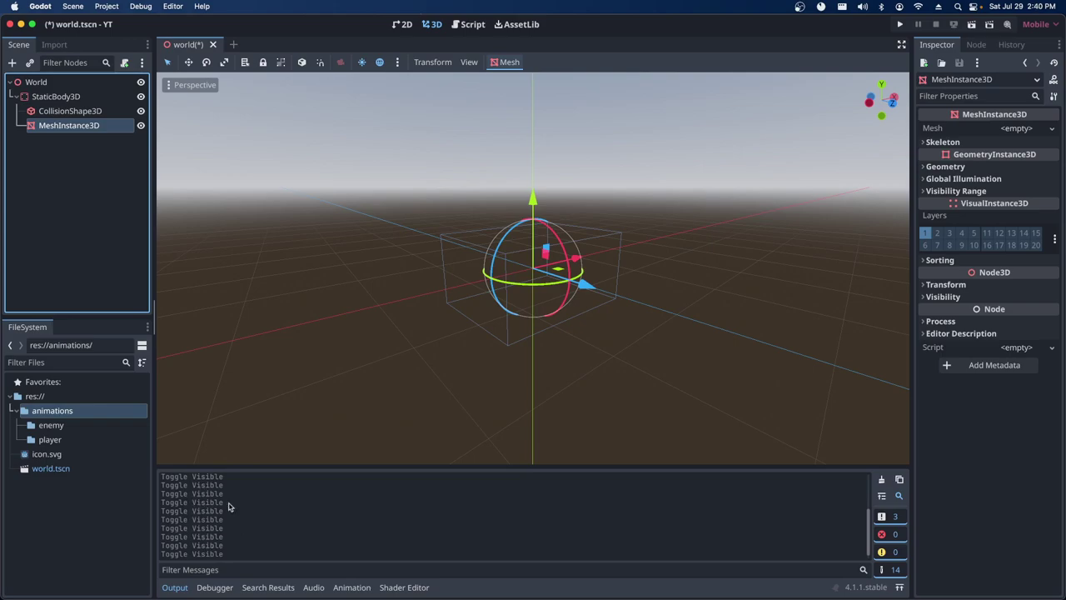
pyautogui.click(862, 556)
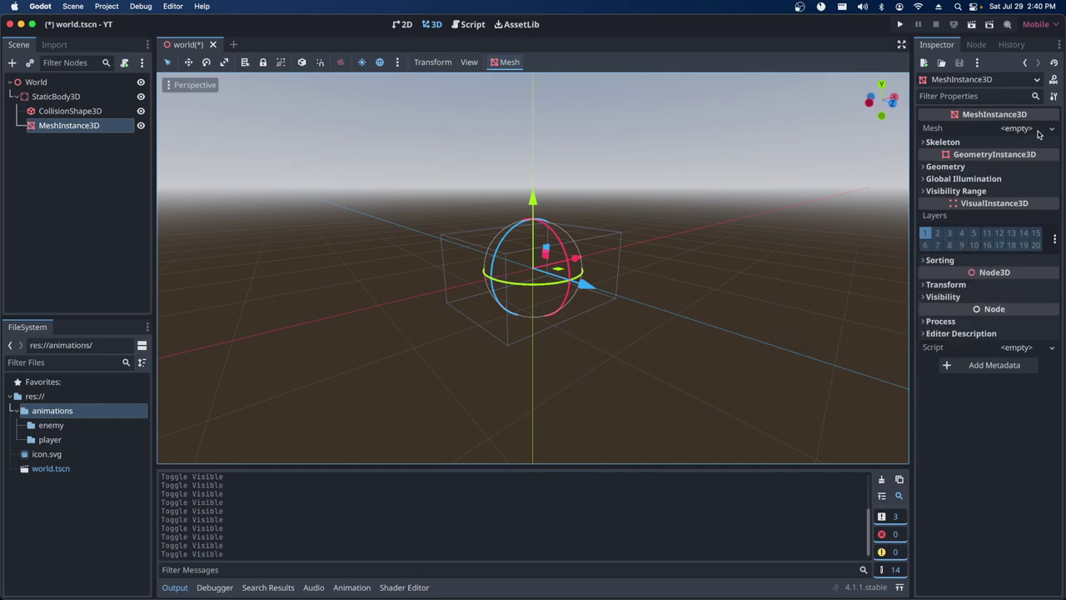
# Assign a New BoxMesh to the MeshInstance3D and expand its properties.
pyautogui.click(1038, 130)
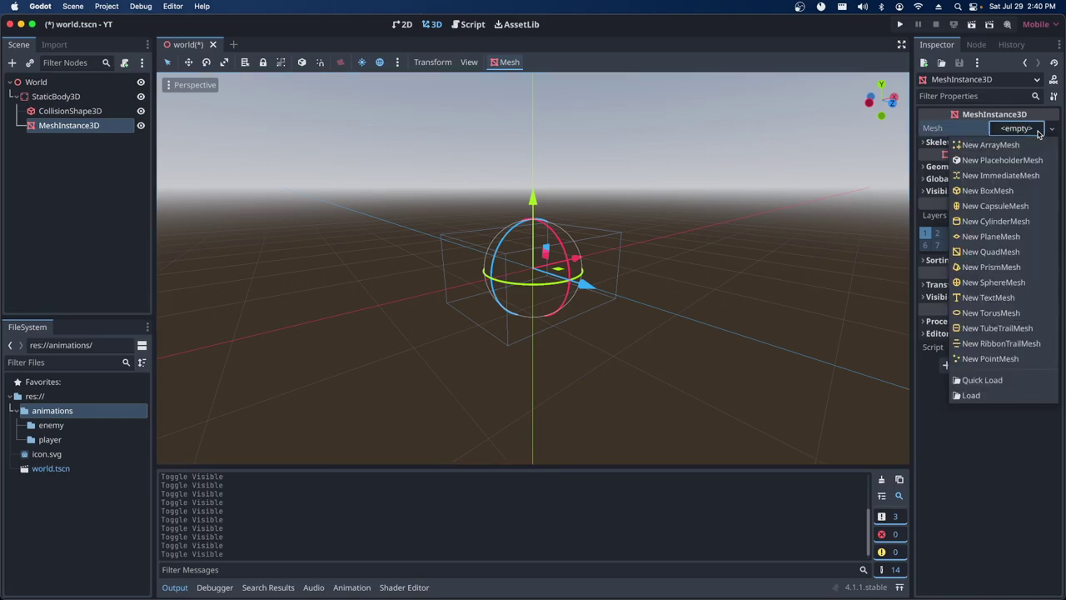
pyautogui.click(977, 193)
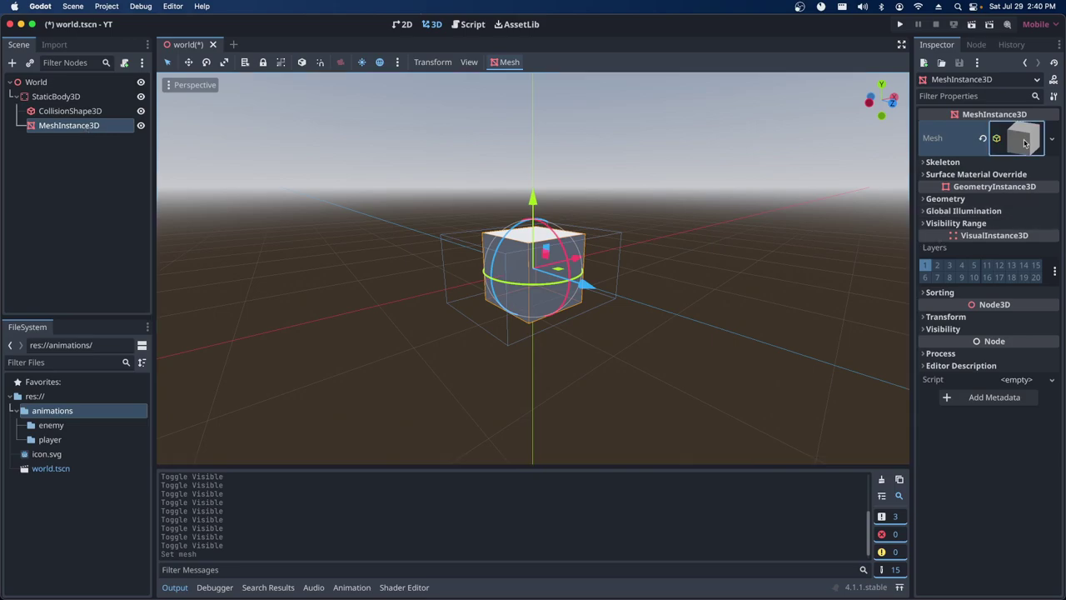
pyautogui.click(1025, 143)
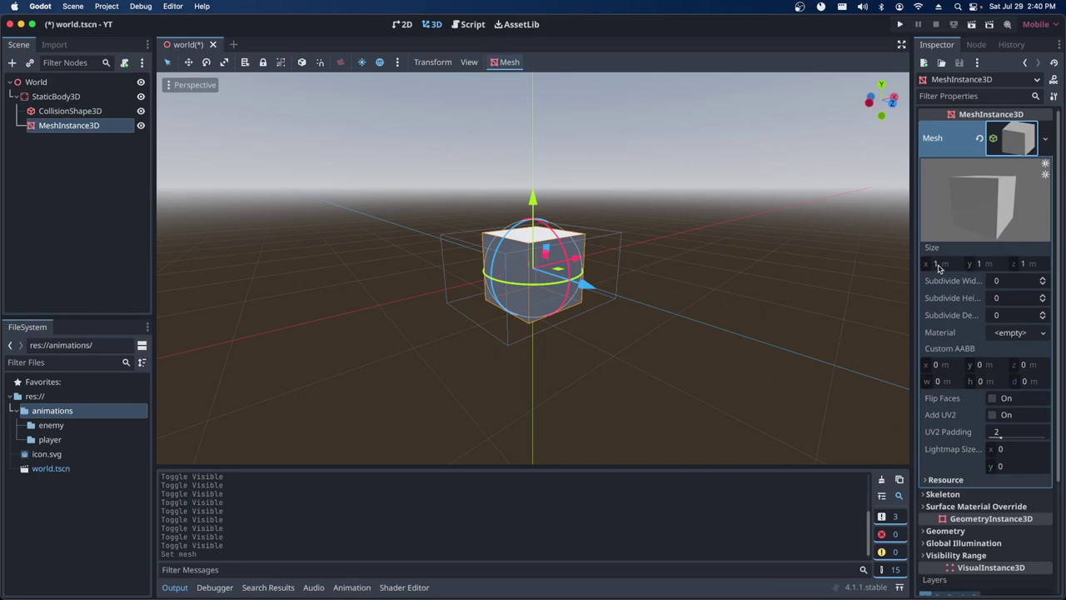
# Set the box mesh size to x 2, y 1, z 1.5.
pyautogui.moveTo(980, 264); pyautogui.dragTo(1008, 263)
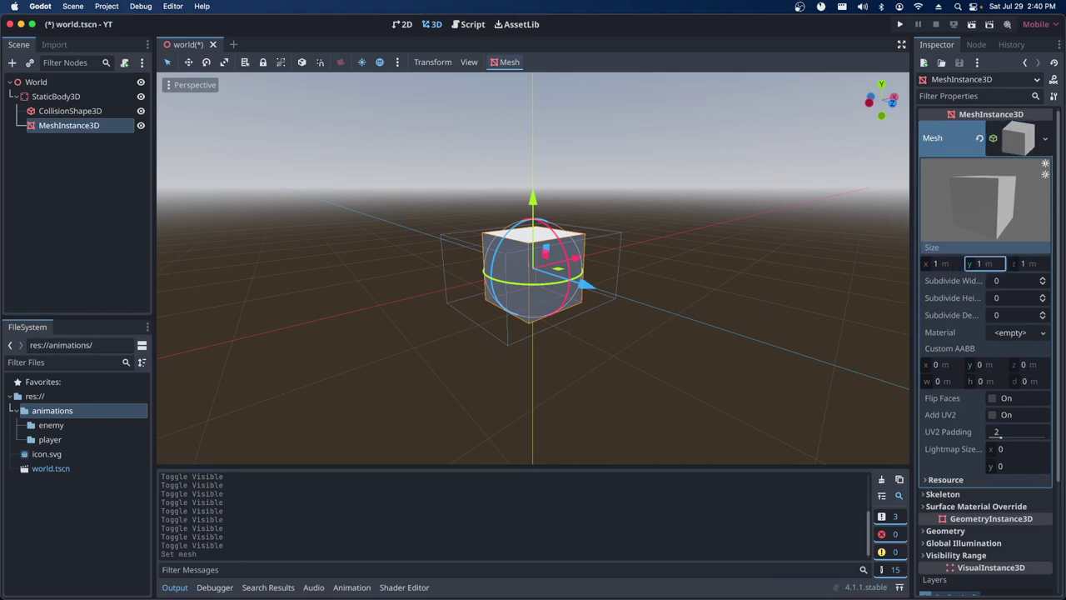
pyautogui.click(985, 263)
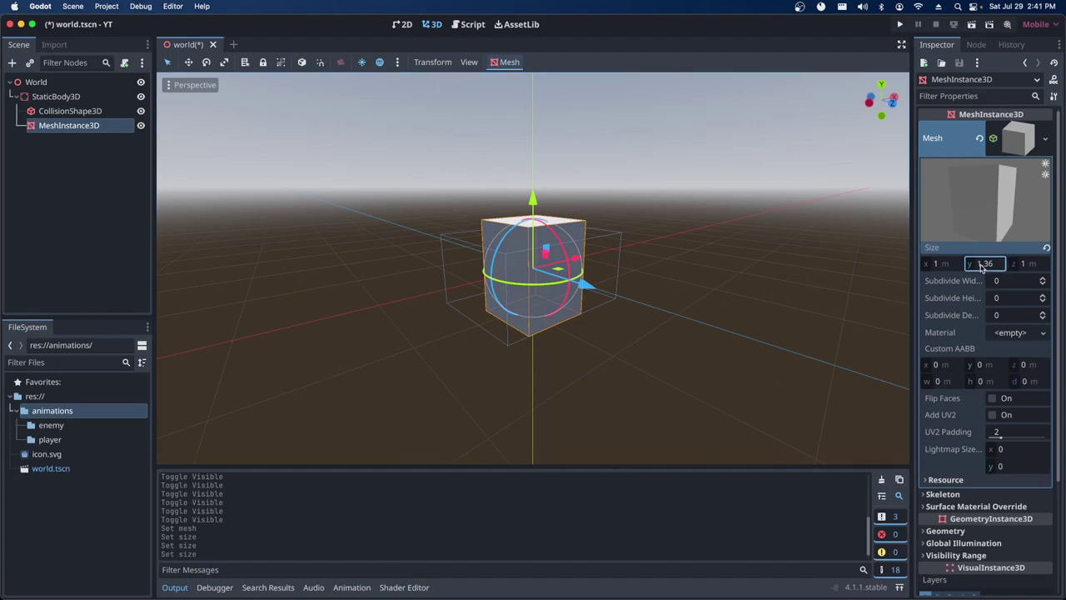
pyautogui.write('1')
pyautogui.press('Return')
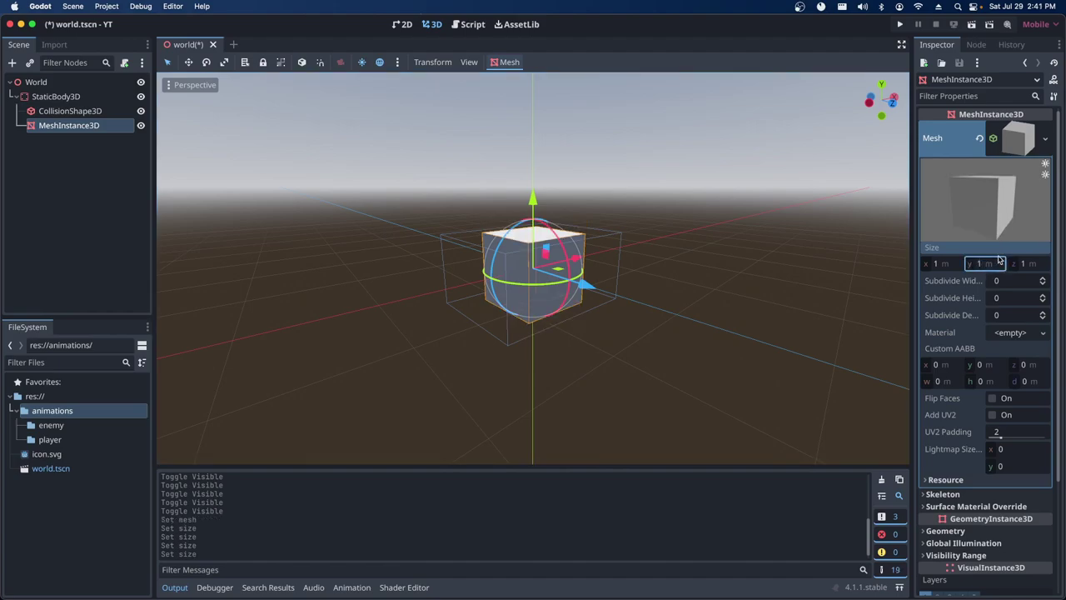
pyautogui.click(1029, 263)
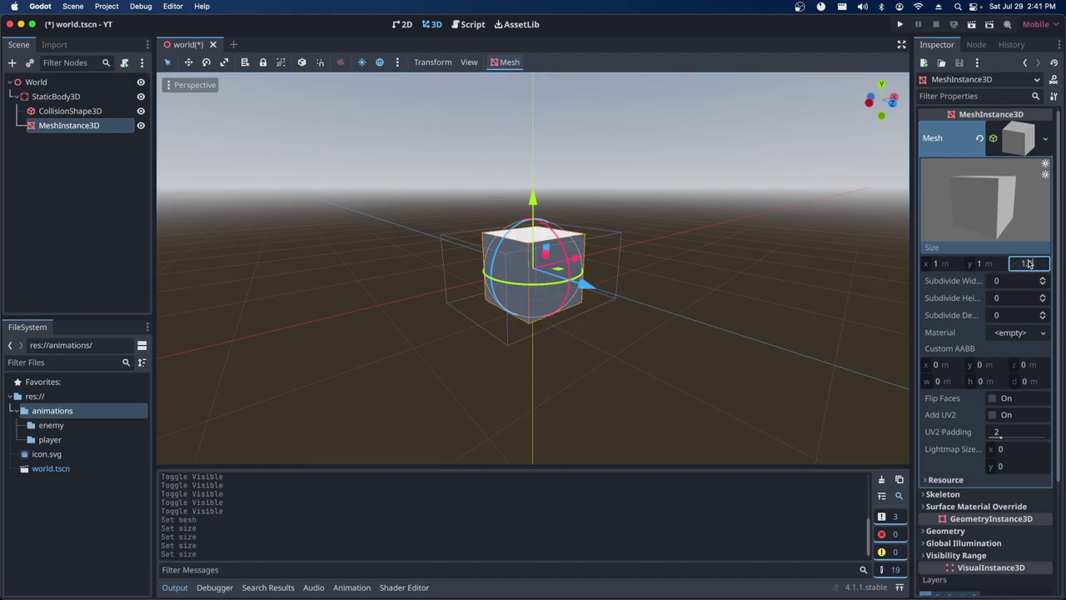
pyautogui.write('1.5')
pyautogui.press('Return')
pyautogui.click(942, 263)
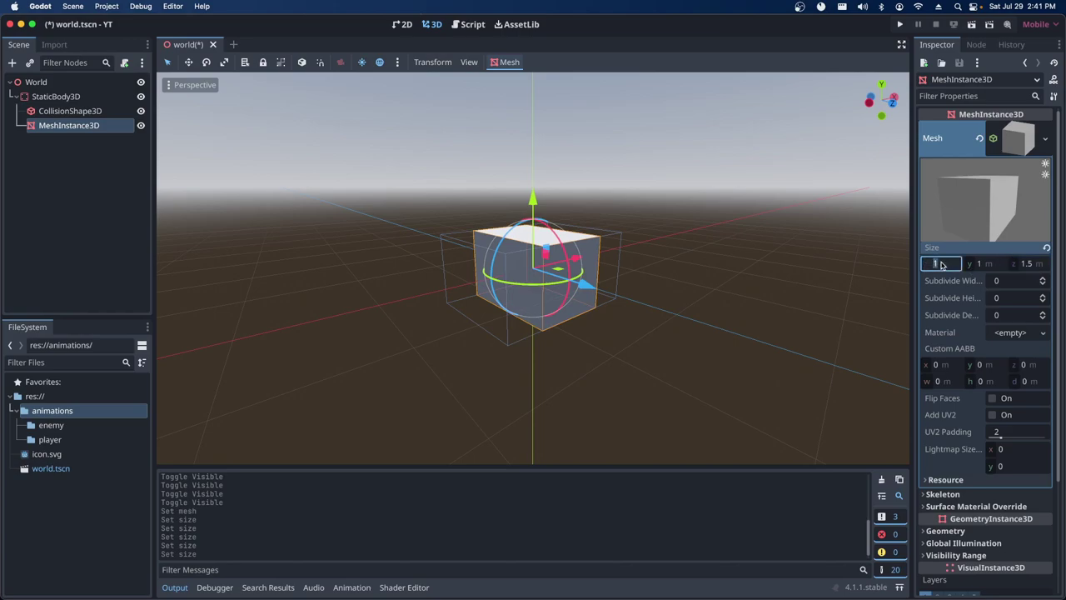
pyautogui.write('3')
pyautogui.press('Return')
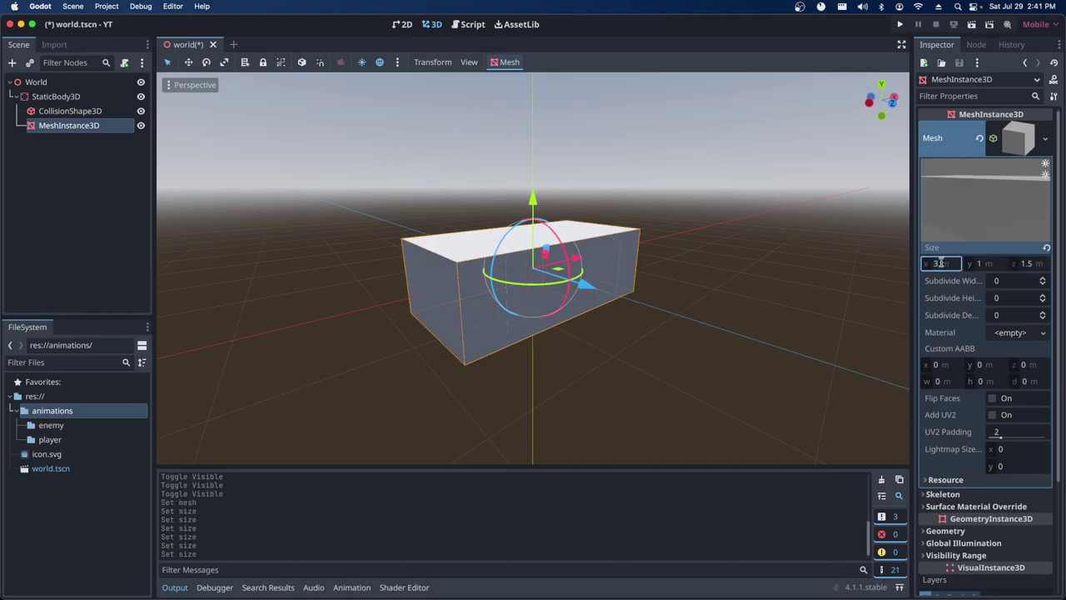
pyautogui.click(939, 263)
pyautogui.write('2')
pyautogui.press('Return')
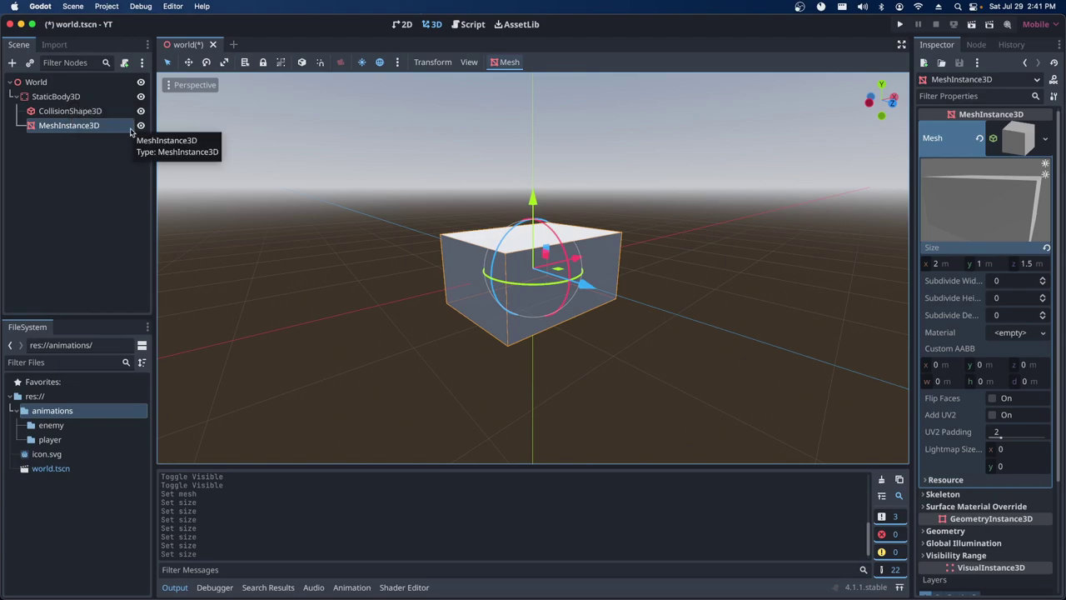
# Delete StaticBody3D with its CollisionShape3D and MeshInstance3D children, leaving only World.
pyautogui.click(67, 96)
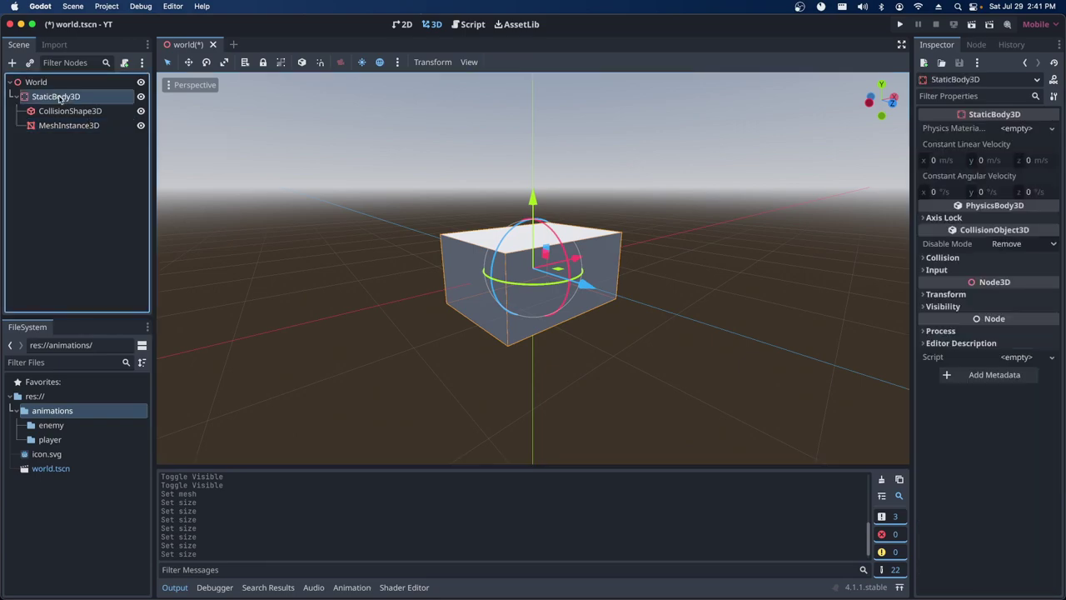
pyautogui.rightClick(60, 99)
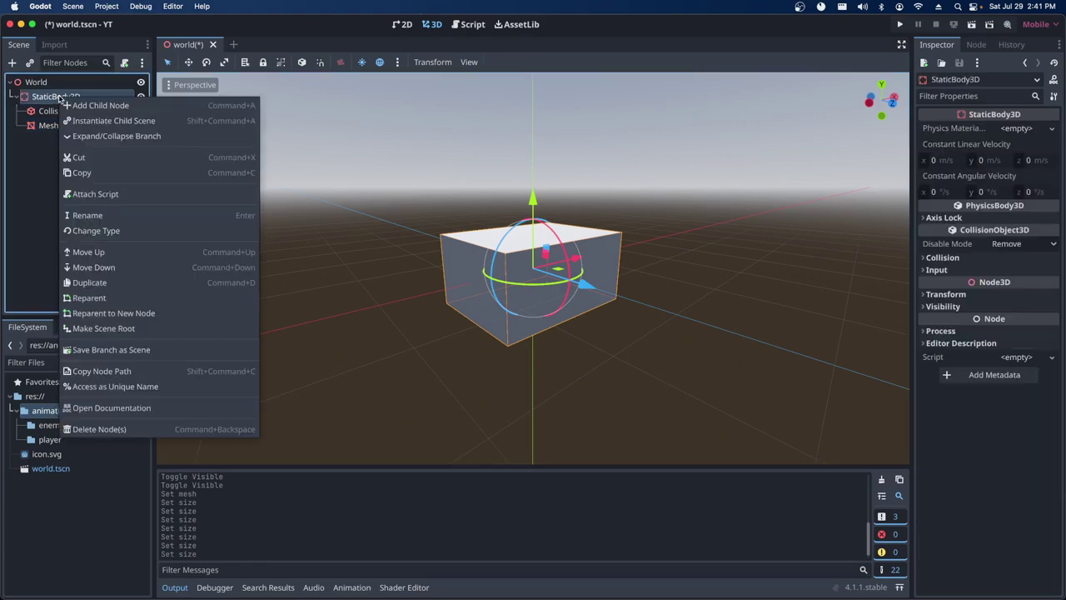
pyautogui.click(97, 429)
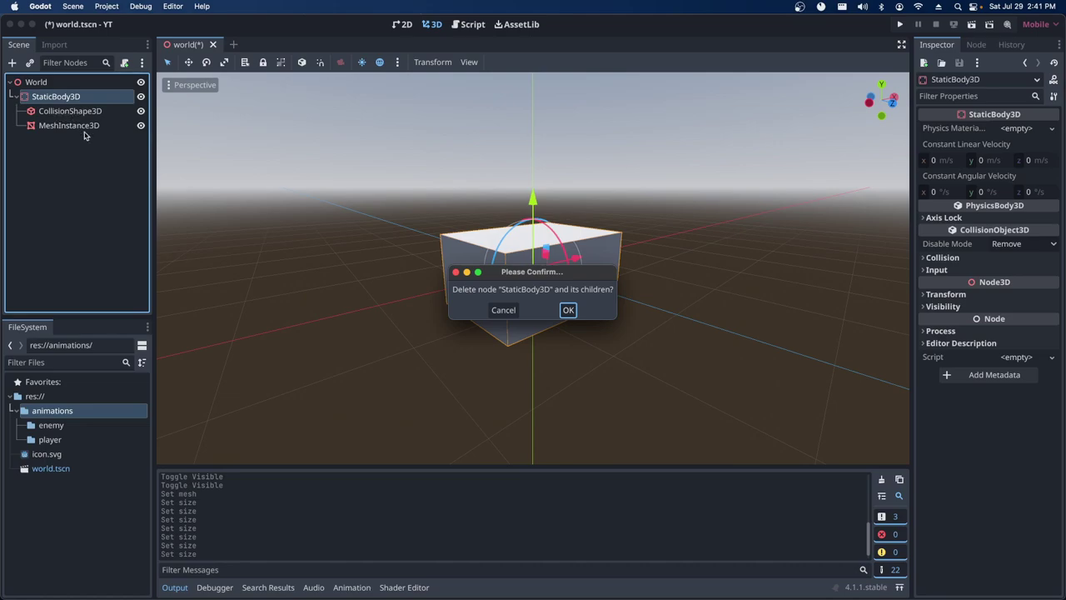
pyautogui.click(569, 311)
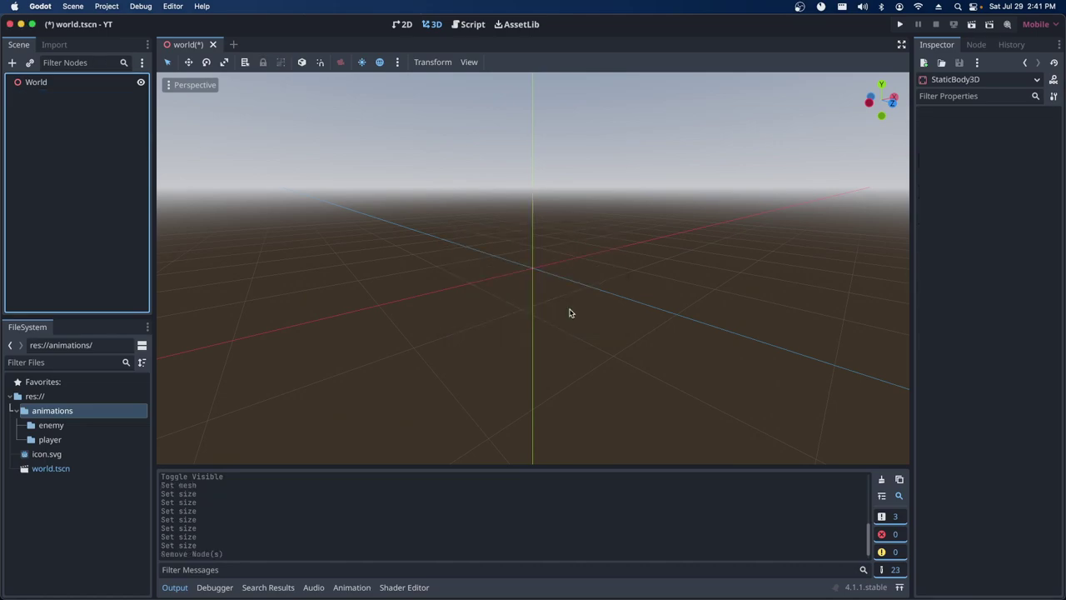
# Add a MeshInstance3D directly under World, with its Mesh property still empty.
pyautogui.click(43, 89)
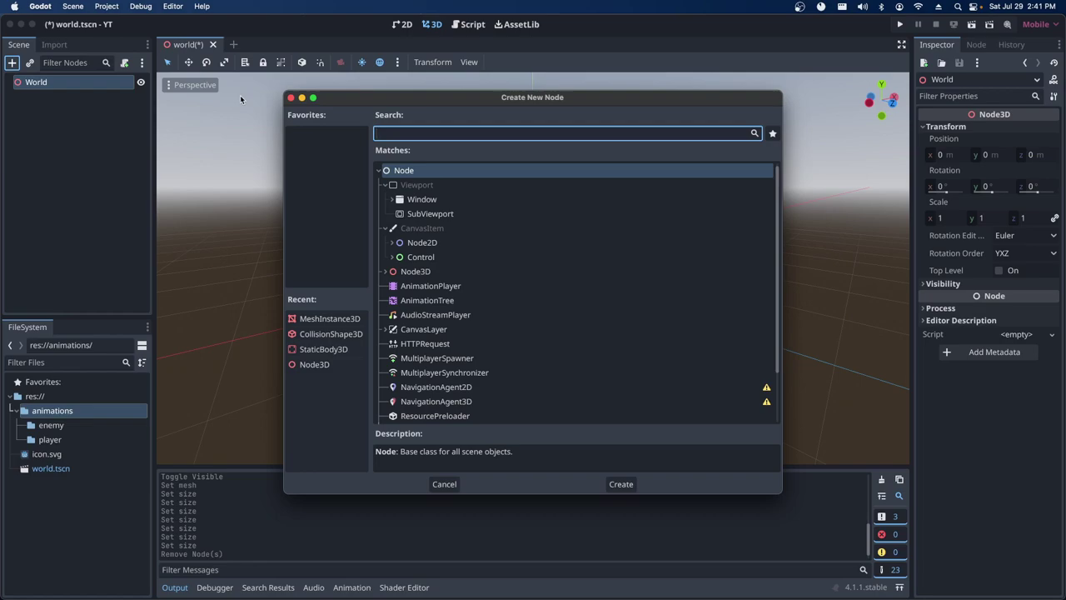
pyautogui.write('mesh')
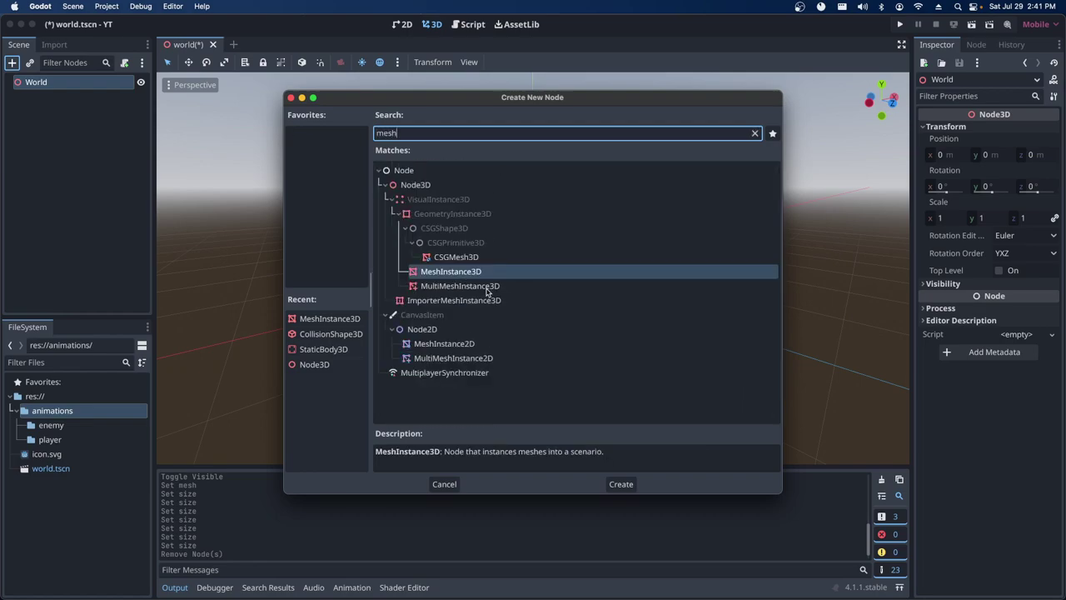
pyautogui.click(621, 484)
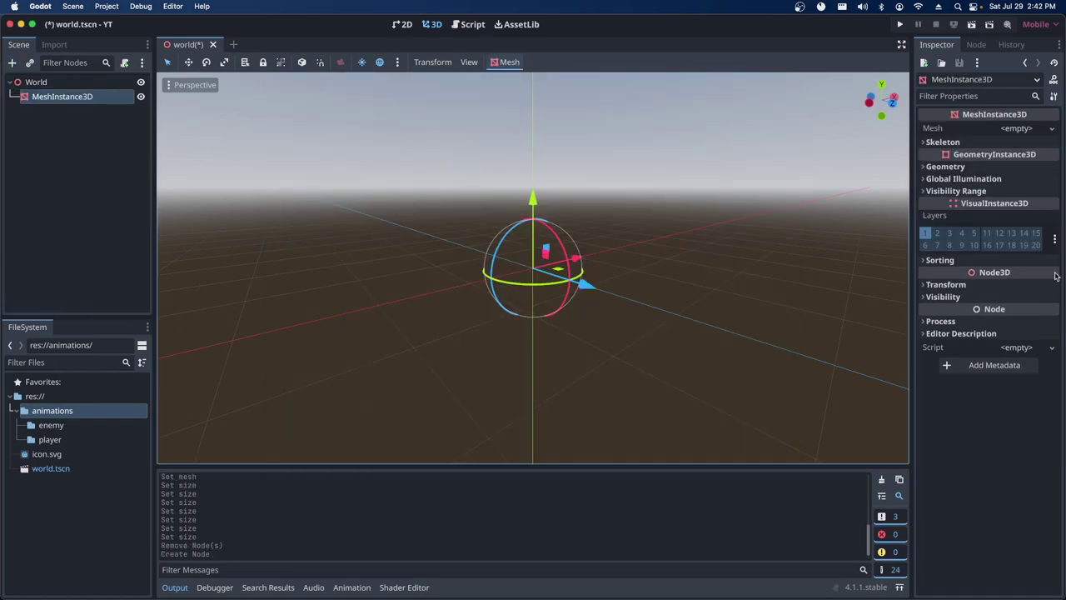
pyautogui.click(1051, 129)
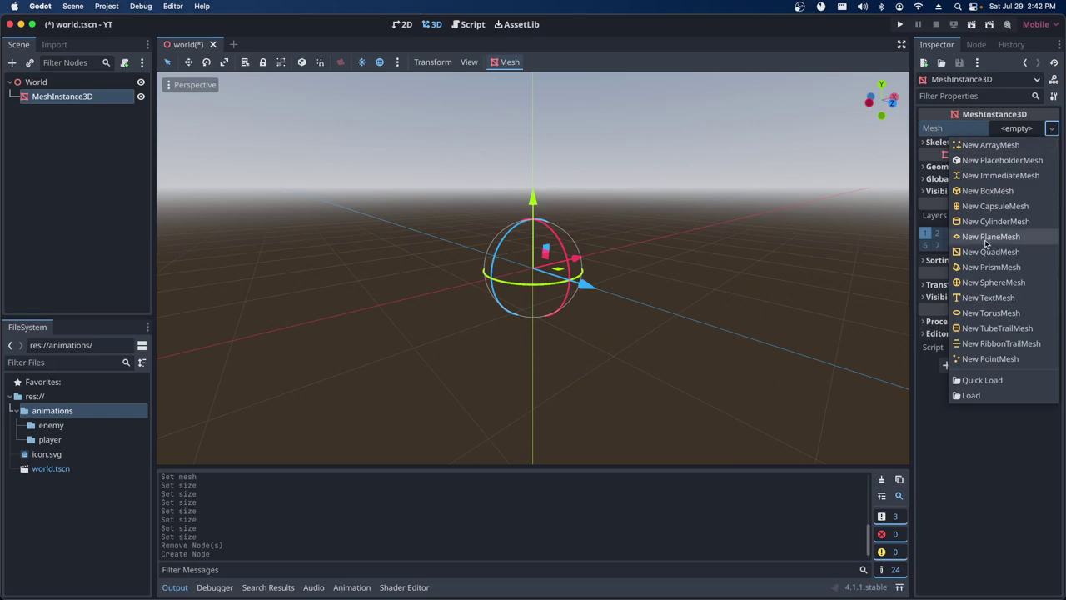
# Give the new MeshInstance3D a plane mesh sized 5 m by 8 m as the floor.
pyautogui.click(988, 240)
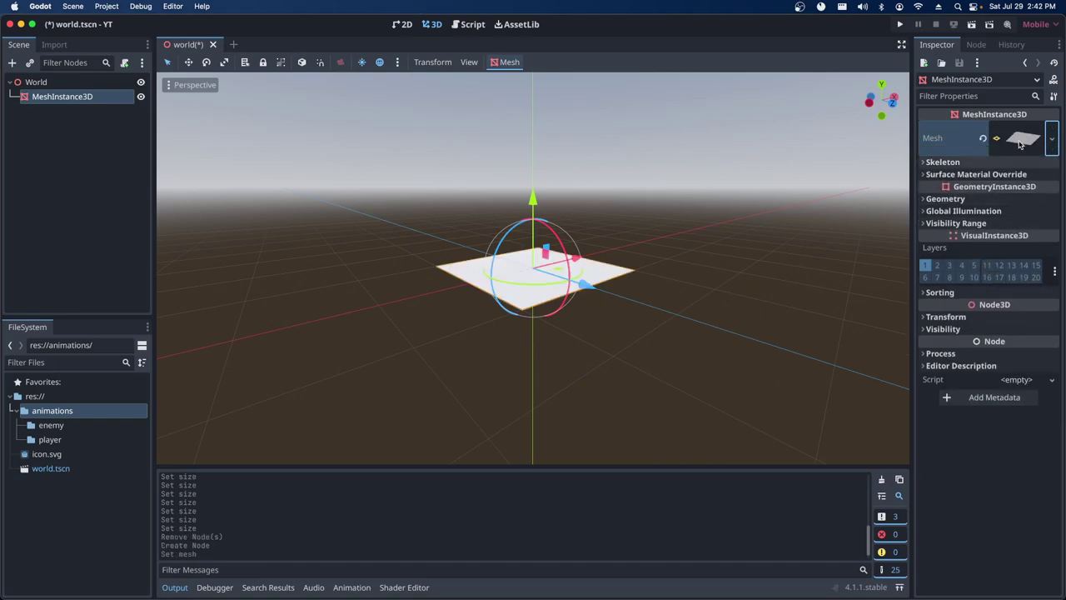
pyautogui.click(1020, 145)
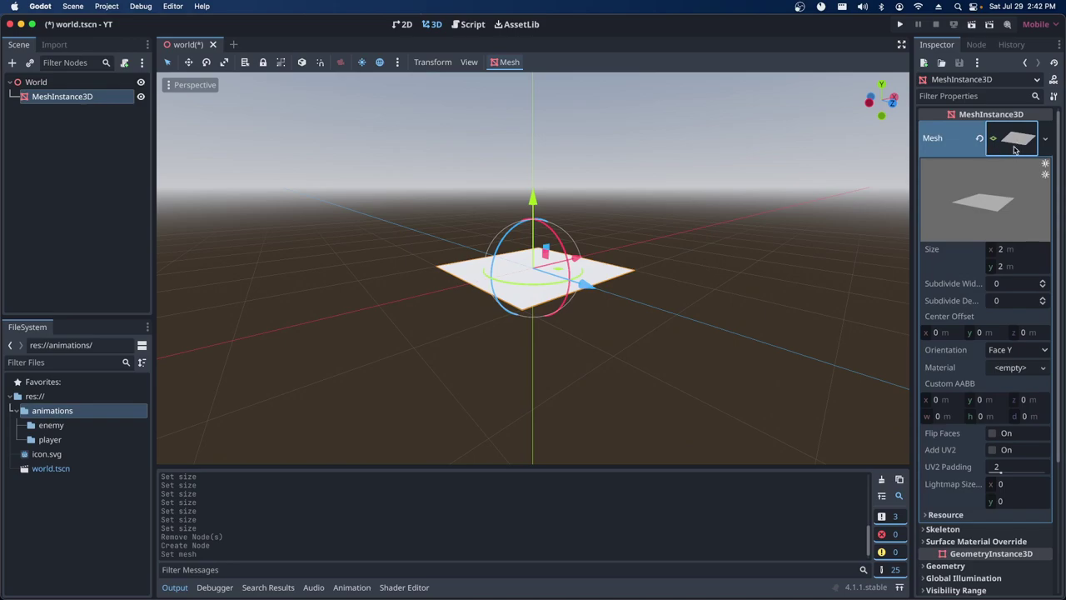
pyautogui.click(1005, 251)
pyautogui.write('5')
pyautogui.press('Return')
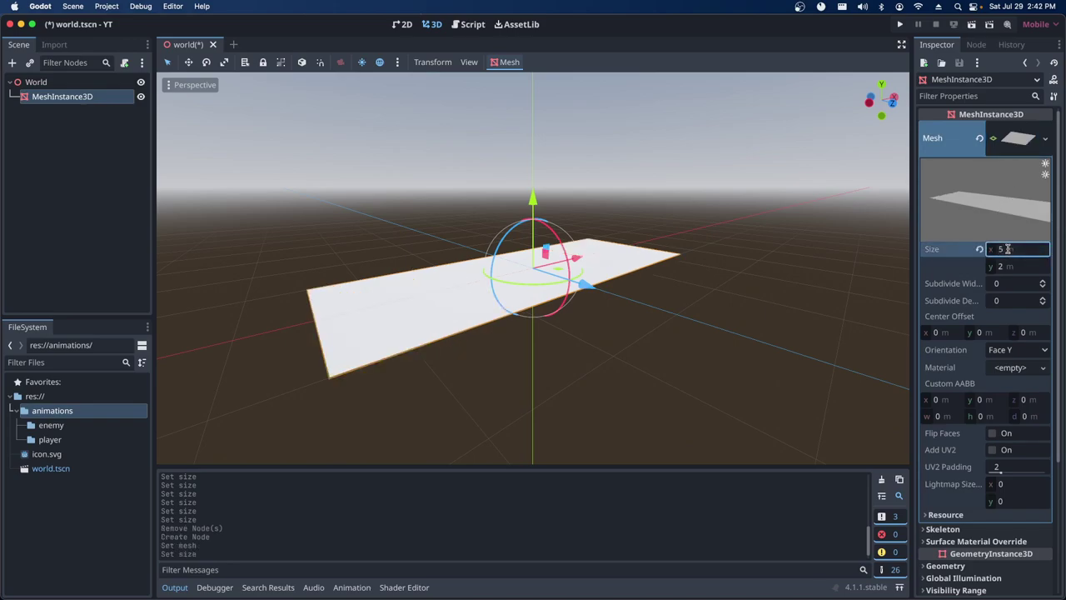
pyautogui.click(1009, 267)
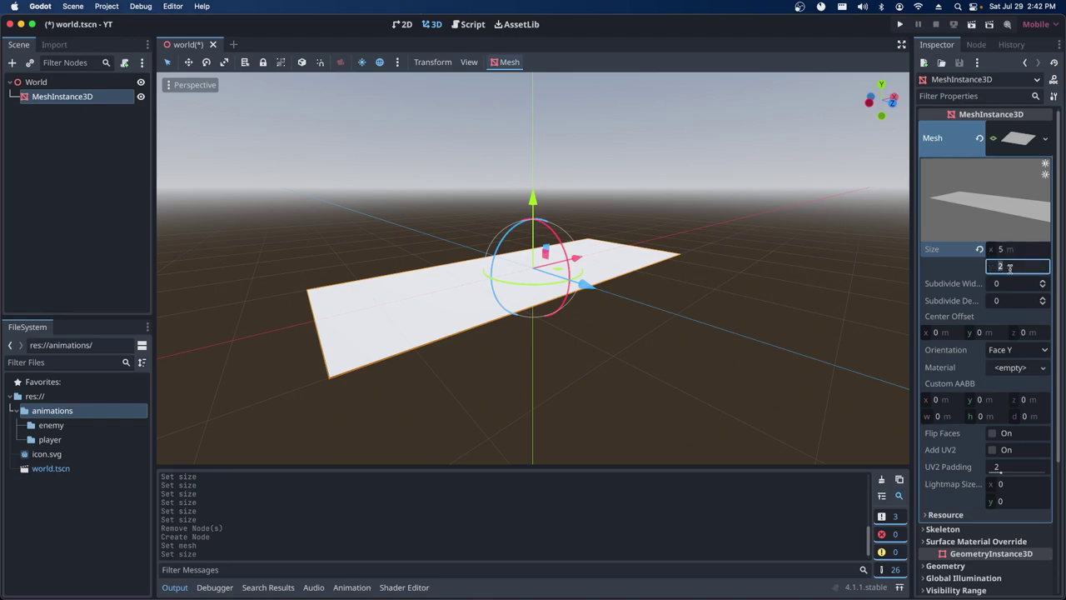
pyautogui.write('3')
pyautogui.press('Return')
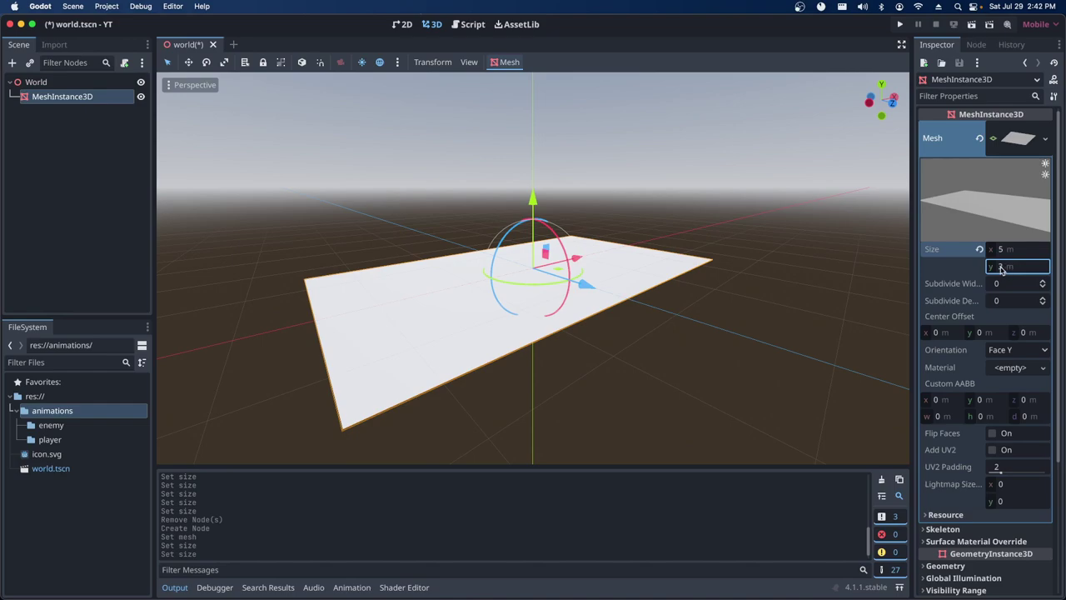
pyautogui.click(1011, 266)
pyautogui.write('8')
pyautogui.press('Return')
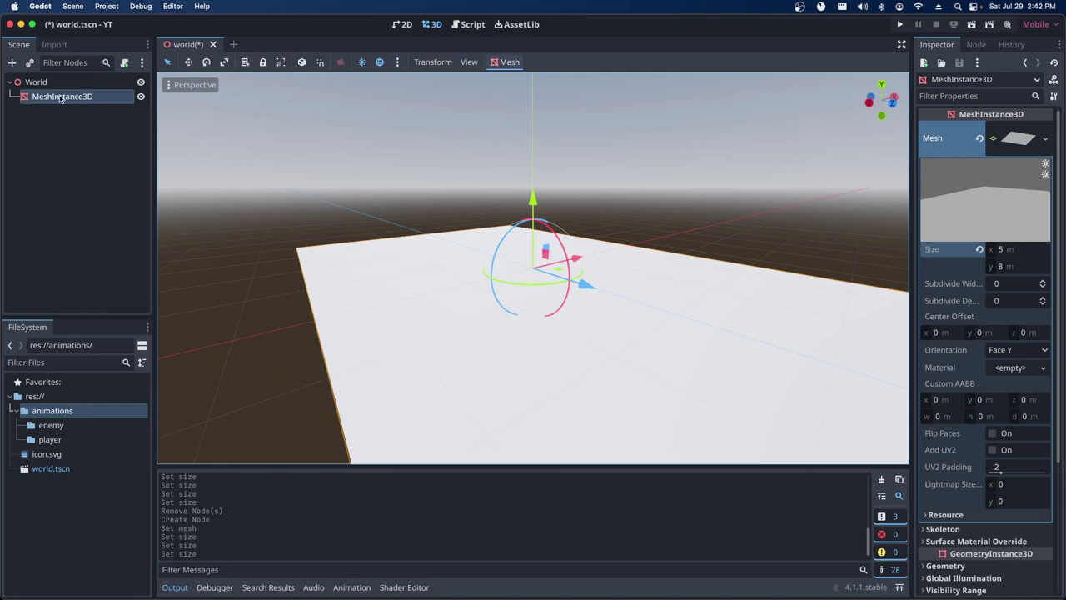
pyautogui.click(504, 65)
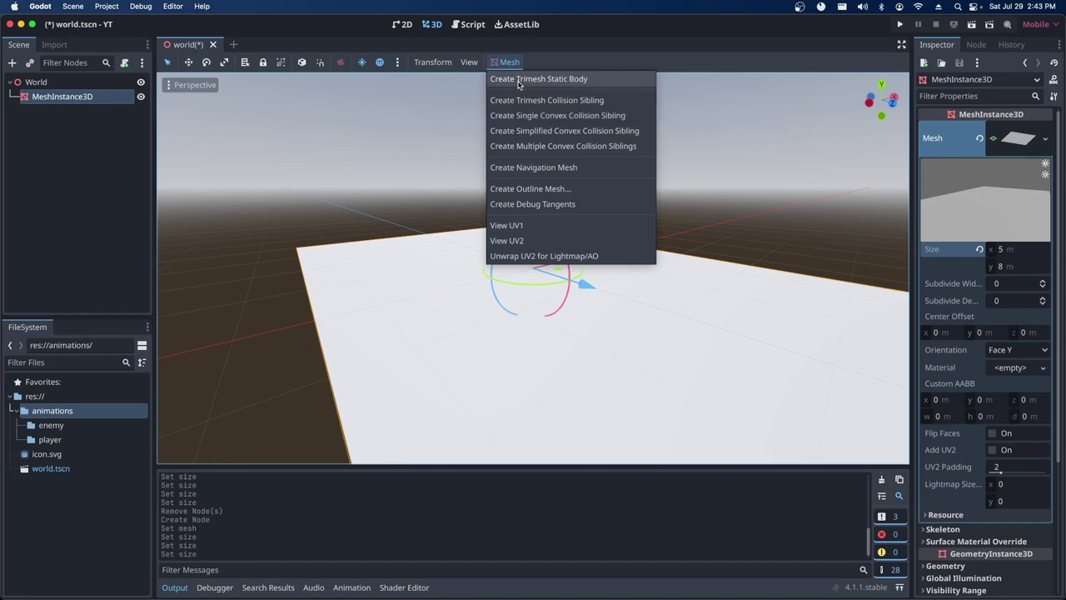
# Generate a trimesh StaticBody3D with CollisionShape3D from the floor plane, then hide the nodes to inspect it.
pyautogui.click(519, 80)
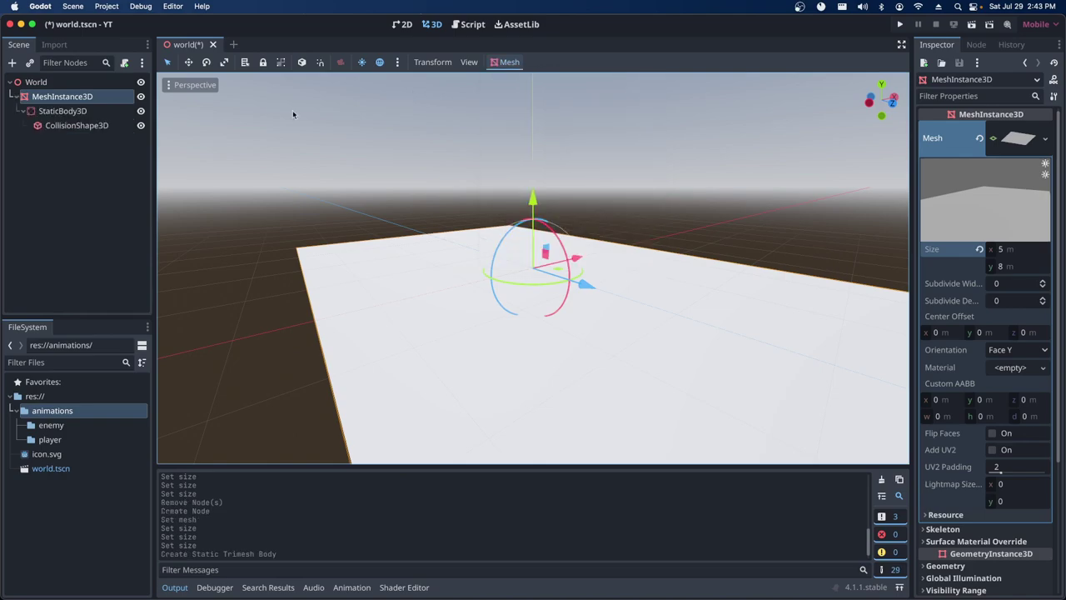
pyautogui.click(140, 97)
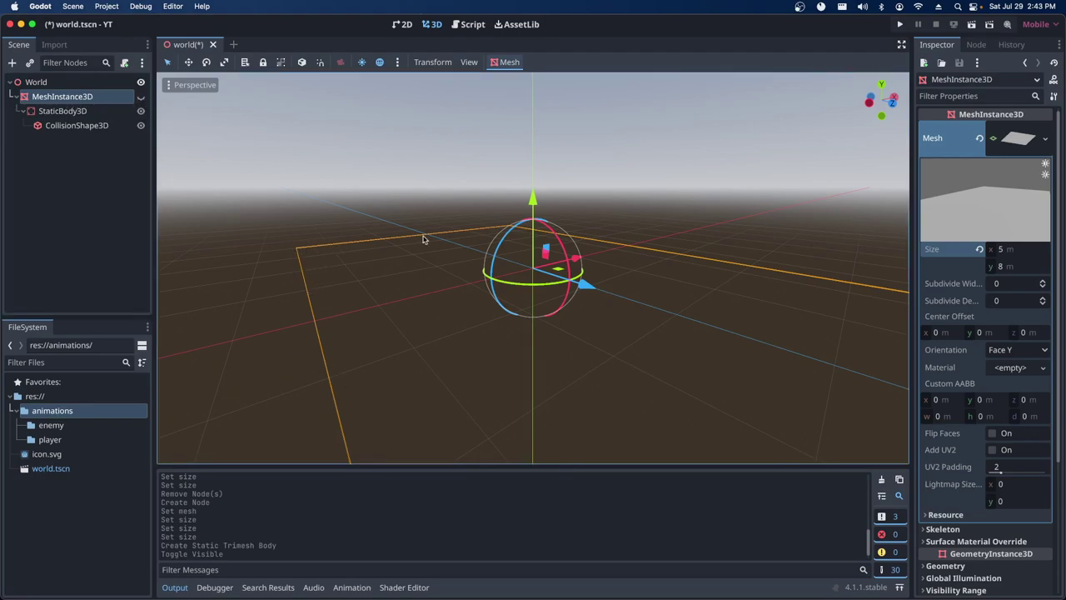
pyautogui.click(140, 112)
pyautogui.click(140, 125)
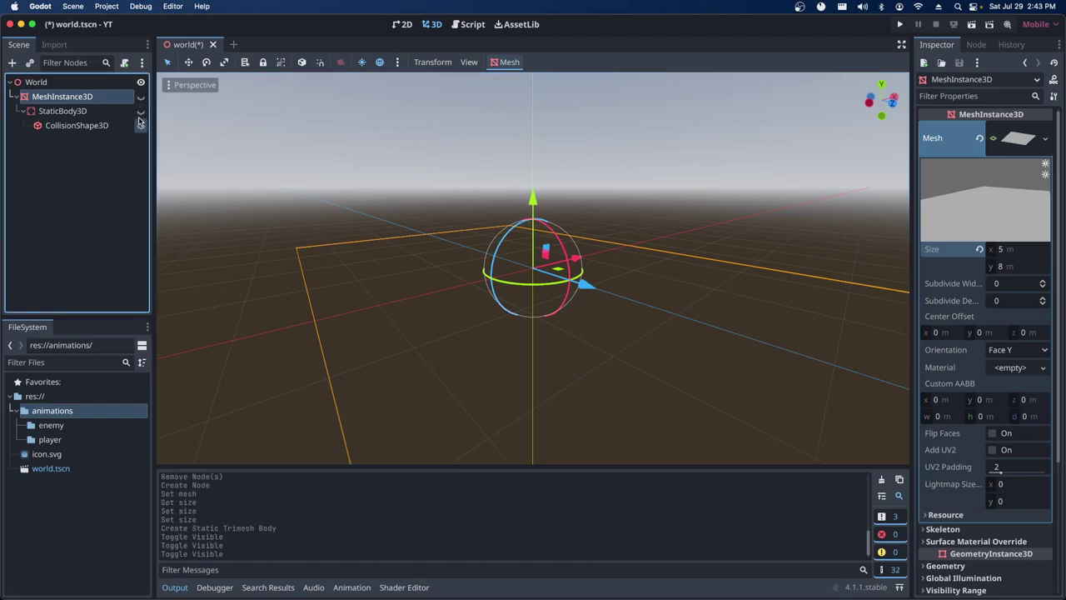
# Show the floor nodes again and drag the plane's width down to 3.91 m.
pyautogui.click(140, 125)
pyautogui.click(140, 111)
pyautogui.click(140, 97)
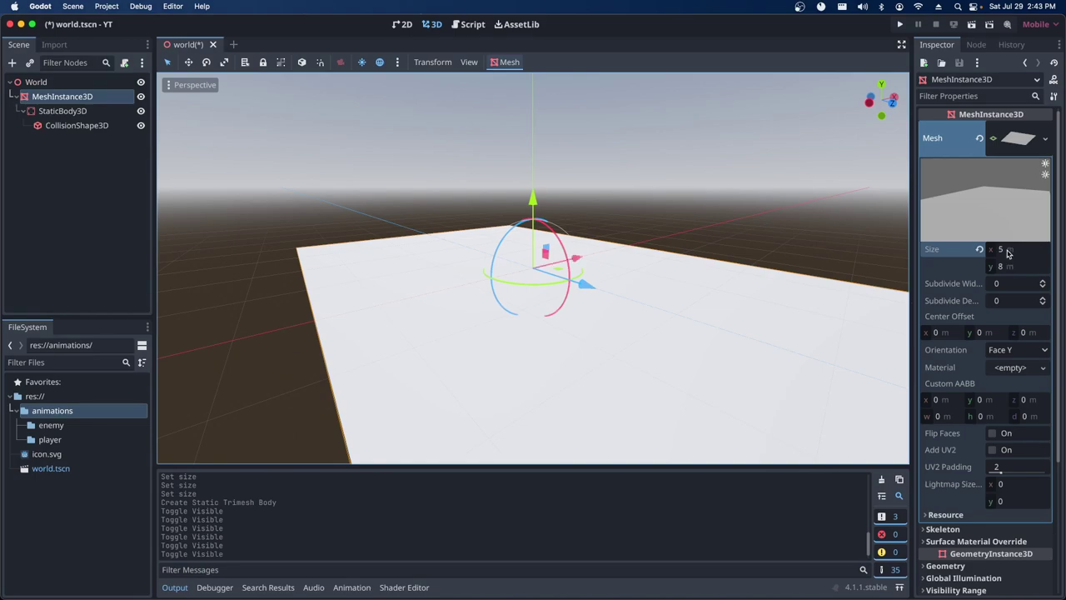
pyautogui.moveTo(1008, 253)
pyautogui.mouseDown()
pyautogui.moveTo(983, 253)
pyautogui.moveTo(991, 249)
pyautogui.mouseUp()
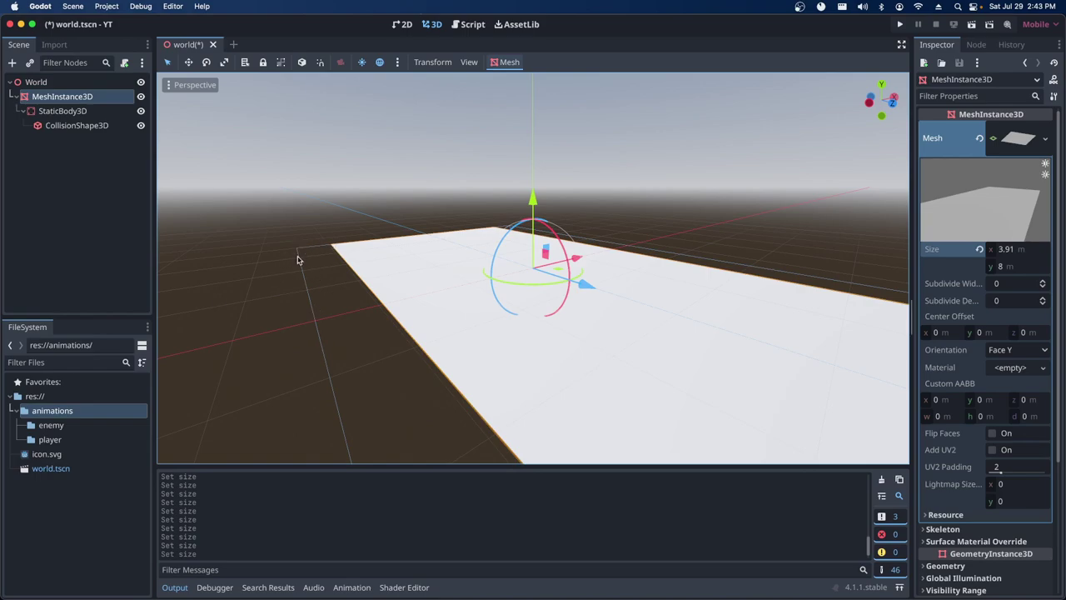
# Set the floor plane's x size to 3 m.
pyautogui.click(67, 113)
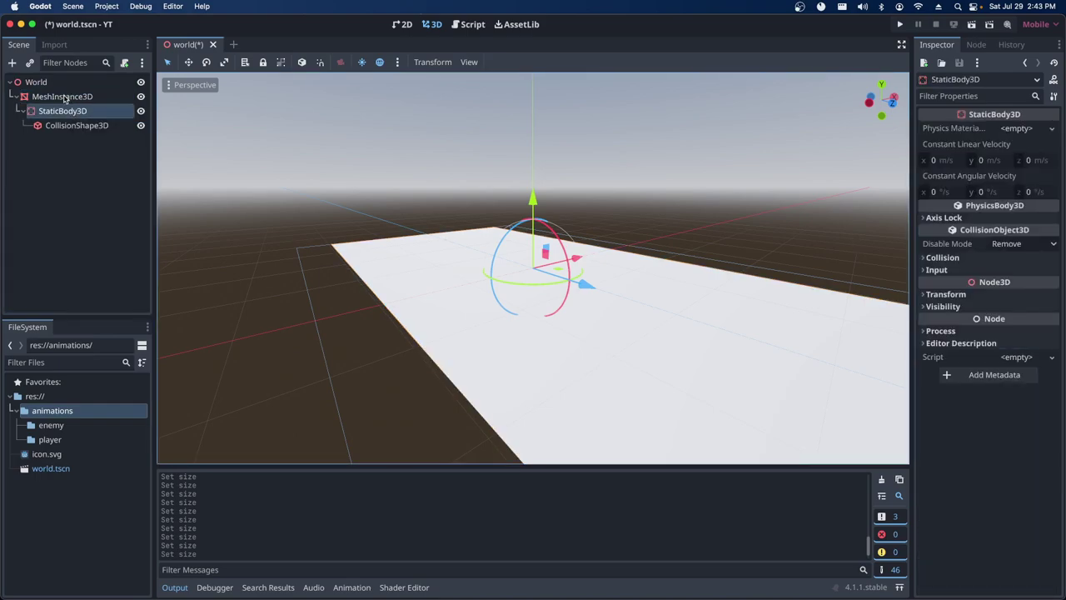
pyautogui.click(66, 98)
pyautogui.click(1008, 249)
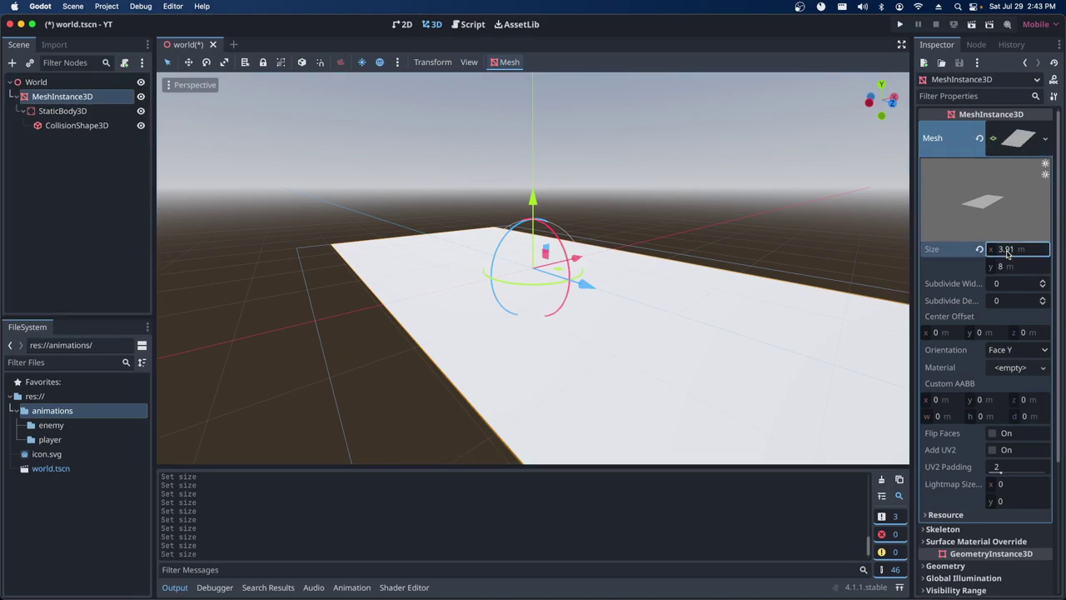
pyautogui.write('3')
pyautogui.press('Return')
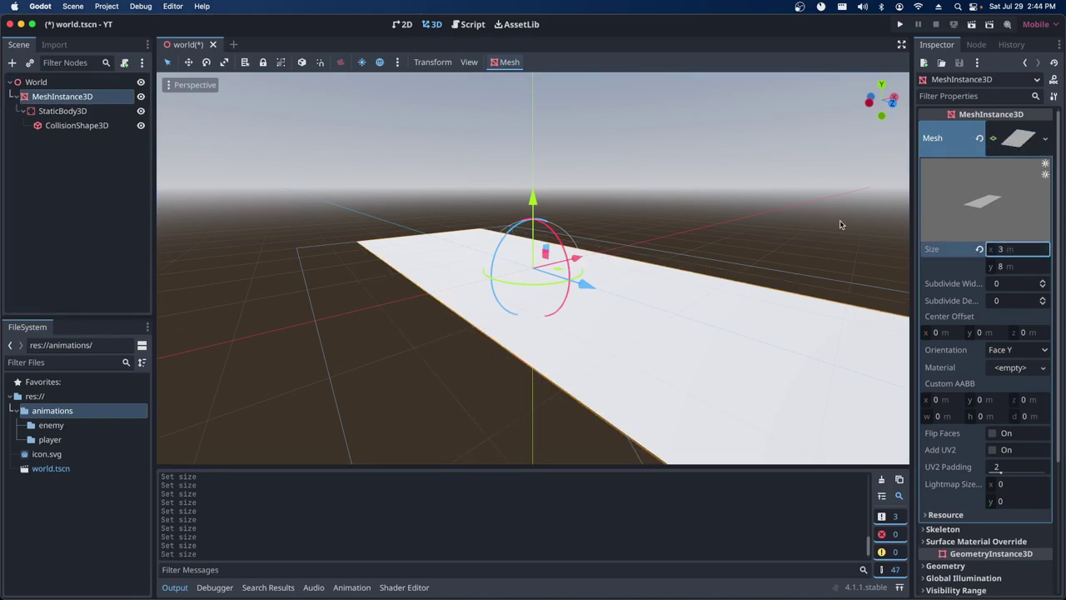
pyautogui.click(1009, 250)
pyautogui.write('5')
pyautogui.press('Return')
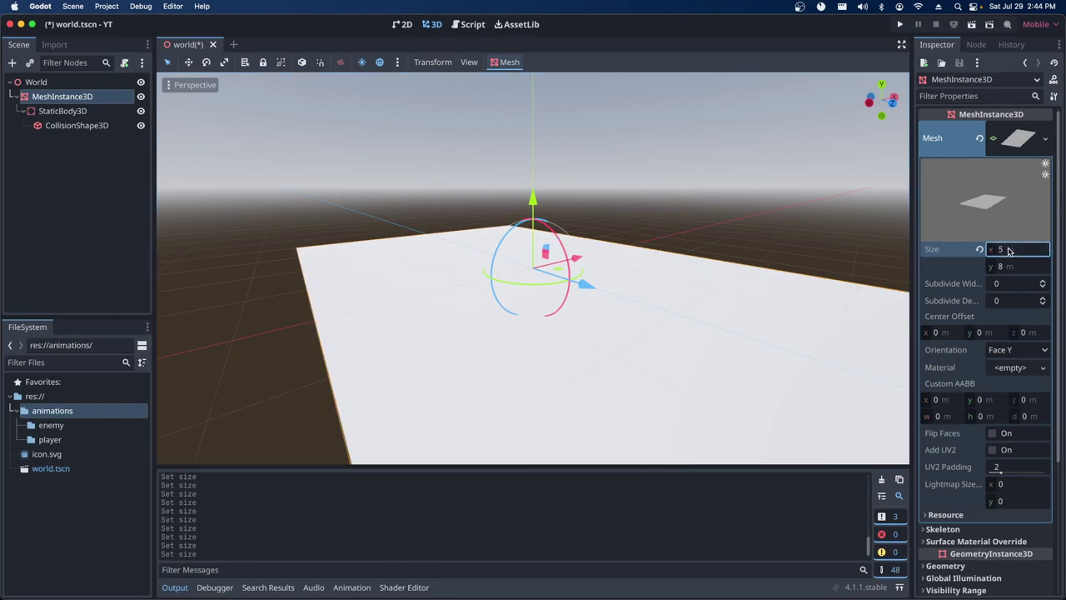
pyautogui.click(1017, 248)
pyautogui.write('3')
pyautogui.press('Return')
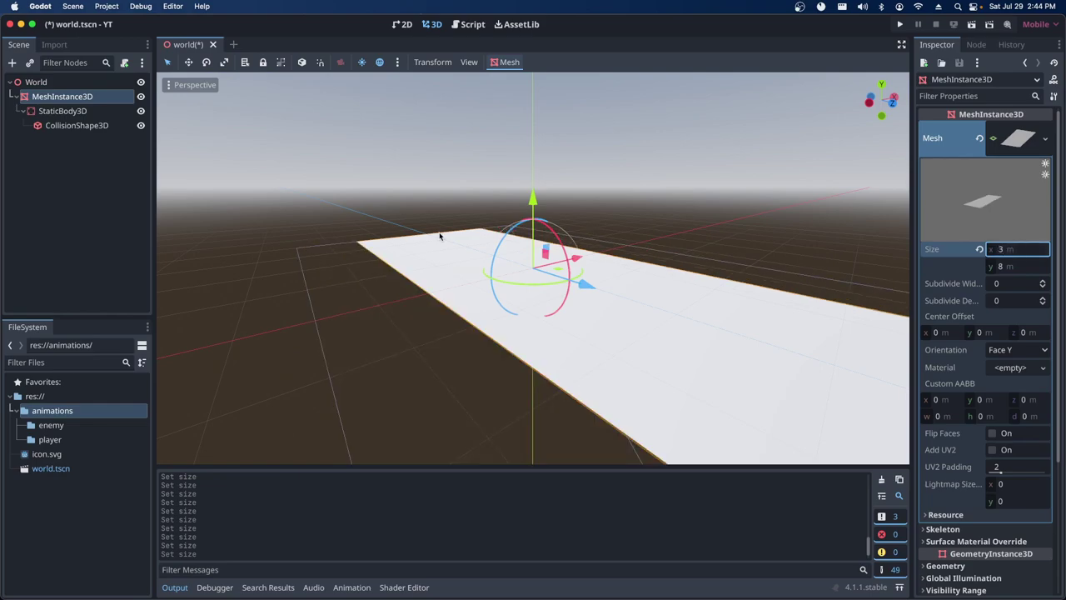
# Delete the generated StaticBody3D and its CollisionShape3D from the floor.
pyautogui.click(53, 113)
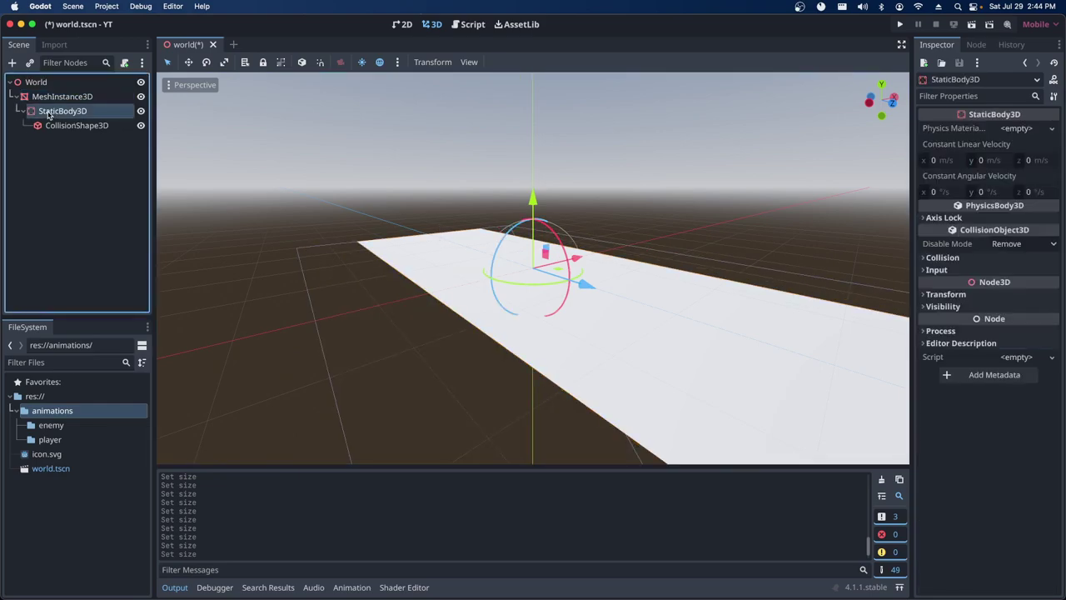
pyautogui.rightClick(53, 113)
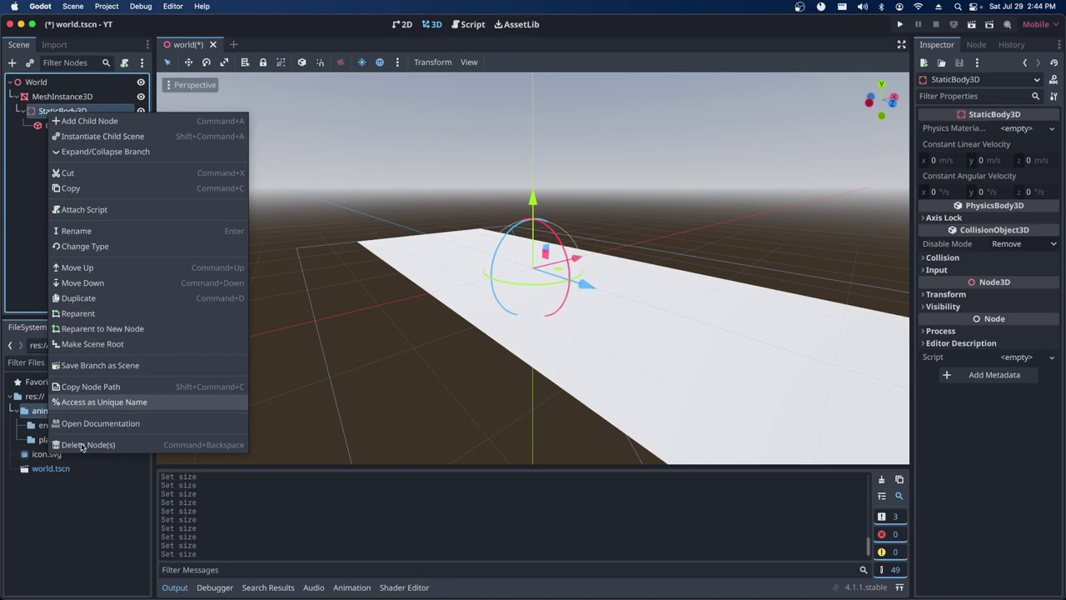
pyautogui.click(39, 111)
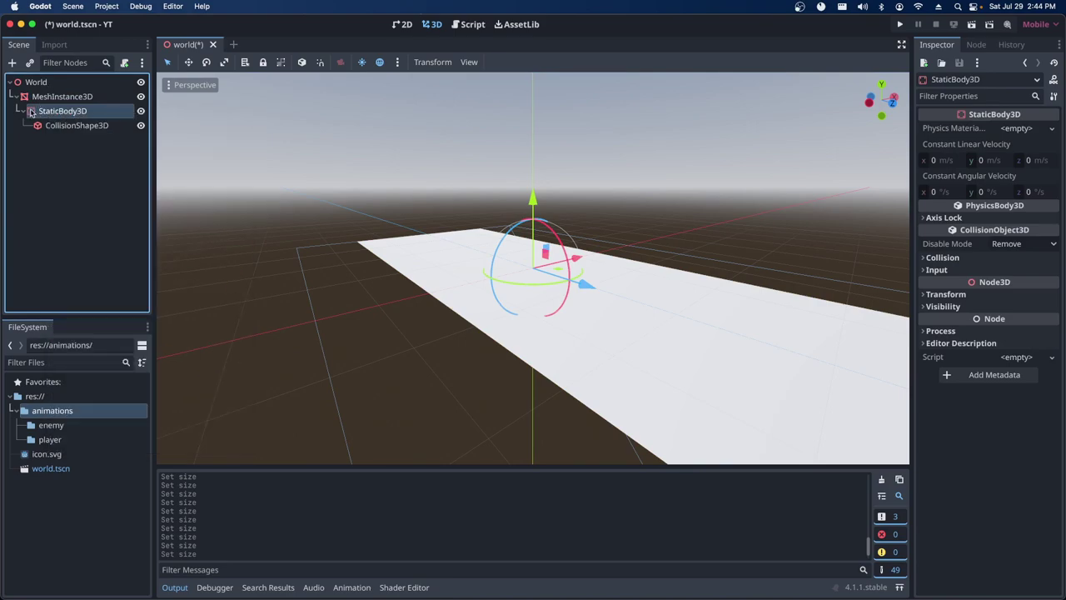
pyautogui.rightClick(39, 112)
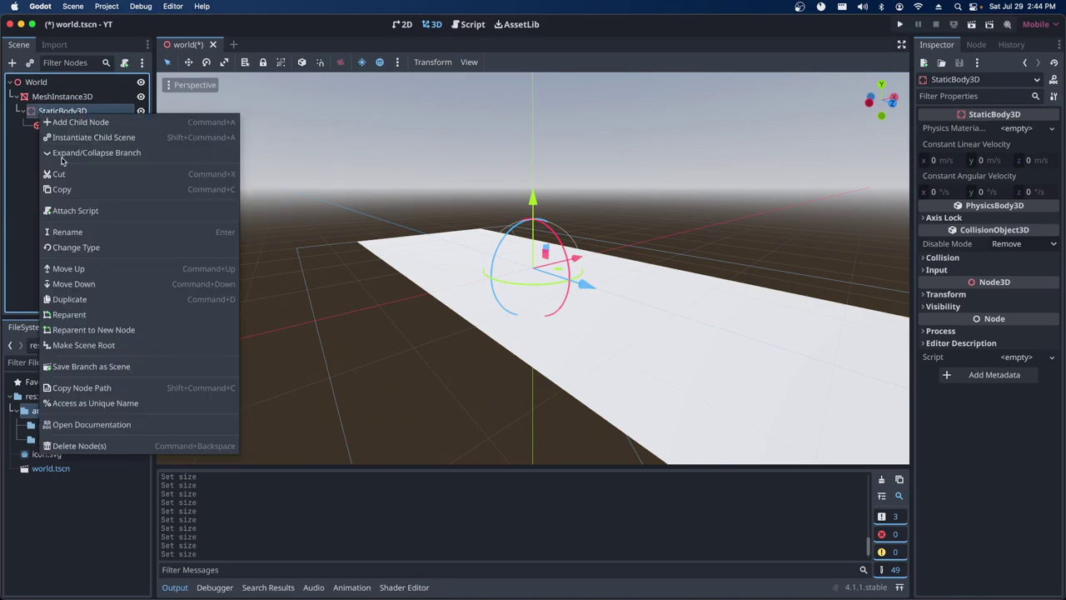
pyautogui.click(80, 447)
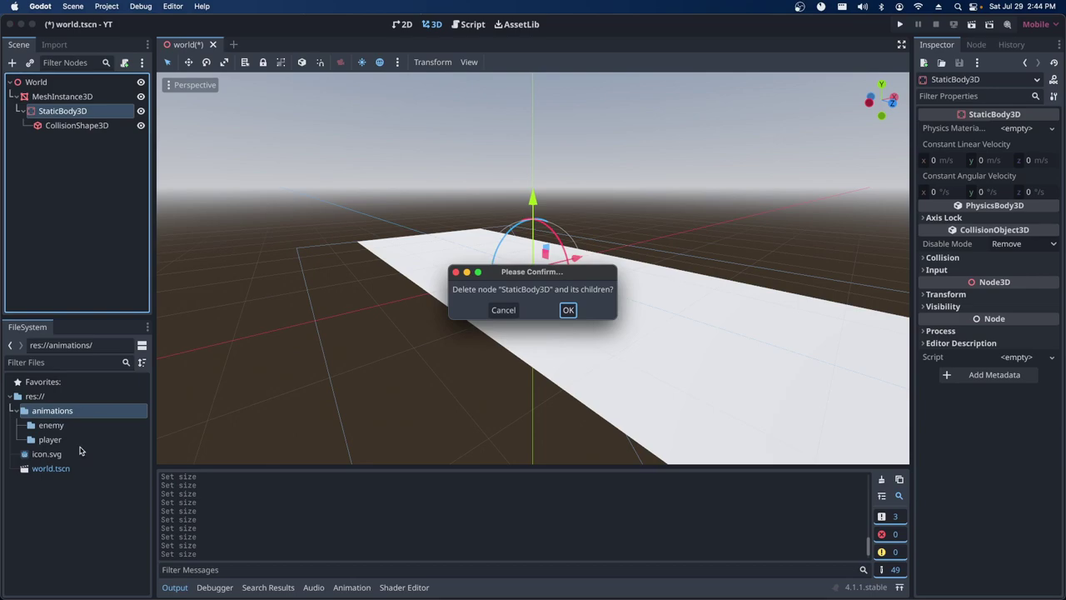
pyautogui.click(567, 309)
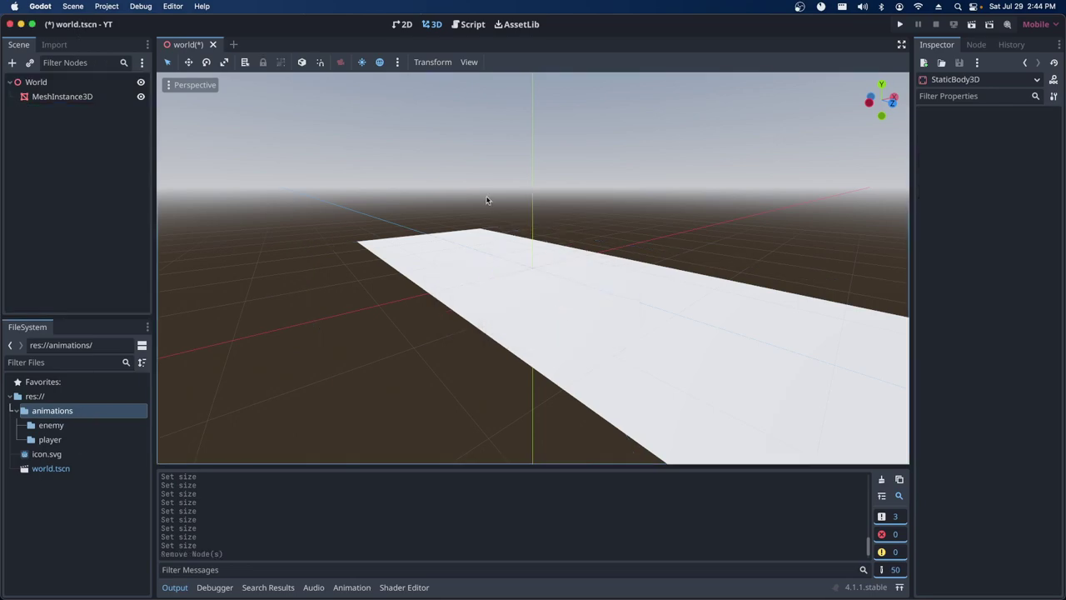
pyautogui.click(50, 96)
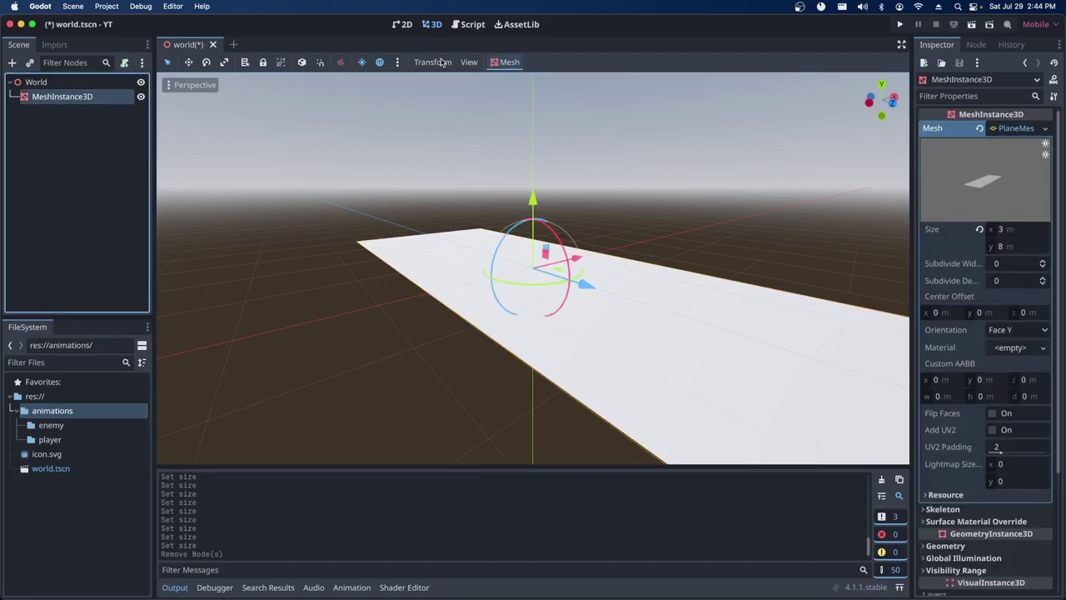
# Regenerate a trimesh StaticBody3D with collision for the floor, undoing an accidental plane move.
pyautogui.click(506, 65)
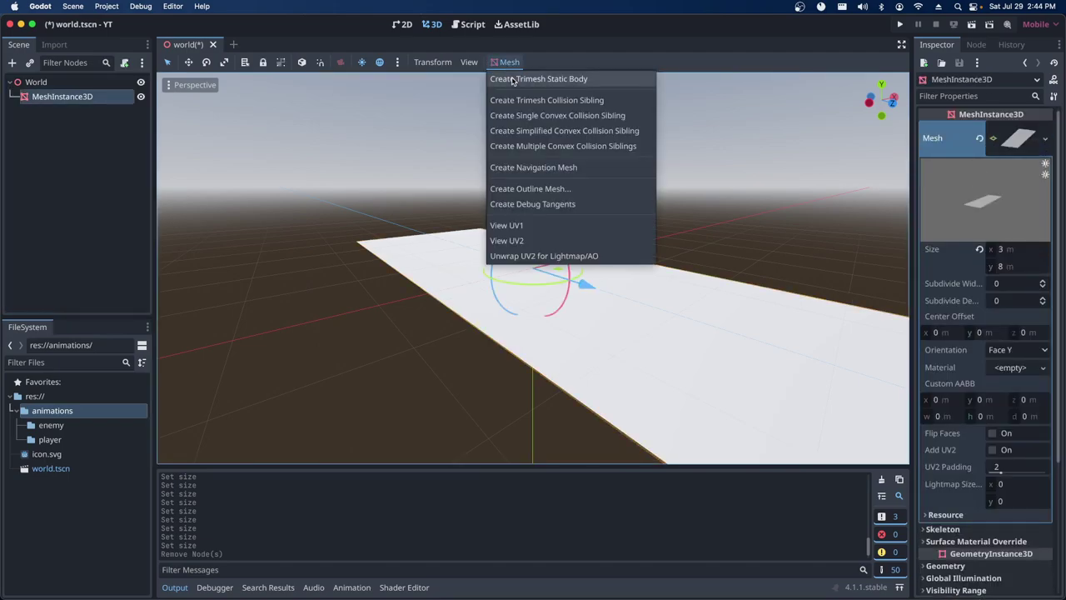
pyautogui.click(522, 84)
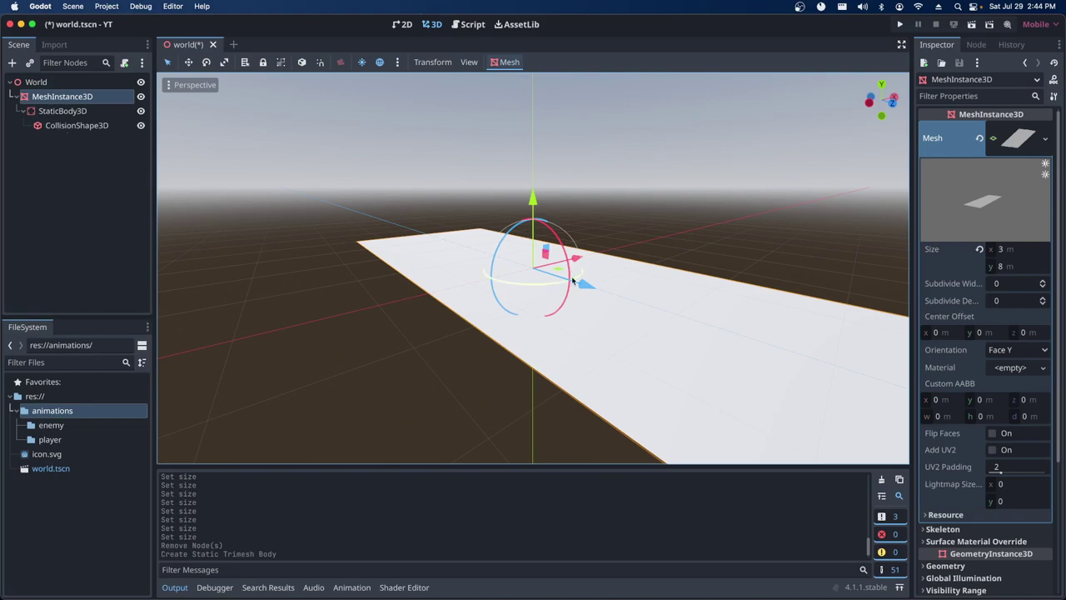
pyautogui.moveTo(545, 258); pyautogui.dragTo(442, 227)
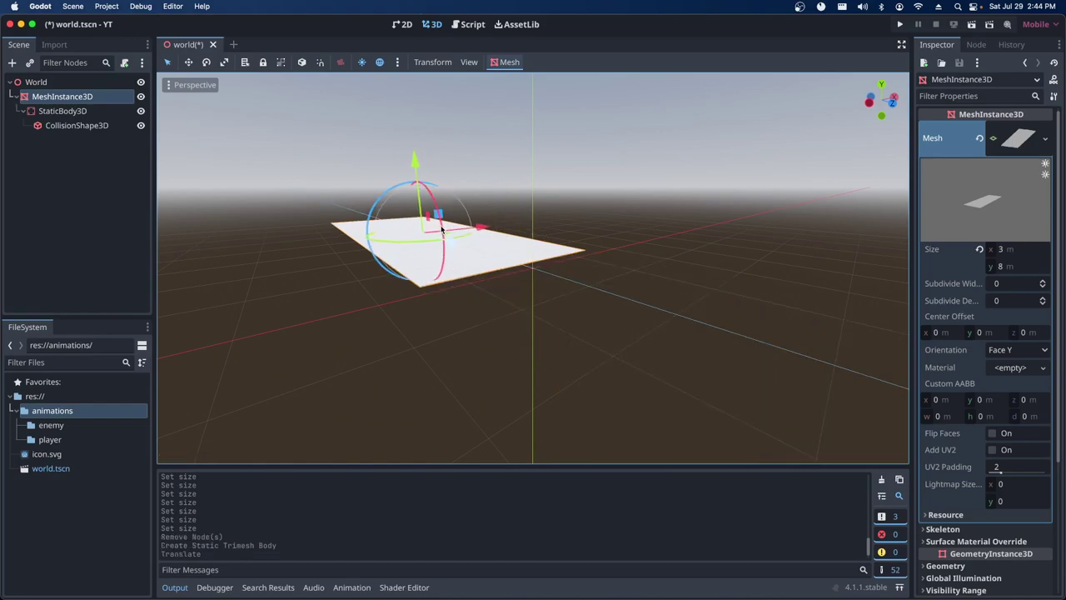
pyautogui.press('super+z')
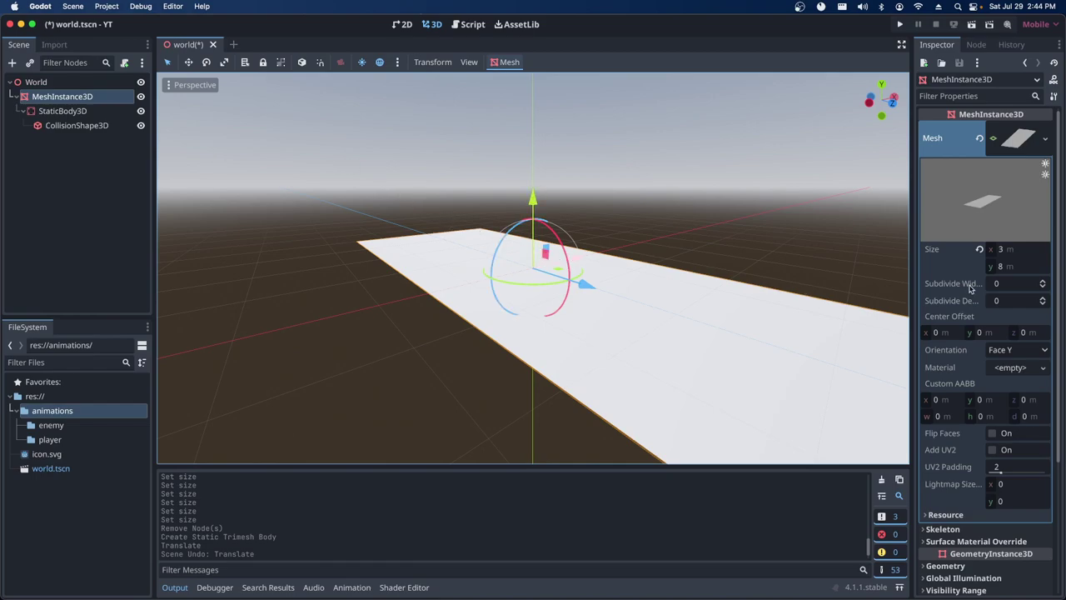
# Set the floor width back to 3 m, then save the scene and run the game.
pyautogui.click(1004, 249)
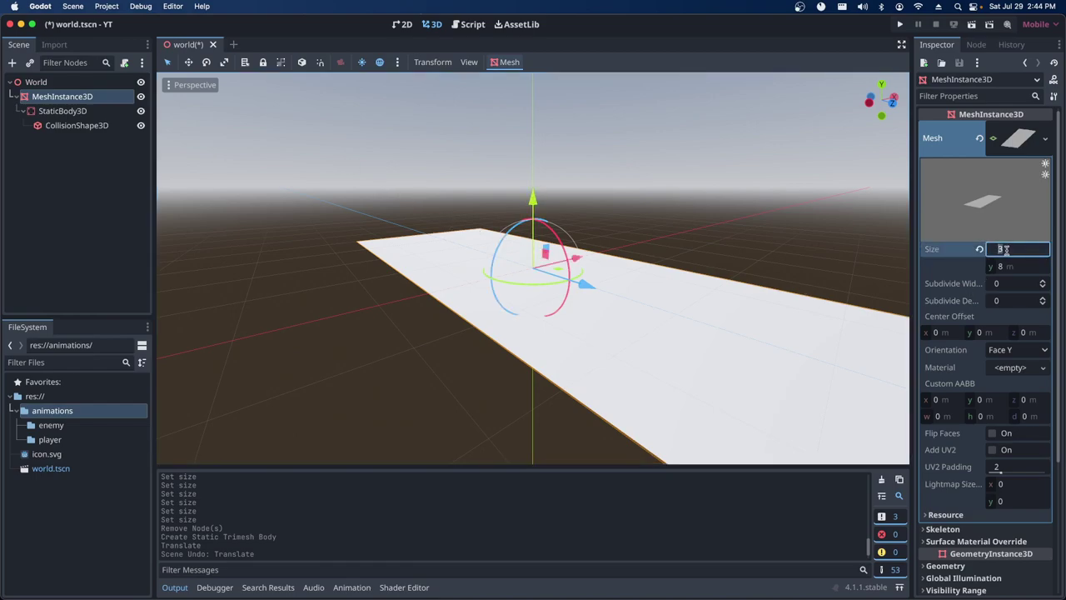
pyautogui.write('2')
pyautogui.press('Return')
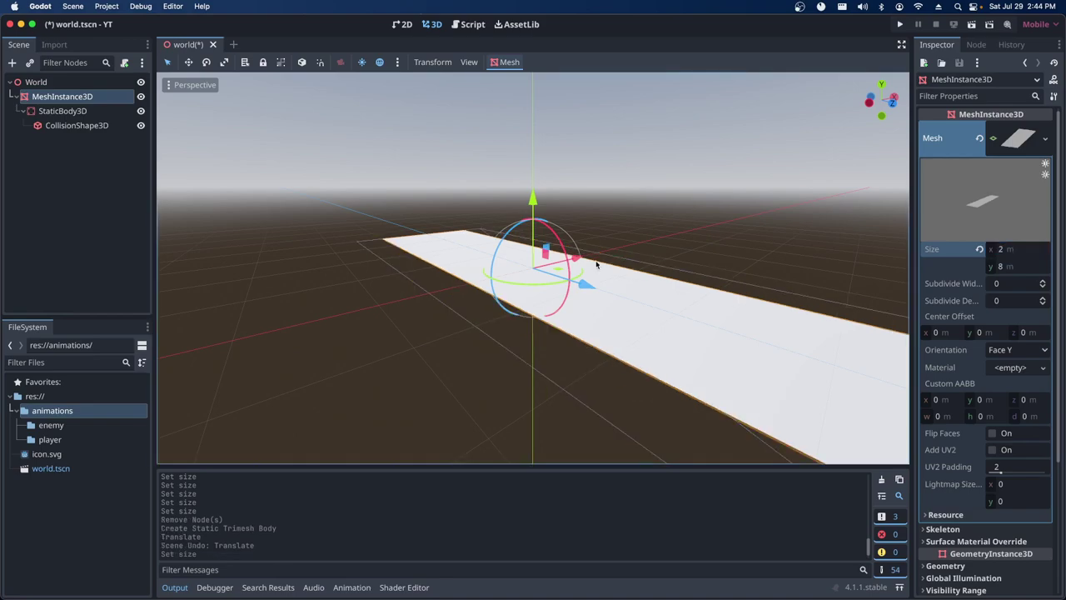
pyautogui.click(1006, 250)
pyautogui.write('3')
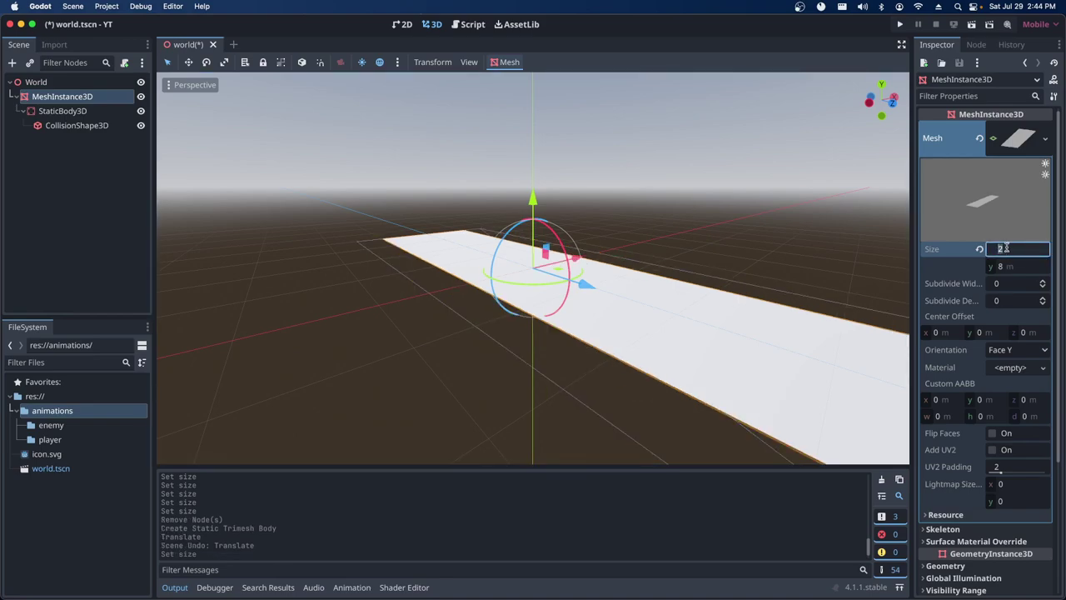
pyautogui.press('Return')
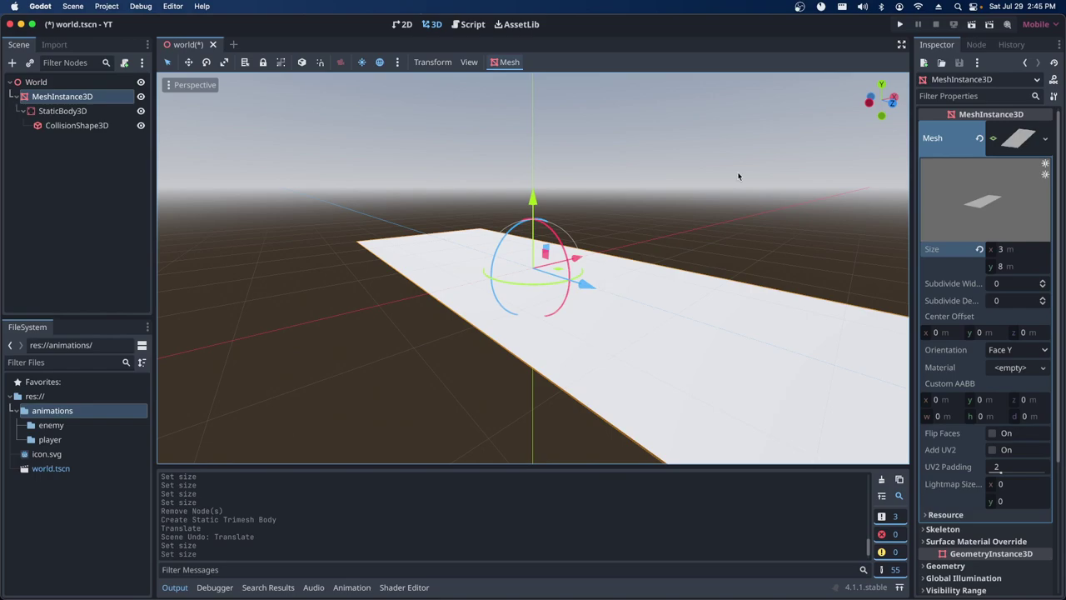
pyautogui.click(900, 24)
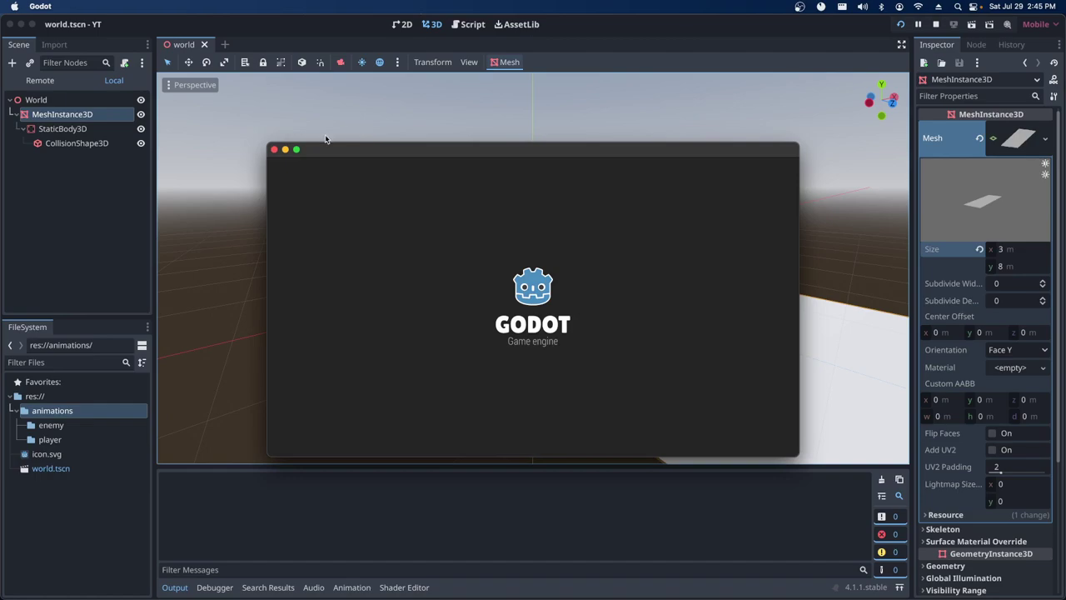
# Close the YT (DEBUG) game window to stop the test run.
pyautogui.click(273, 150)
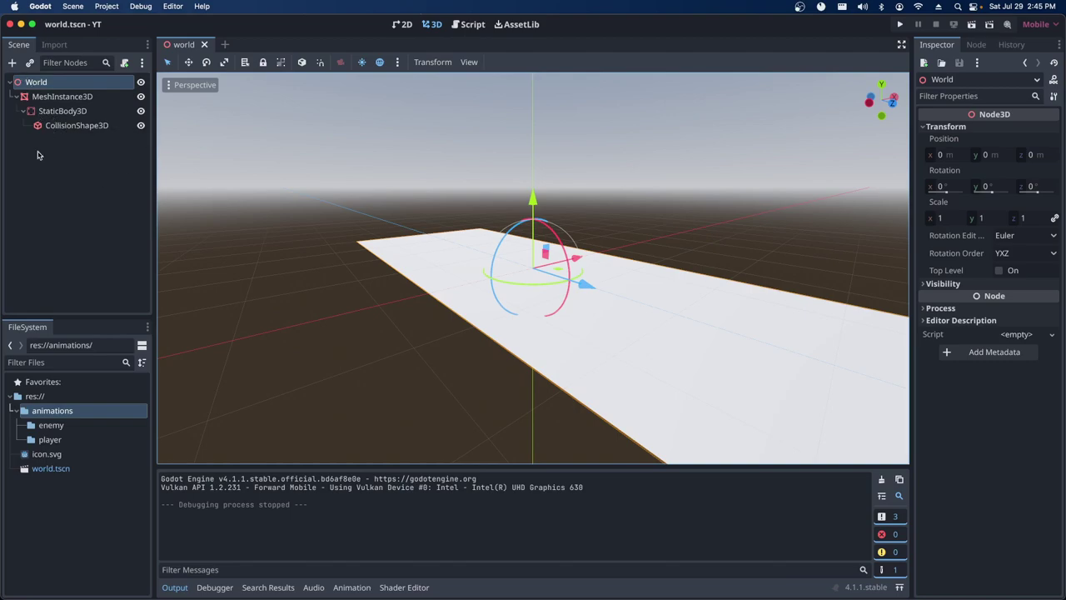
# Add a CharacterBody3D node to the World scene, found by searching 'playerchar'.
pyautogui.click(13, 63)
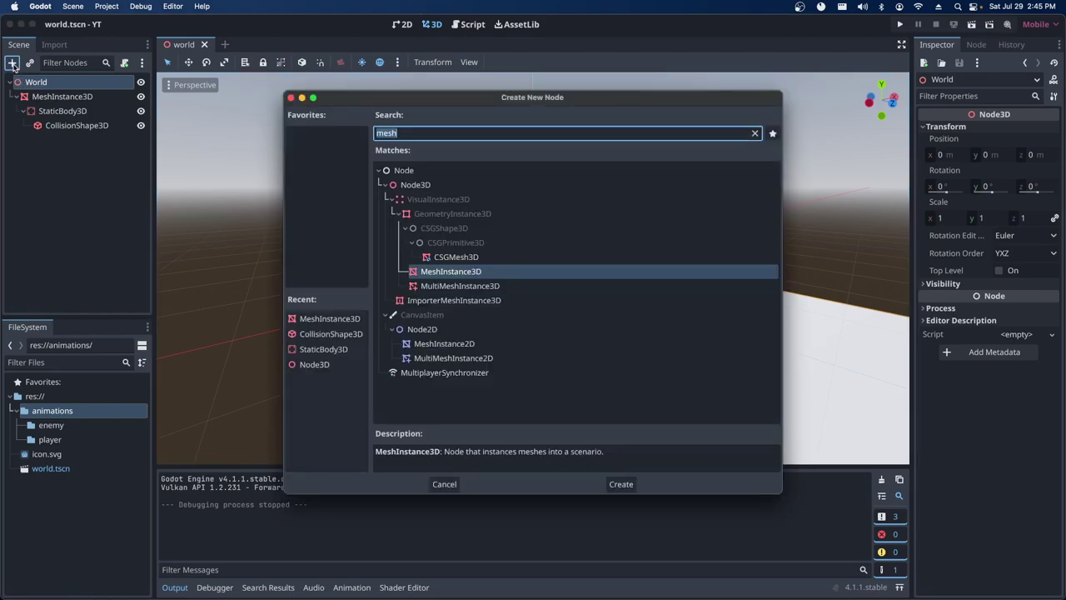
pyautogui.write('pl')
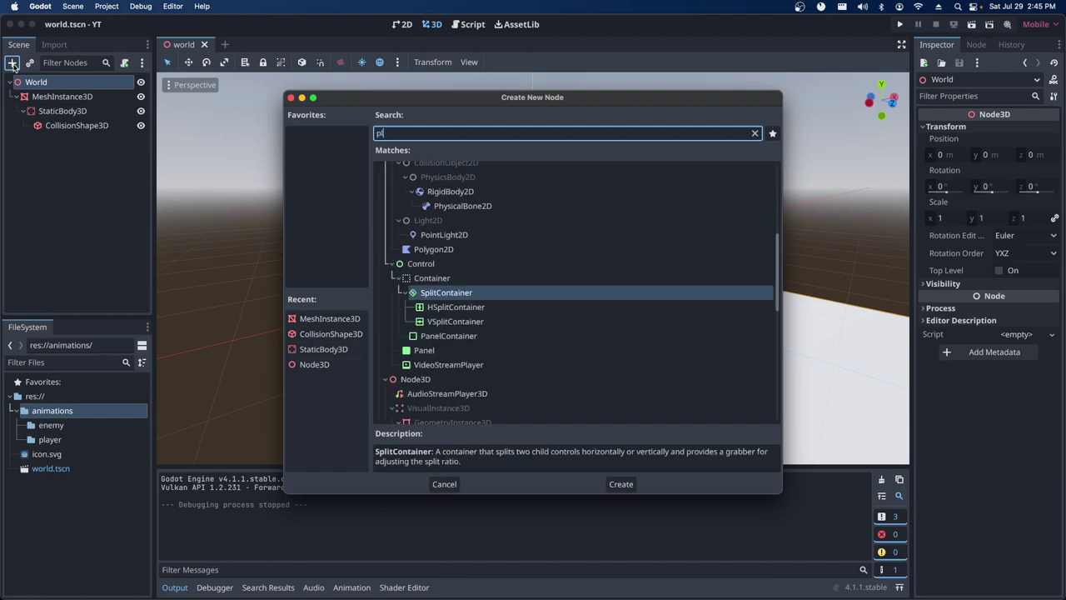
pyautogui.write('ayer')
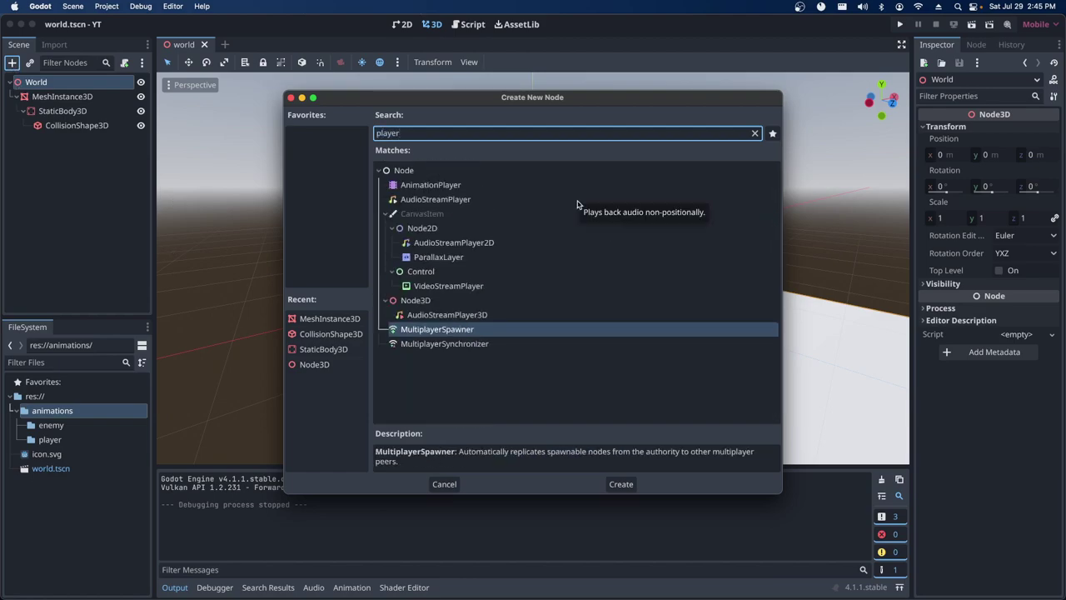
pyautogui.write('char')
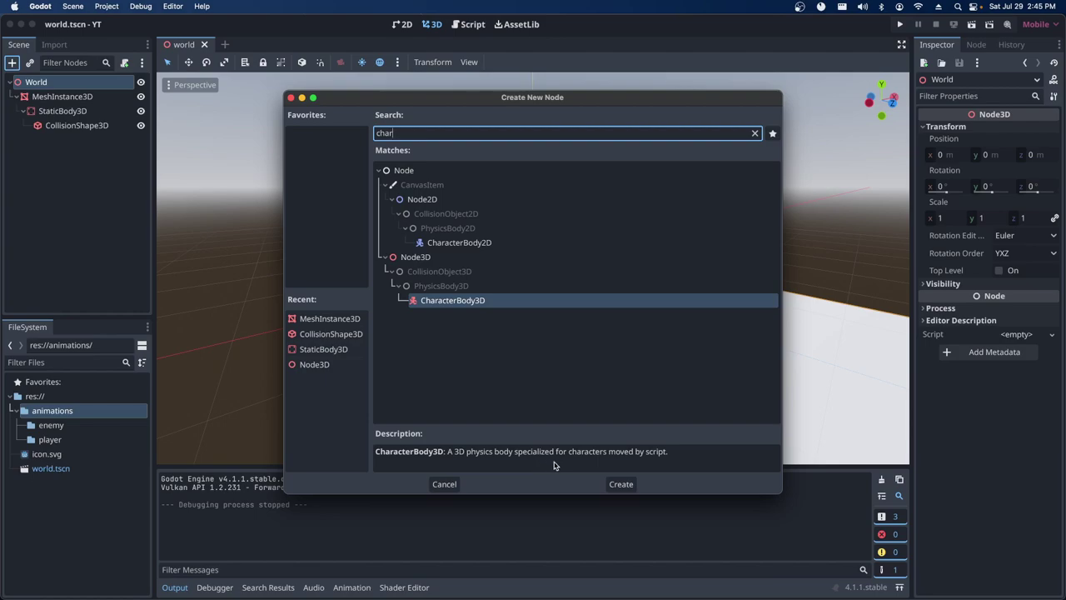
pyautogui.click(621, 486)
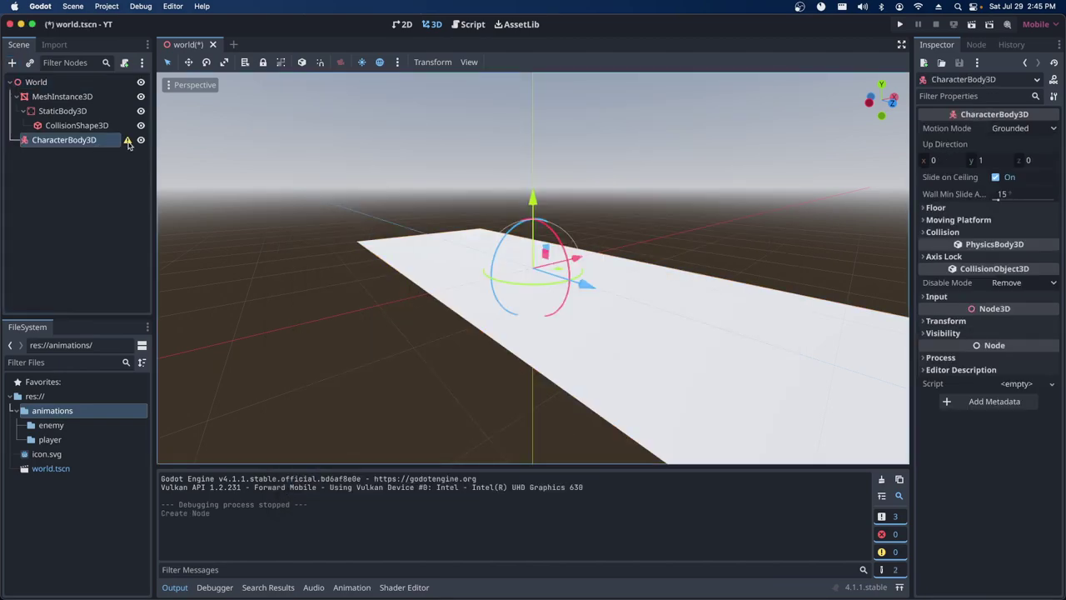
pyautogui.moveTo(128, 144)
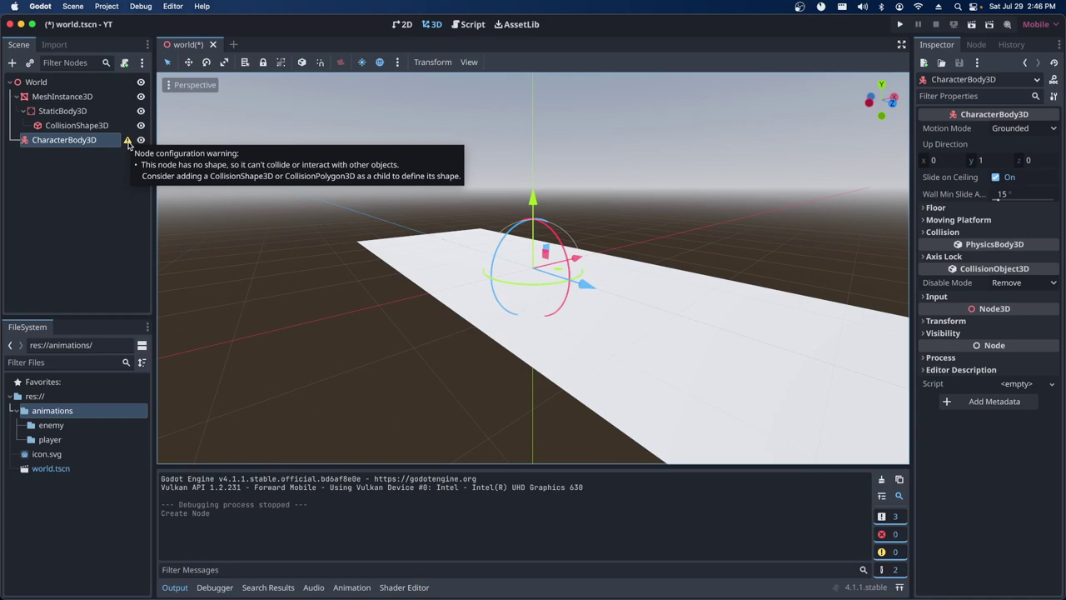
# Add a CollisionShape3D under the CharacterBody3D and give it a new CapsuleShape3D.
pyautogui.click(12, 62)
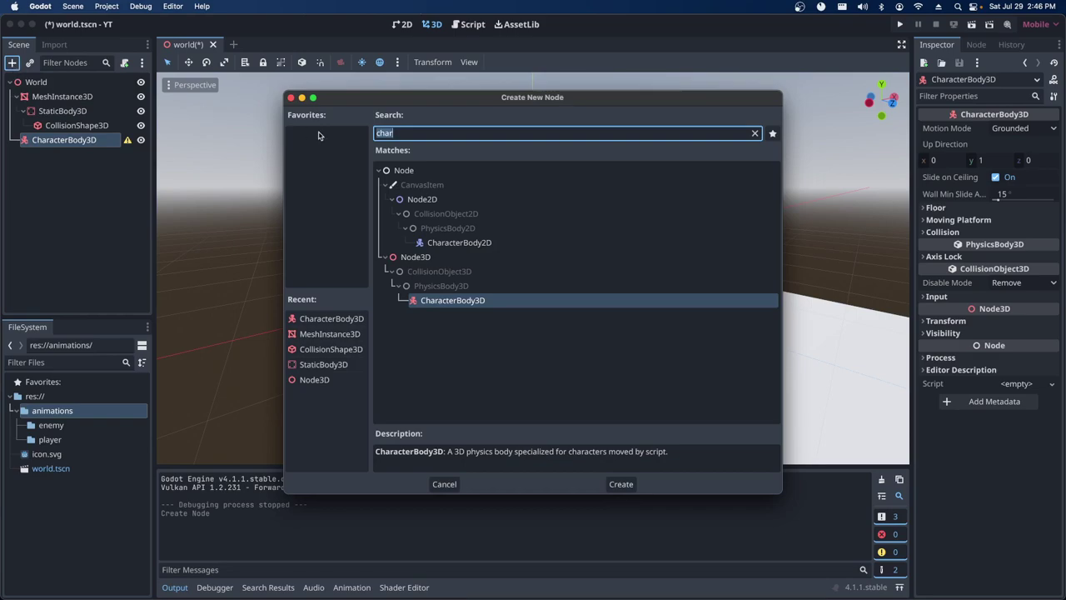
pyautogui.write('coll')
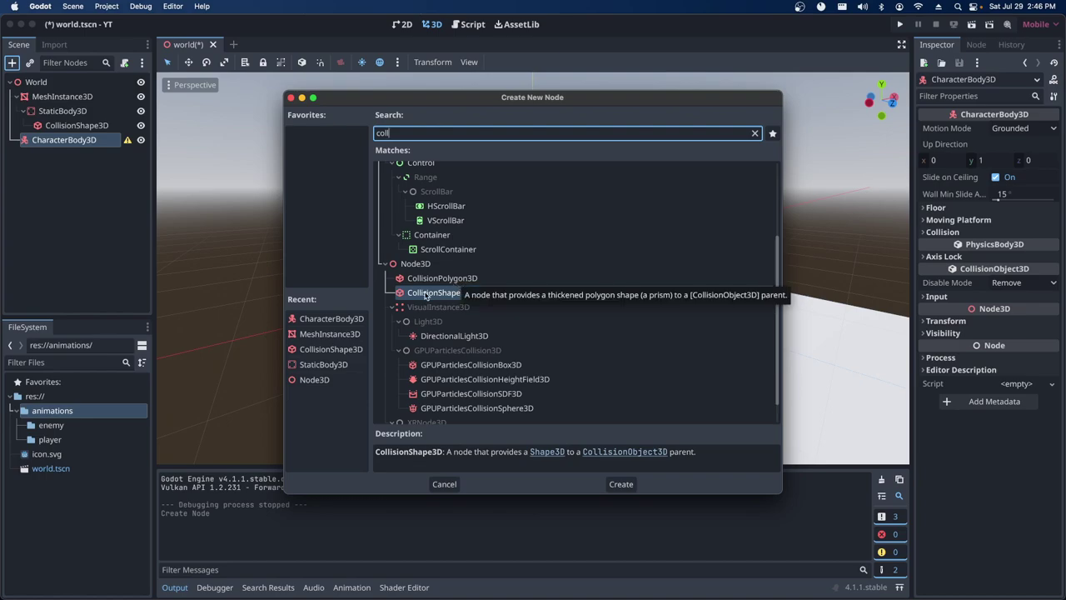
pyautogui.click(622, 491)
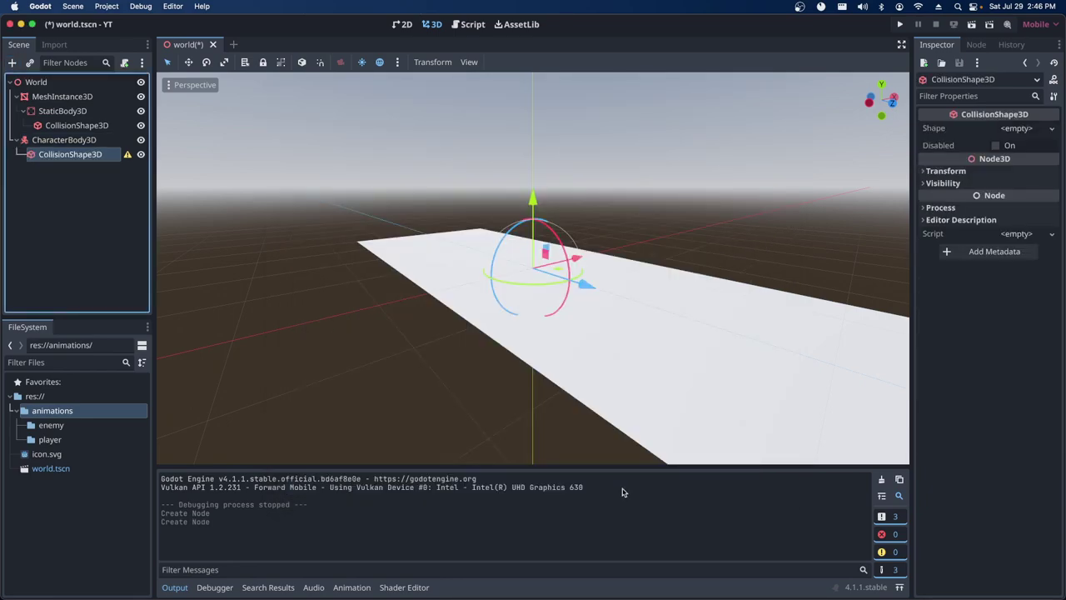
pyautogui.click(128, 159)
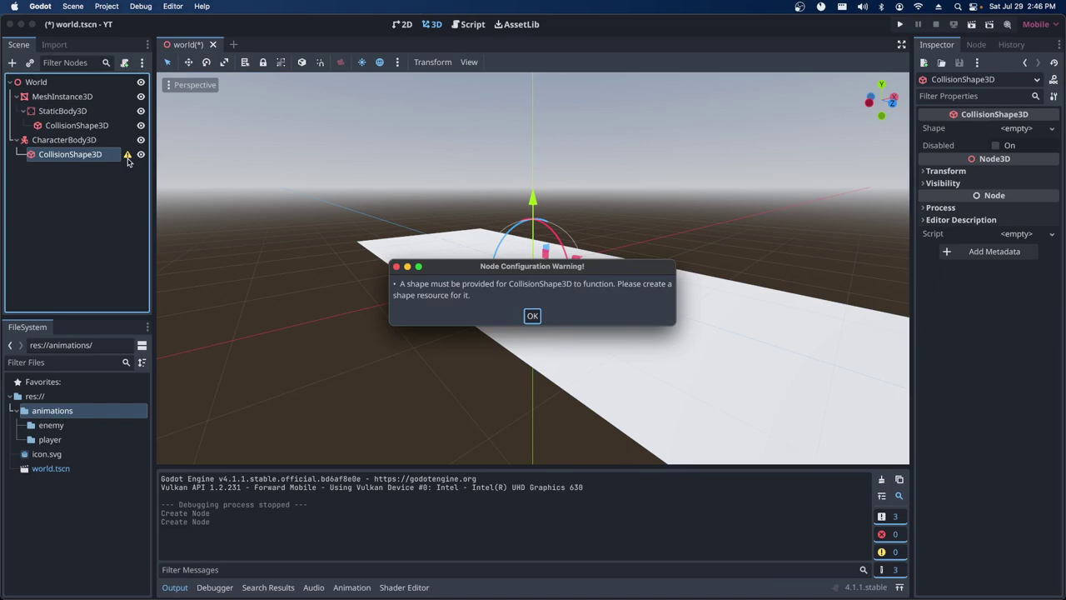
pyautogui.click(530, 318)
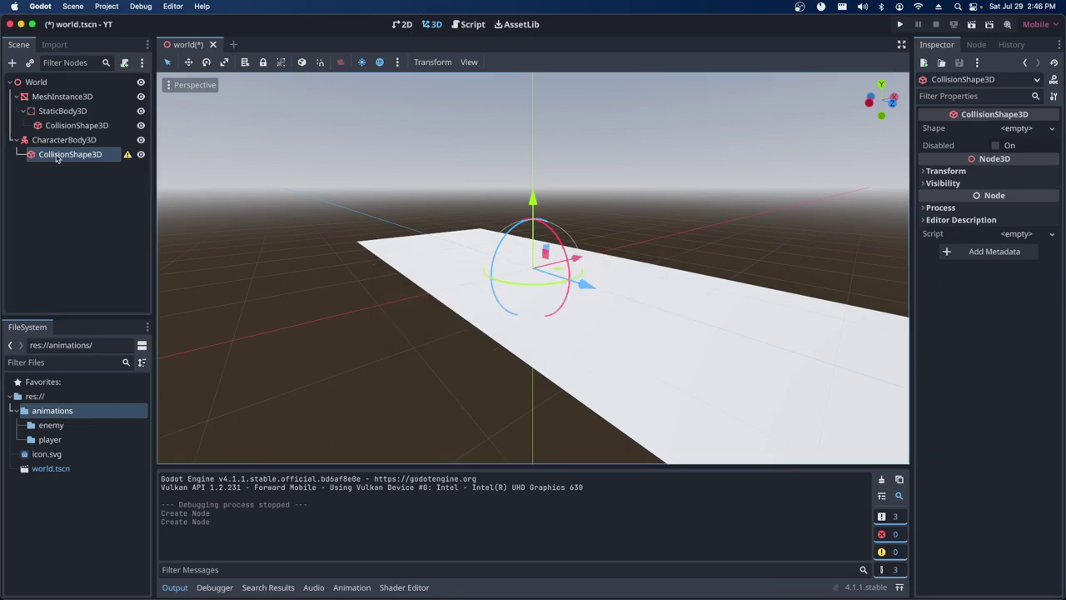
pyautogui.click(1033, 132)
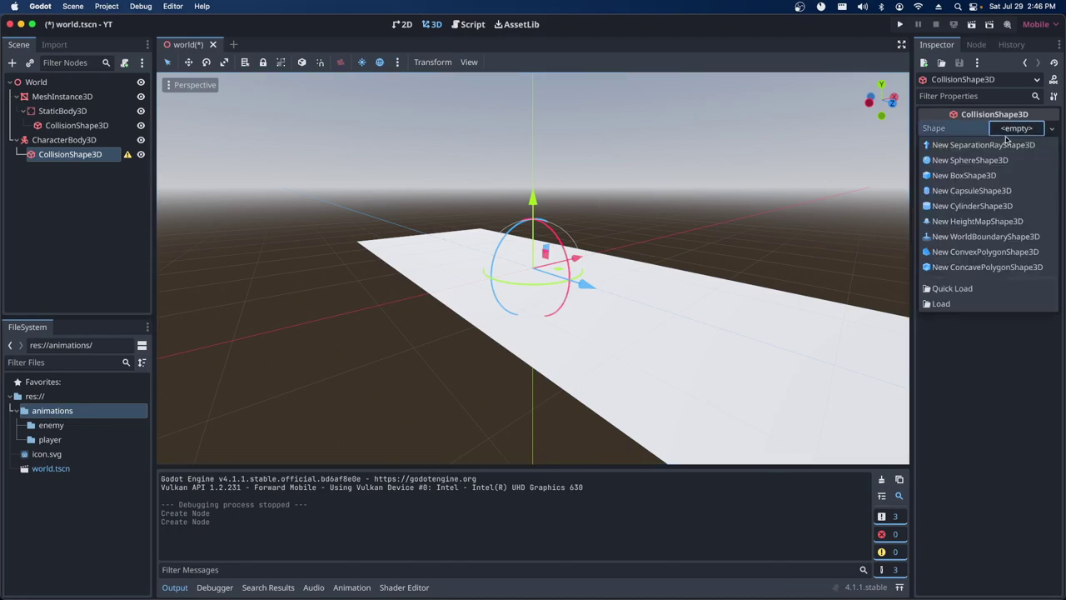
pyautogui.click(990, 192)
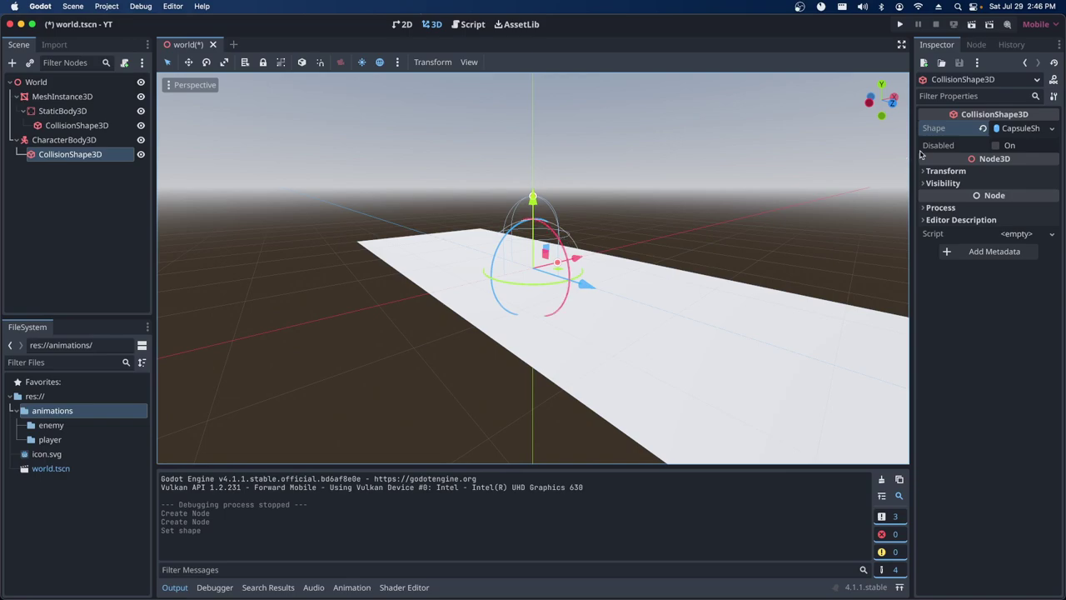
pyautogui.moveTo(891, 103); pyautogui.dragTo(800, 105)
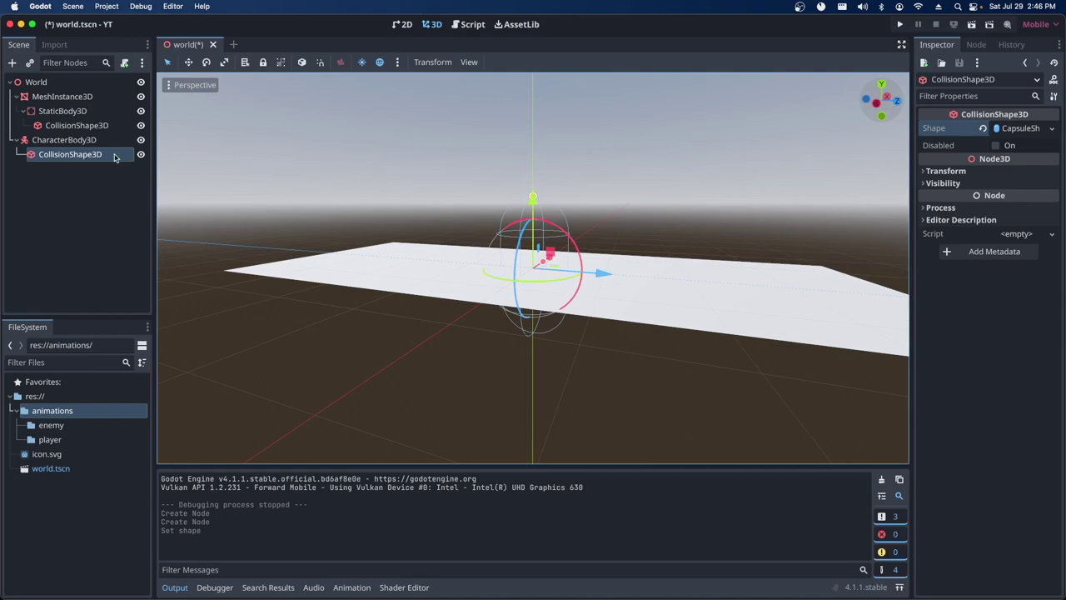
pyautogui.click(48, 139)
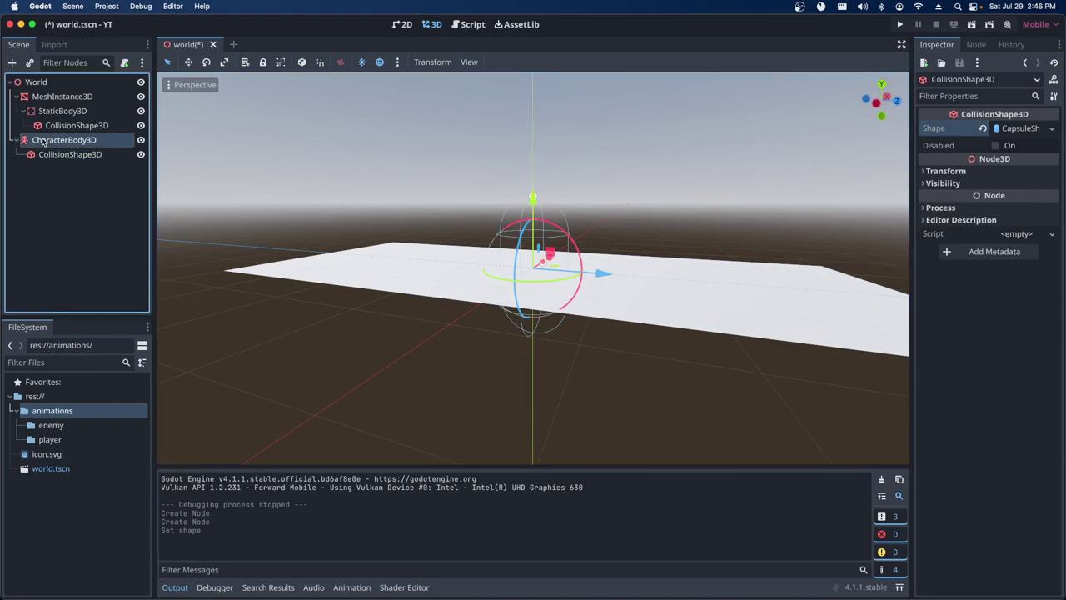
# Add a MeshInstance3D under the CharacterBody3D with a new CapsuleMesh (radius 0.5 m, height 2 m).
pyautogui.click(12, 64)
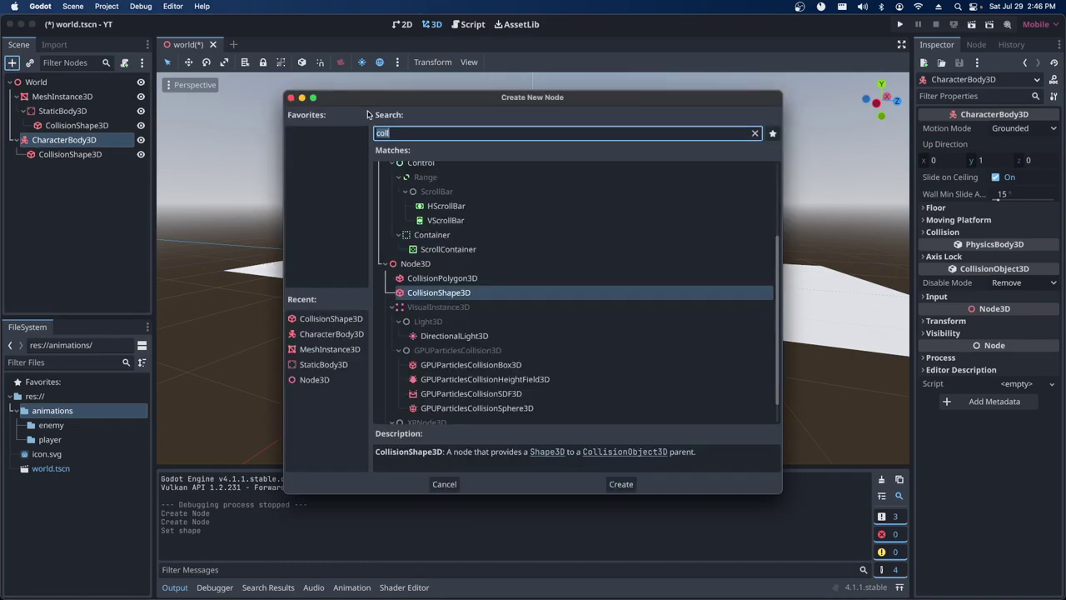
pyautogui.write('mesh')
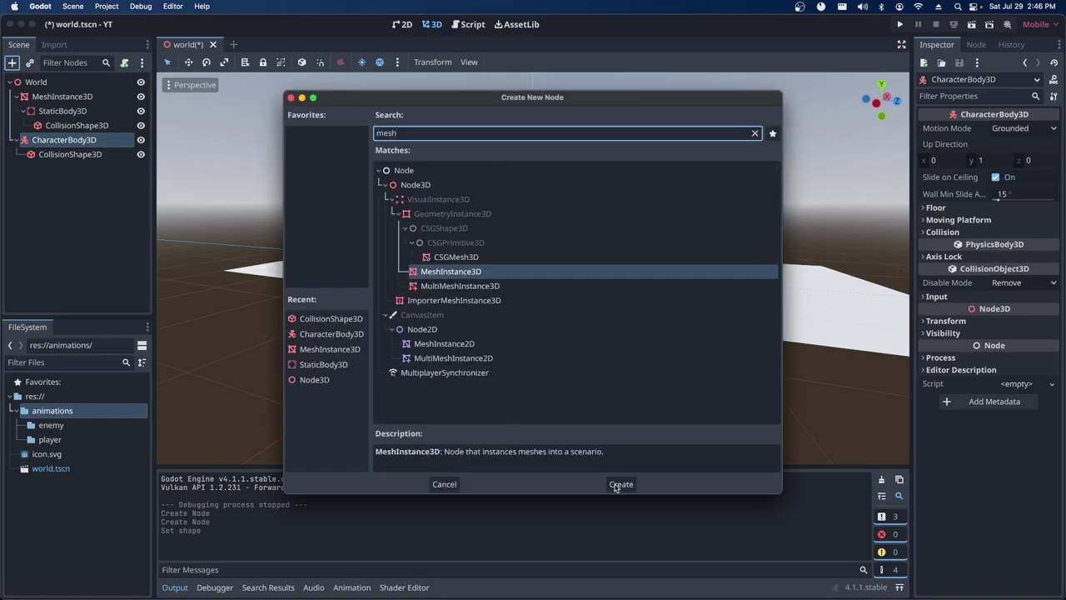
pyautogui.click(616, 488)
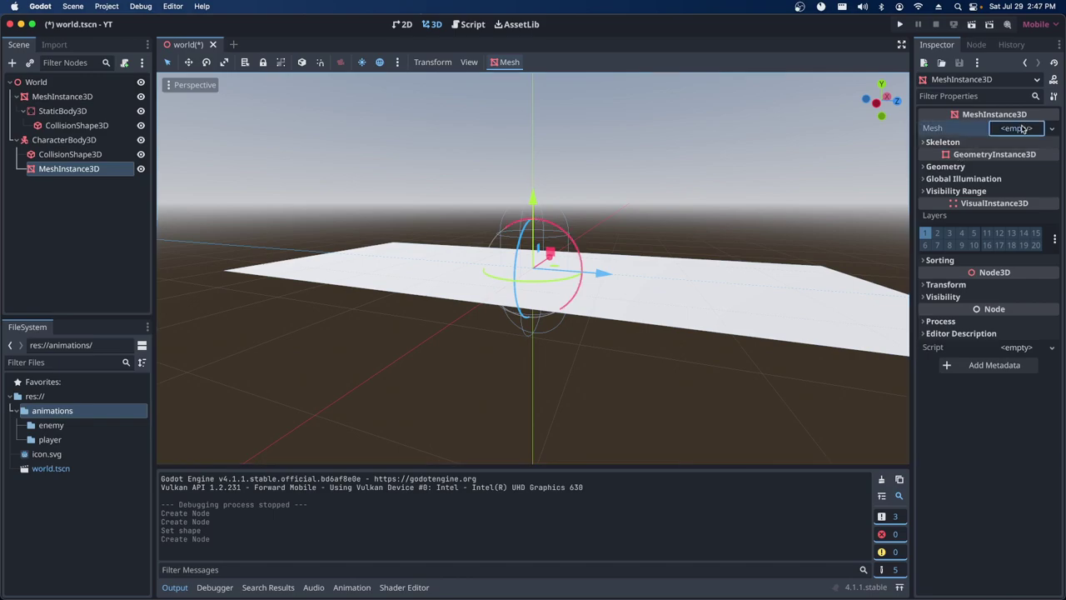
pyautogui.click(1022, 129)
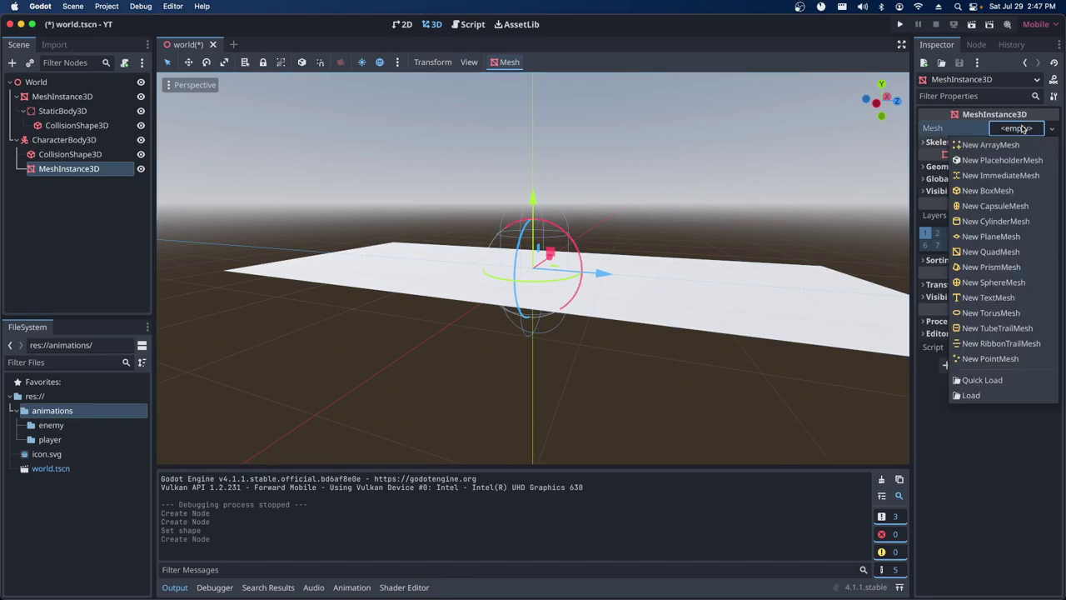
pyautogui.click(981, 209)
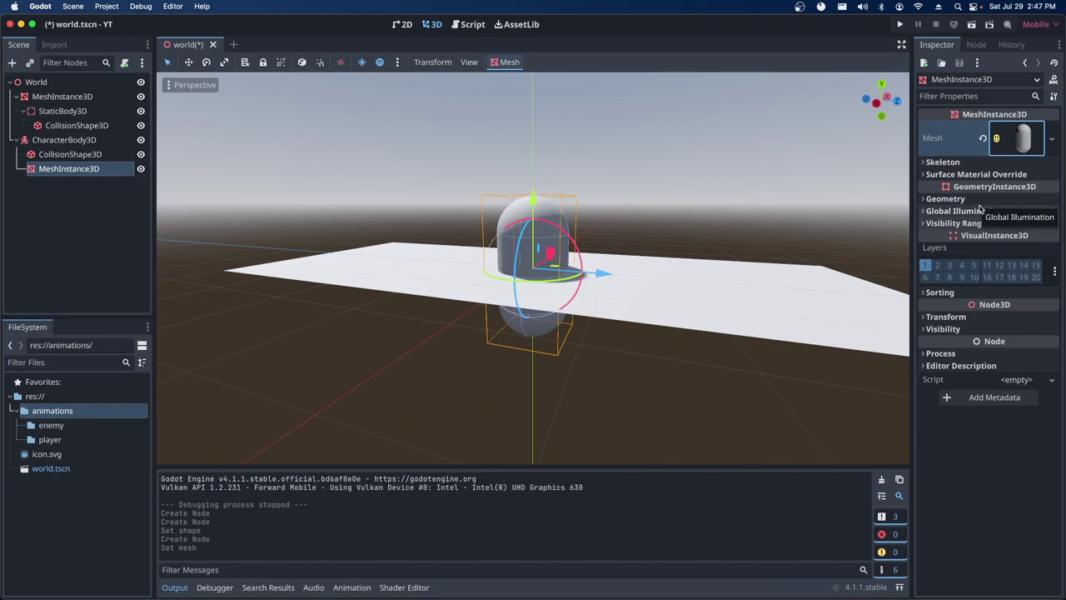
pyautogui.click(1021, 135)
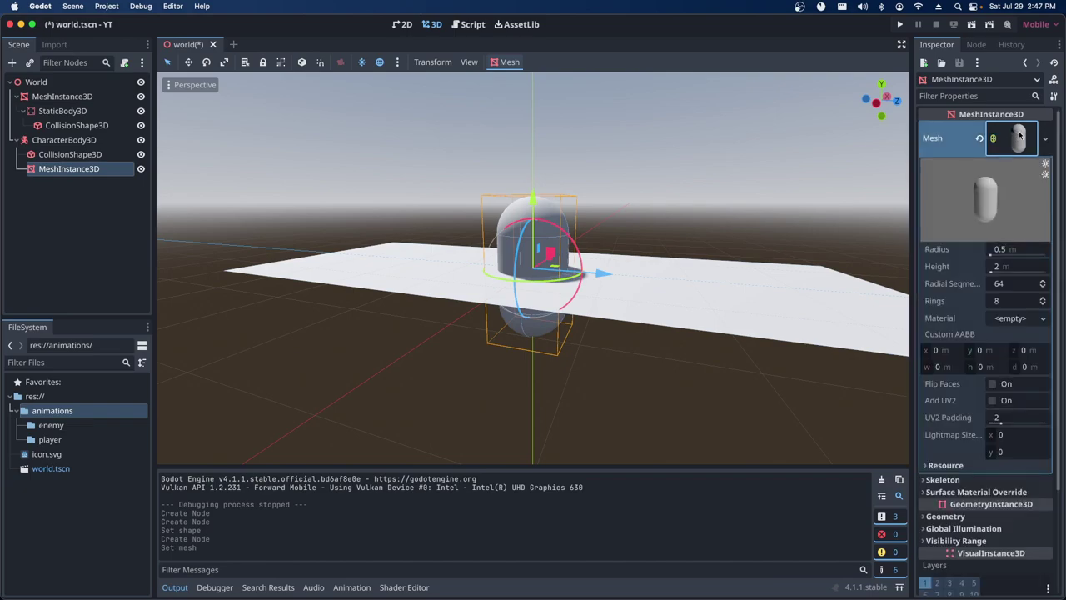
pyautogui.click(70, 155)
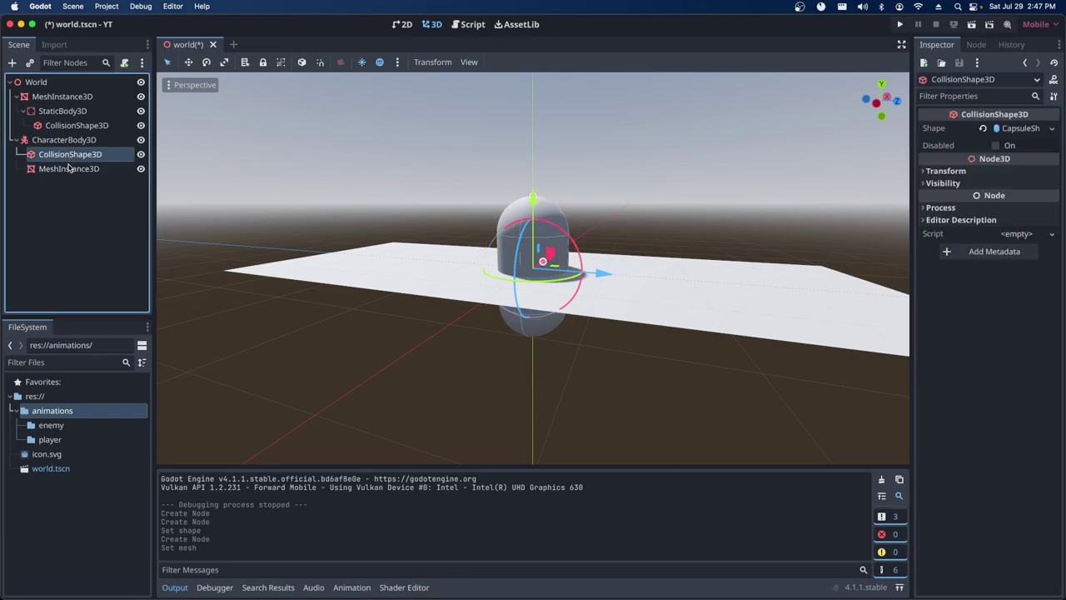
pyautogui.click(70, 169)
pyautogui.click(70, 155)
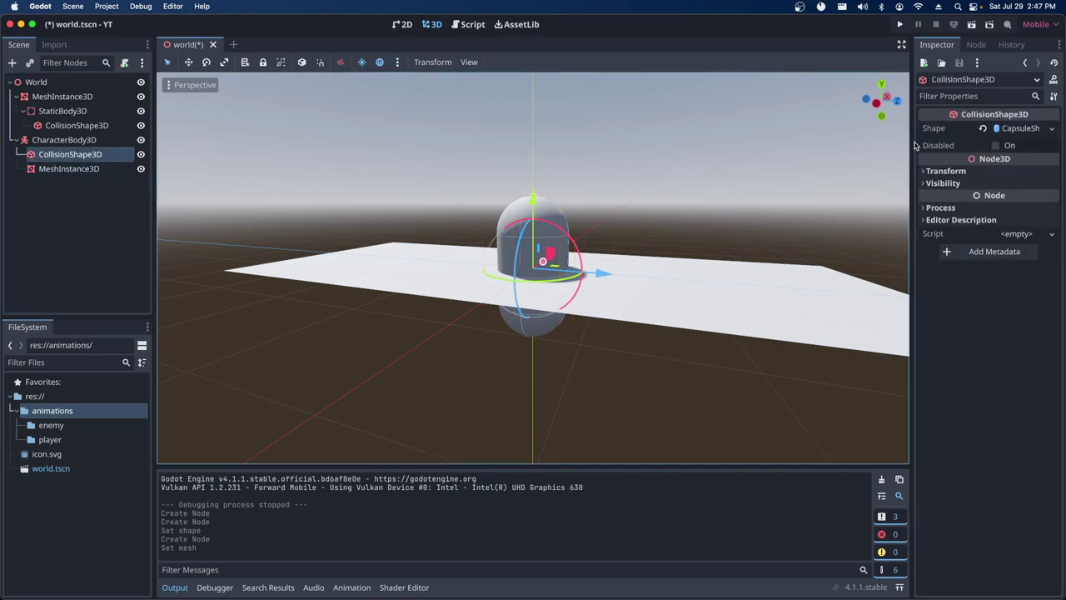
pyautogui.click(1027, 128)
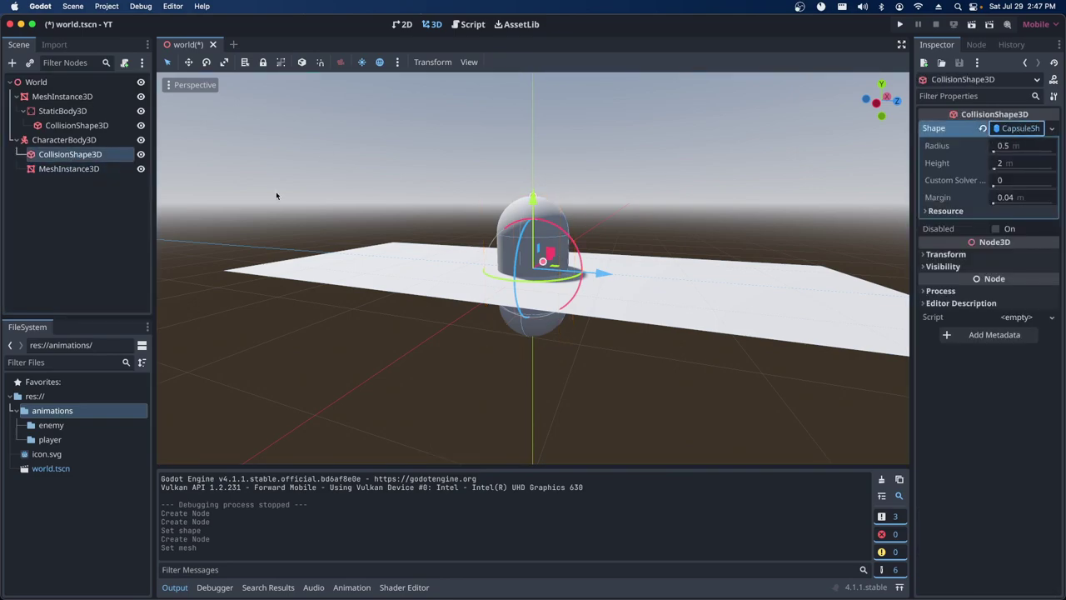
pyautogui.click(67, 141)
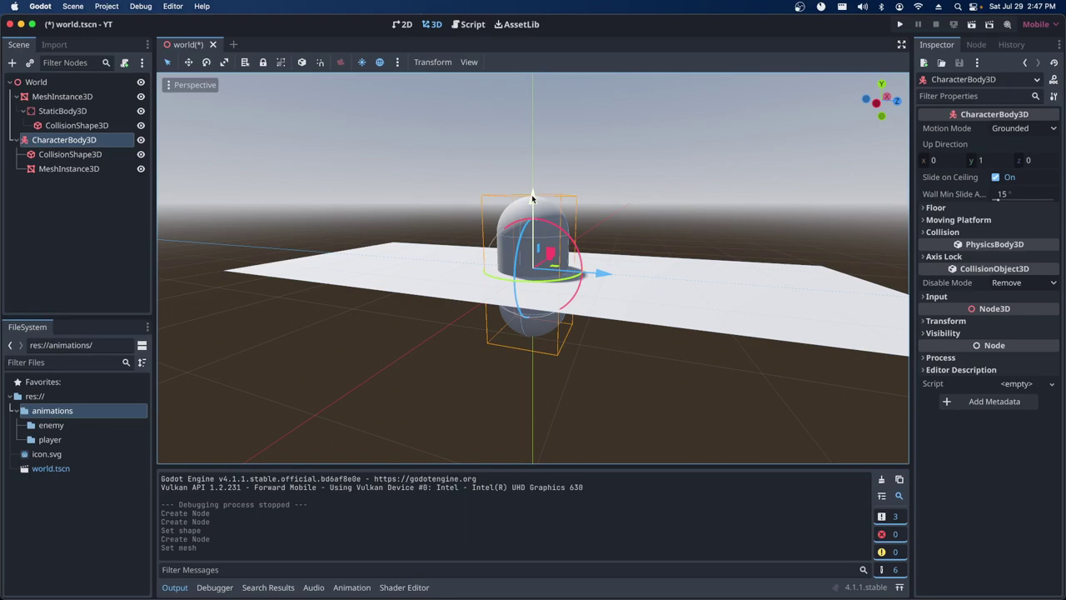
# Try moving the capsule up and down along Y, then undo the move.
pyautogui.moveTo(533, 198); pyautogui.dragTo(535, 161)
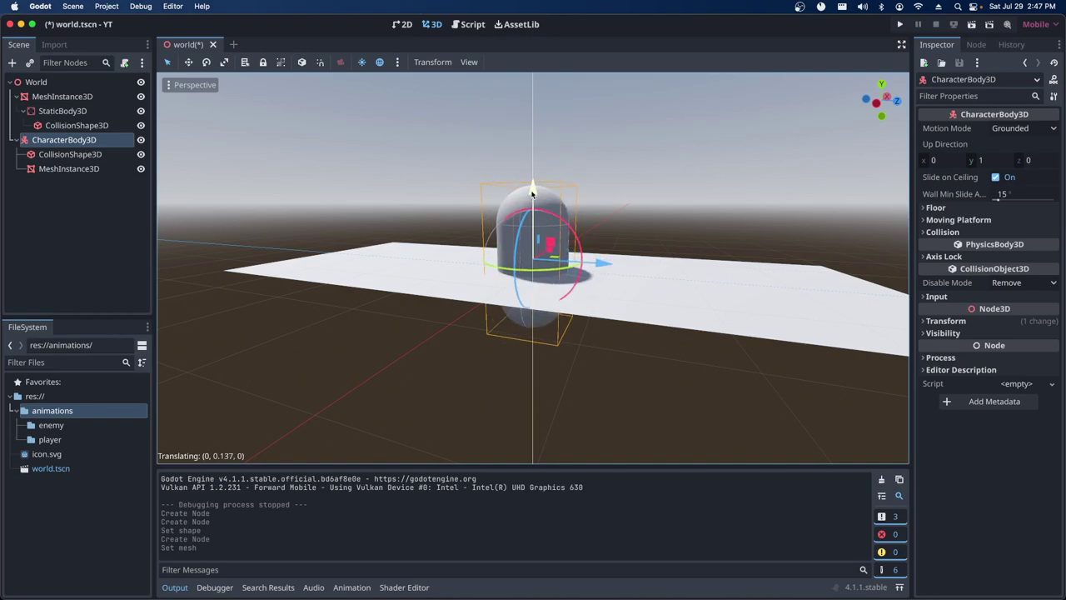
pyautogui.moveTo(534, 161); pyautogui.dragTo(533, 194)
pyautogui.press('super+z')
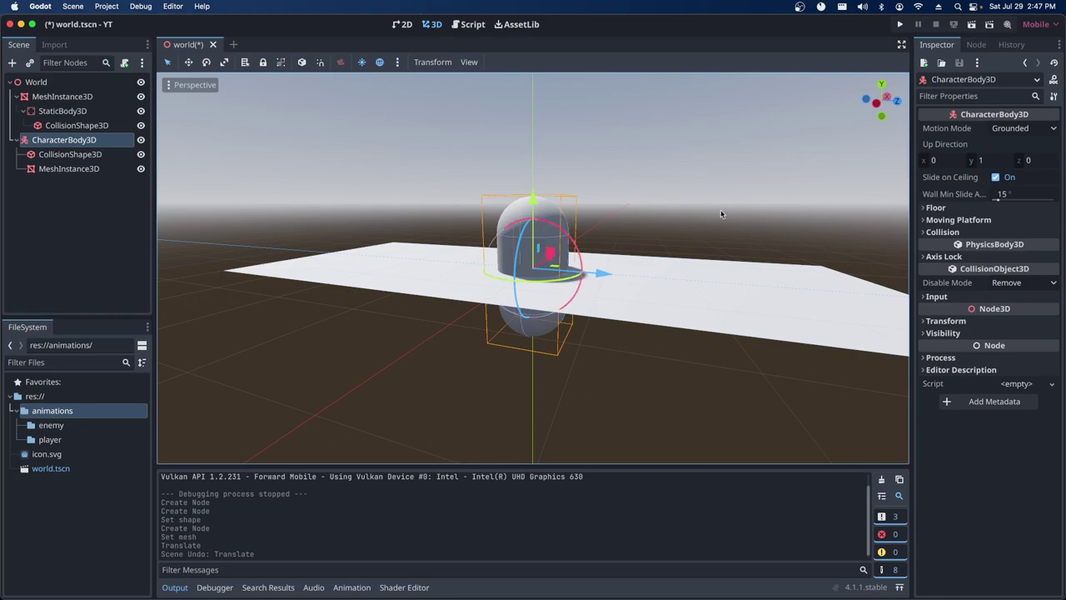
pyautogui.moveTo(875, 106); pyautogui.dragTo(817, 108)
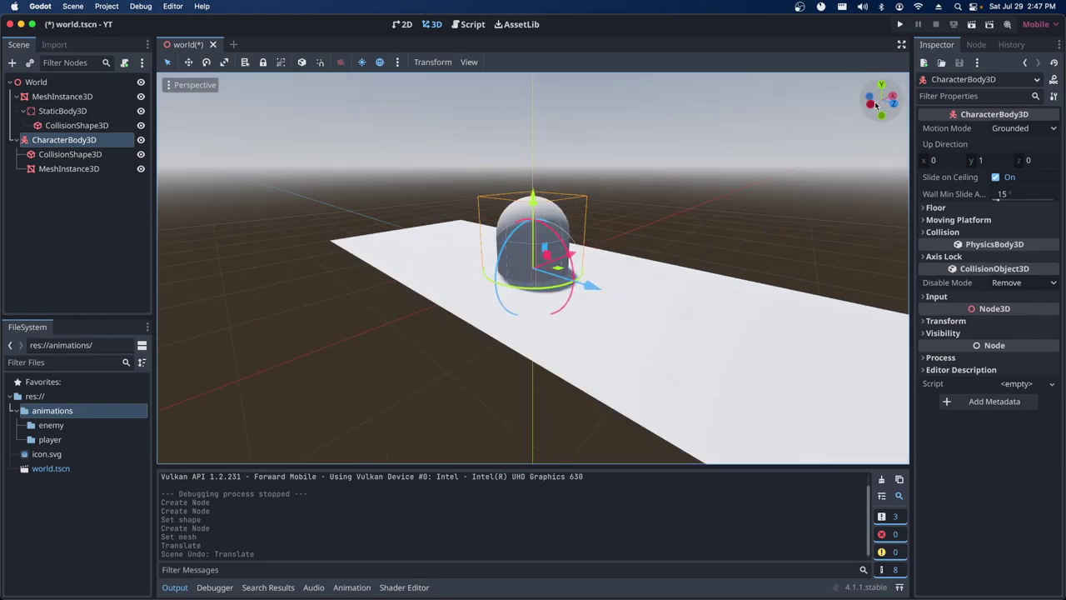
# Try squashing and stretching the capsule with the scale gizmo, then undo the change.
pyautogui.press('w')
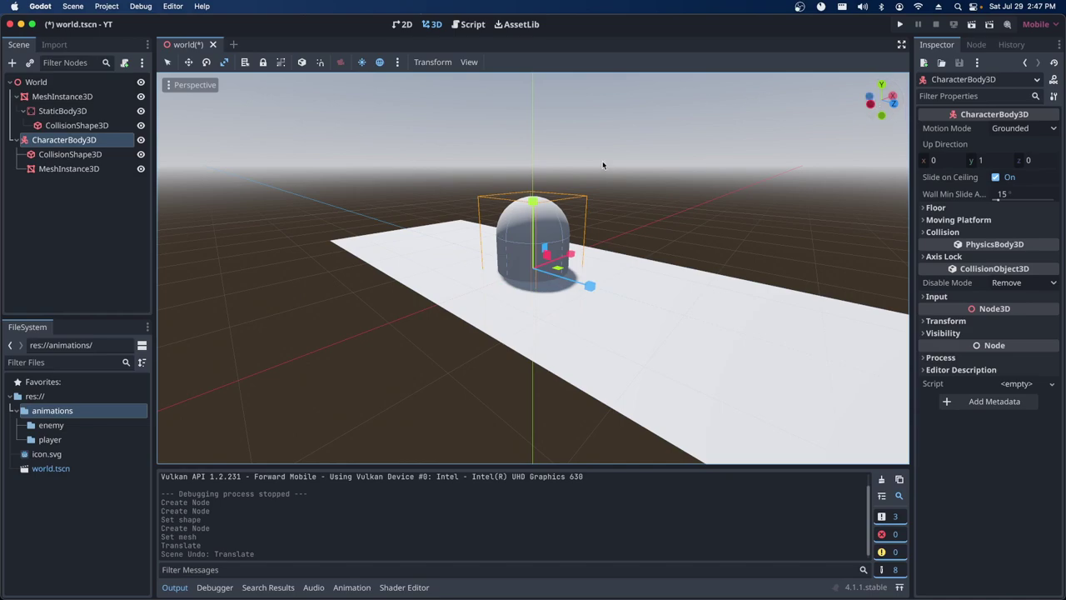
pyautogui.moveTo(532, 202); pyautogui.dragTo(538, 253)
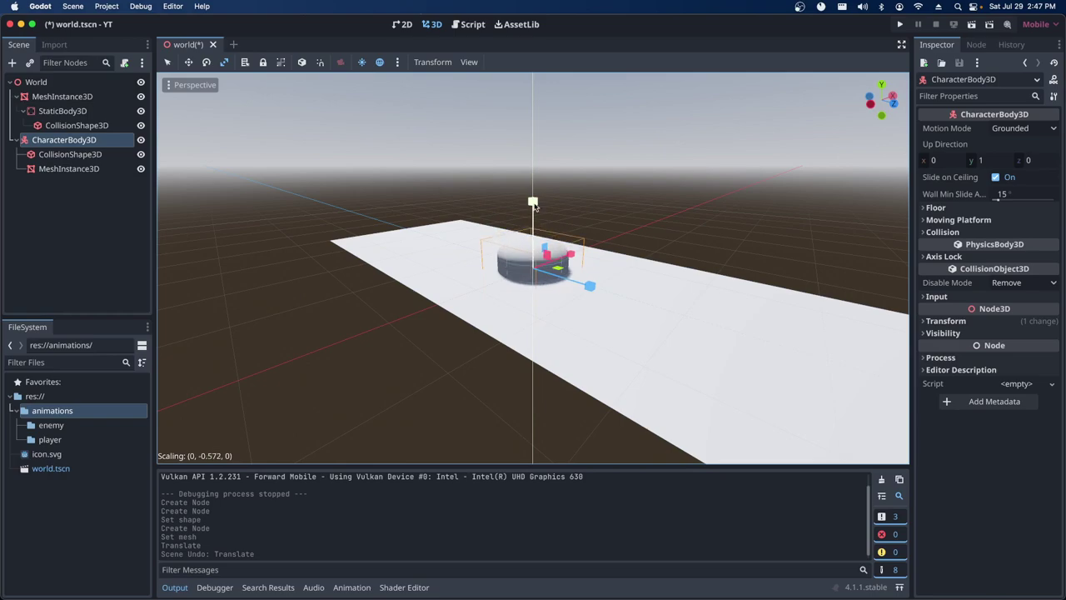
pyautogui.moveTo(537, 253); pyautogui.dragTo(538, 179)
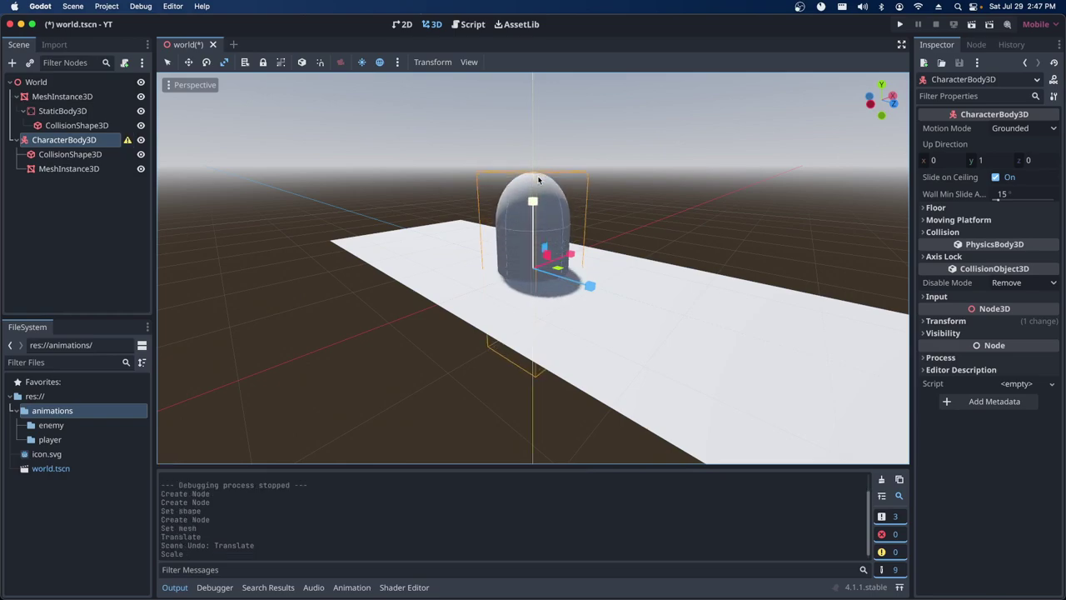
pyautogui.press('super+z')
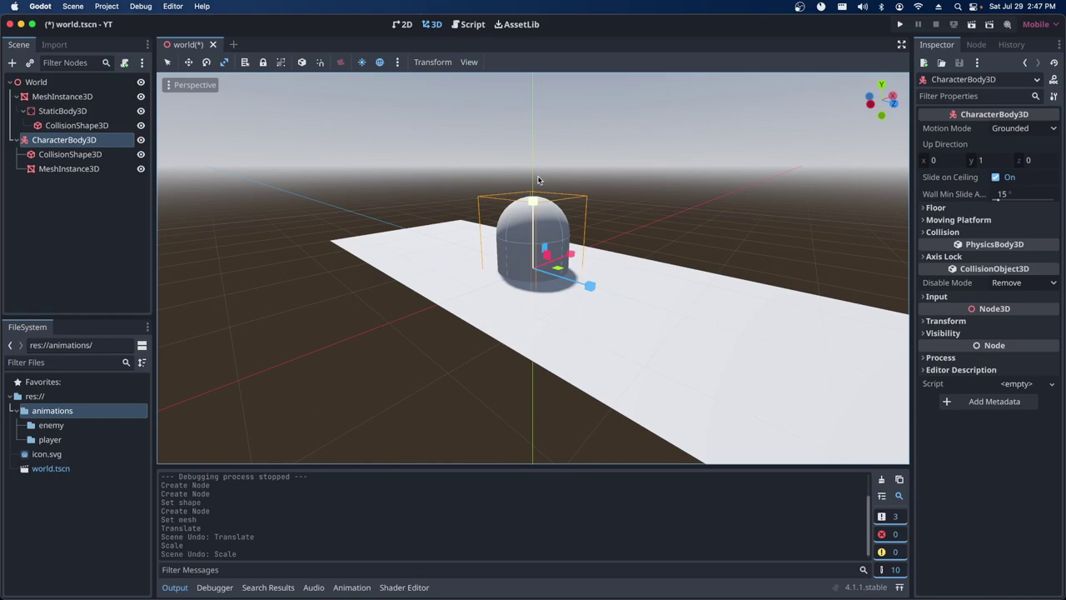
# Try tilting the capsule about 41 degrees in rotate mode, then undo so it stands upright.
pyautogui.press('q')
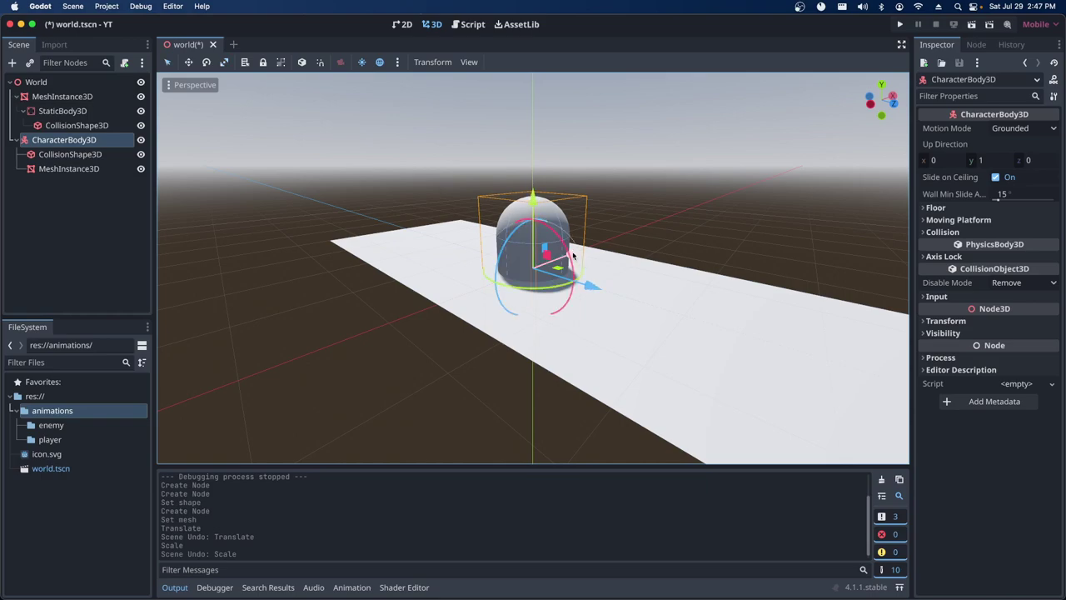
pyautogui.press('e')
pyautogui.press('w')
pyautogui.press('e')
pyautogui.press('w')
pyautogui.press('e')
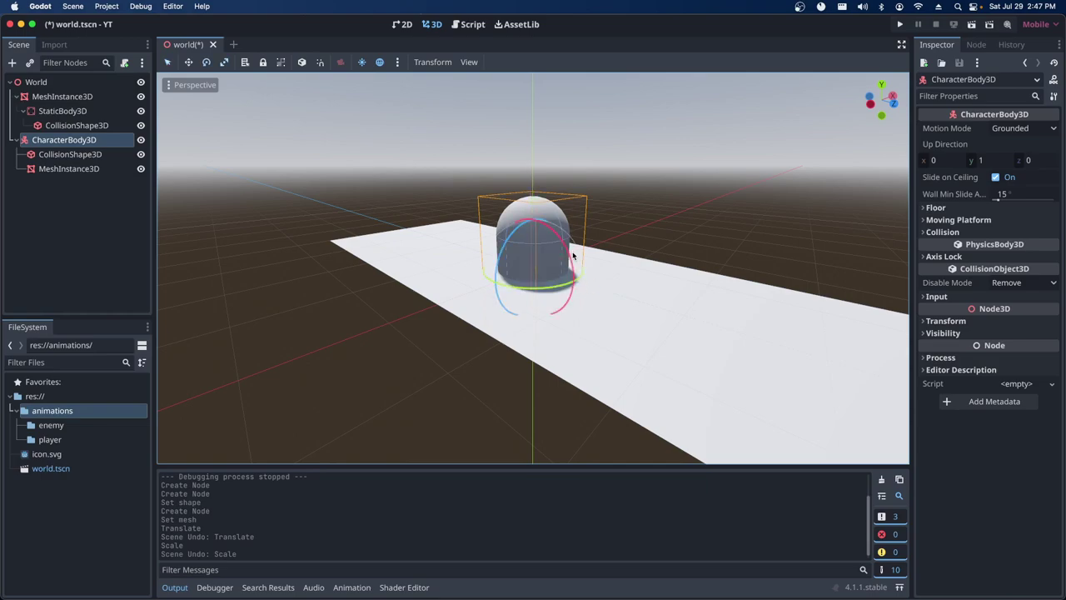
pyautogui.moveTo(573, 256); pyautogui.dragTo(578, 272)
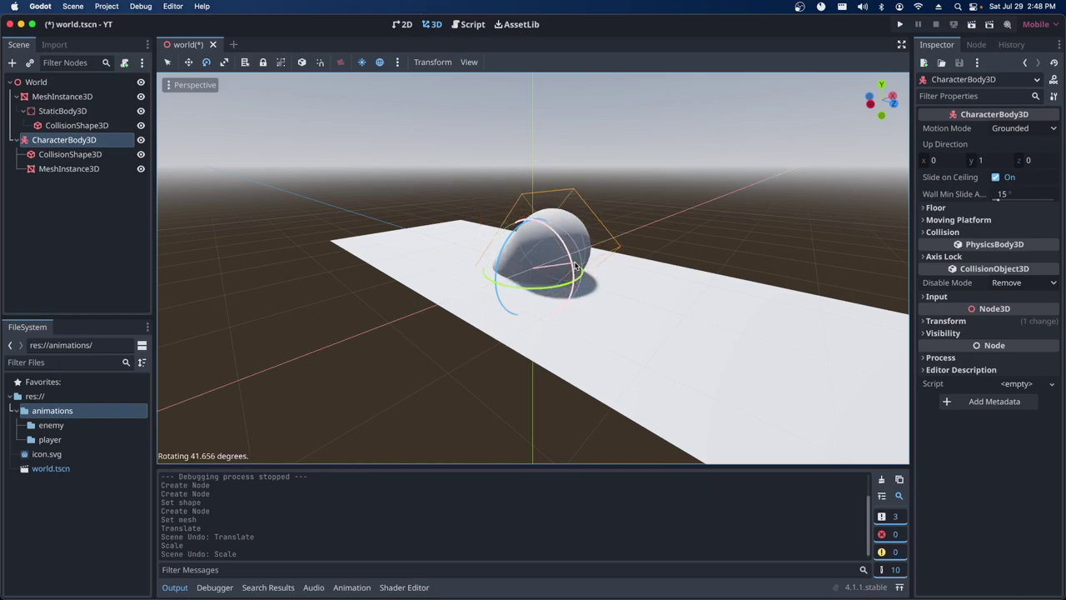
pyautogui.moveTo(577, 272); pyautogui.dragTo(574, 267)
pyautogui.press('super+z')
# Cycle through move, scale and rotate modes, ending in select mode with the combined gizmo.
pyautogui.press('w')
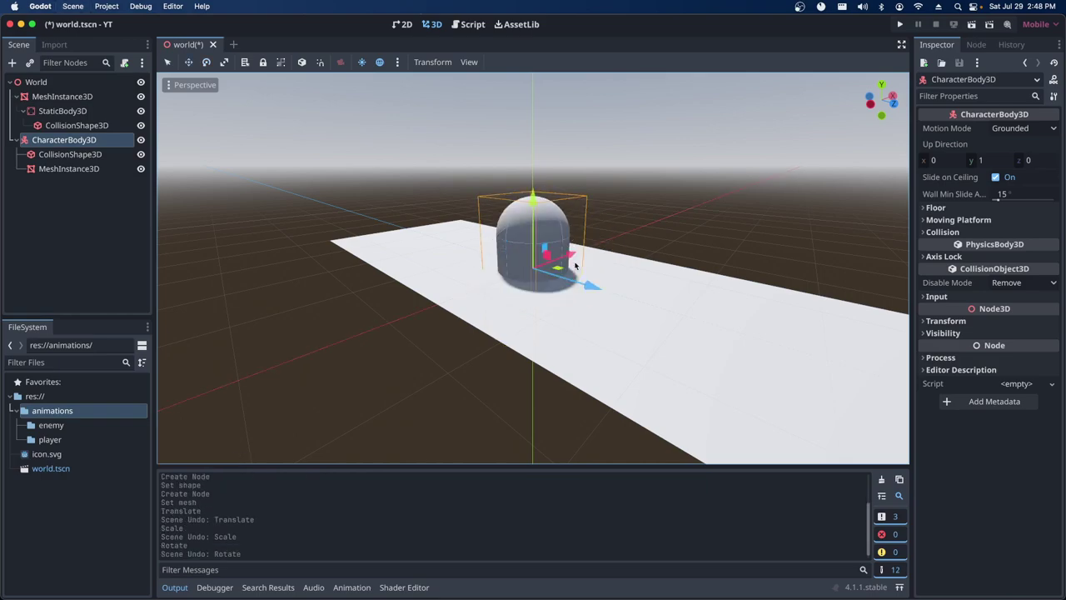
pyautogui.press('r')
pyautogui.press('e')
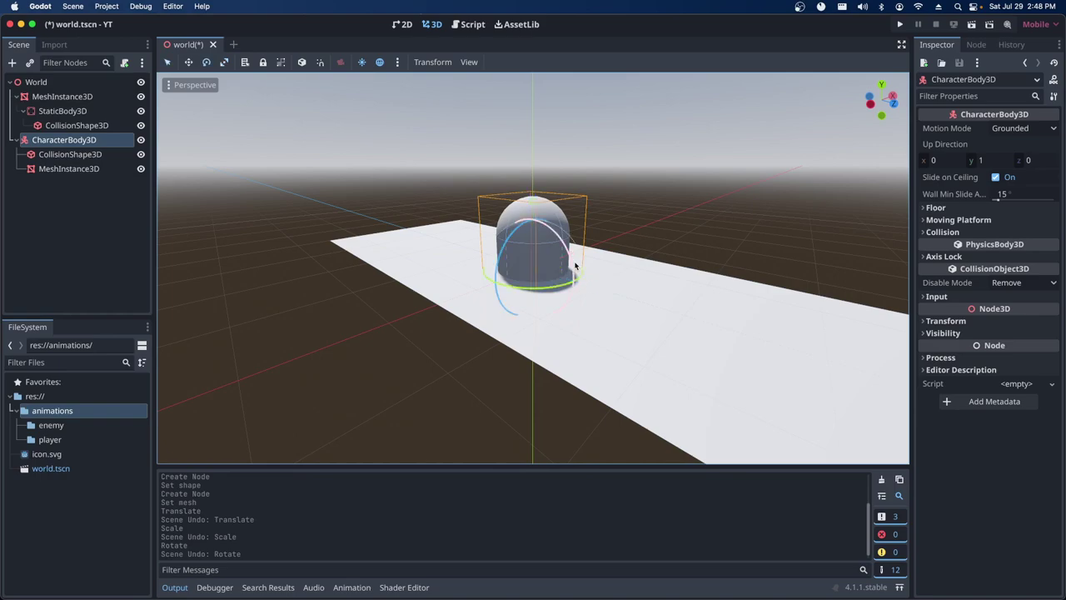
pyautogui.press('w')
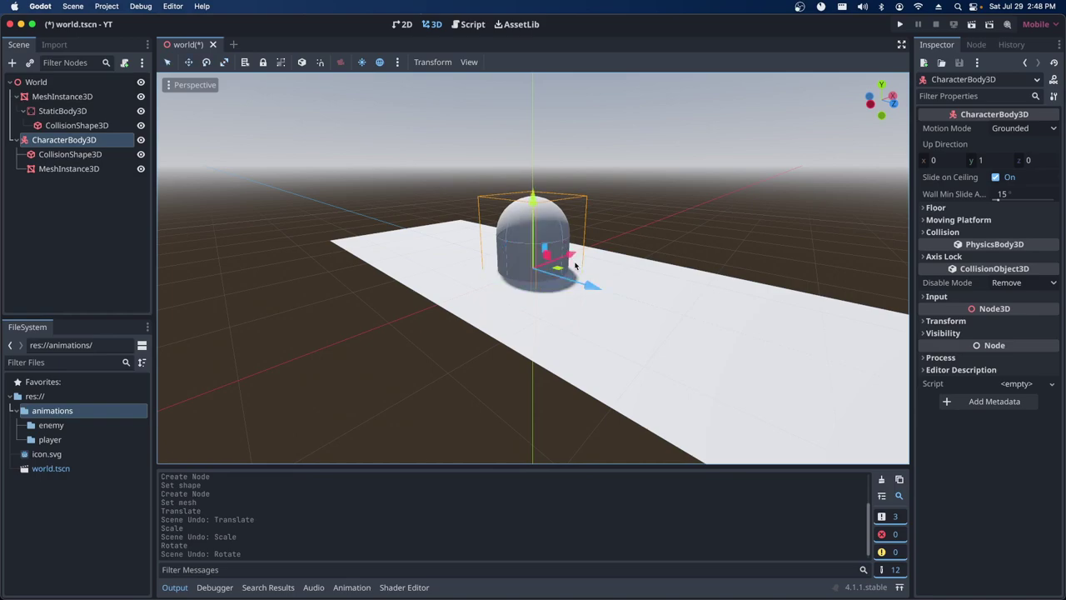
pyautogui.press('q')
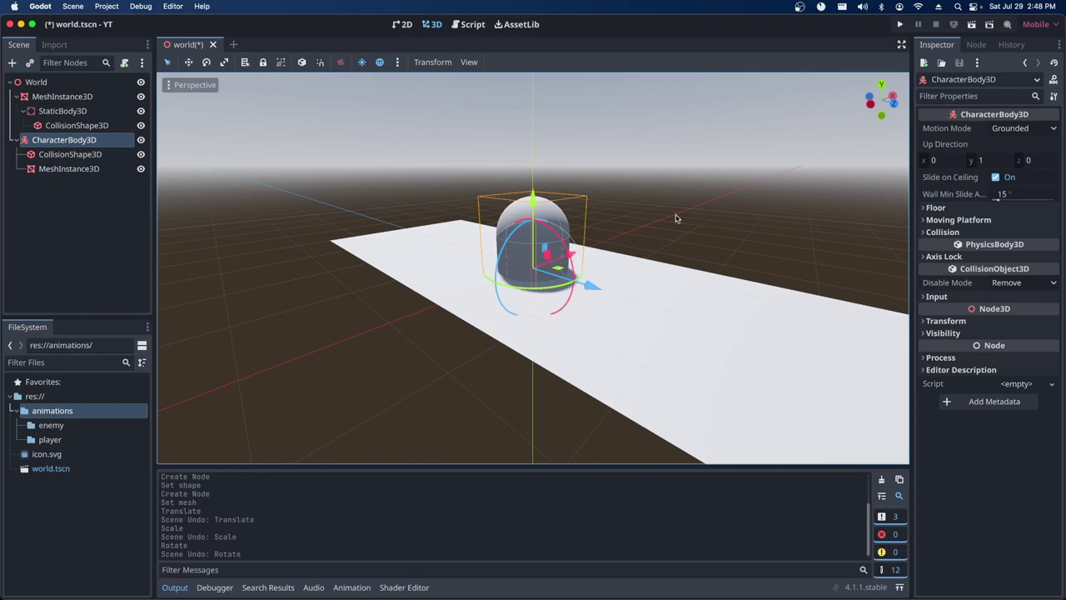
# Orbit the view, then slide the capsule across the platform toward the camera.
pyautogui.moveTo(725, 198); pyautogui.dragTo(825, 208, button='middle')
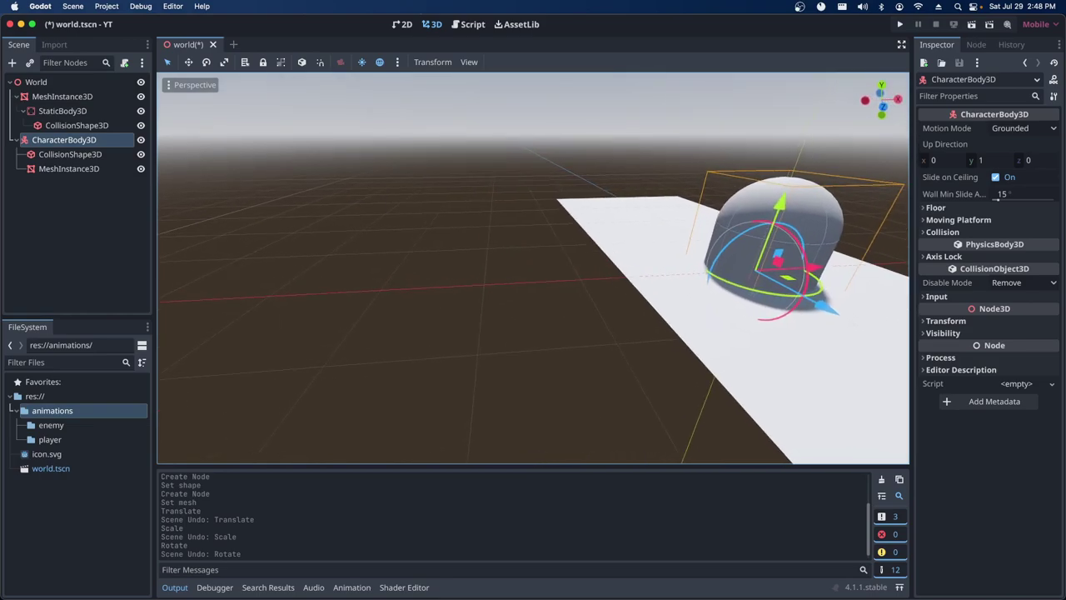
pyautogui.moveTo(533, 333); pyautogui.dragTo(483, 333, button='middle')
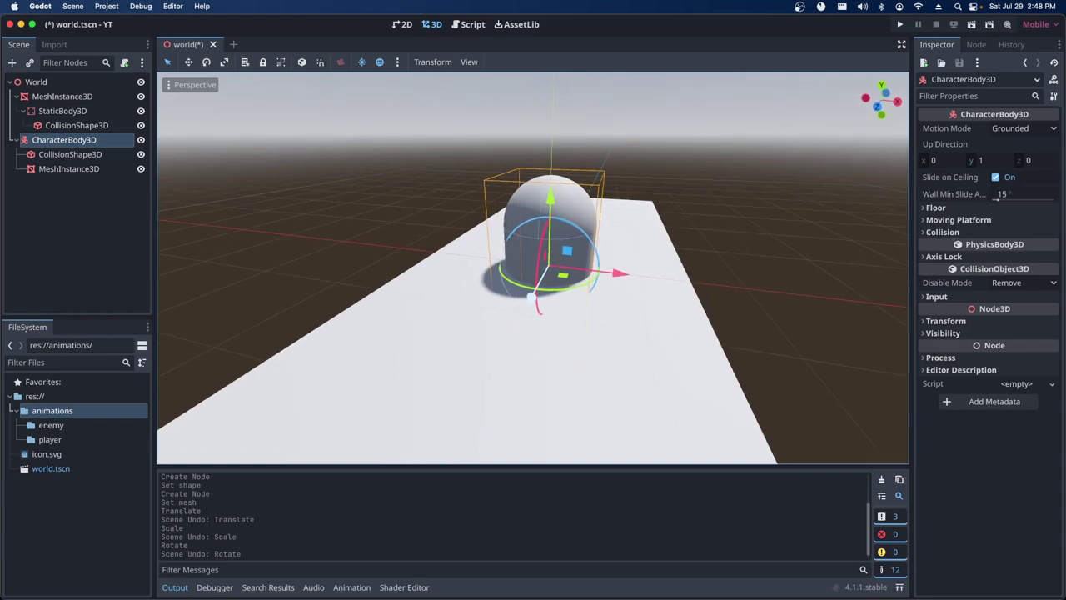
pyautogui.moveTo(633, 214); pyautogui.dragTo(663, 215, button='middle')
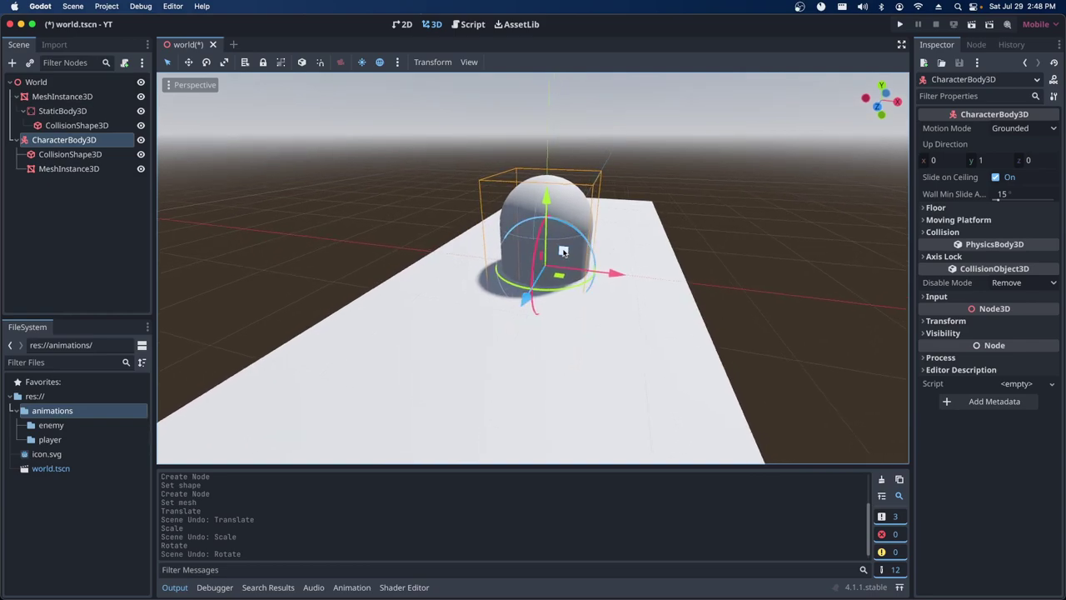
pyautogui.moveTo(563, 252)
pyautogui.mouseDown()
pyautogui.moveTo(614, 223)
pyautogui.moveTo(549, 206)
pyautogui.moveTo(497, 290)
pyautogui.moveTo(600, 213)
pyautogui.moveTo(553, 204)
pyautogui.moveTo(586, 211)
pyautogui.moveTo(547, 303)
pyautogui.moveTo(617, 197)
pyautogui.moveTo(627, 201)
pyautogui.moveTo(549, 236)
pyautogui.moveTo(523, 196)
pyautogui.moveTo(468, 235)
pyautogui.moveTo(613, 203)
pyautogui.moveTo(563, 229)
pyautogui.mouseUp()
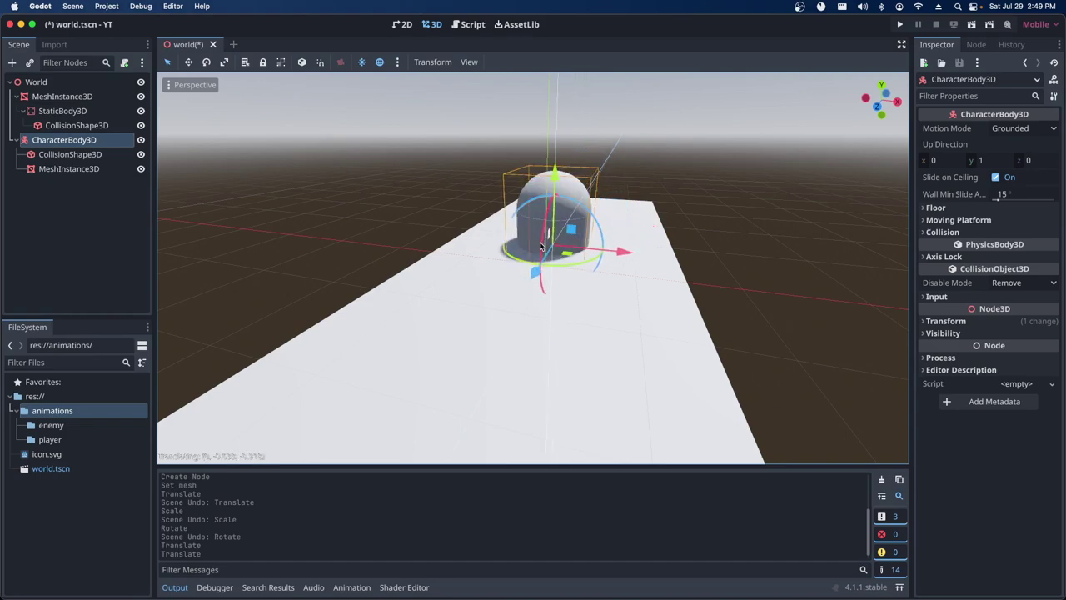
pyautogui.moveTo(563, 229); pyautogui.dragTo(540, 243)
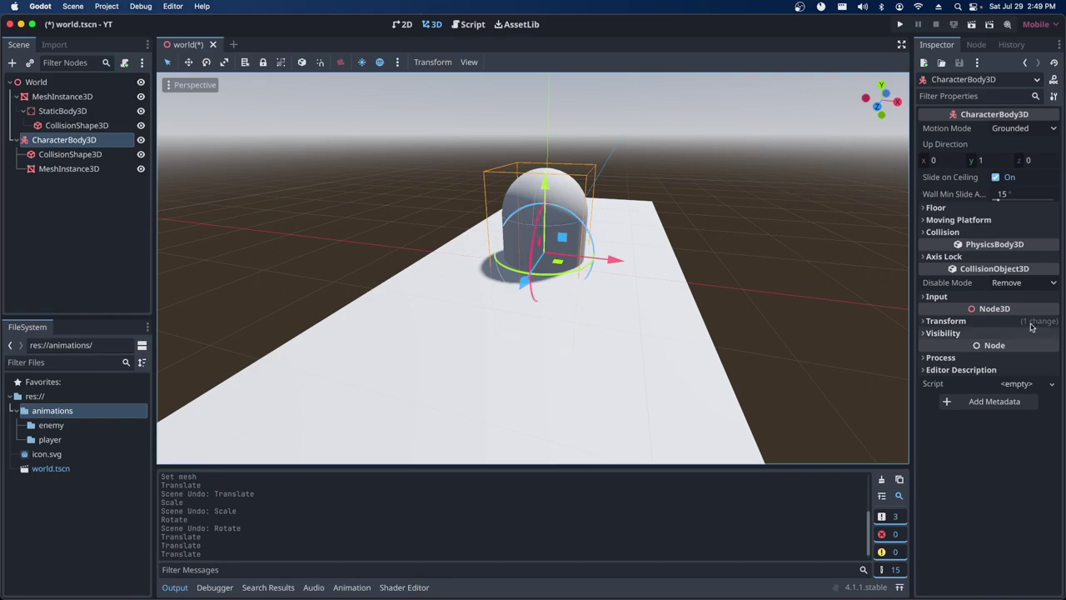
# Set the CharacterBody3D's Position z to 0, then revert Position to 0, 0, 0.
pyautogui.click(926, 325)
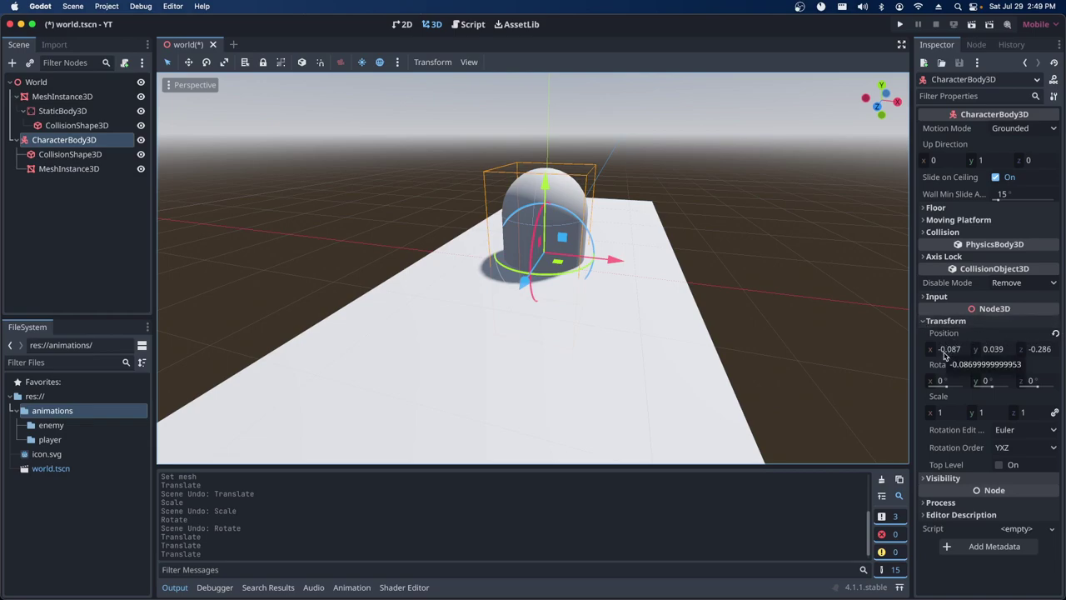
pyautogui.click(1039, 349)
pyautogui.write('0')
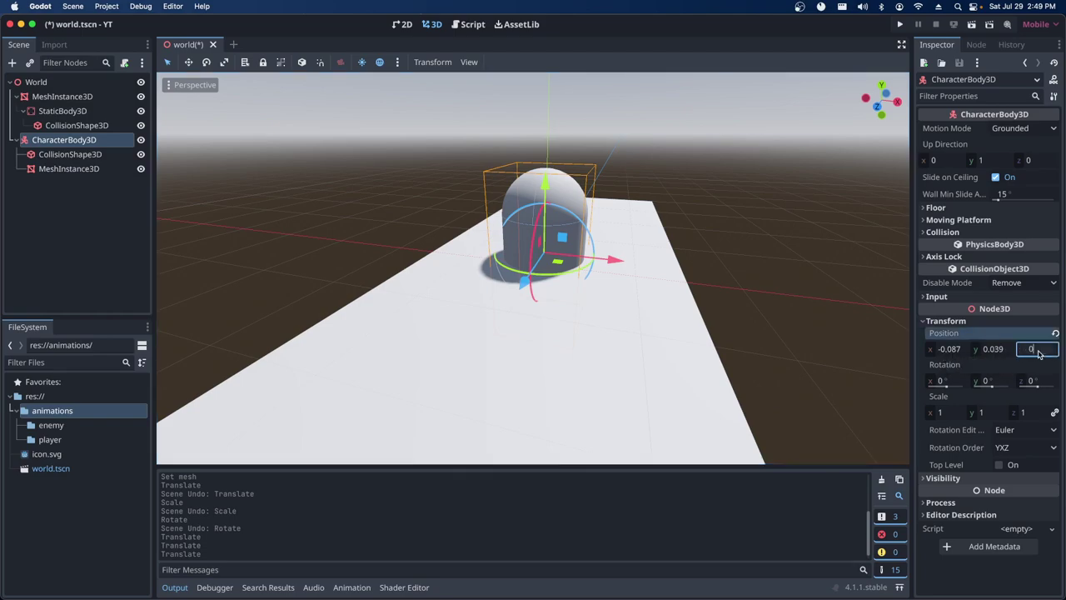
pyautogui.press('Return')
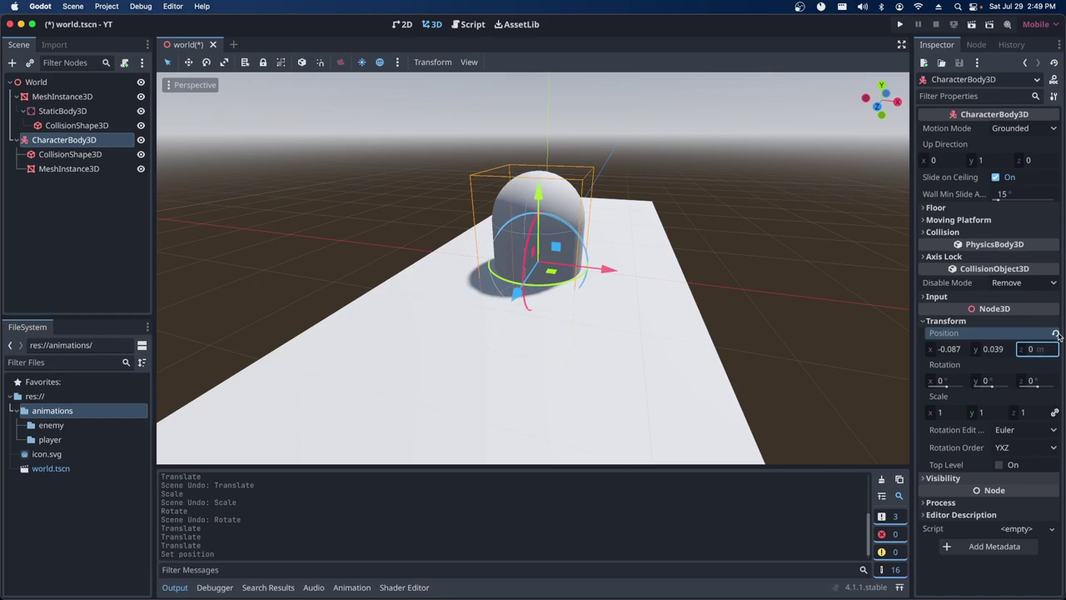
pyautogui.click(1055, 334)
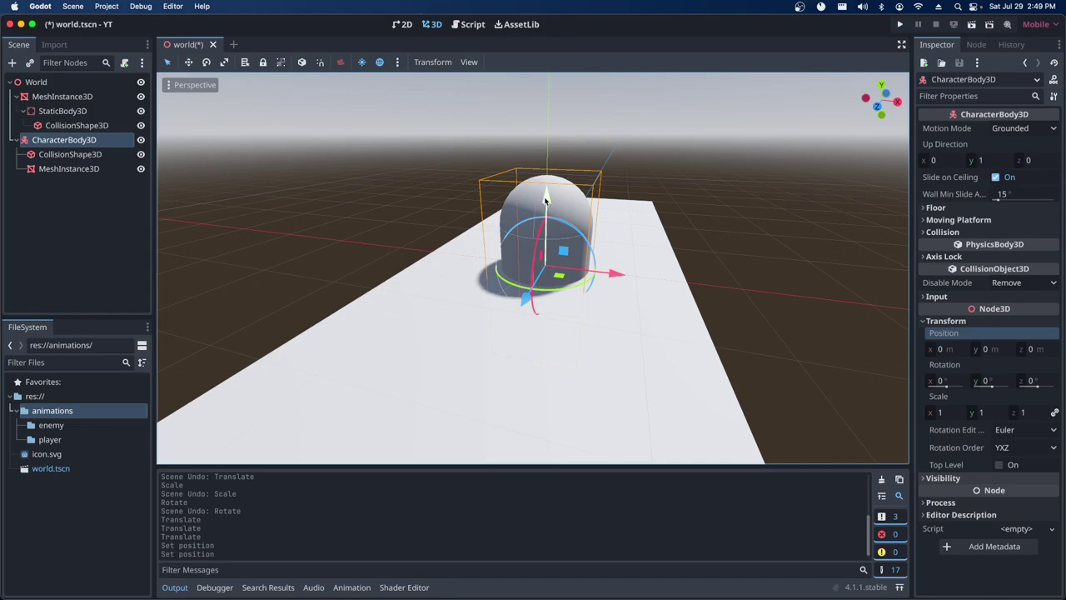
# Test dragging the capsule up and down its Y axis, bringing it back to the floor.
pyautogui.moveTo(545, 200); pyautogui.dragTo(547, 187)
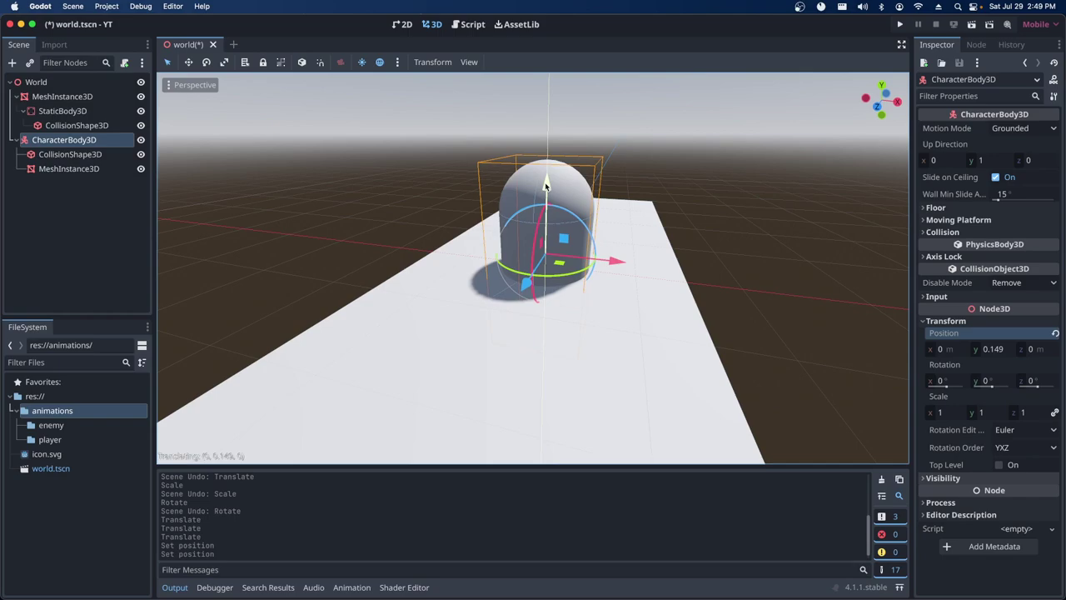
pyautogui.rightClick(548, 180)
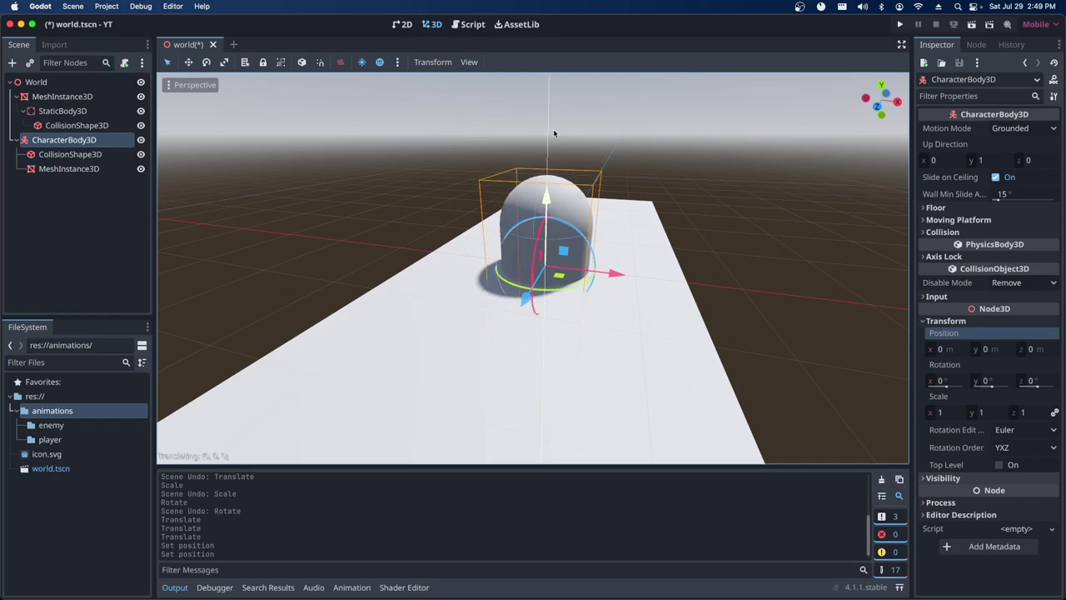
pyautogui.keyDown('ctrl'); pyautogui.moveTo(546, 196); pyautogui.dragTo(553, 100); pyautogui.keyUp('ctrl')
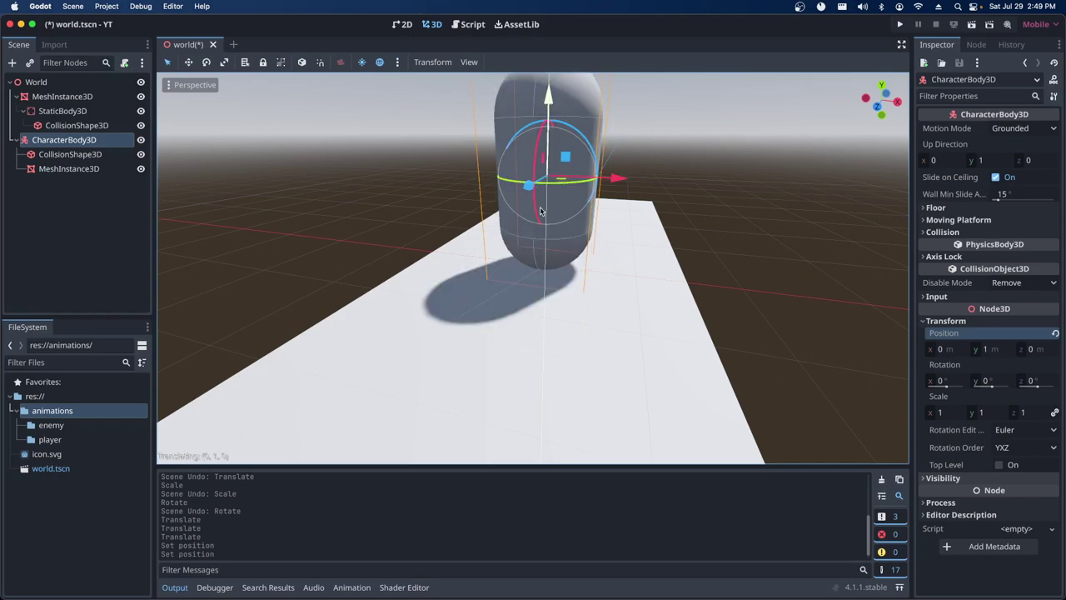
pyautogui.moveTo(540, 211)
pyautogui.keyDown('ctrl'); pyautogui.mouseDown()
pyautogui.moveTo(559, 219)
pyautogui.moveTo(555, 169)
pyautogui.moveTo(546, 196)
pyautogui.moveTo(557, 208)
pyautogui.moveTo(561, 195)
pyautogui.mouseUp(); pyautogui.keyUp('ctrl')
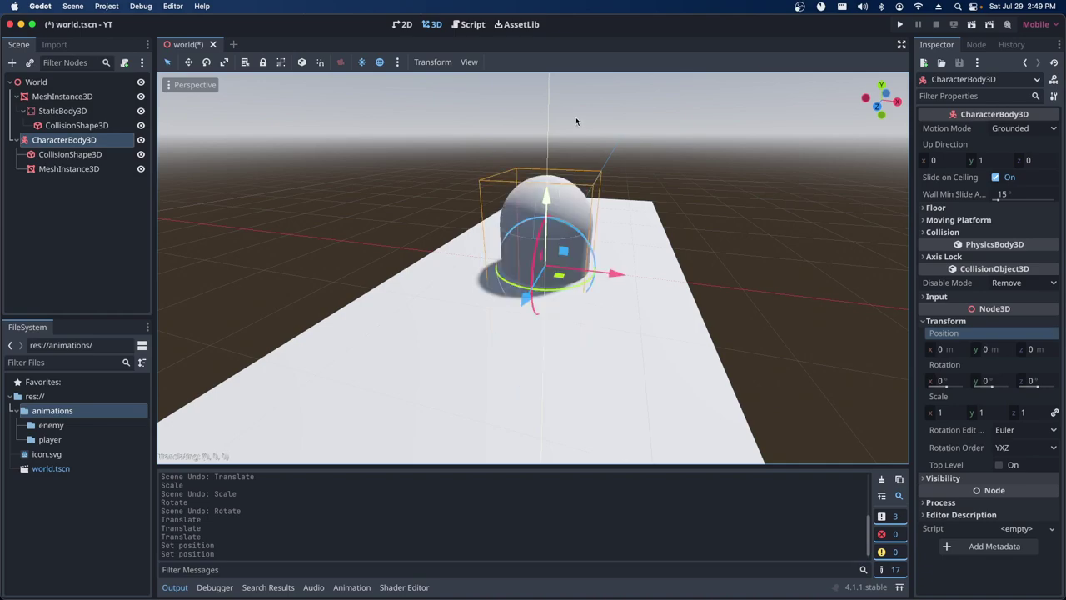
pyautogui.moveTo(575, 122)
pyautogui.keyDown('ctrl'); pyautogui.mouseDown()
pyautogui.moveTo(539, 235)
pyautogui.moveTo(548, 198)
pyautogui.mouseUp(); pyautogui.keyUp('ctrl')
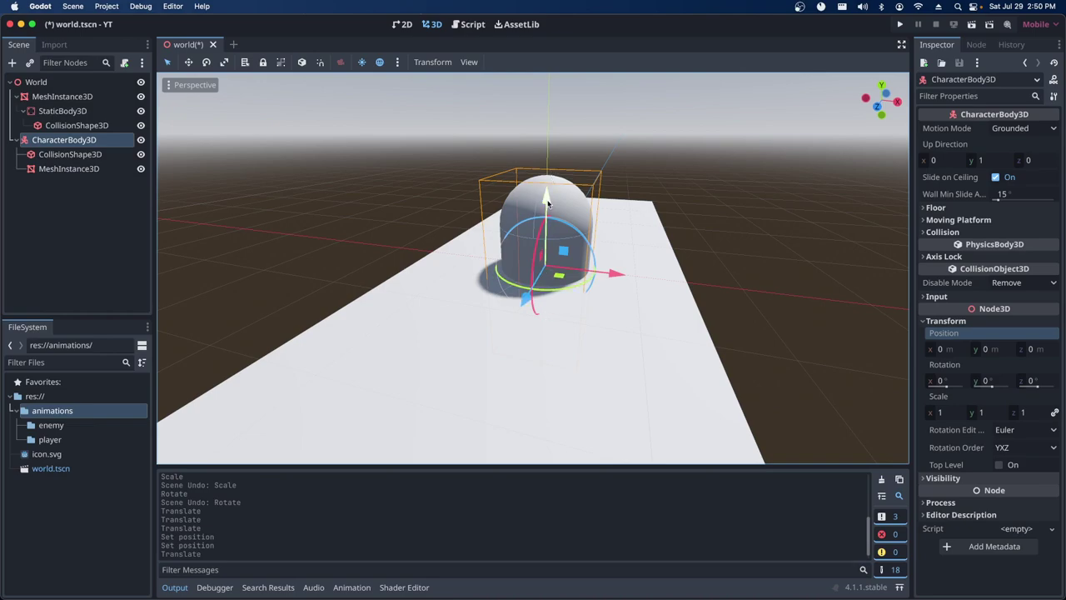
pyautogui.moveTo(549, 200); pyautogui.dragTo(552, 106)
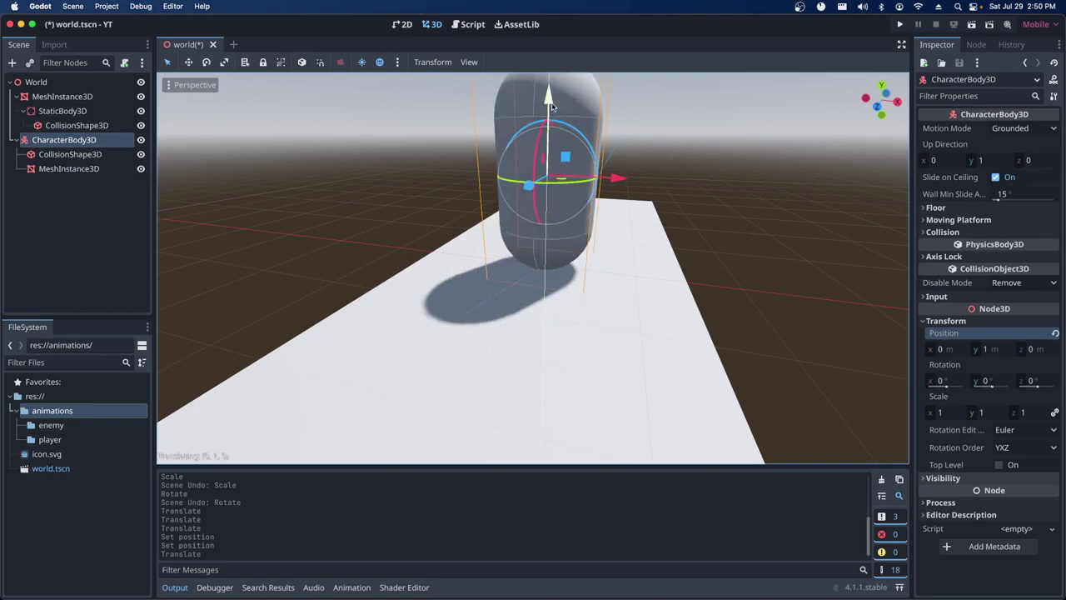
pyautogui.click(571, 204)
pyautogui.moveTo(548, 108); pyautogui.dragTo(538, 242)
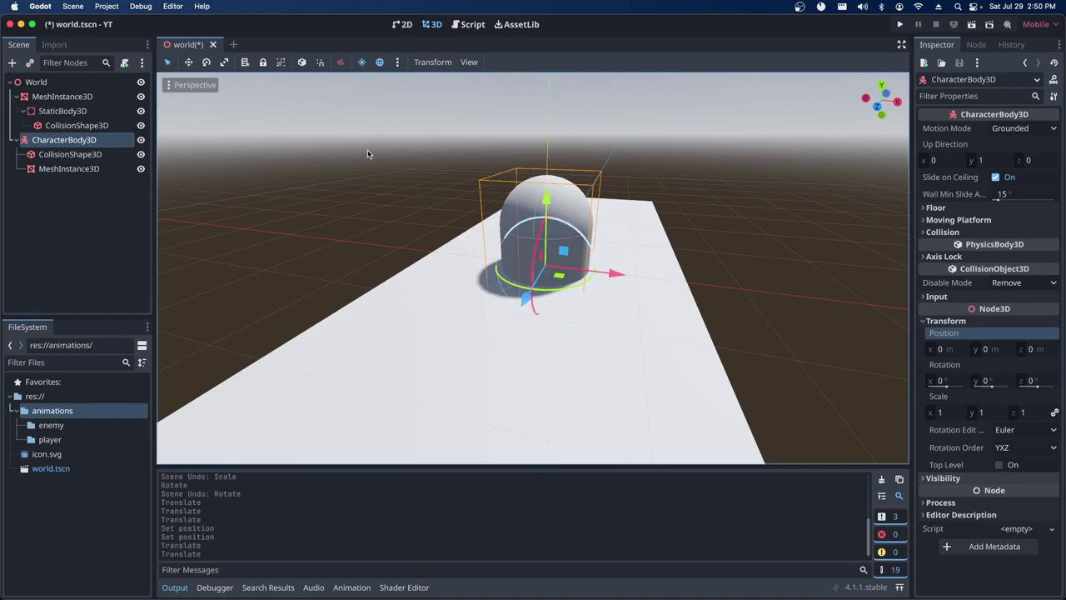
# Enter .25 as the translate snap in the Configure Snap settings.
pyautogui.click(430, 65)
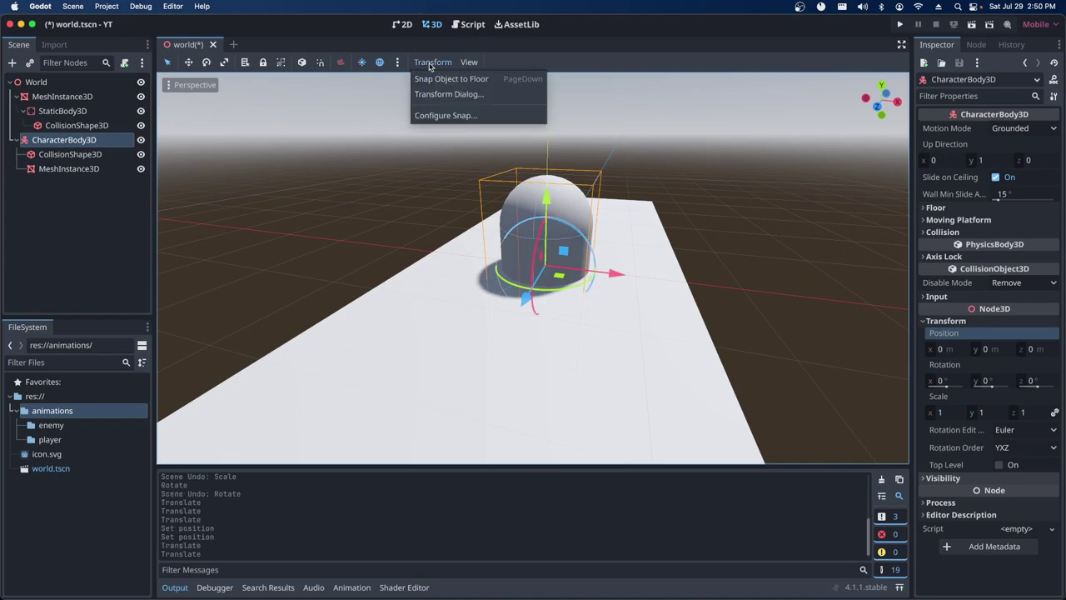
pyautogui.click(437, 116)
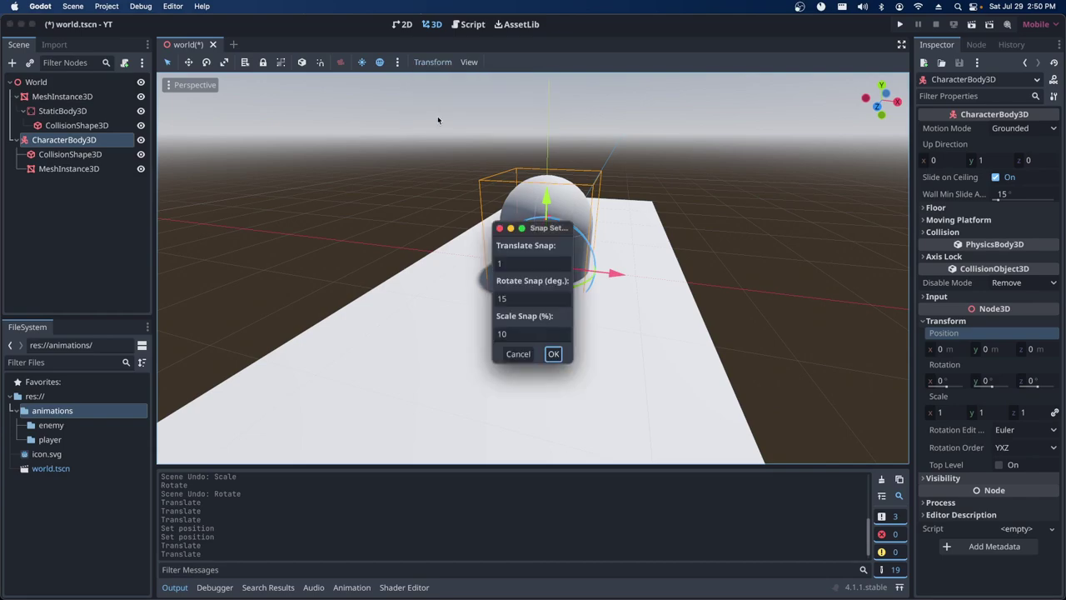
pyautogui.doubleClick(518, 264)
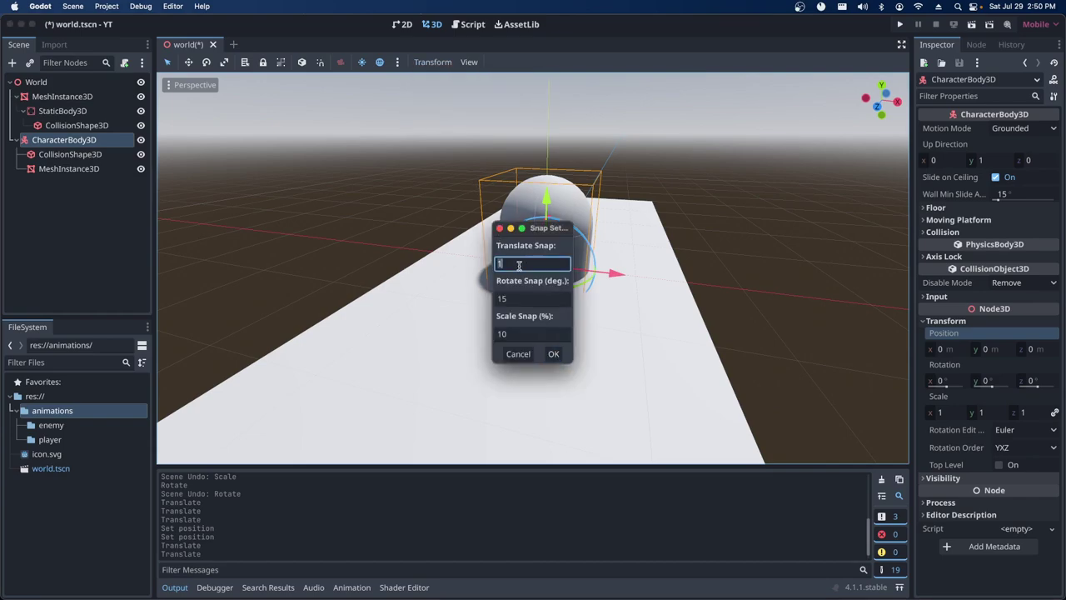
pyautogui.write('.252')
# Apply the .25 snap and lift the CharacterBody3D to y = 1 m, checking from a low angle.
pyautogui.click(554, 355)
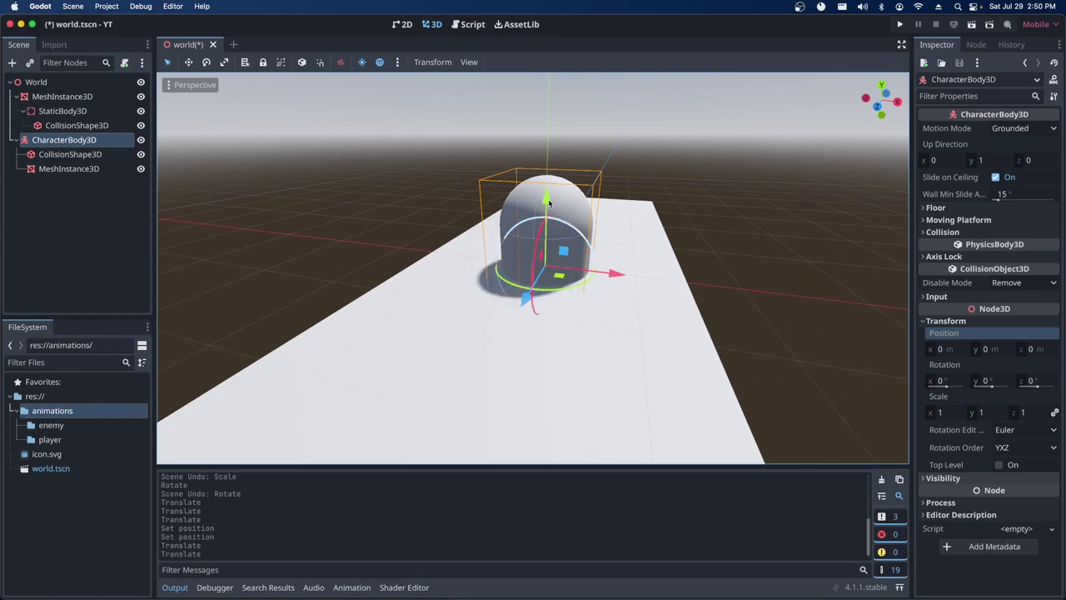
pyautogui.moveTo(549, 202)
pyautogui.mouseDown()
pyautogui.moveTo(562, 113)
pyautogui.moveTo(545, 248)
pyautogui.moveTo(573, 97)
pyautogui.mouseUp()
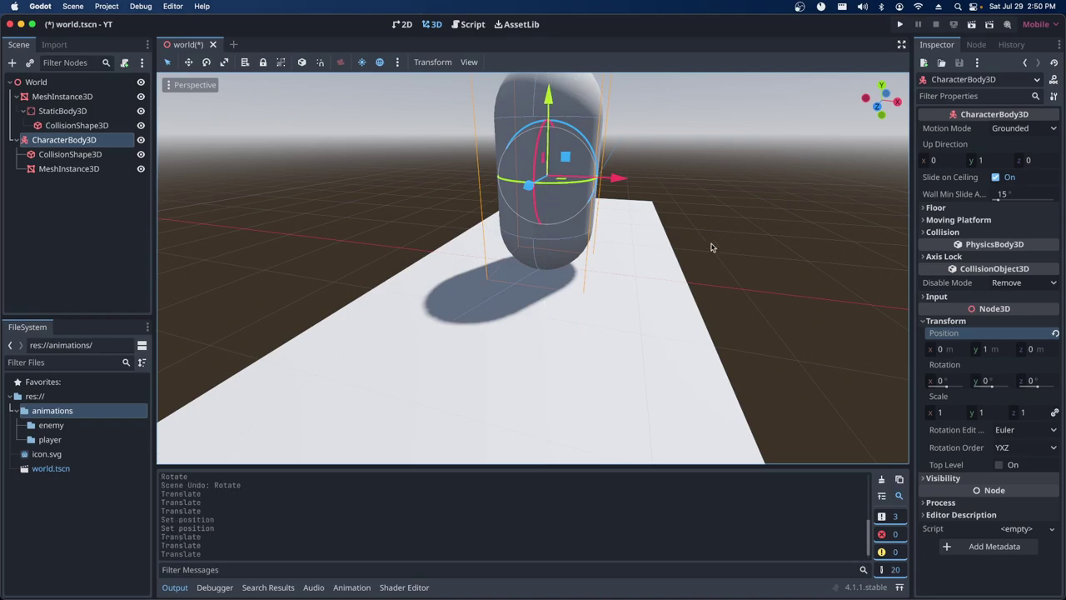
pyautogui.moveTo(533, 266); pyautogui.dragTo(533, 184, button='middle')
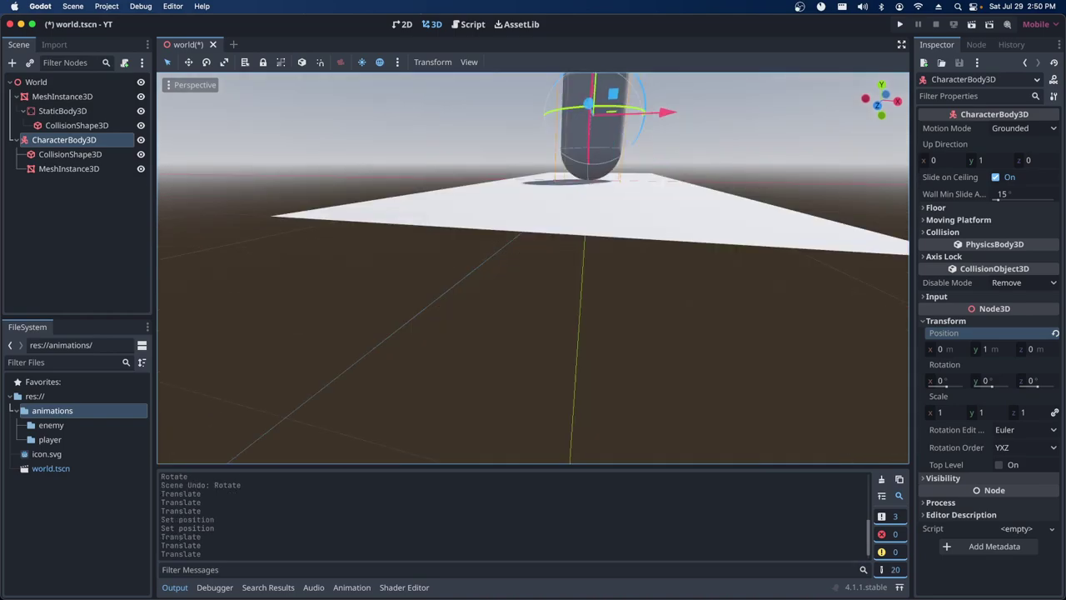
pyautogui.moveTo(533, 250); pyautogui.dragTo(533, 308, button='middle')
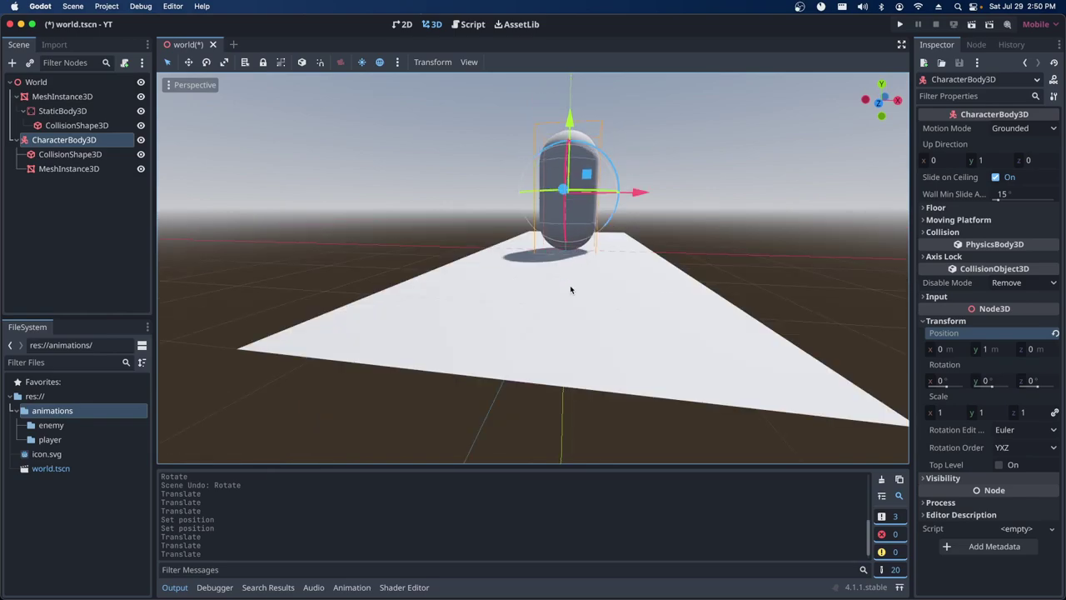
# Run the project to test world.tscn, then close the game window.
pyautogui.click(901, 26)
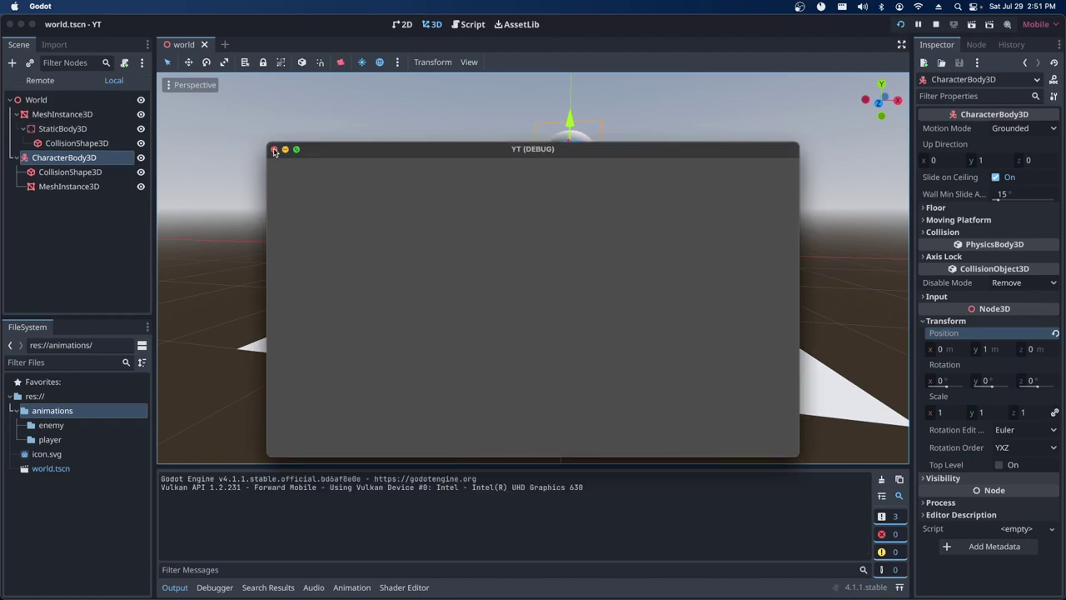
pyautogui.click(274, 150)
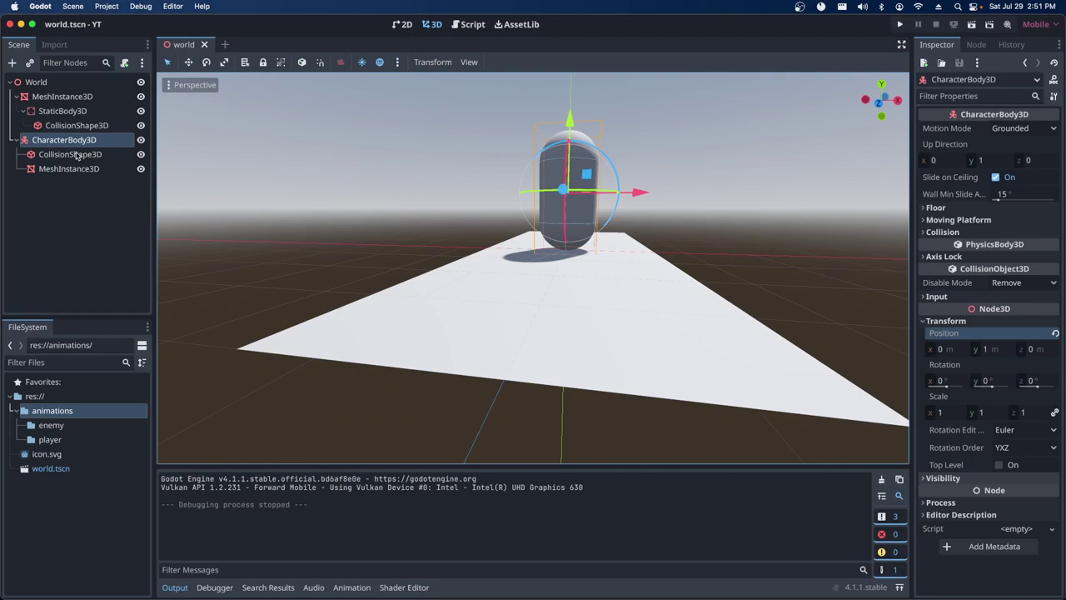
pyautogui.click(48, 81)
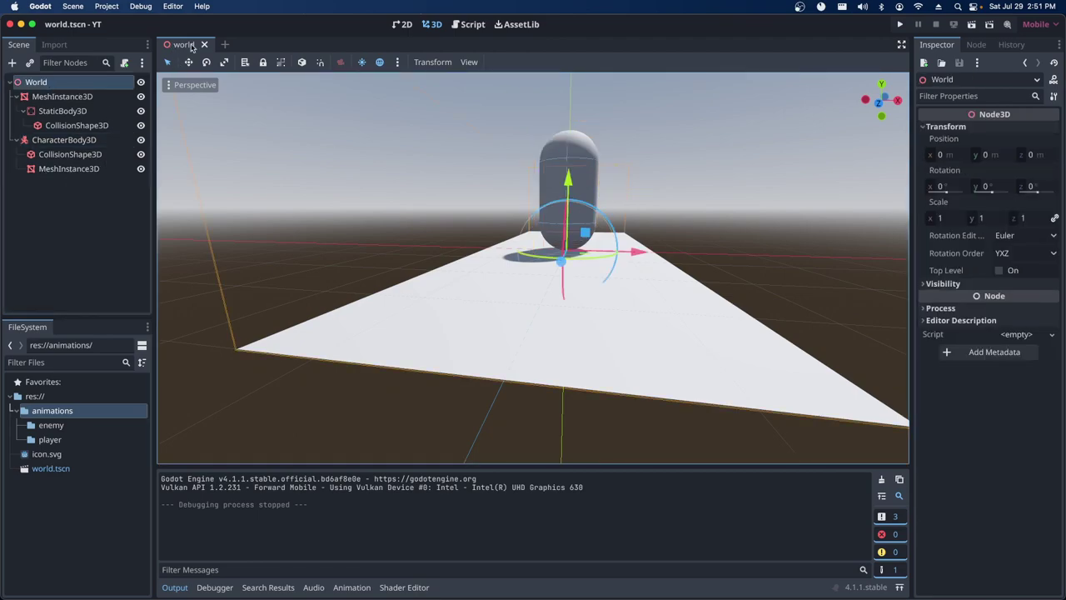
pyautogui.click(61, 142)
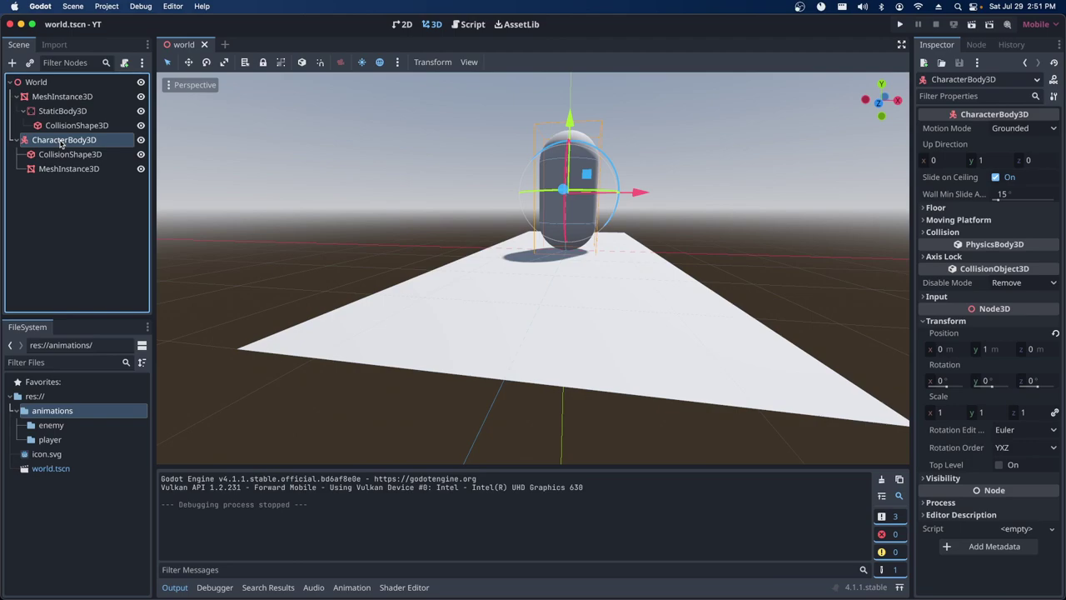
pyautogui.rightClick(107, 142)
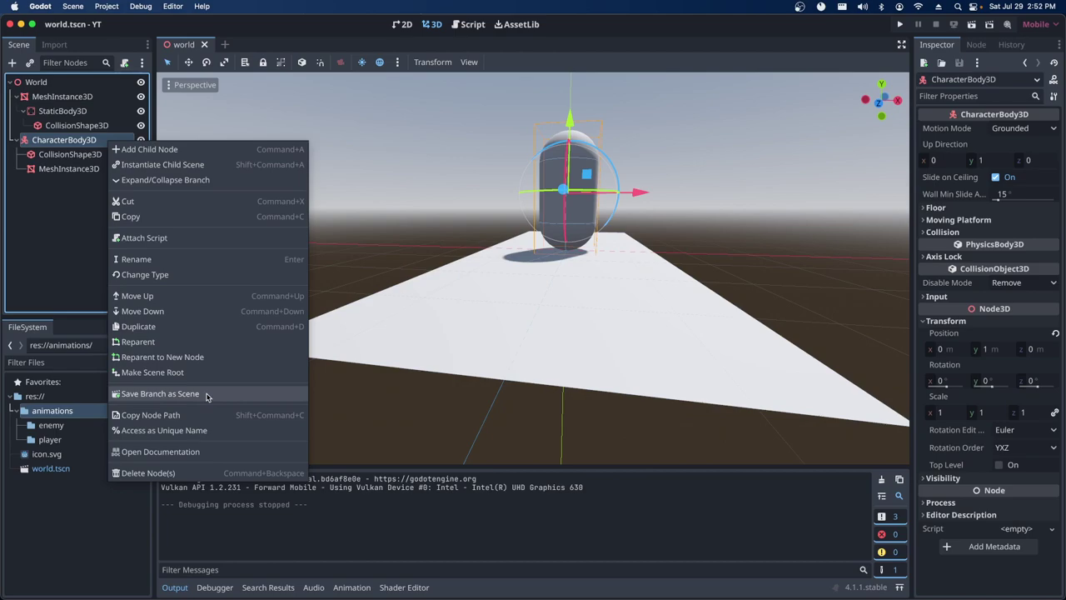
pyautogui.click(207, 394)
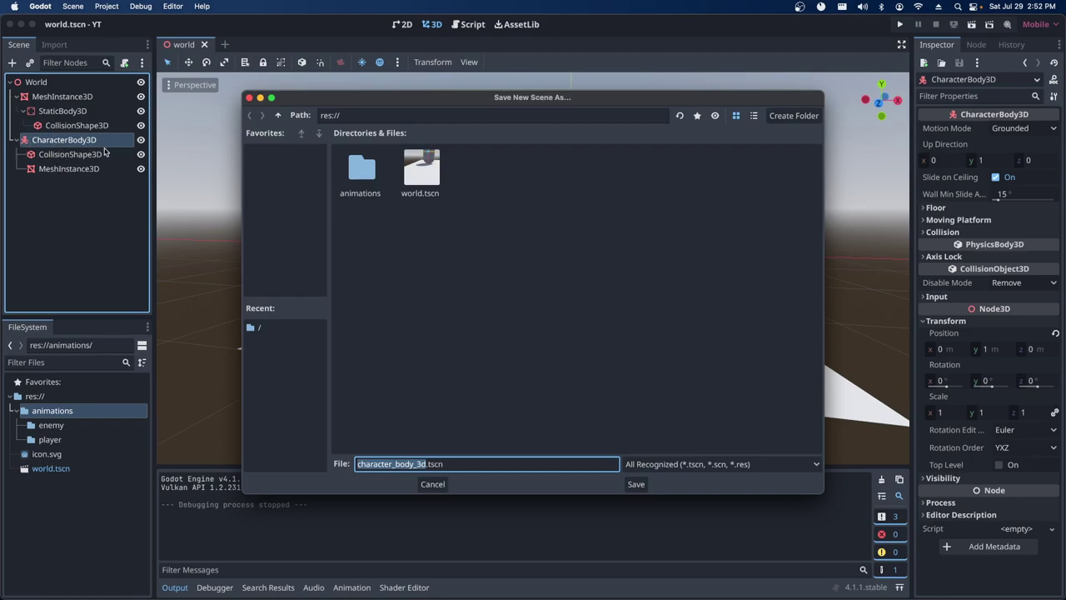
pyautogui.click(433, 484)
# Begin renaming CharacterBody3D, then back out and keep the original name.
pyautogui.doubleClick(52, 141)
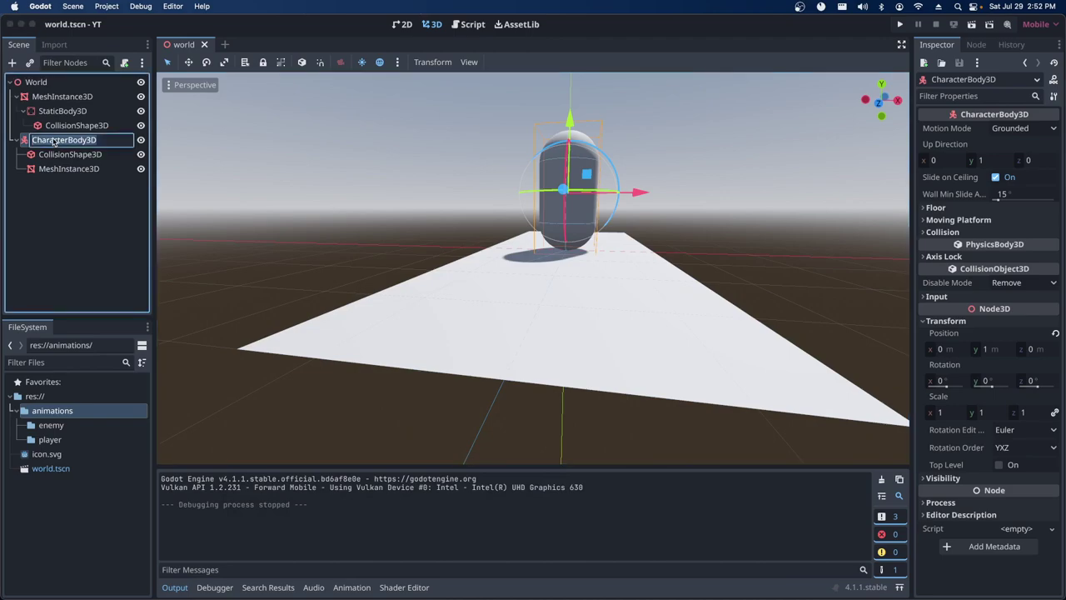
pyautogui.write('P')
pyautogui.press('BackSpace')
pyautogui.press('BackSpace')
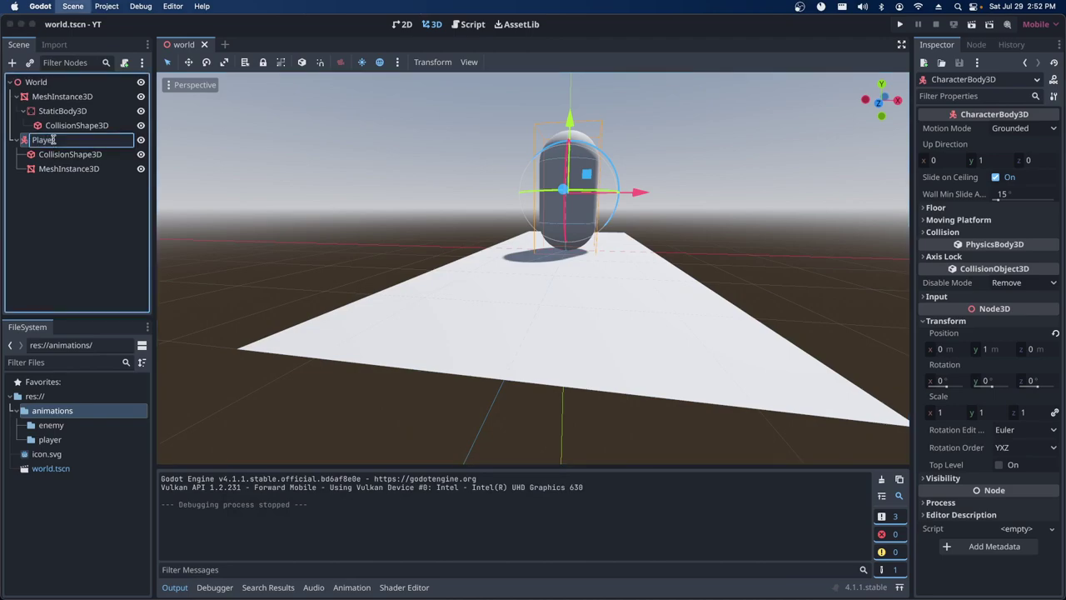
pyautogui.press('BackSpace')
pyautogui.press('BackSpace')
pyautogui.press('BackSpace')
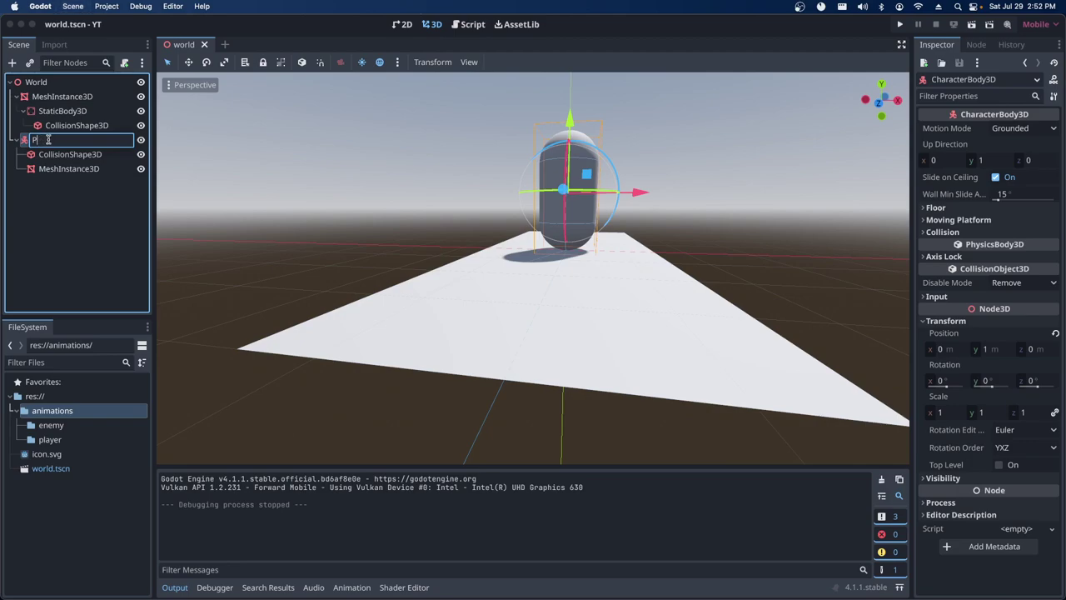
pyautogui.press('BackSpace')
pyautogui.press('Return')
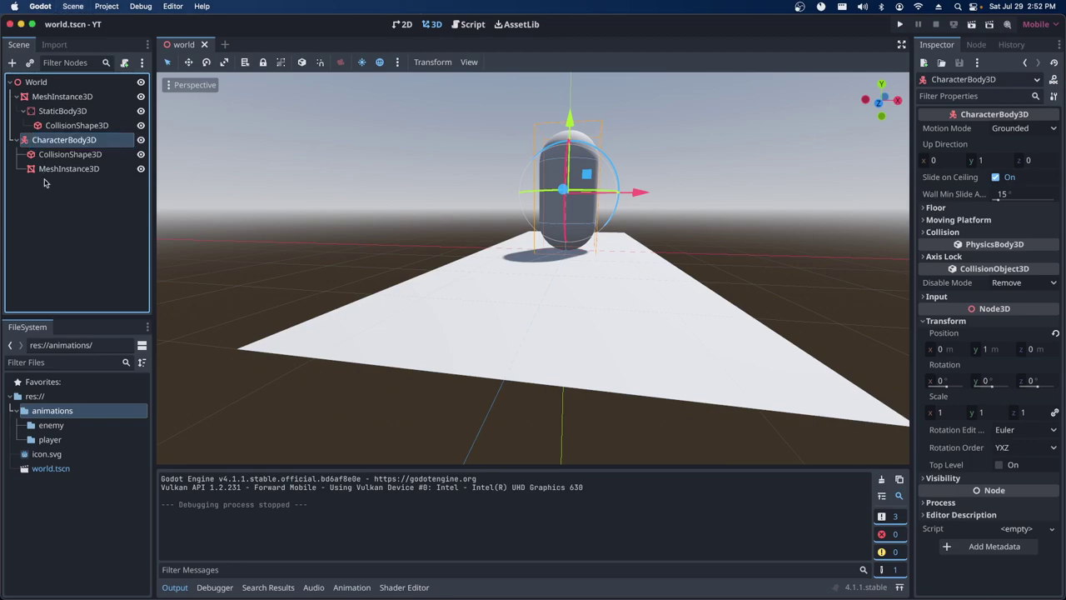
# Prefix the node name with 'Player' to make PlayerCharacterBody3D.
pyautogui.doubleClick(50, 142)
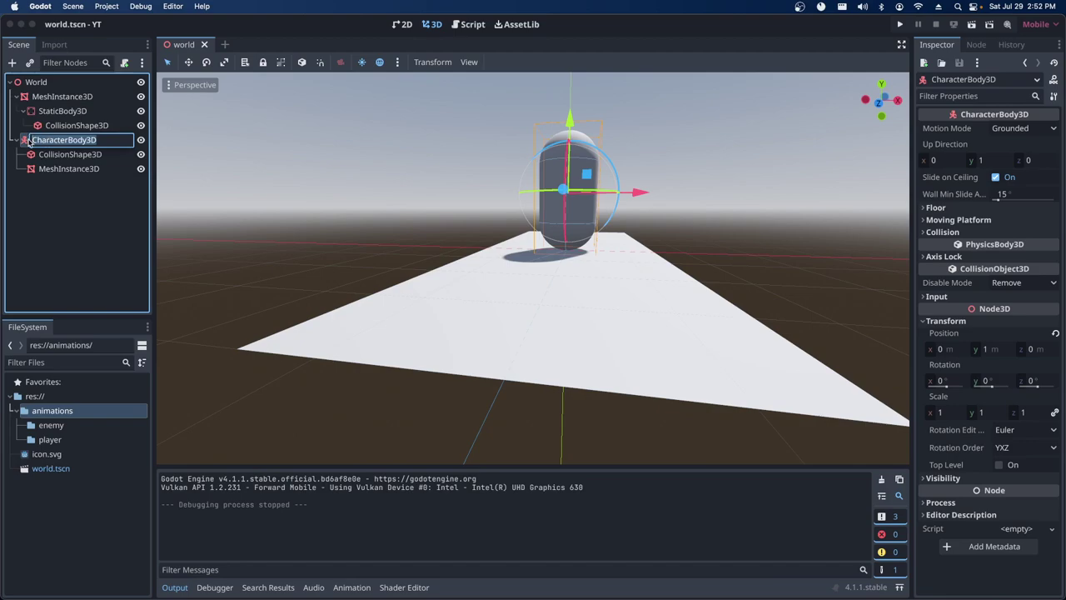
pyautogui.click(40, 144)
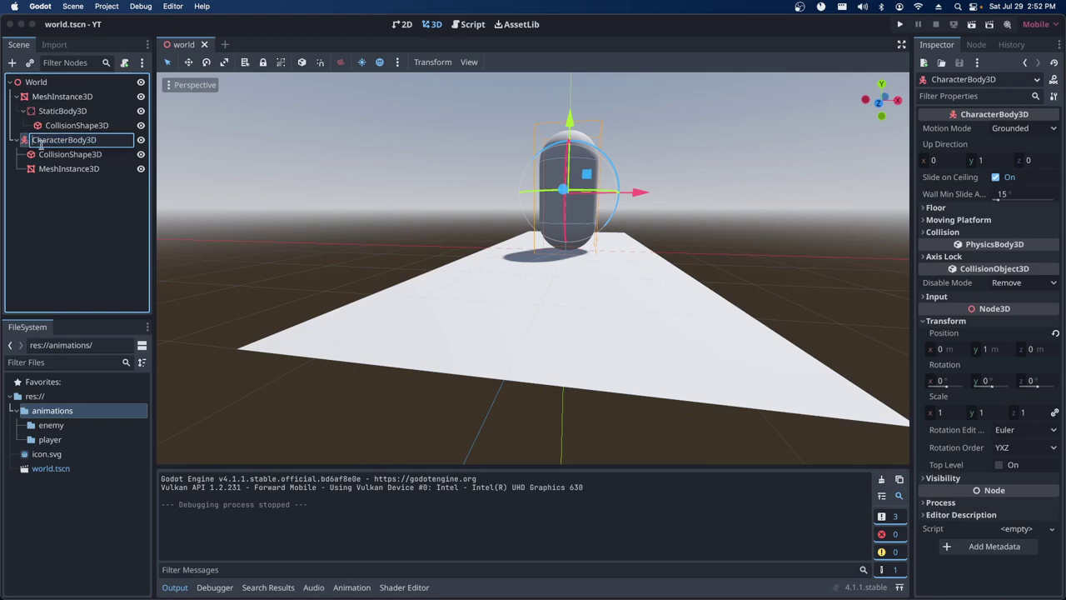
pyautogui.write('Player')
pyautogui.press('Return')
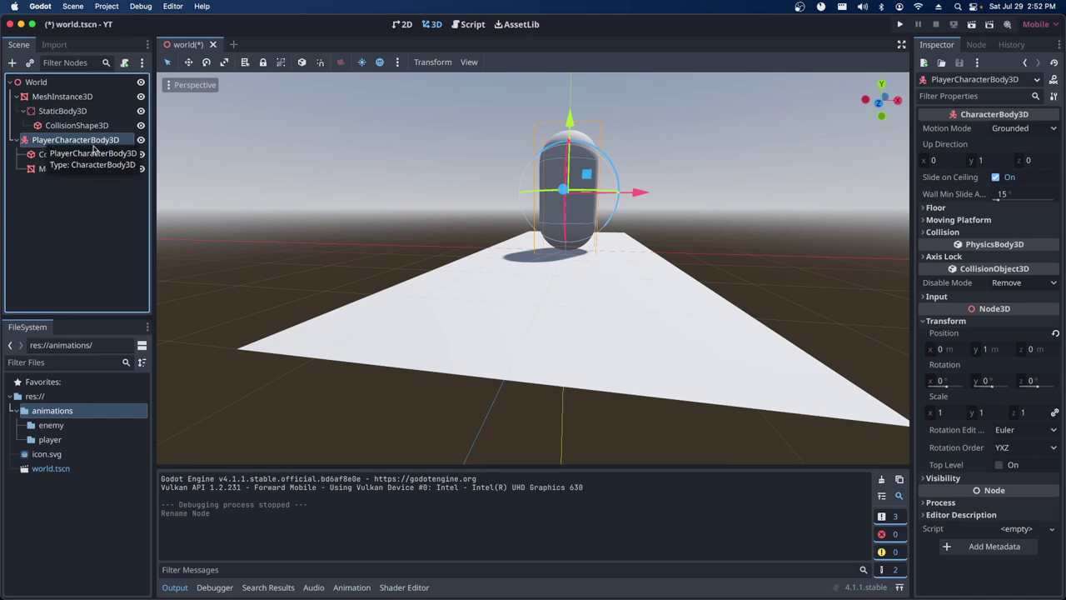
# Save the PlayerCharacterBody3D branch as player_character_body_3d.tscn.
pyautogui.rightClick(109, 142)
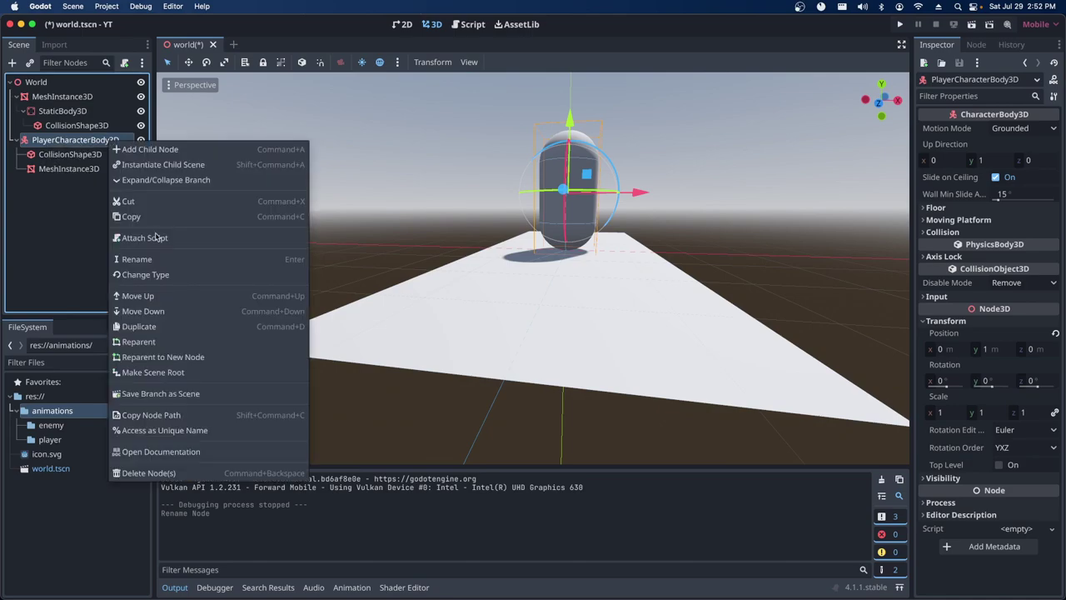
pyautogui.click(175, 396)
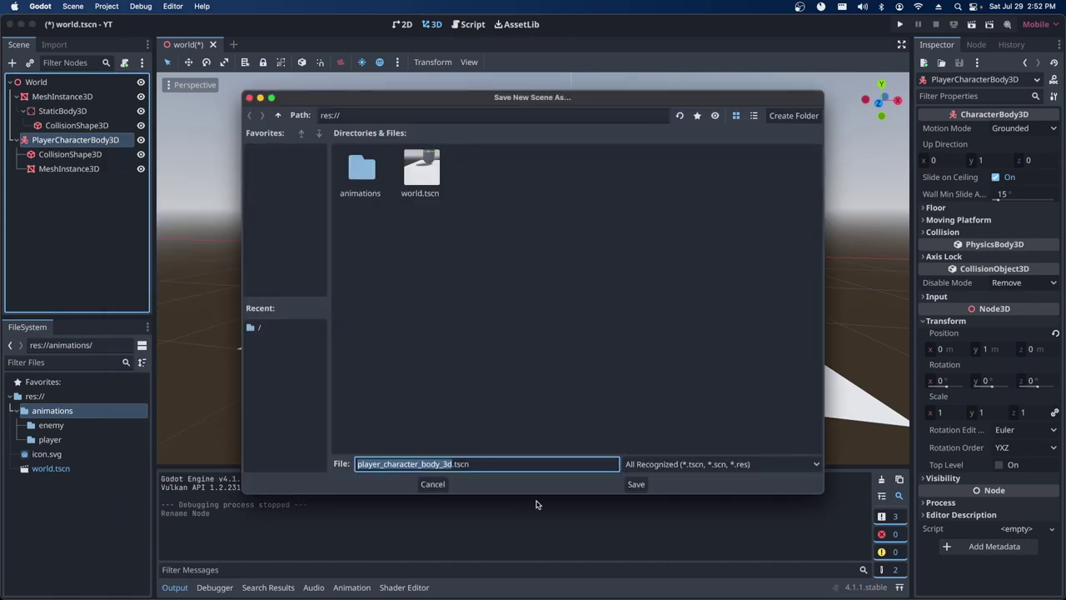
pyautogui.click(635, 485)
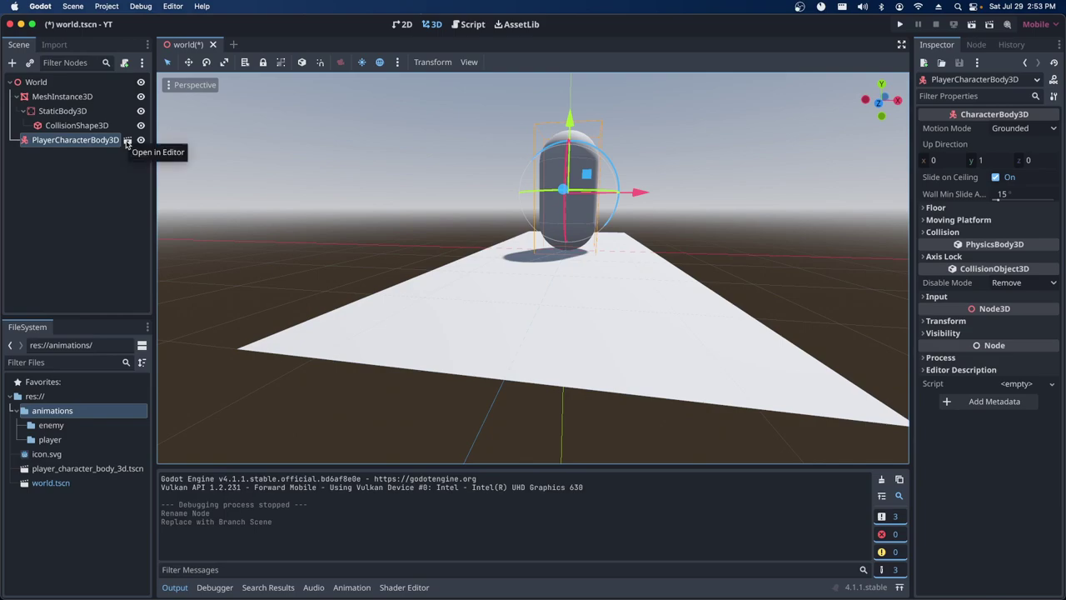
# Open the player instance in its own tab, save world.tscn, and return to the player scene.
pyautogui.click(128, 142)
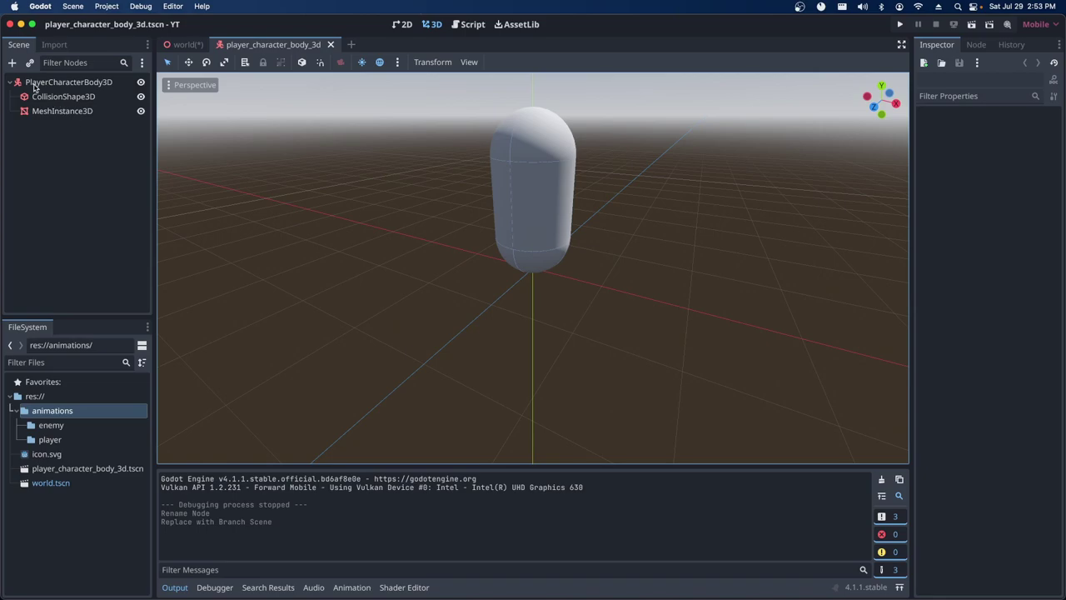
pyautogui.click(44, 87)
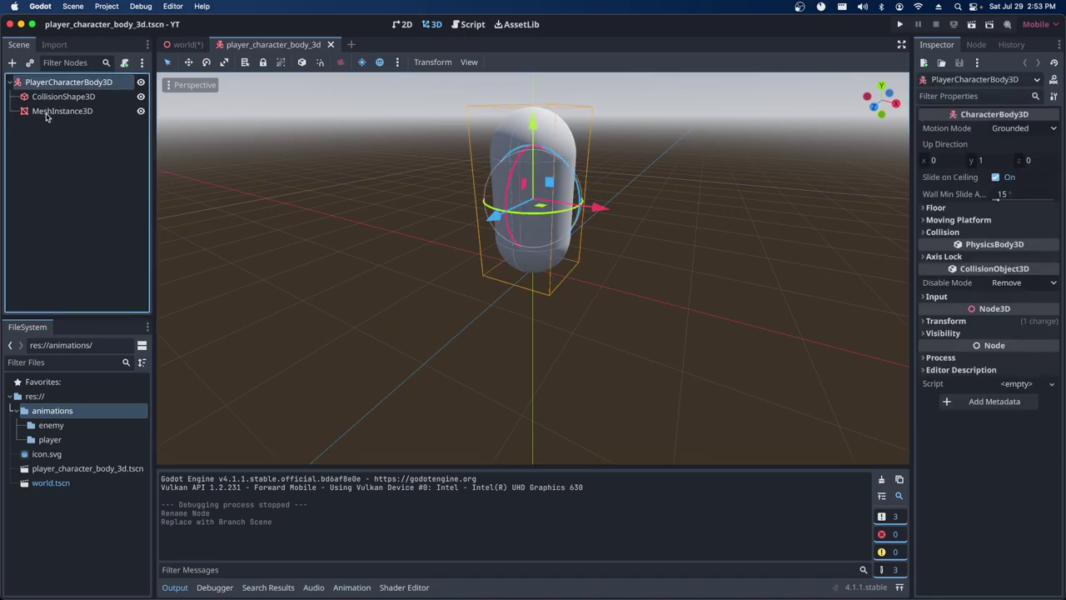
pyautogui.click(183, 47)
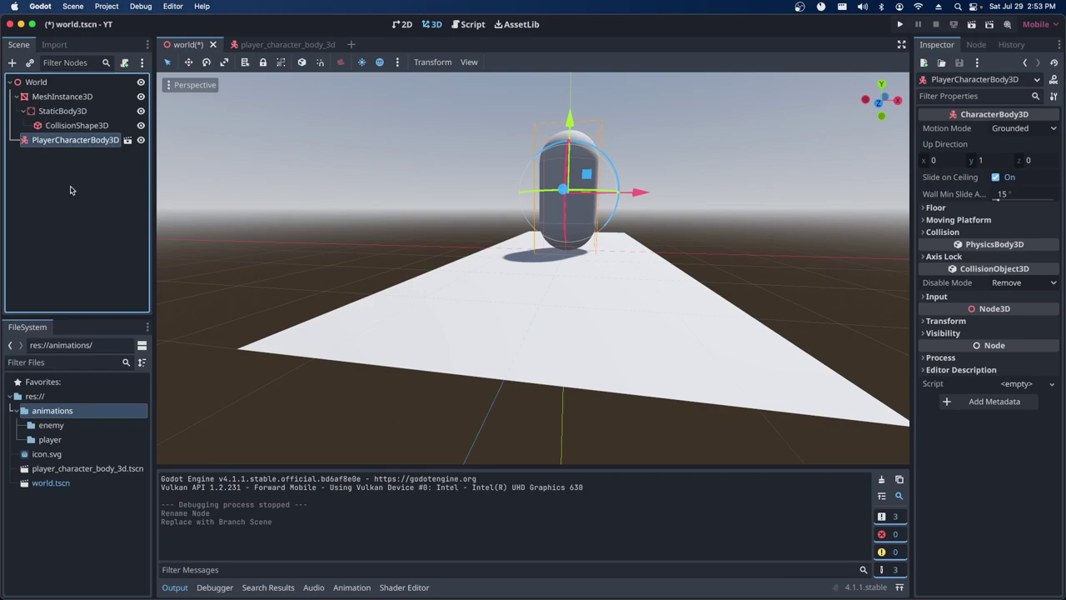
pyautogui.click(127, 140)
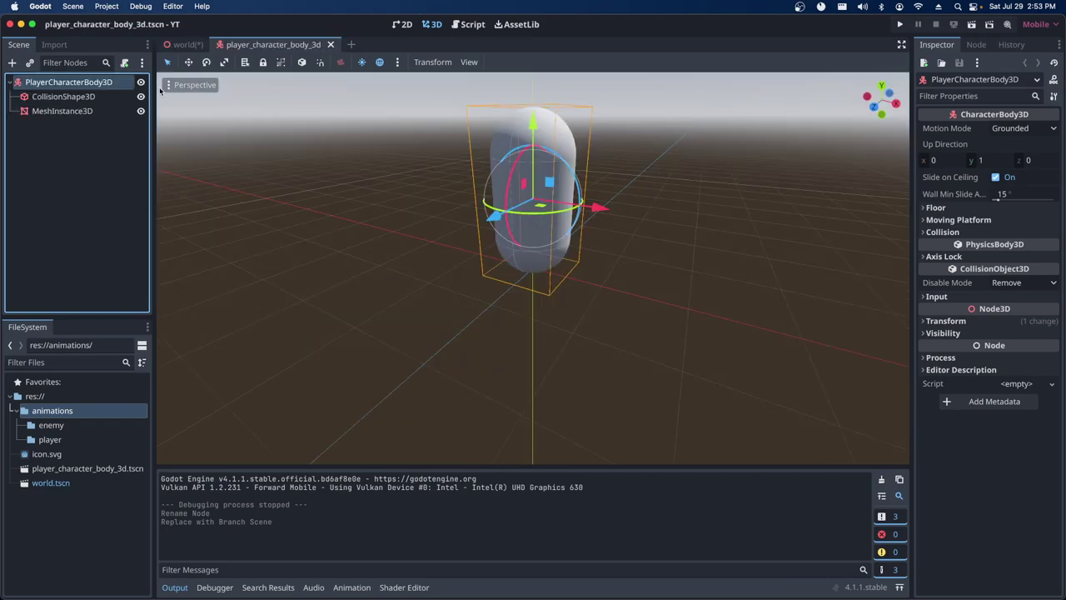
pyautogui.click(182, 45)
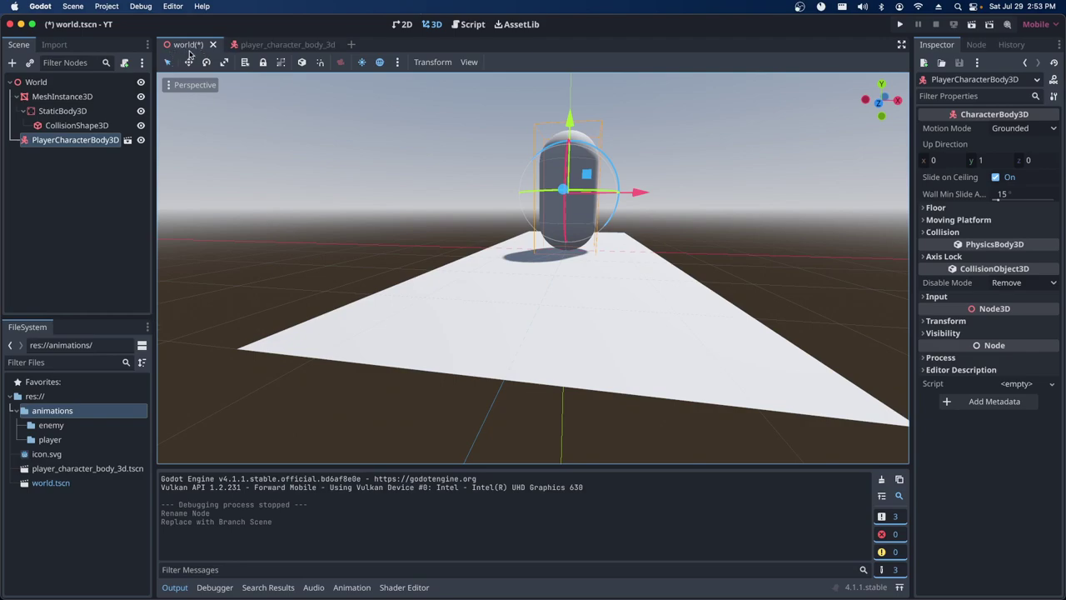
pyautogui.hotkey('ctrl', 's')
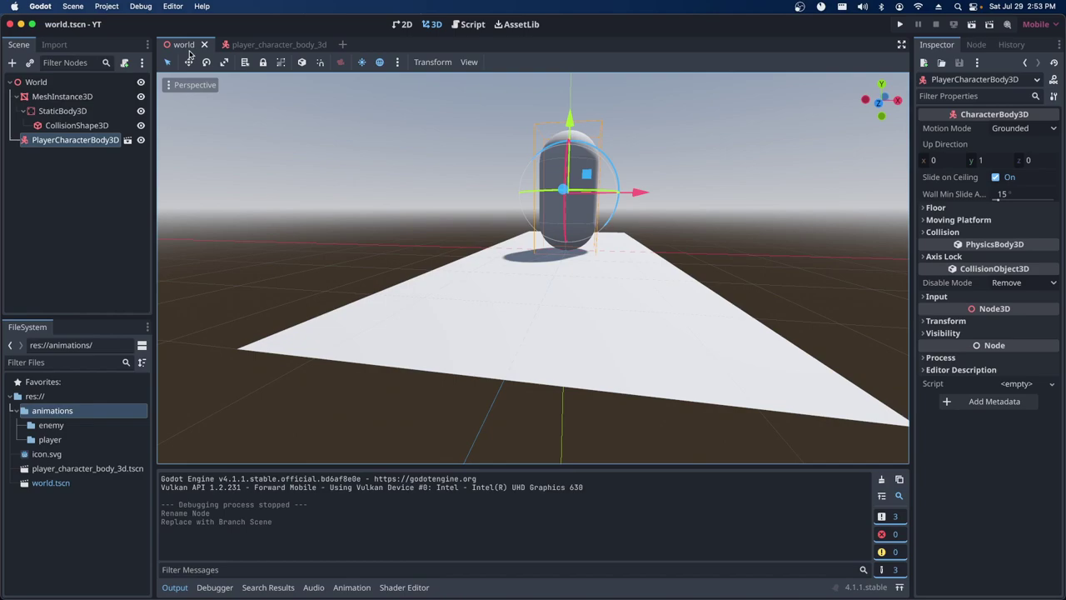
pyautogui.click(245, 50)
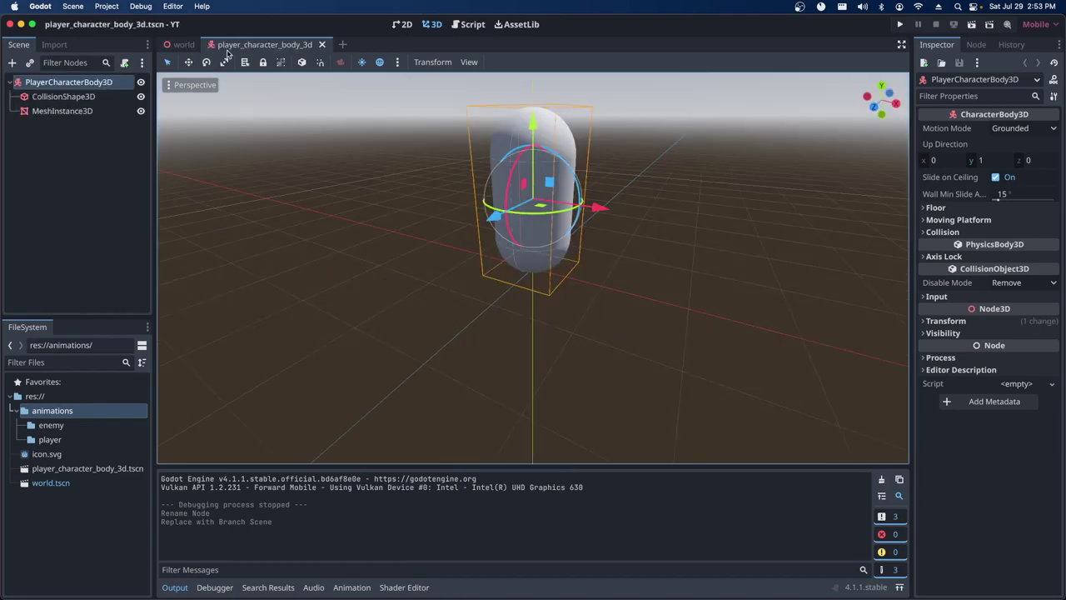
# Add a Camera3D child under PlayerCharacterBody3D by searching 'camera'.
pyautogui.click(13, 65)
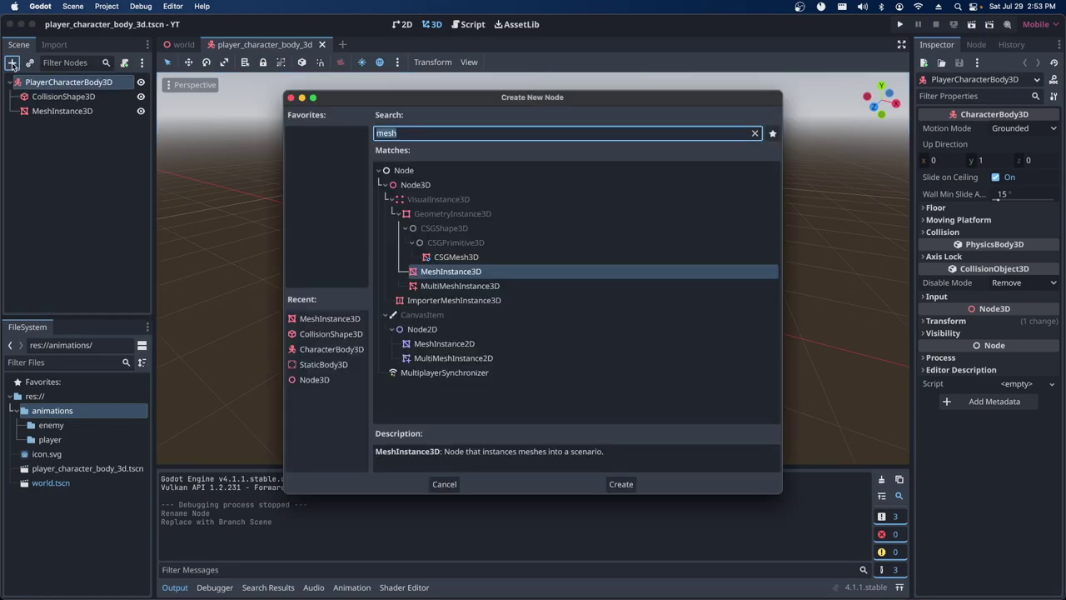
pyautogui.write('cam')
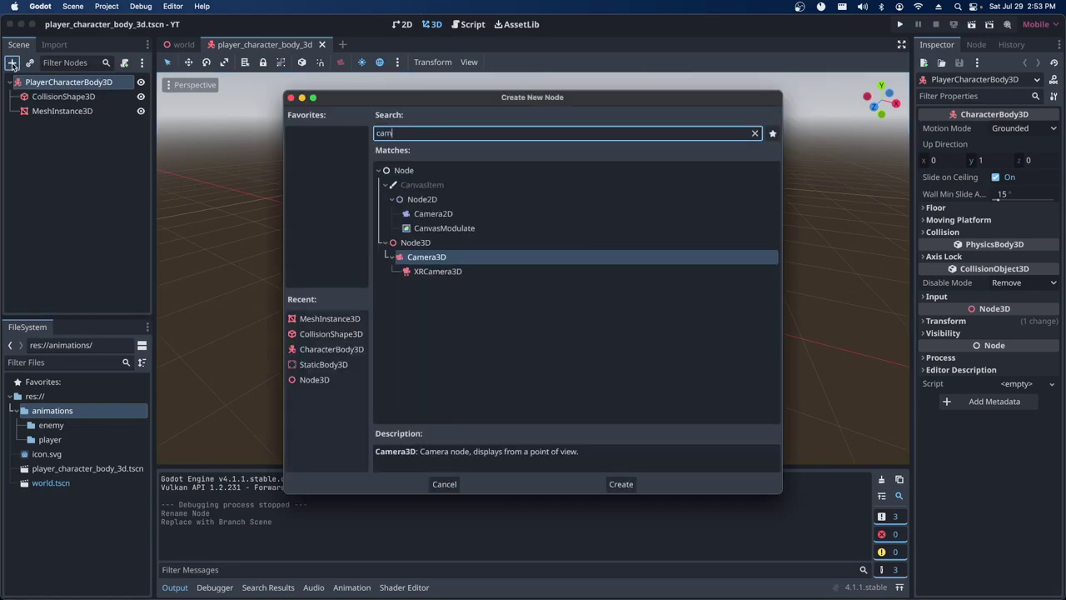
pyautogui.write('era')
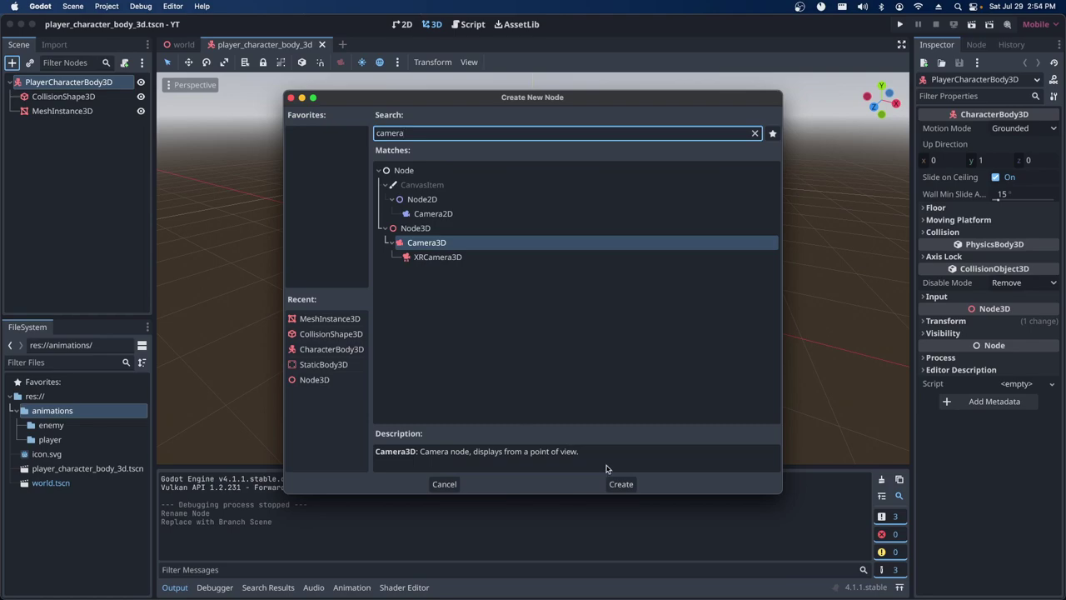
pyautogui.click(621, 484)
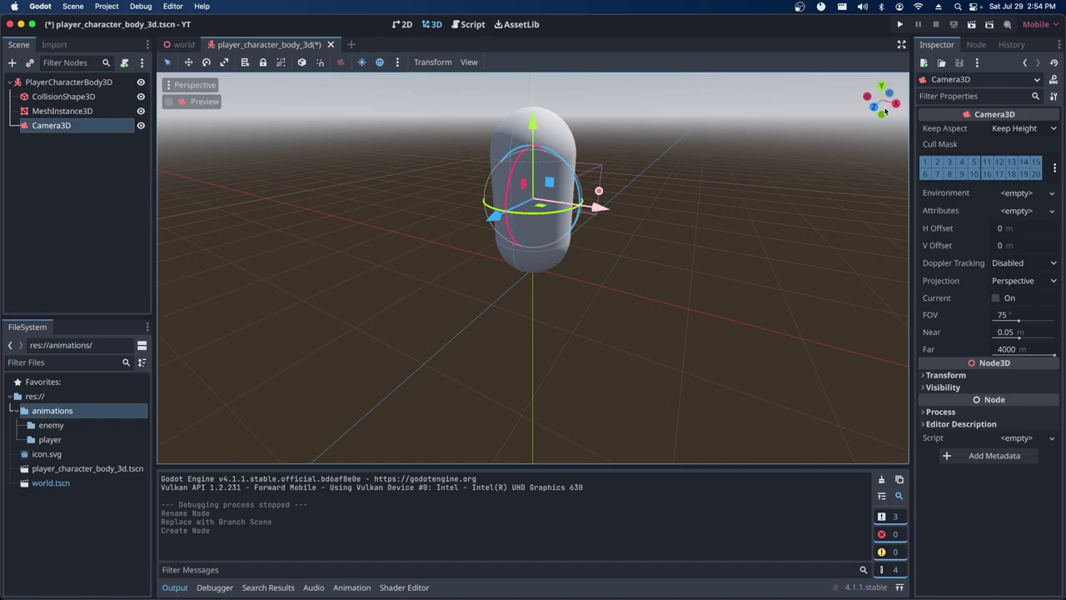
# Move the Camera3D back from the capsule, setting its Position Z to 4.5 m.
pyautogui.moveTo(880, 105); pyautogui.dragTo(876, 107)
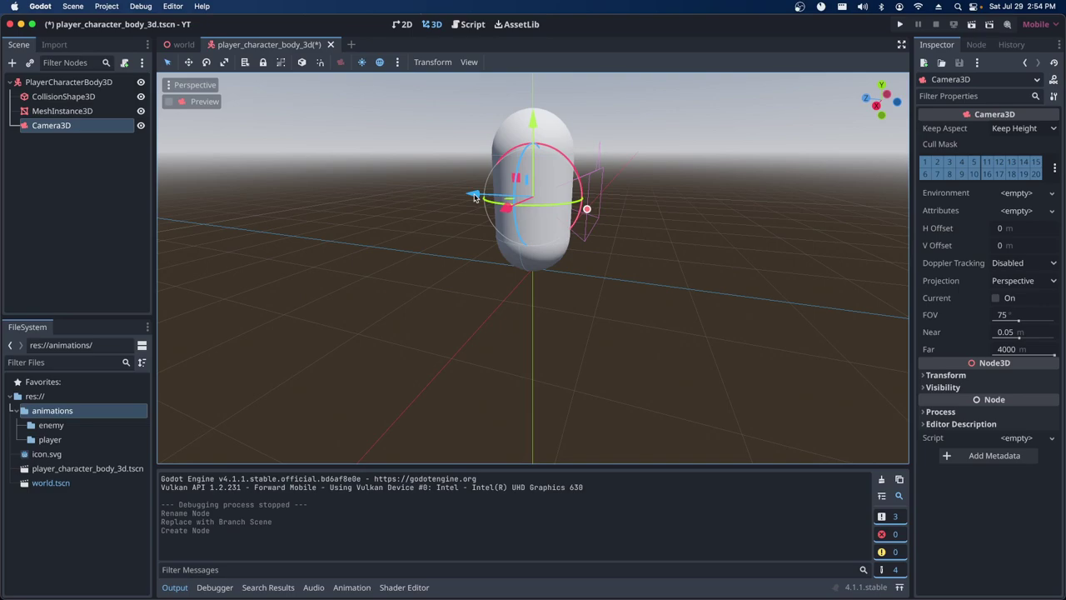
pyautogui.moveTo(473, 196); pyautogui.dragTo(236, 167)
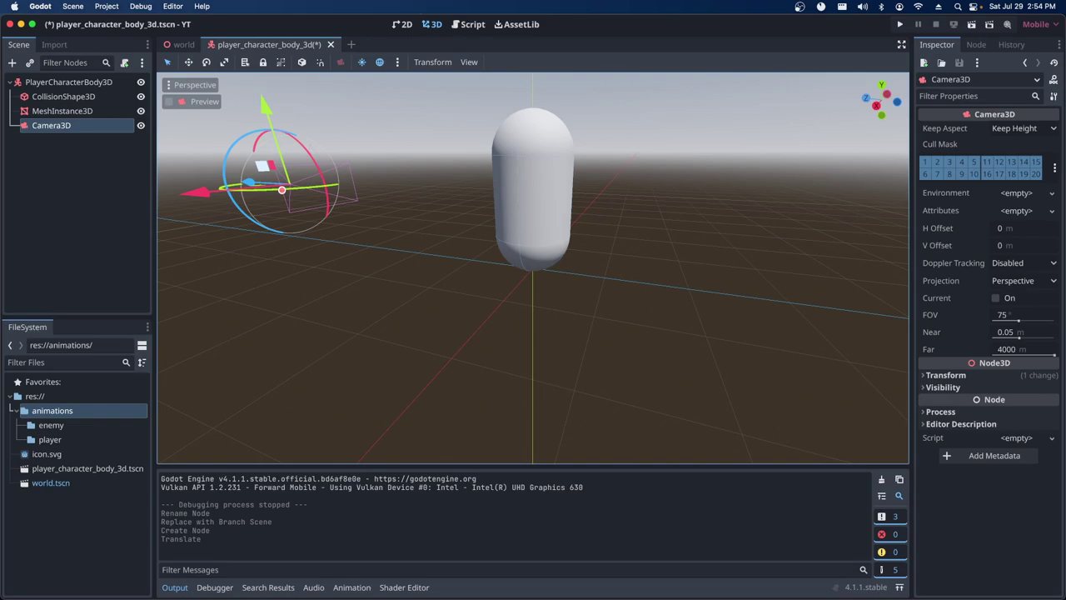
pyautogui.click(927, 376)
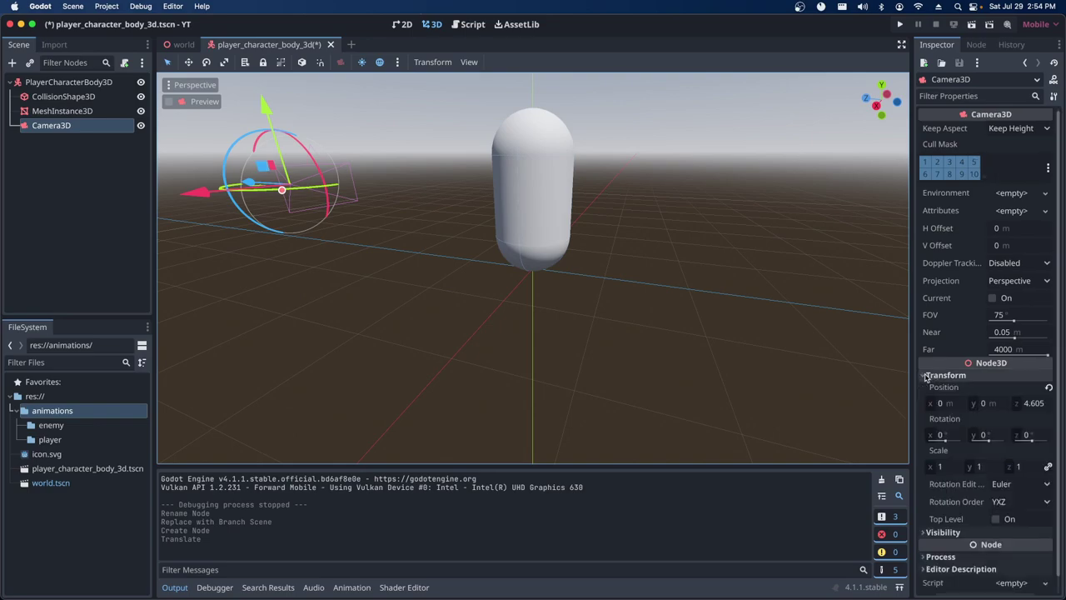
pyautogui.click(1035, 405)
pyautogui.write('4')
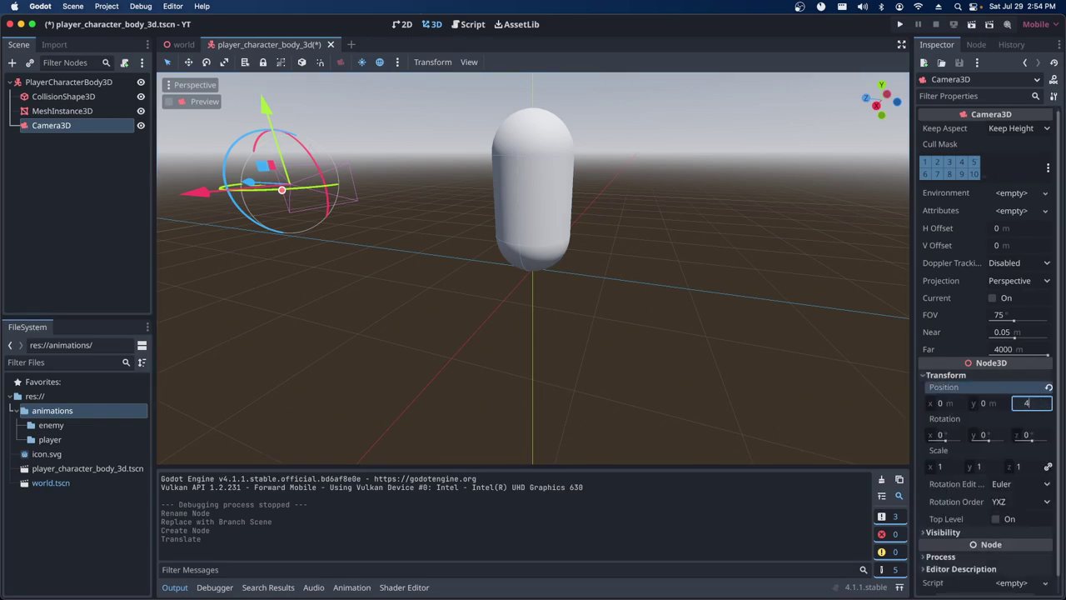
pyautogui.press('Return')
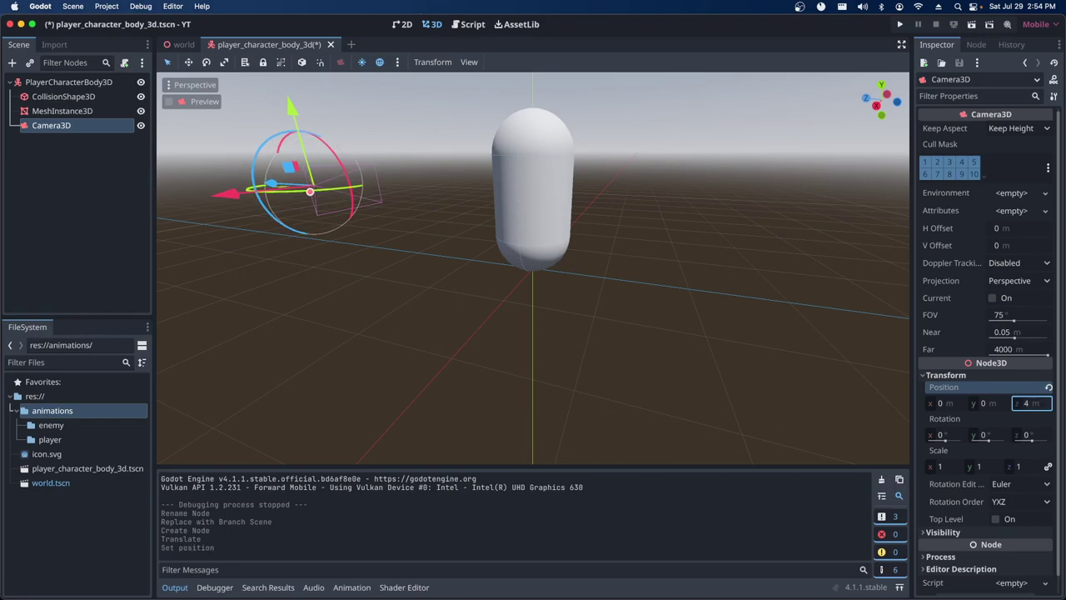
pyautogui.click(1028, 403)
pyautogui.press('Return')
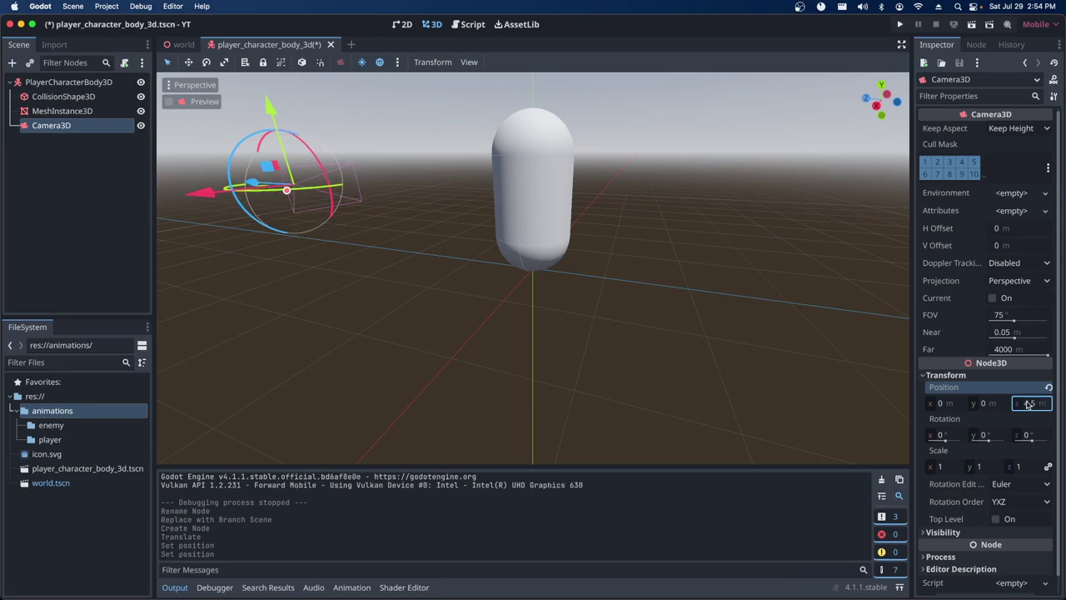
pyautogui.press('Return')
# Run the project, which saves the player scene first.
pyautogui.moveTo(882, 100)
pyautogui.mouseDown()
pyautogui.moveTo(858, 108)
pyautogui.moveTo(858, 121)
pyautogui.mouseUp()
pyautogui.scroll(3, 648, 222)
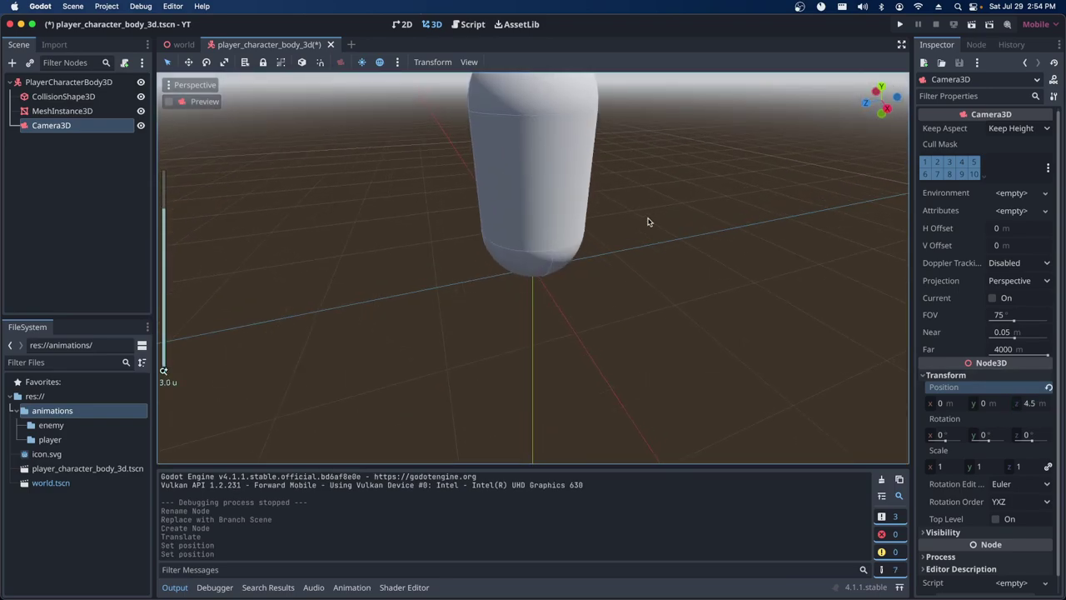
pyautogui.scroll(-2, 648, 221)
pyautogui.scroll(-1, 648, 223)
pyautogui.scroll(-1, 364, 261)
pyautogui.scroll(-1, 335, 259)
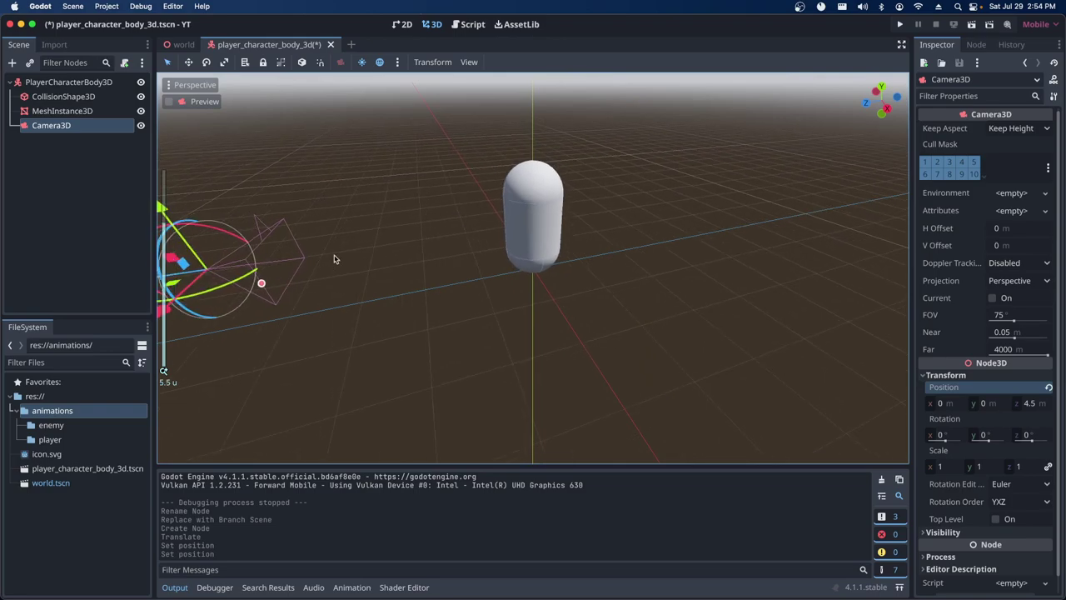
pyautogui.scroll(-1, 334, 259)
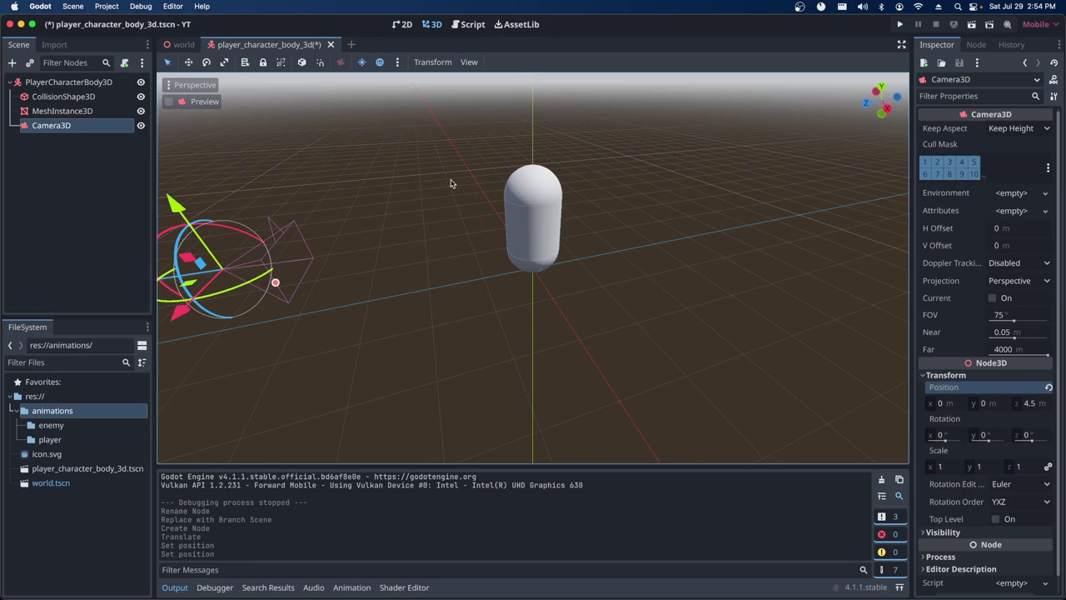
pyautogui.click(901, 26)
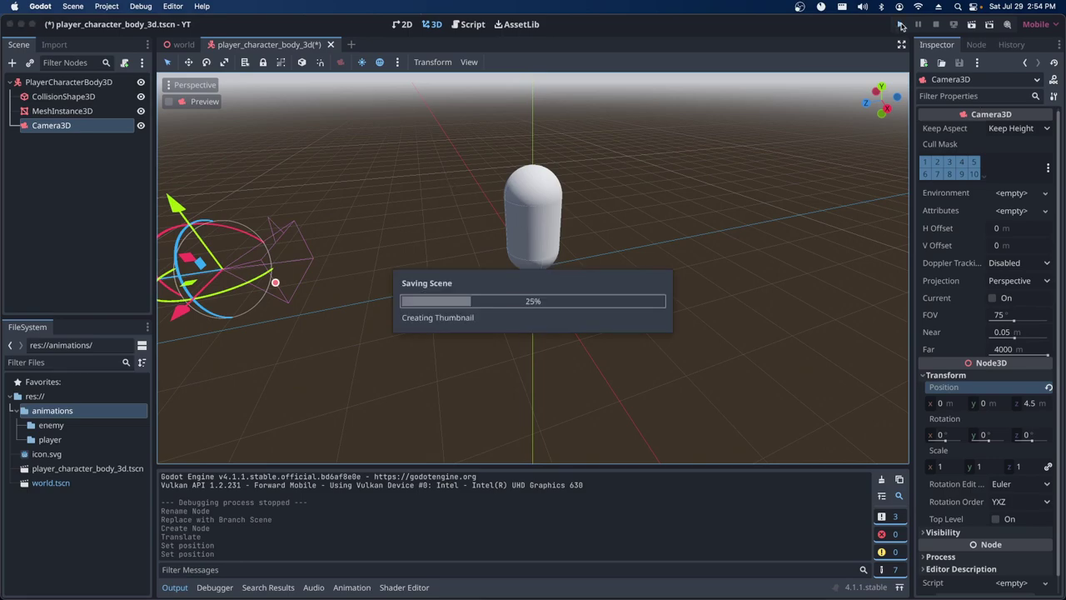
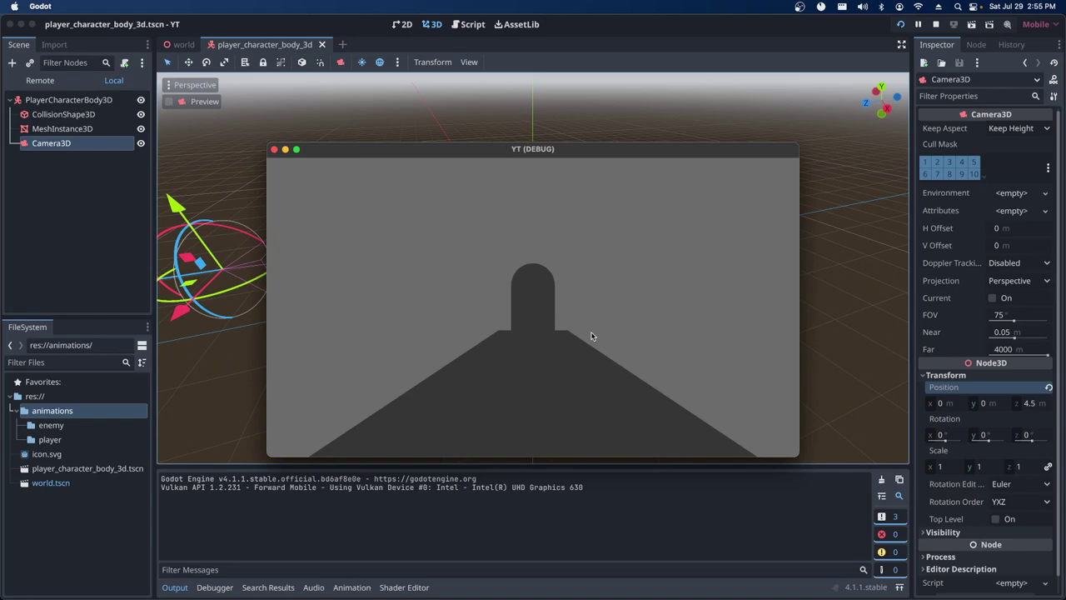
# Close the game window and return to the world scene with its World root node selected.
pyautogui.click(274, 151)
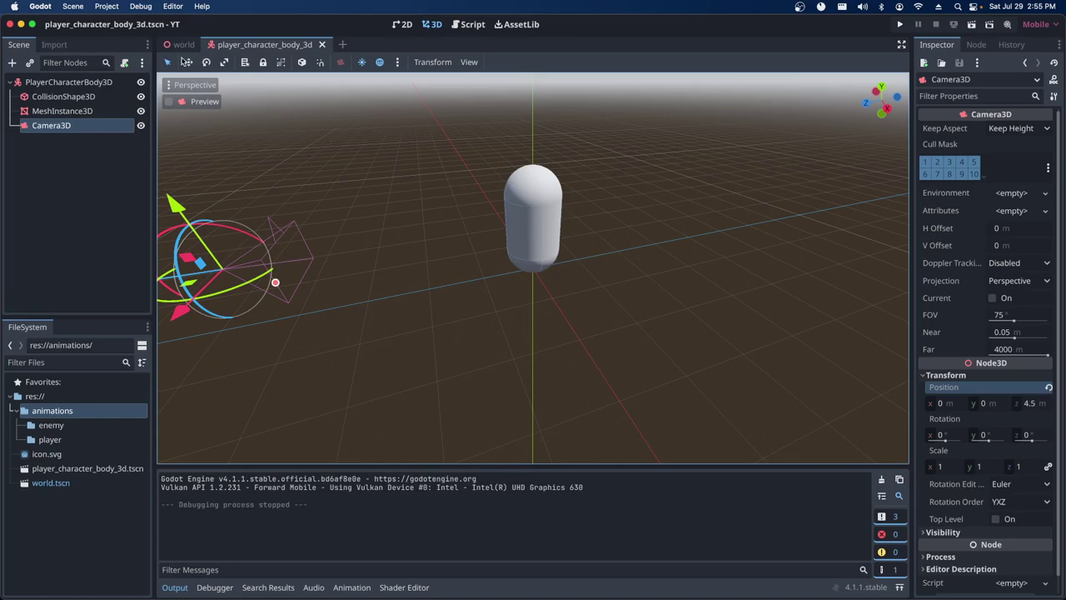
pyautogui.click(177, 46)
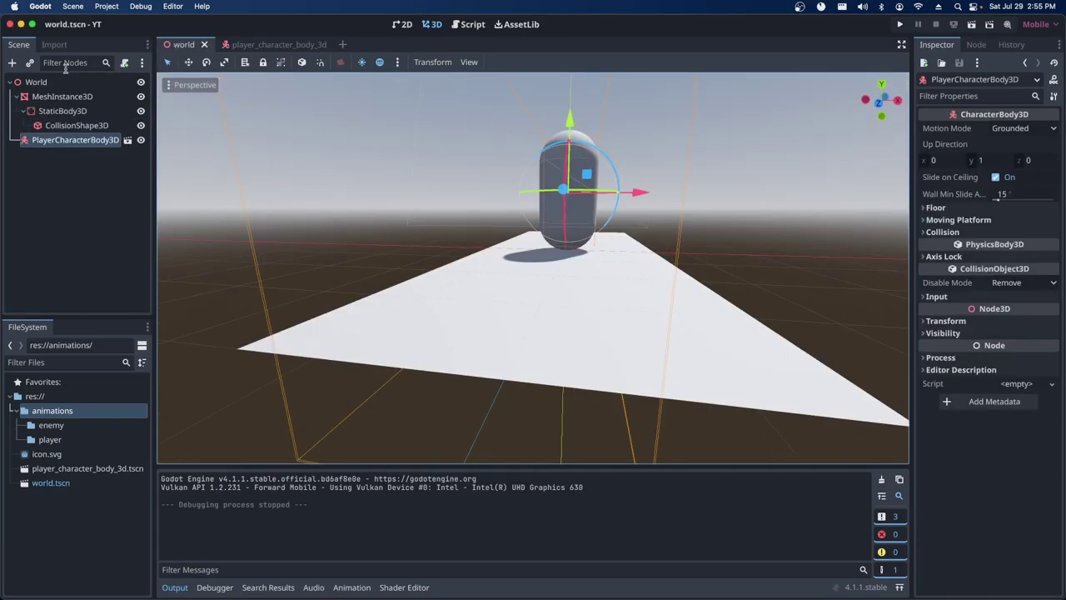
pyautogui.click(35, 83)
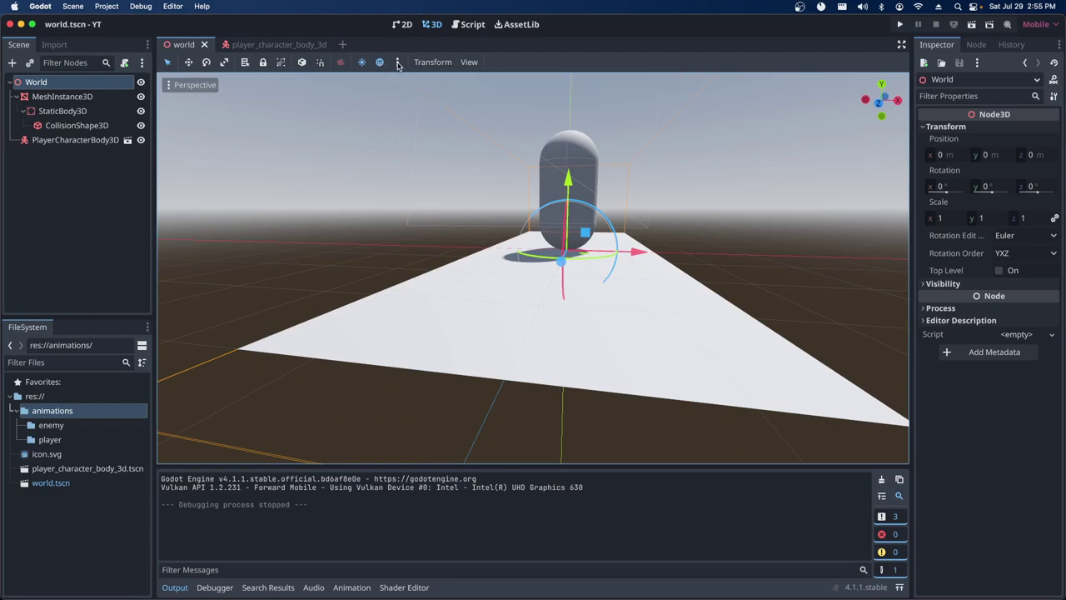
# Give the preview sun a pale yellow colour and energy 1.5, then add it as a DirectionalLight3D.
pyautogui.click(398, 64)
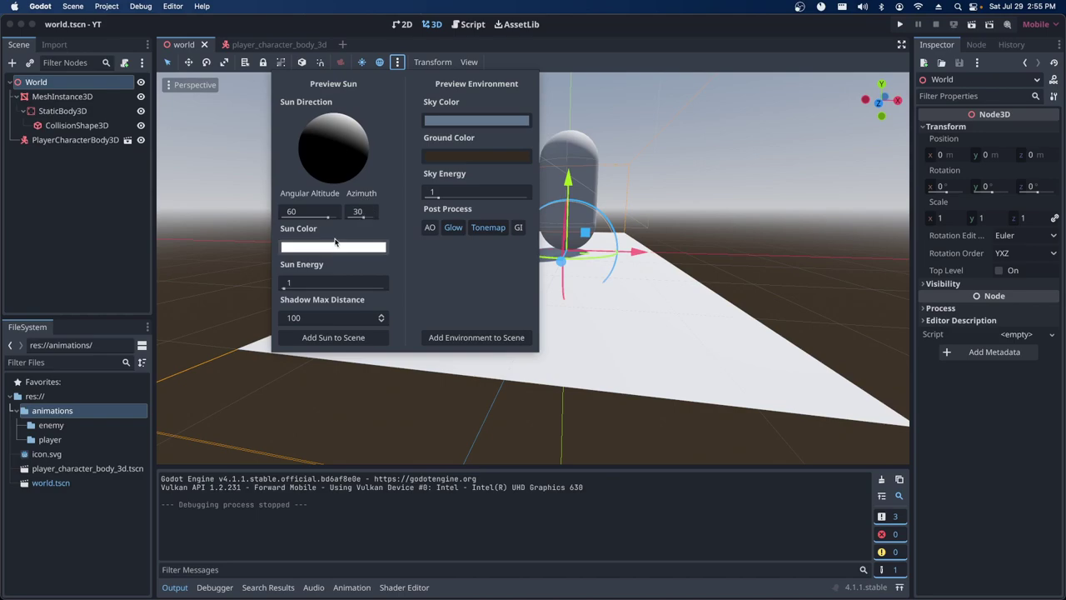
pyautogui.click(322, 248)
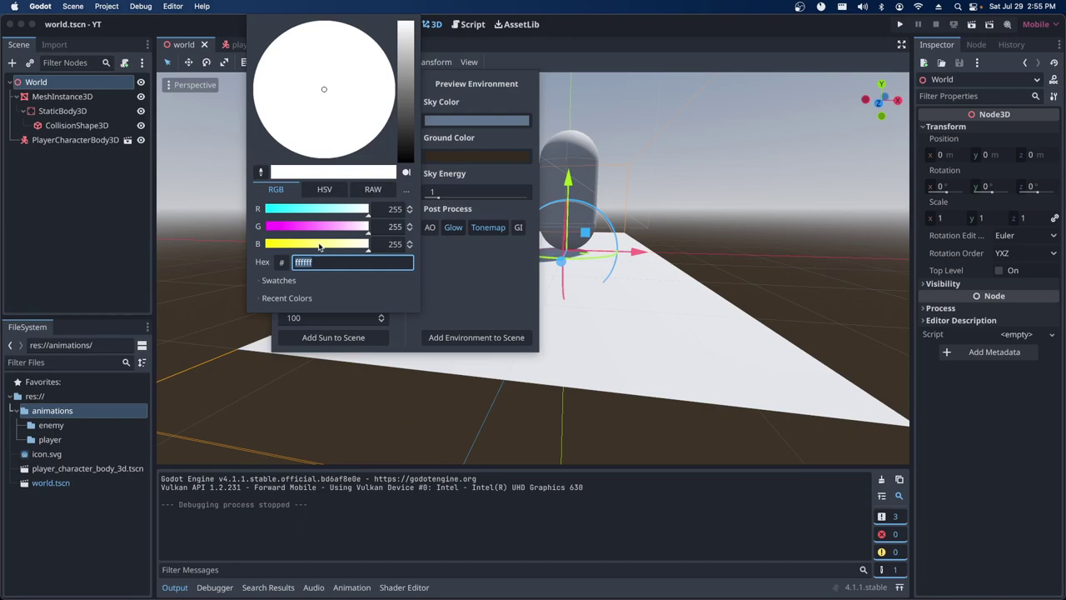
pyautogui.click(308, 244)
pyautogui.moveTo(315, 248); pyautogui.dragTo(329, 252)
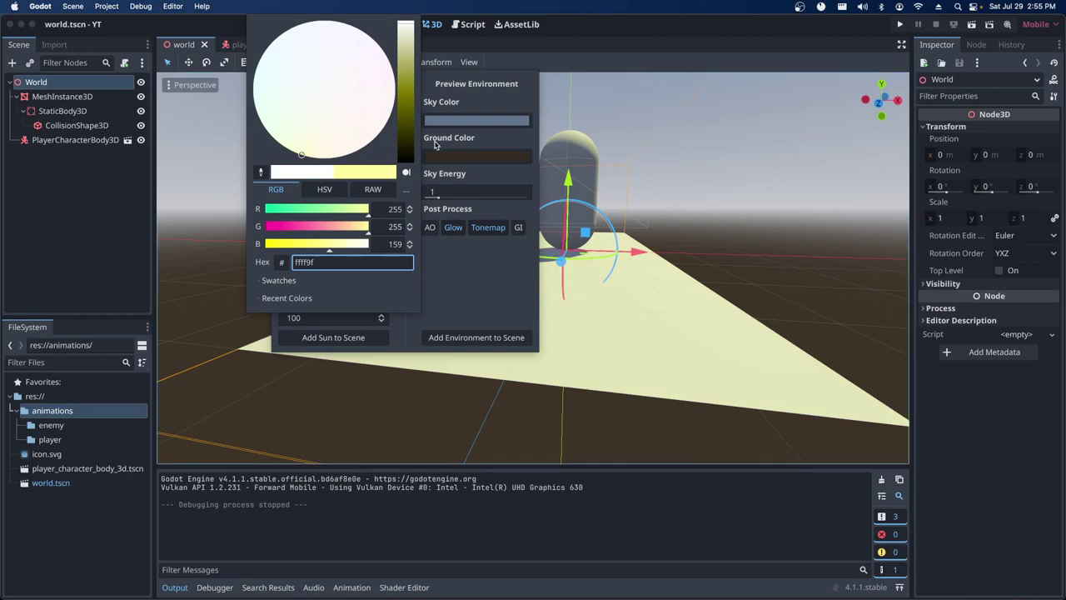
pyautogui.click(470, 283)
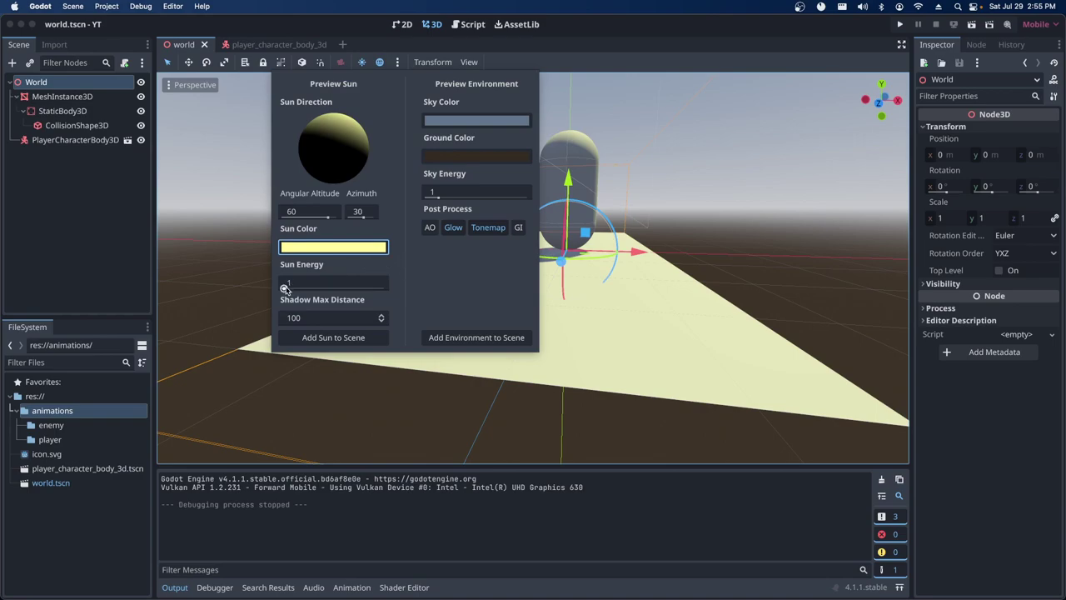
pyautogui.moveTo(317, 290); pyautogui.dragTo(291, 287)
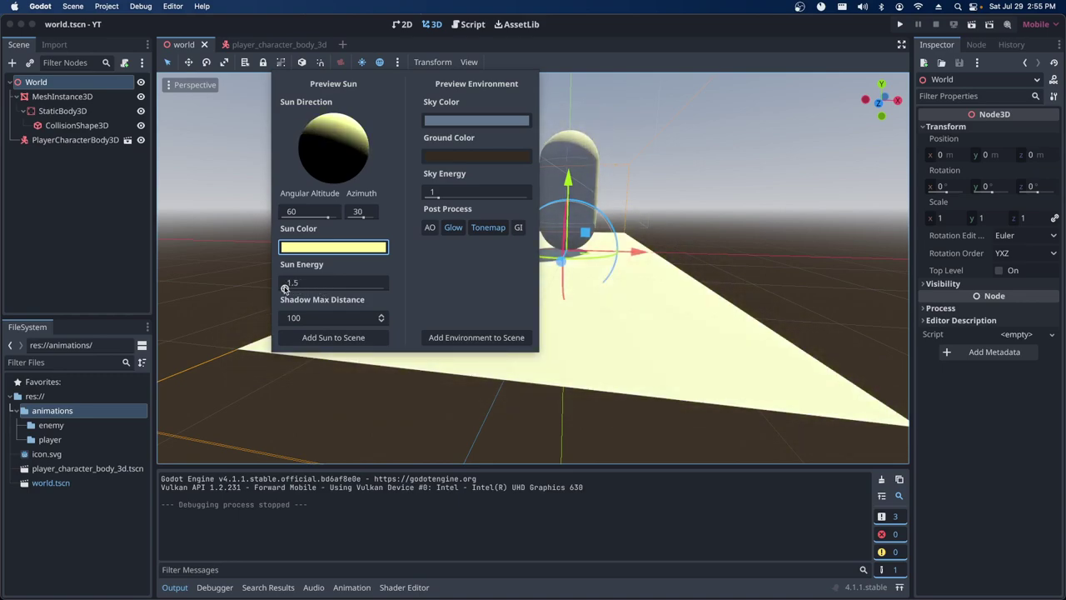
pyautogui.click(300, 285)
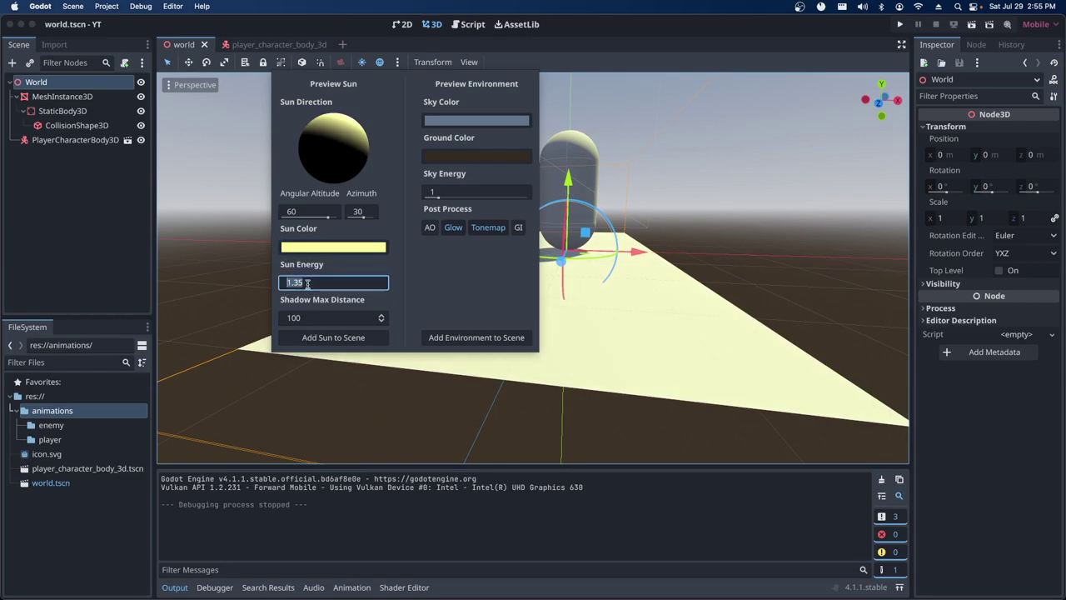
pyautogui.write('1.5')
pyautogui.press('Return')
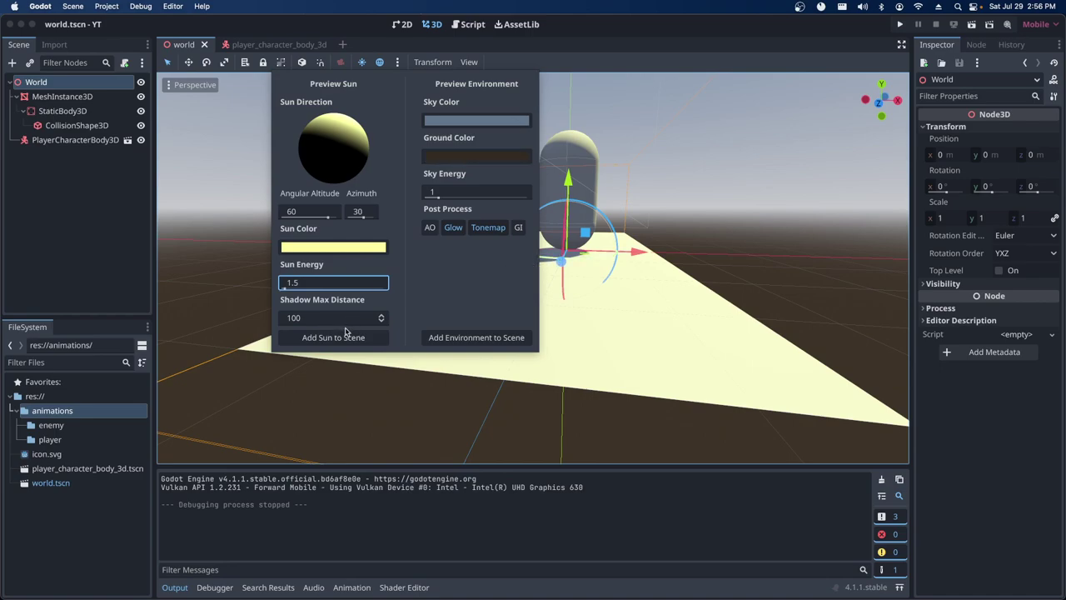
pyautogui.click(334, 340)
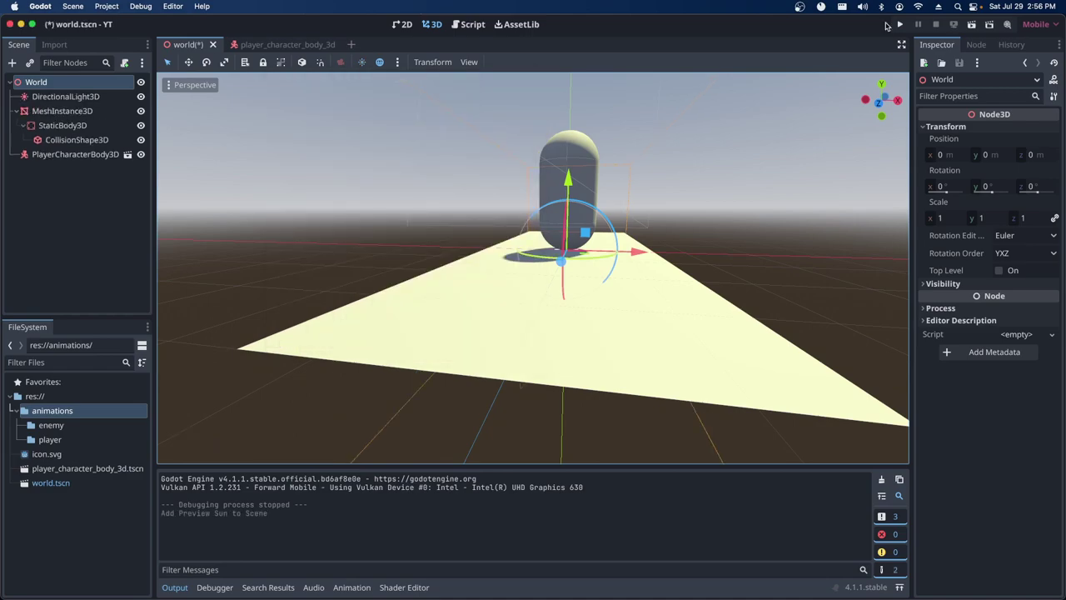
# Save and test-run the scene to check the yellow sunlight, then close the game window.
pyautogui.click(897, 26)
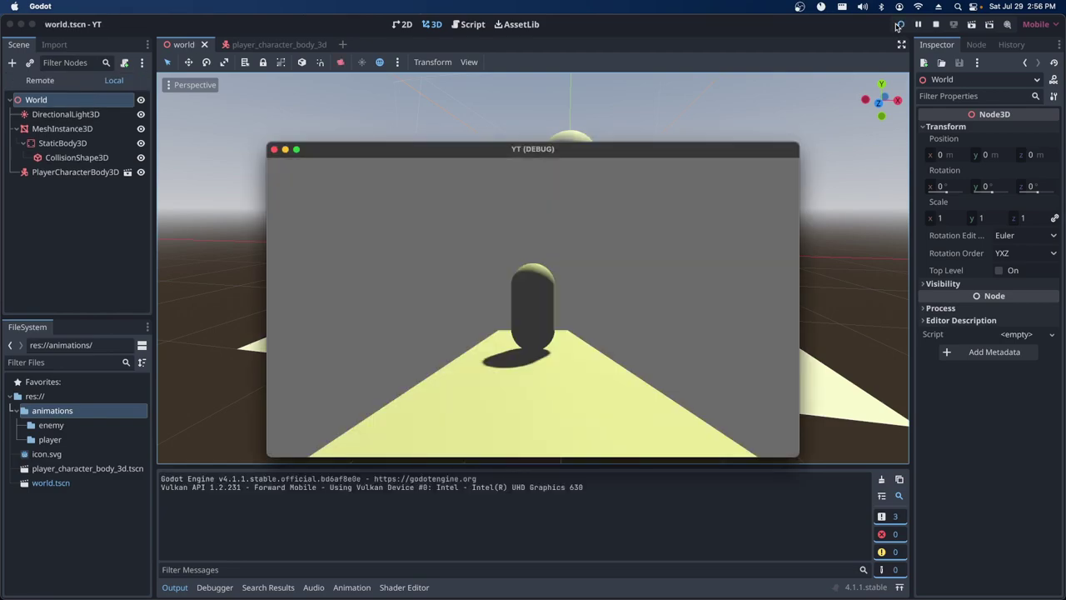
pyautogui.click(274, 150)
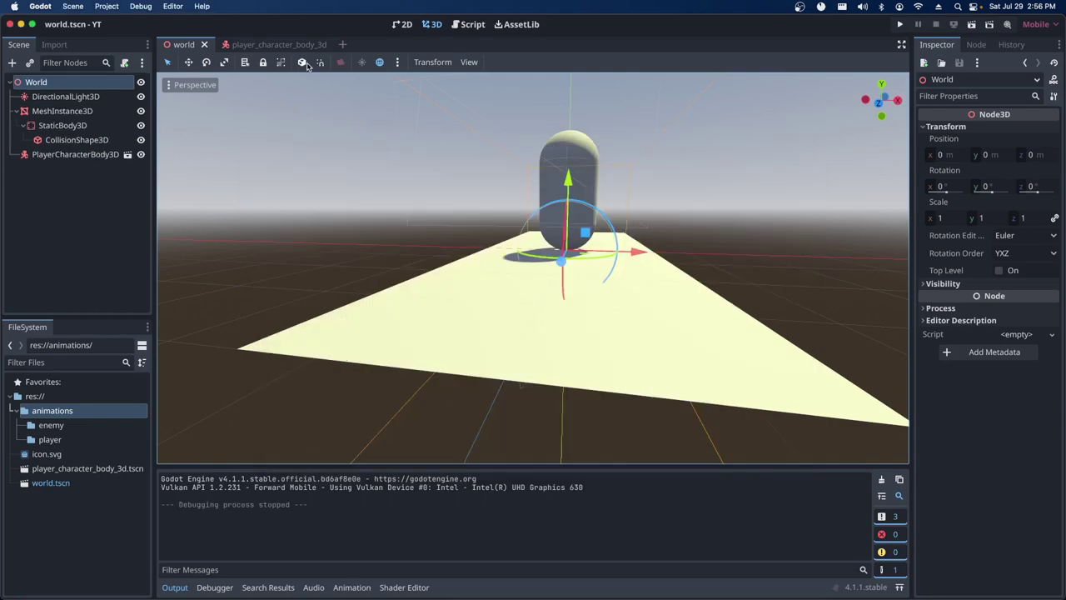
# Set the preview sky energy to 1.5 and add the environment as a WorldEnvironment node.
pyautogui.click(398, 63)
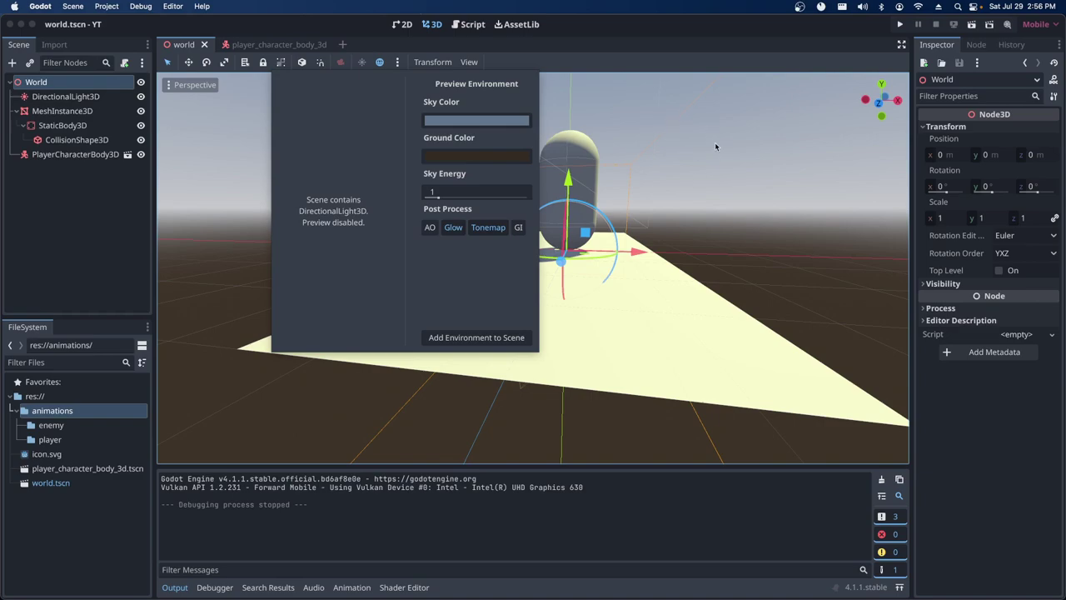
pyautogui.moveTo(433, 196); pyautogui.dragTo(459, 199)
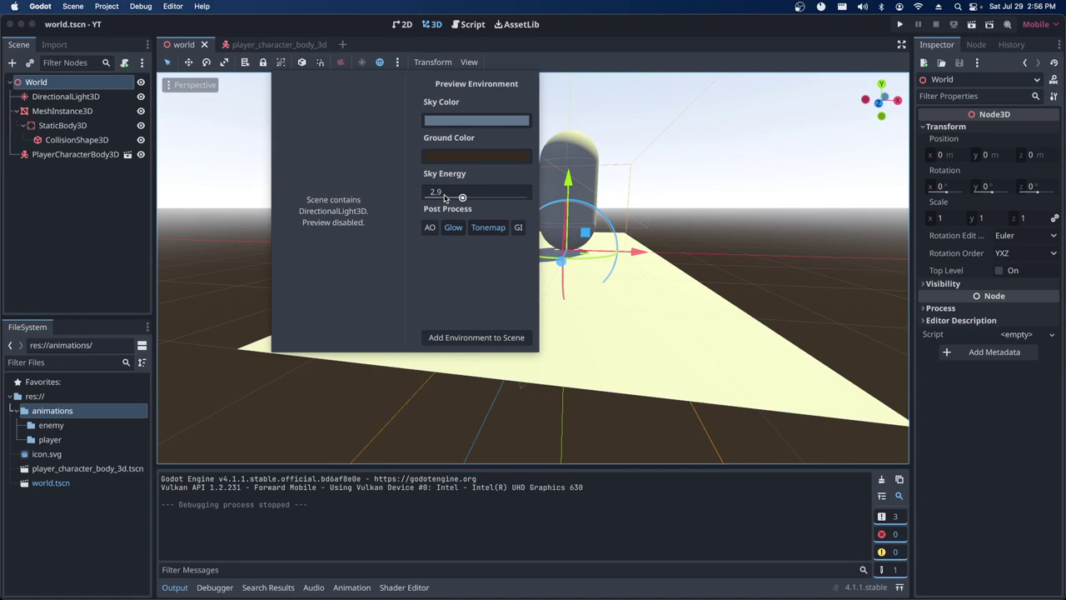
pyautogui.moveTo(459, 198); pyautogui.dragTo(439, 197)
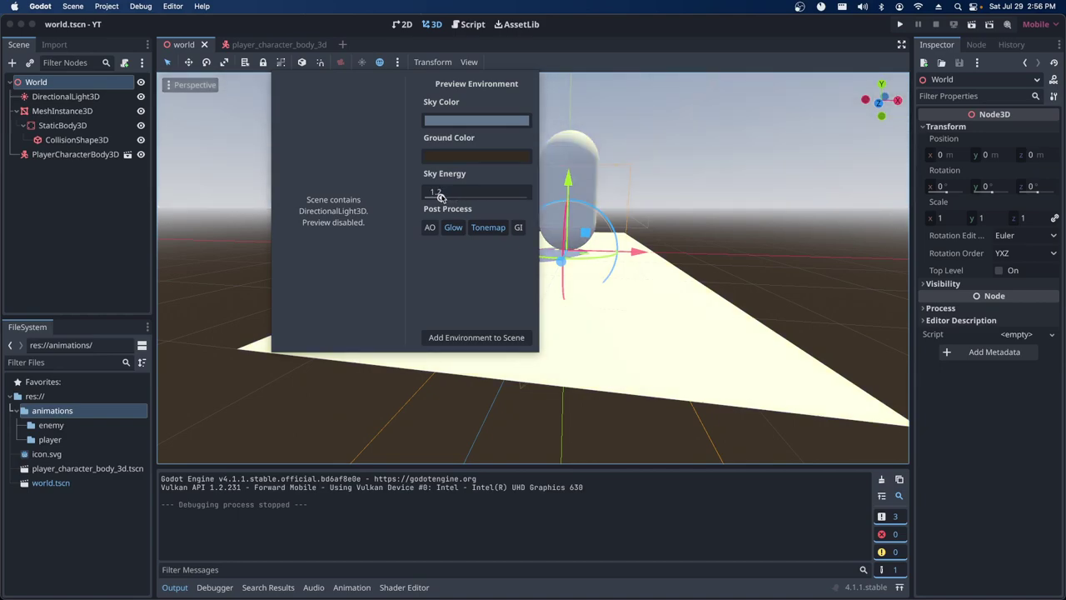
pyautogui.click(438, 191)
pyautogui.doubleClick(447, 193)
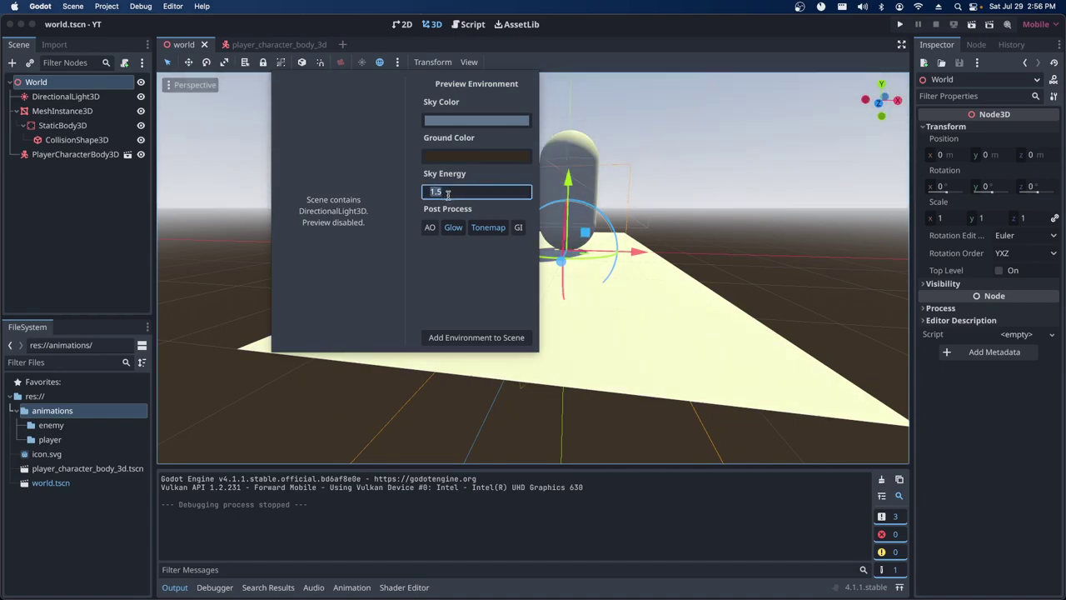
pyautogui.write('1')
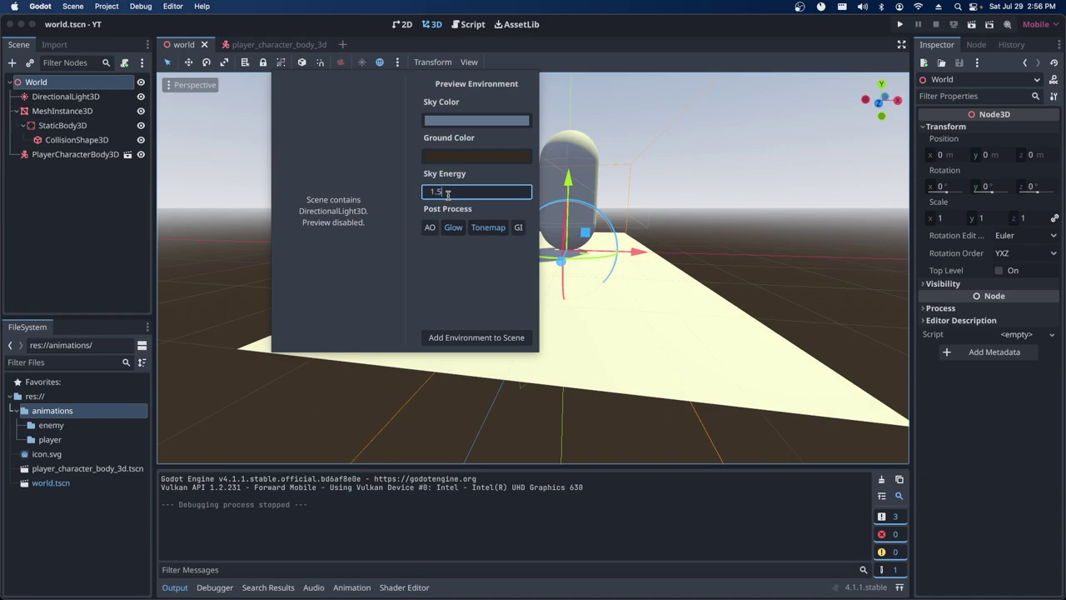
pyautogui.press('Return')
pyautogui.click(464, 337)
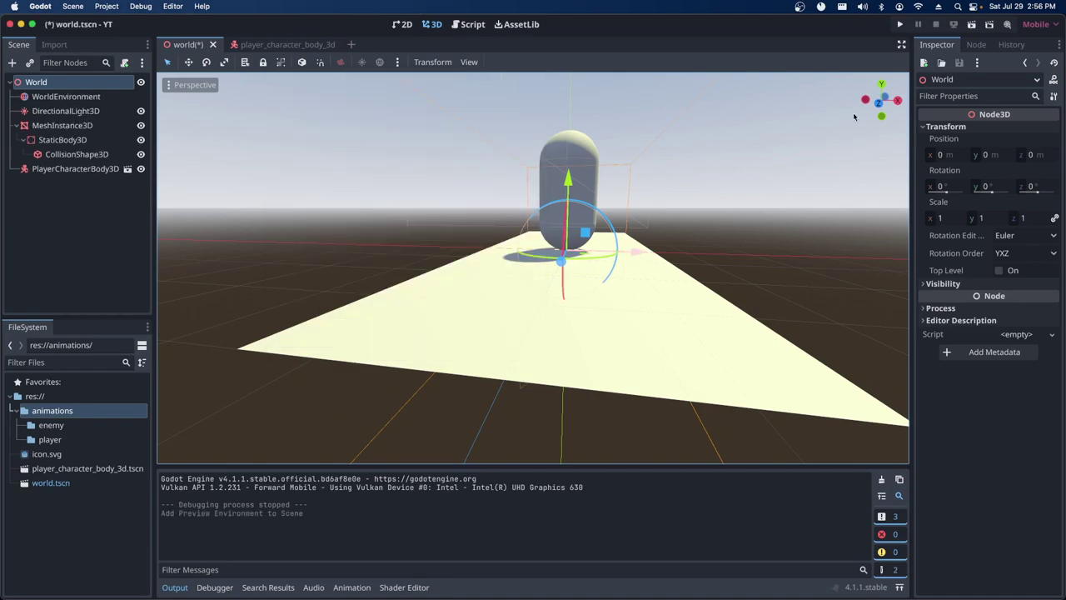
# Save and test-run the brighter-sky scene, then select PlayerCharacterBody3D in the Scene dock.
pyautogui.click(898, 27)
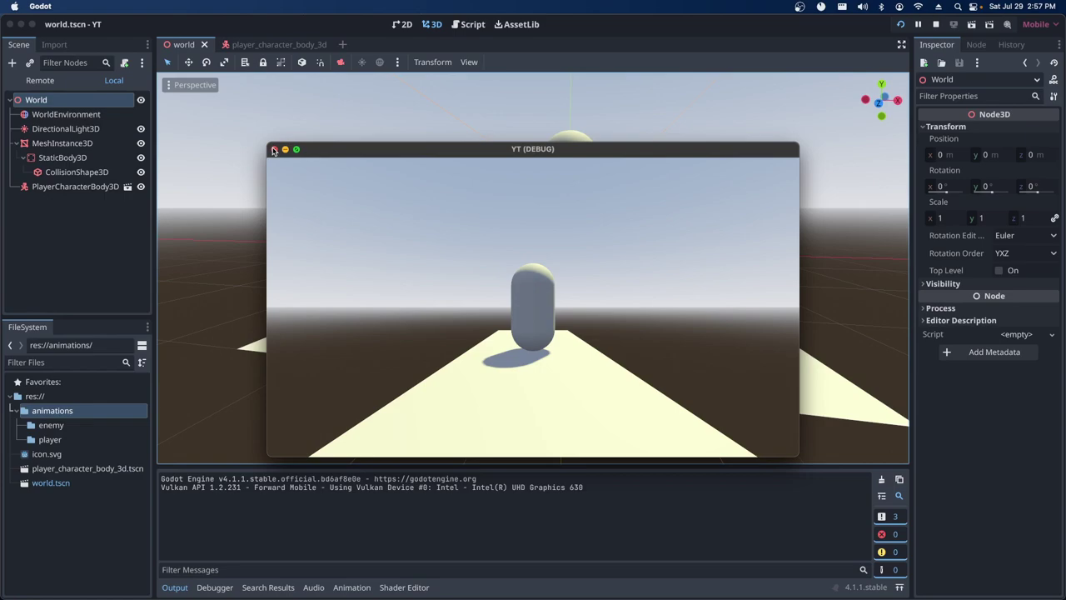
pyautogui.click(273, 150)
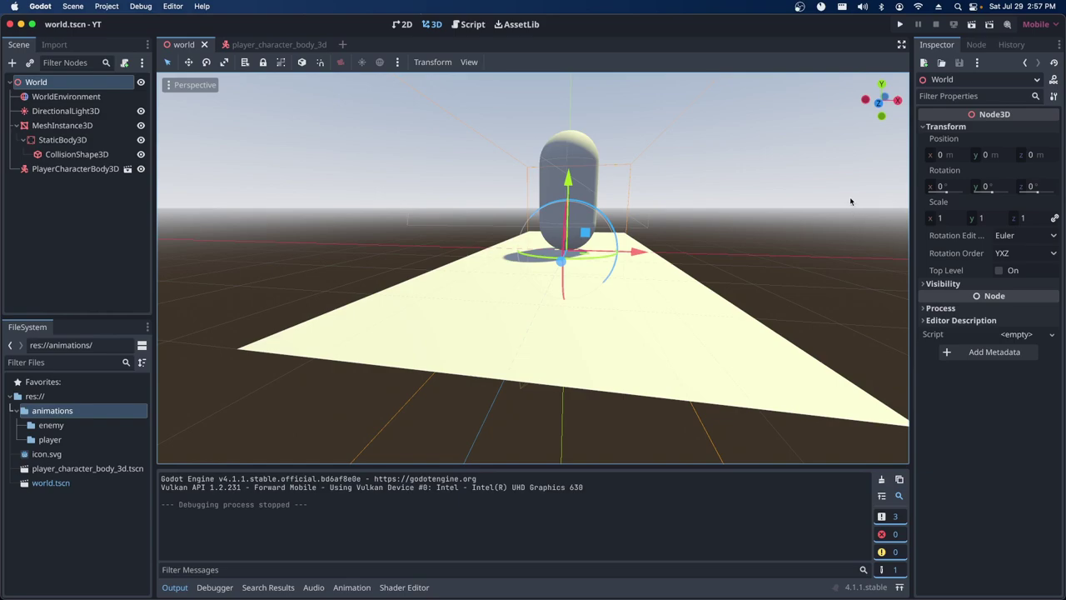
pyautogui.moveTo(879, 104)
pyautogui.mouseDown()
pyautogui.moveTo(858, 125)
pyautogui.moveTo(873, 107)
pyautogui.mouseUp()
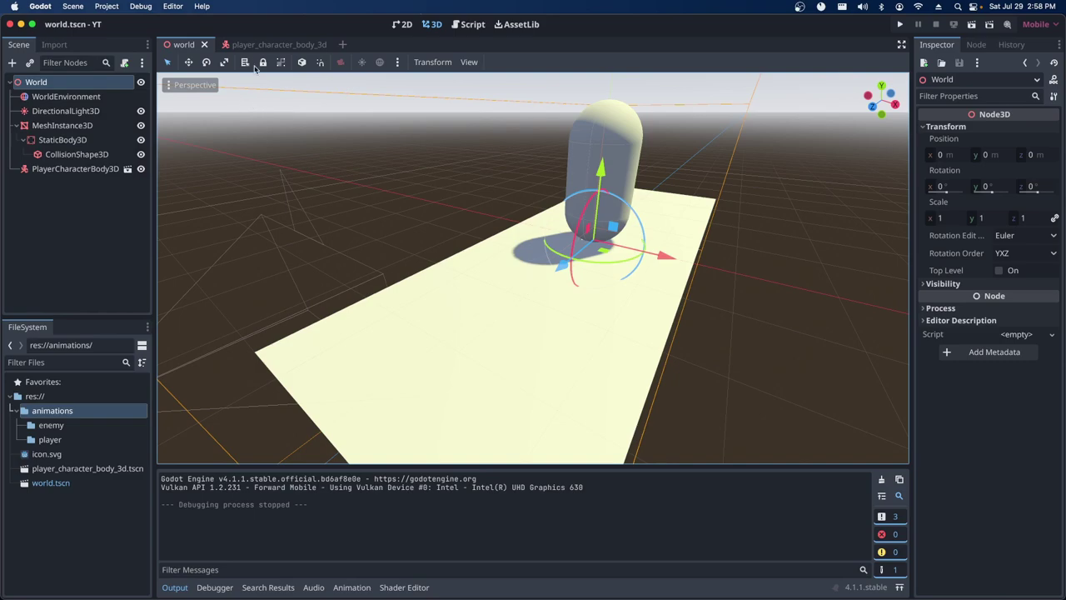
pyautogui.click(61, 171)
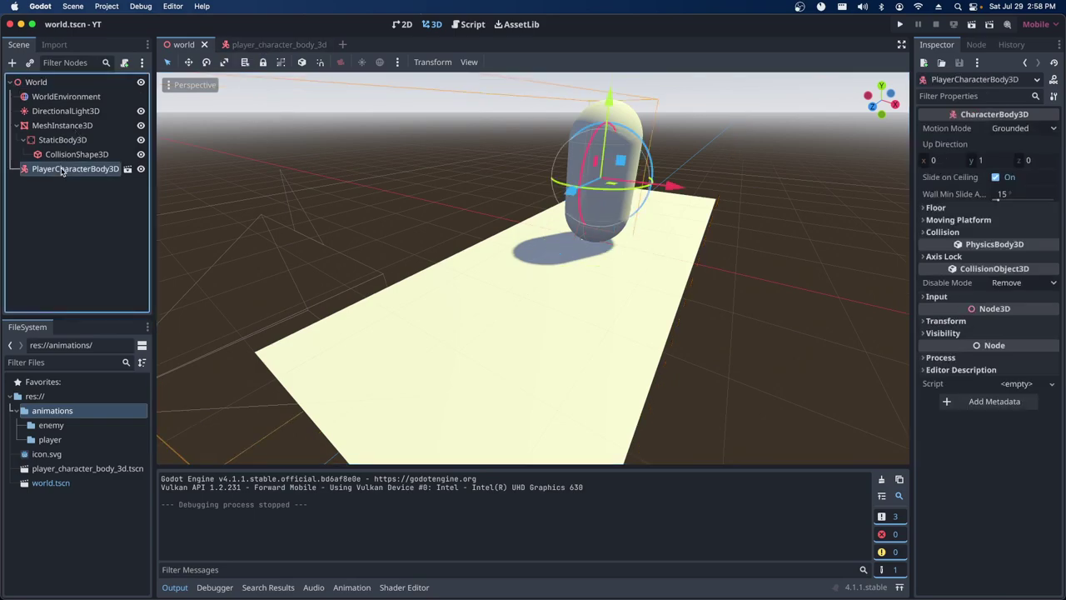
# Open the player scene and attach a new script from the 'CharacterBody3D: Basic Movement' template.
pyautogui.click(126, 170)
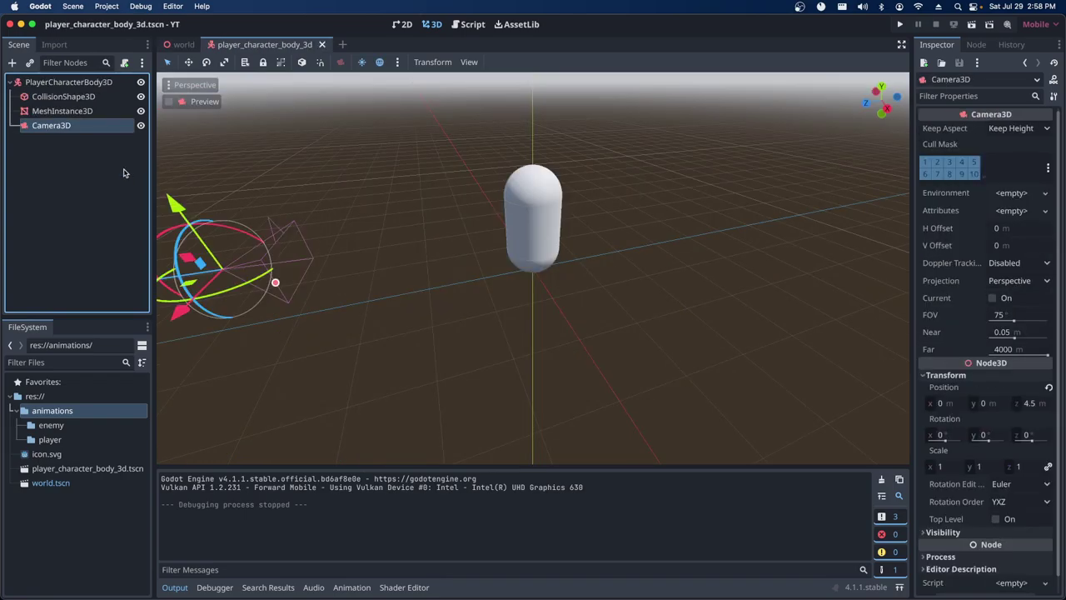
pyautogui.click(68, 83)
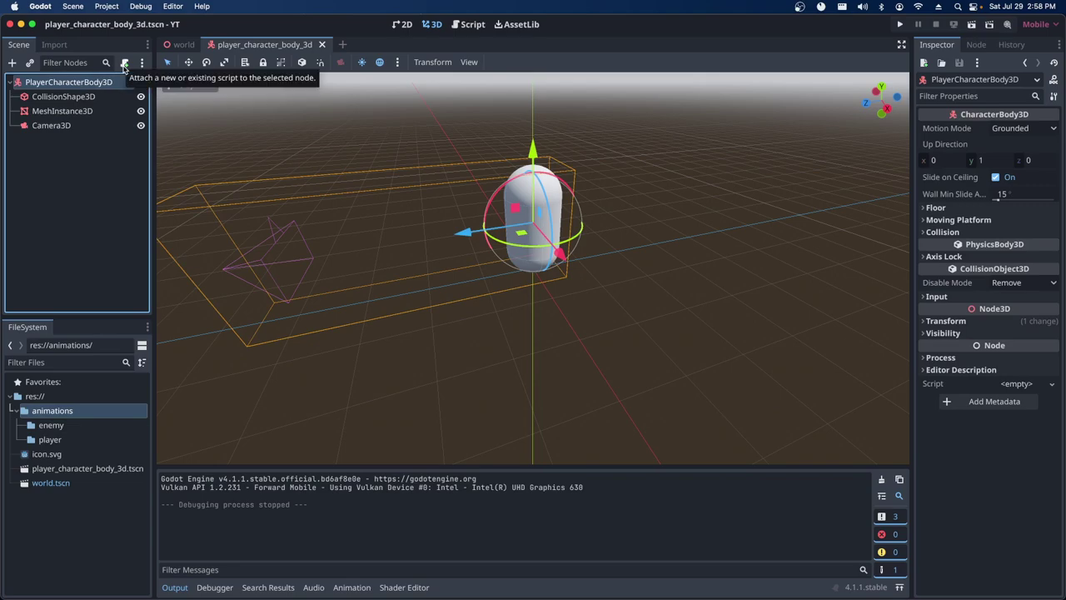
pyautogui.click(124, 64)
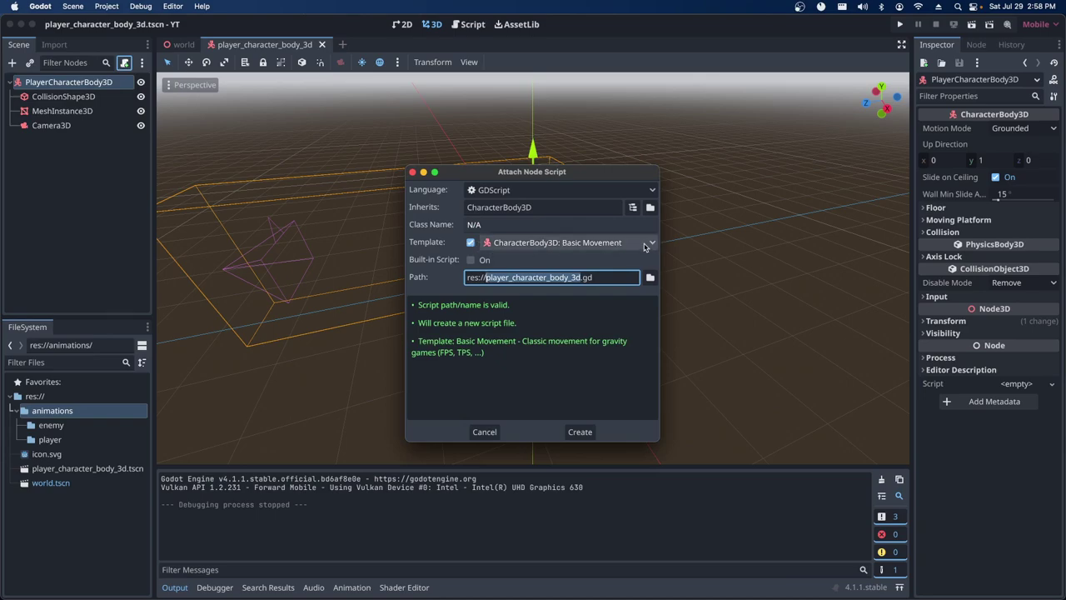
pyautogui.click(652, 244)
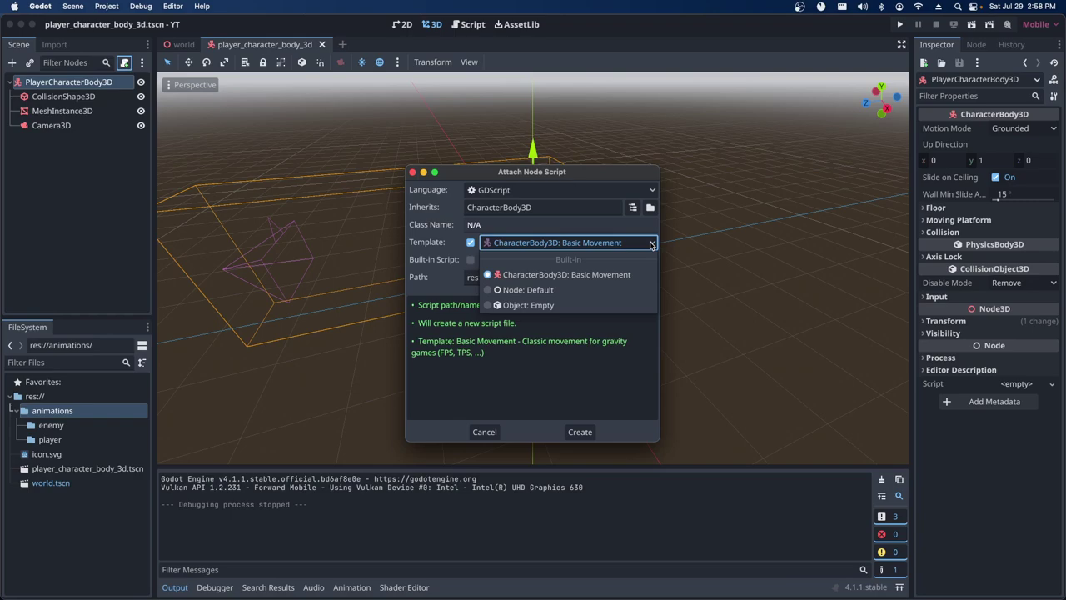
pyautogui.click(651, 245)
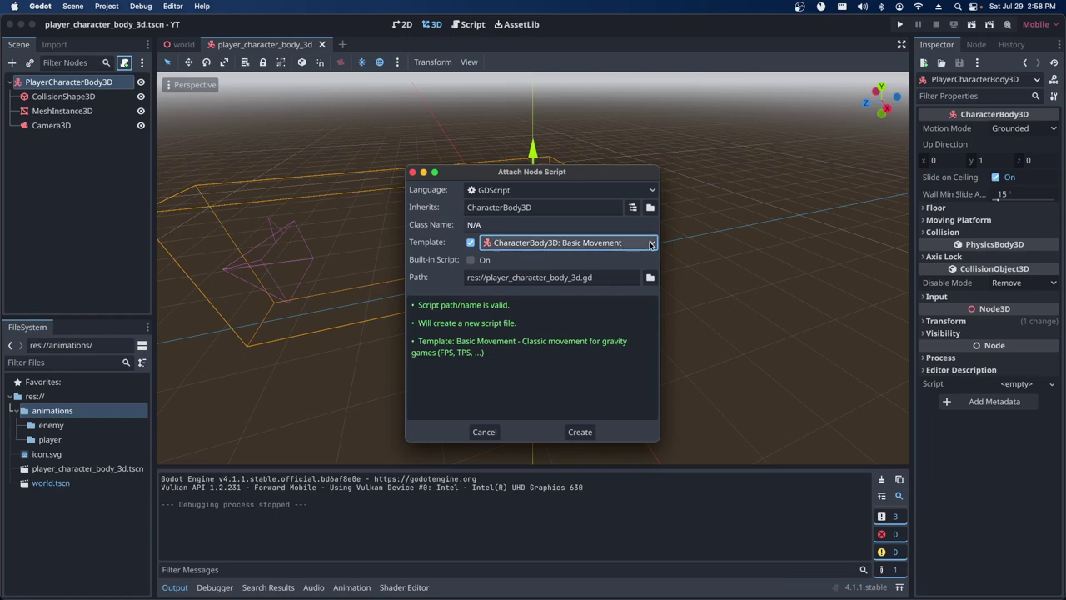
pyautogui.click(653, 243)
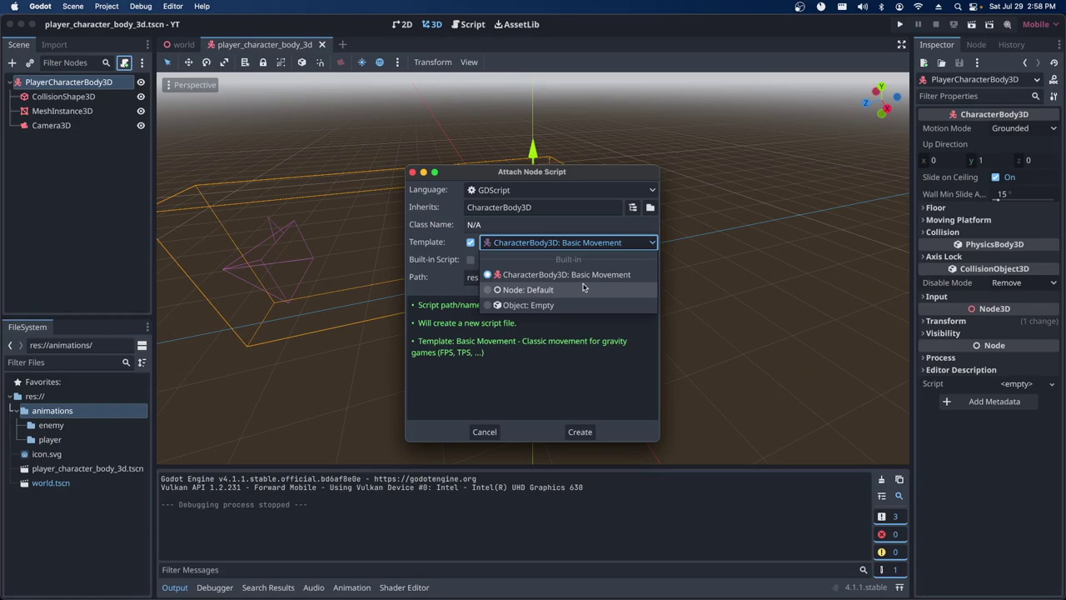
pyautogui.click(550, 329)
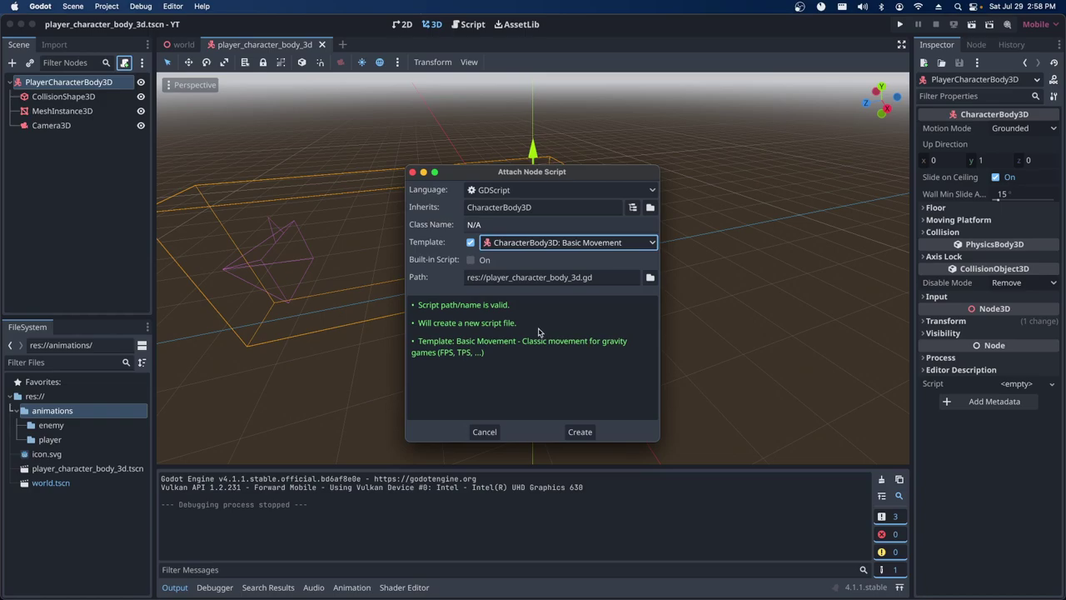
pyautogui.click(580, 432)
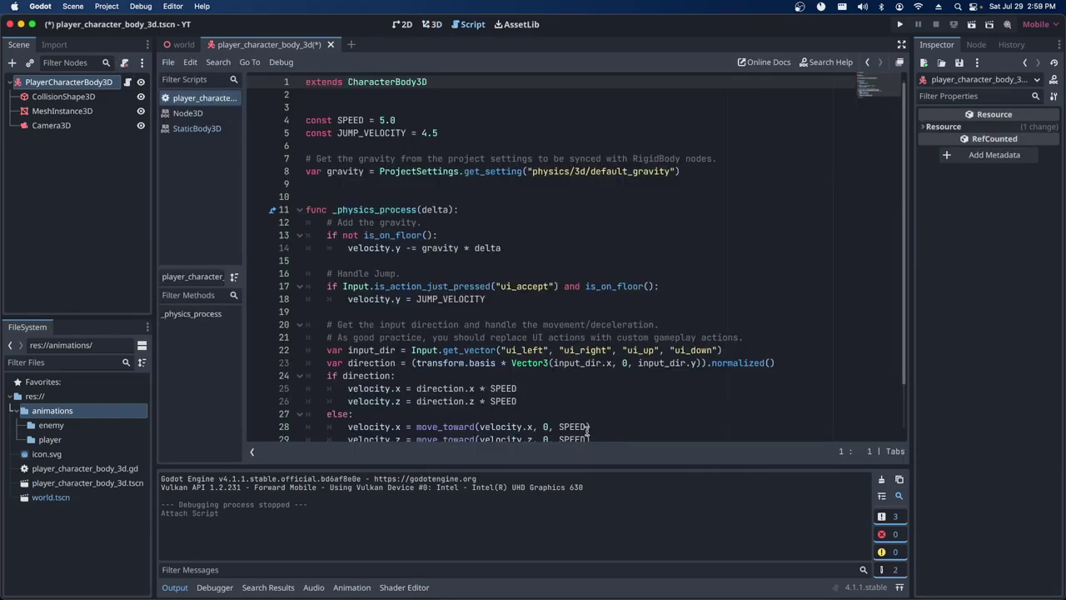
# Browse the StaticBody3D and Node3D class references, return to the player script, and save with Cmd+S.
pyautogui.click(191, 114)
pyautogui.click(197, 130)
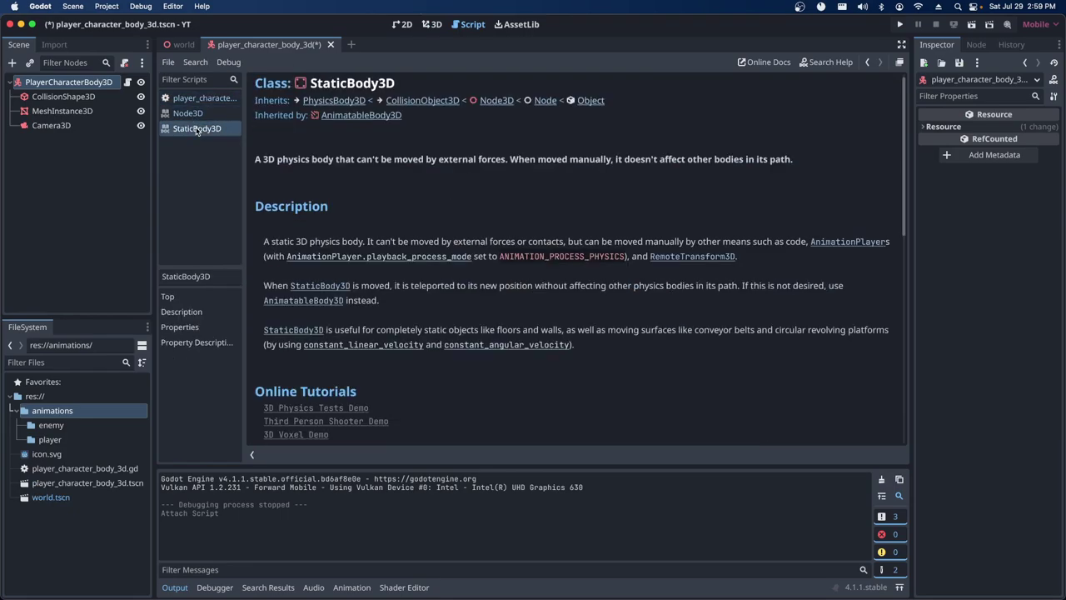
pyautogui.click(198, 115)
pyautogui.click(200, 126)
pyautogui.click(200, 115)
pyautogui.click(200, 100)
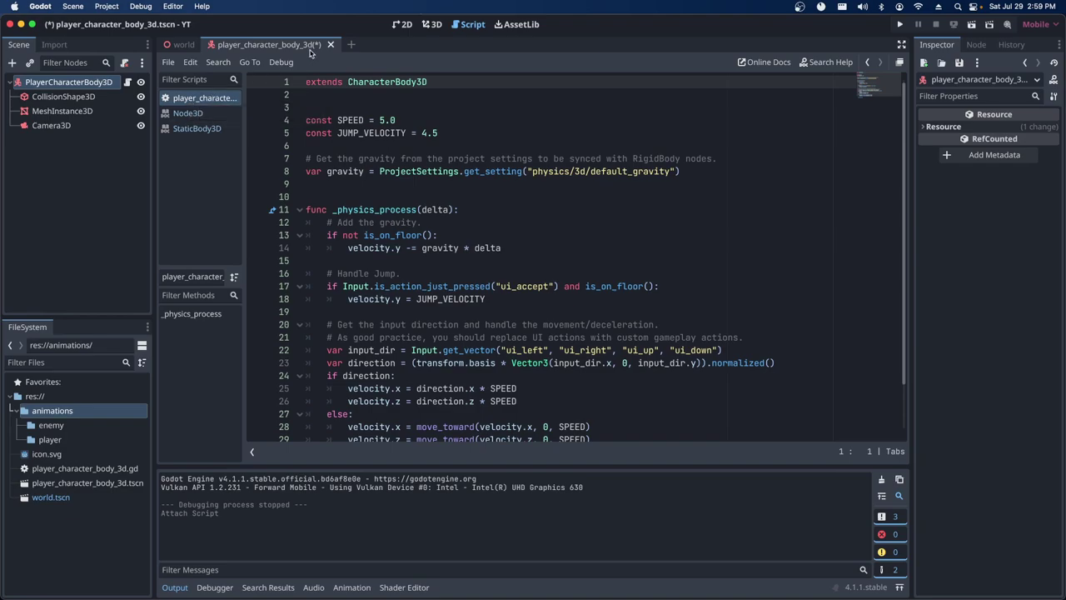
pyautogui.press('super+s')
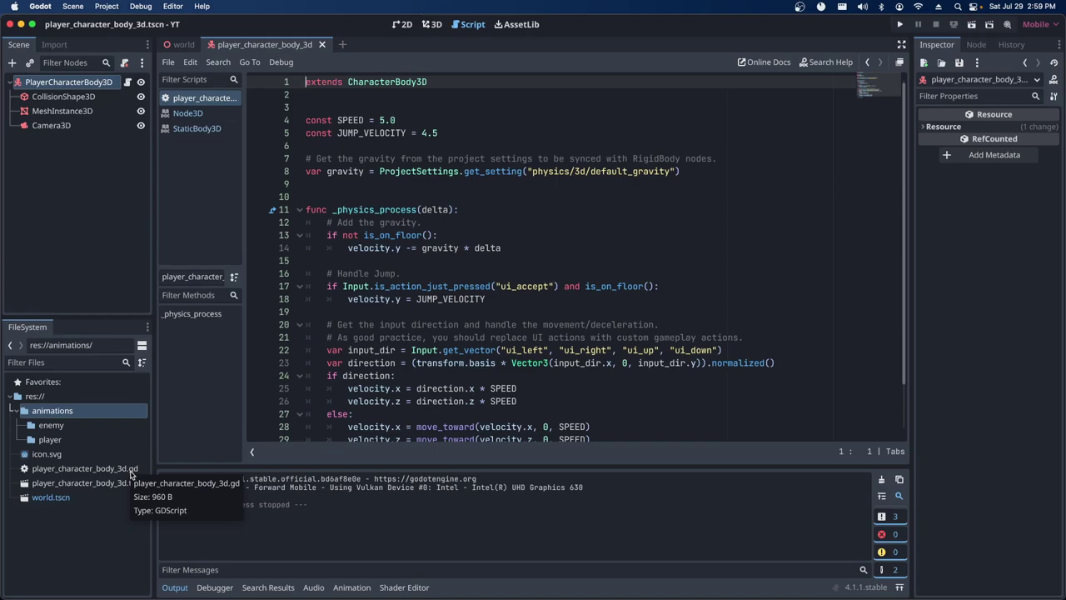
# Select player_character_body_3d.gd in FileSystem and highlight its SPEED and JUMP_VELOCITY constants.
pyautogui.click(131, 471)
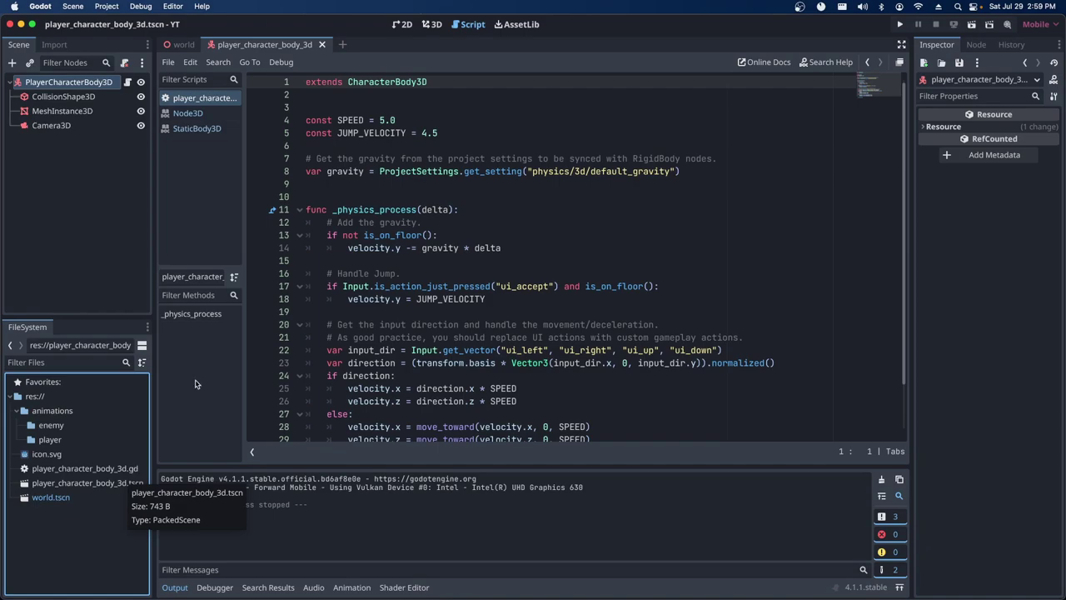
pyautogui.click(491, 133)
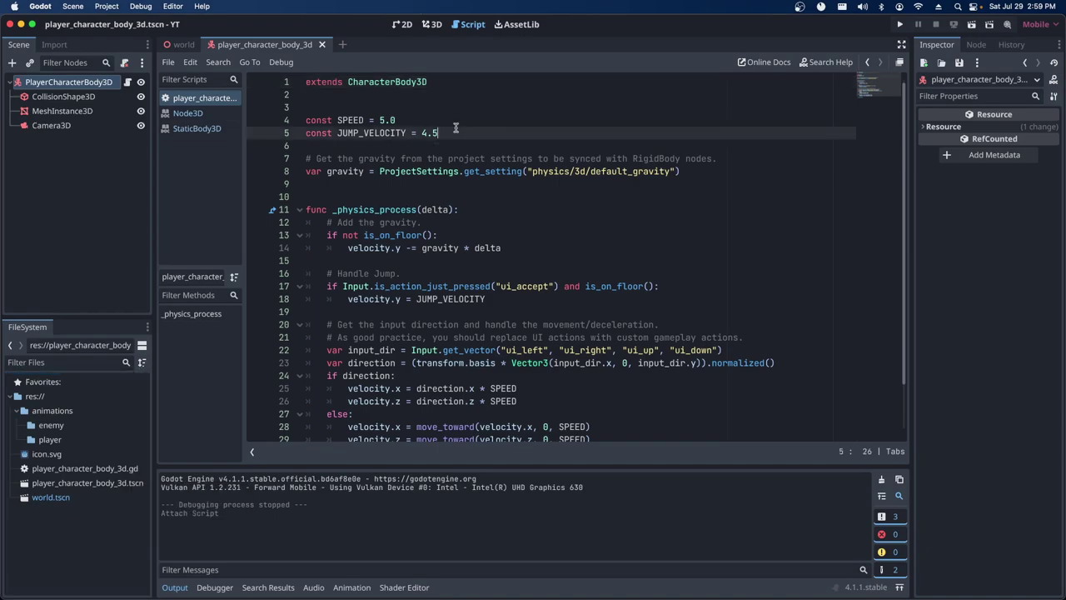
pyautogui.moveTo(457, 130); pyautogui.dragTo(309, 109)
pyautogui.scroll(-2, 556, 236)
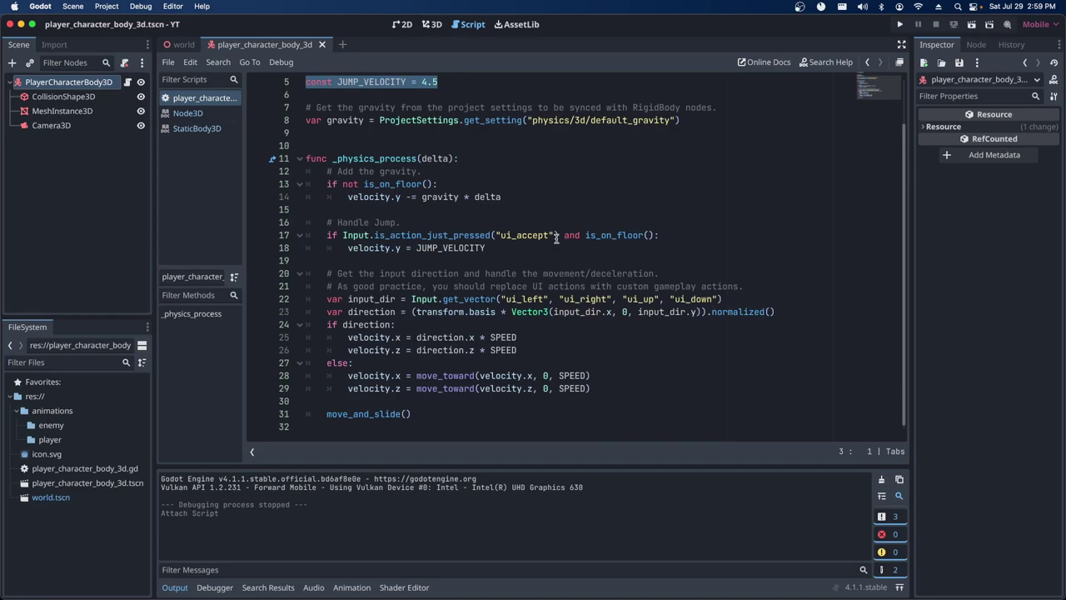
pyautogui.scroll(1, 556, 236)
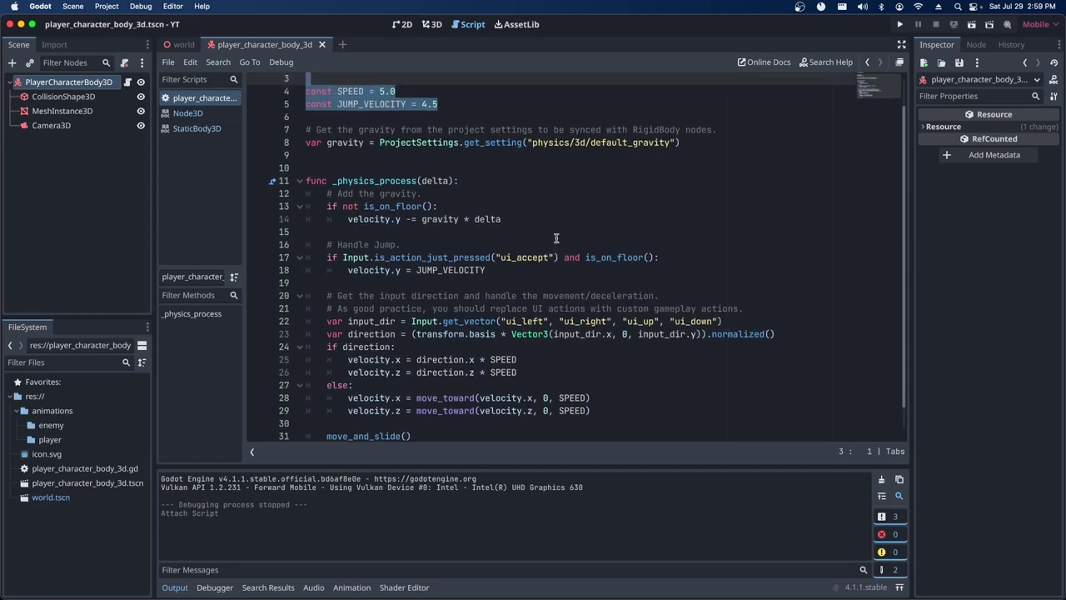
pyautogui.scroll(2, 555, 239)
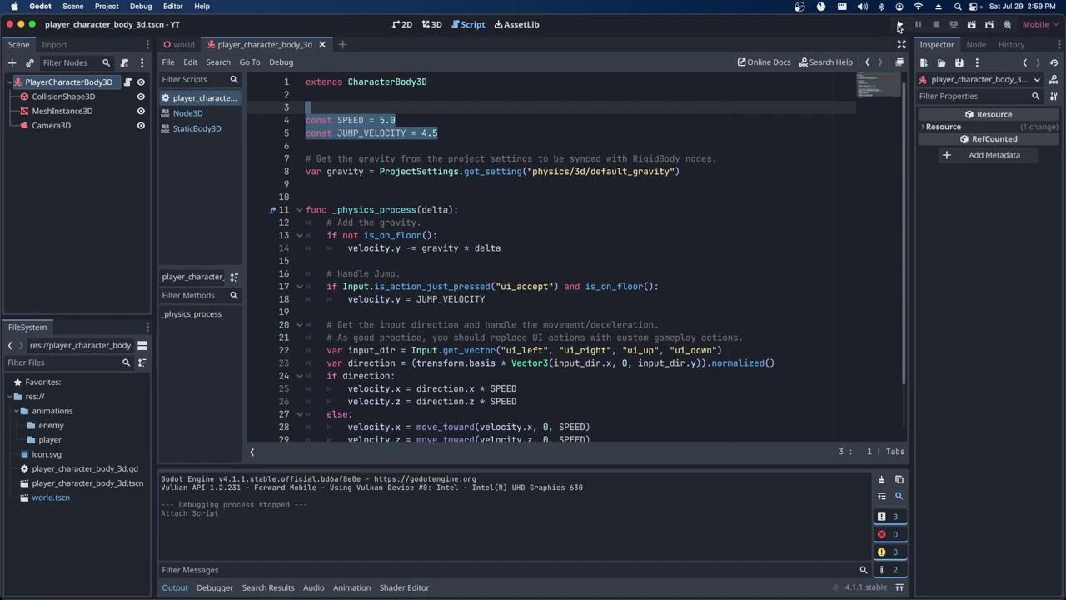
# Run the project and move the capsule player around the platform with the arrow keys.
pyautogui.click(899, 26)
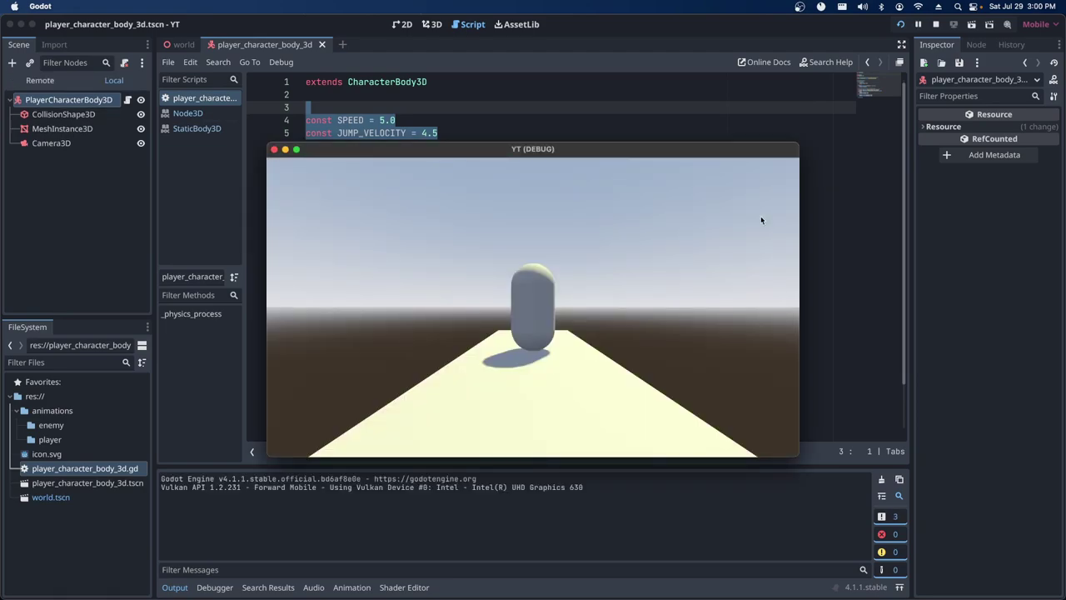
pyautogui.press('Down')
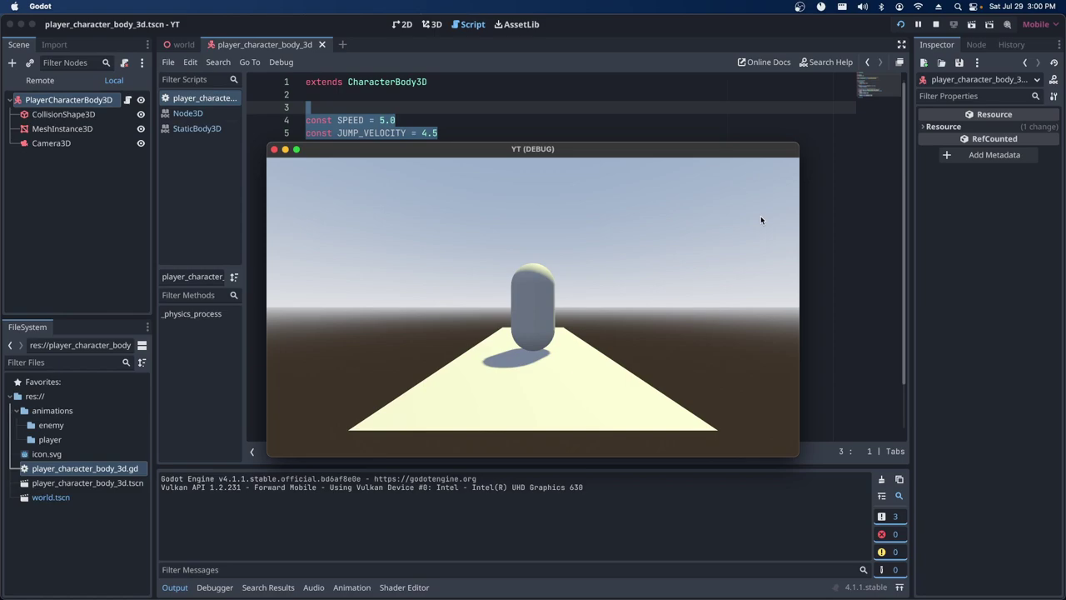
pyautogui.press('Right')
pyautogui.press('Left')
pyautogui.press('Right')
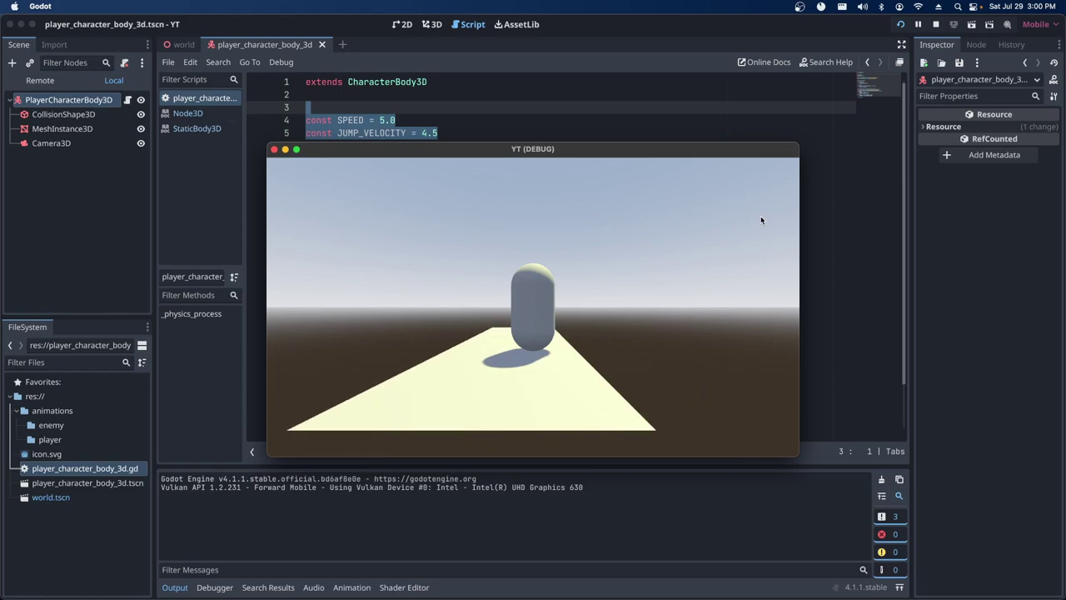
pyautogui.press('Left')
pyautogui.press('Down')
pyautogui.press('Up')
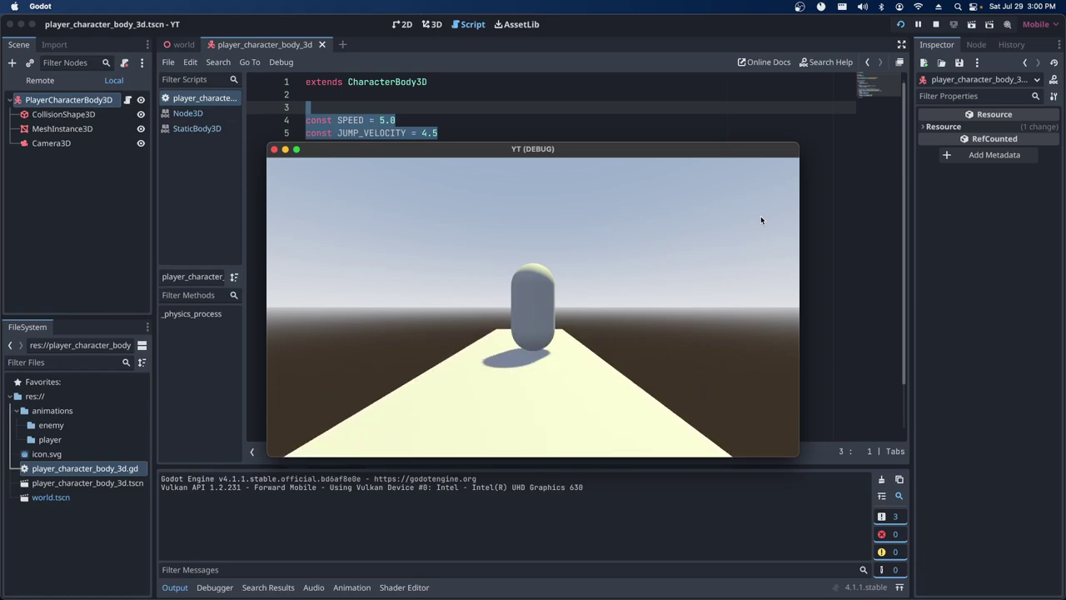
pyautogui.press('Left')
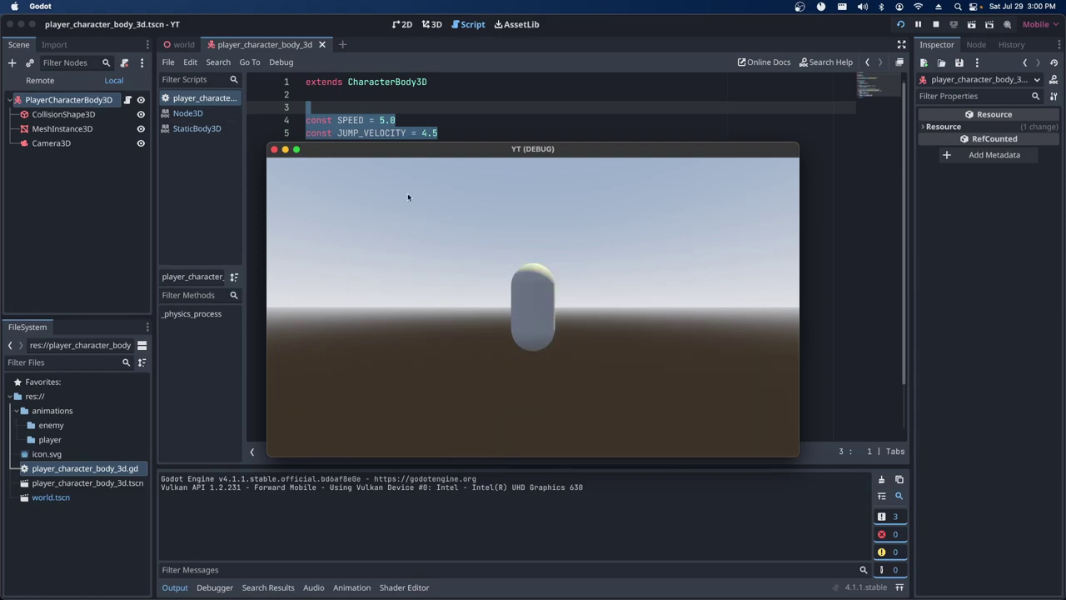
# Stop the game, relaunch it, and turn the camera around the player with the Right arrow.
pyautogui.click(900, 26)
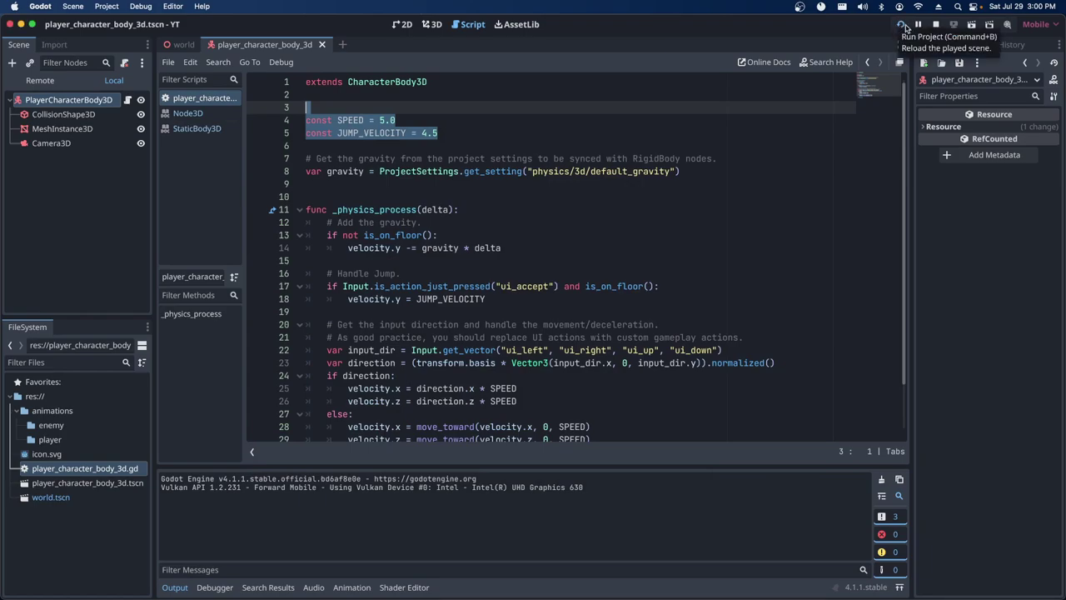
pyautogui.click(905, 28)
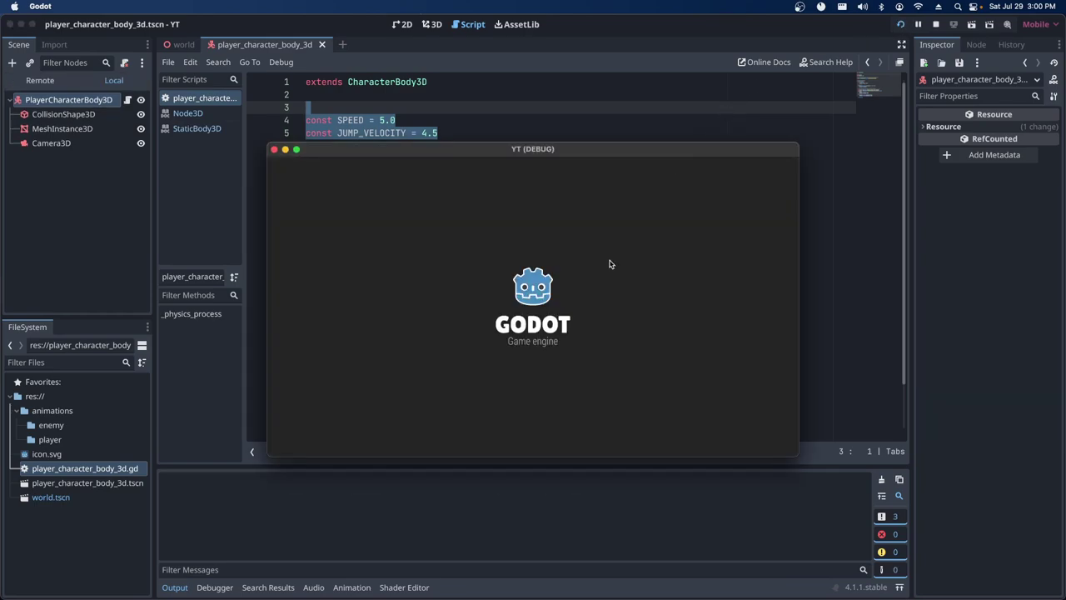
pyautogui.press('Right')
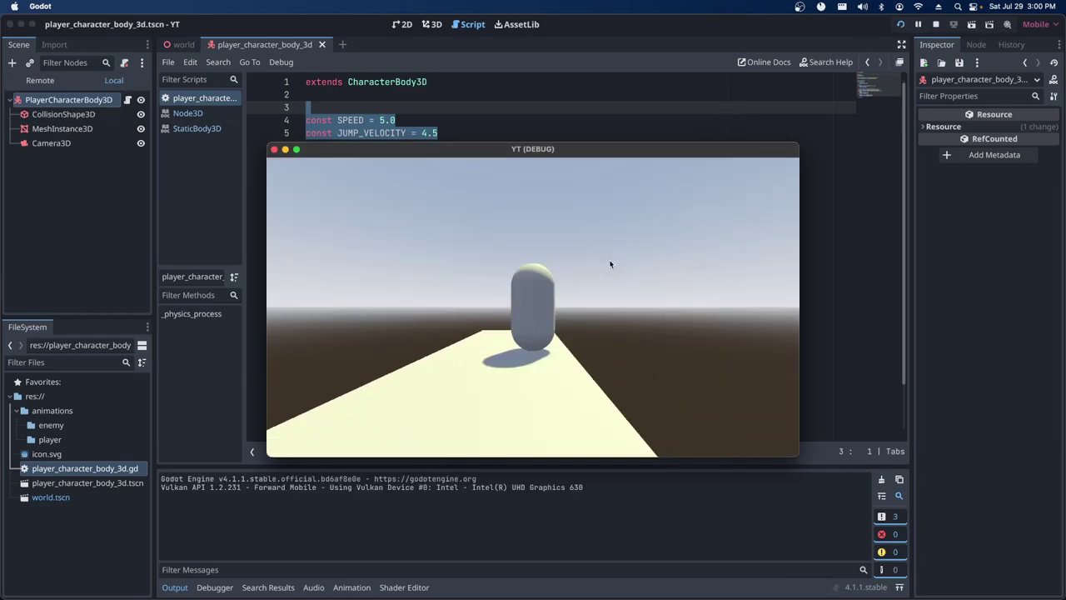
pyautogui.press('Right')
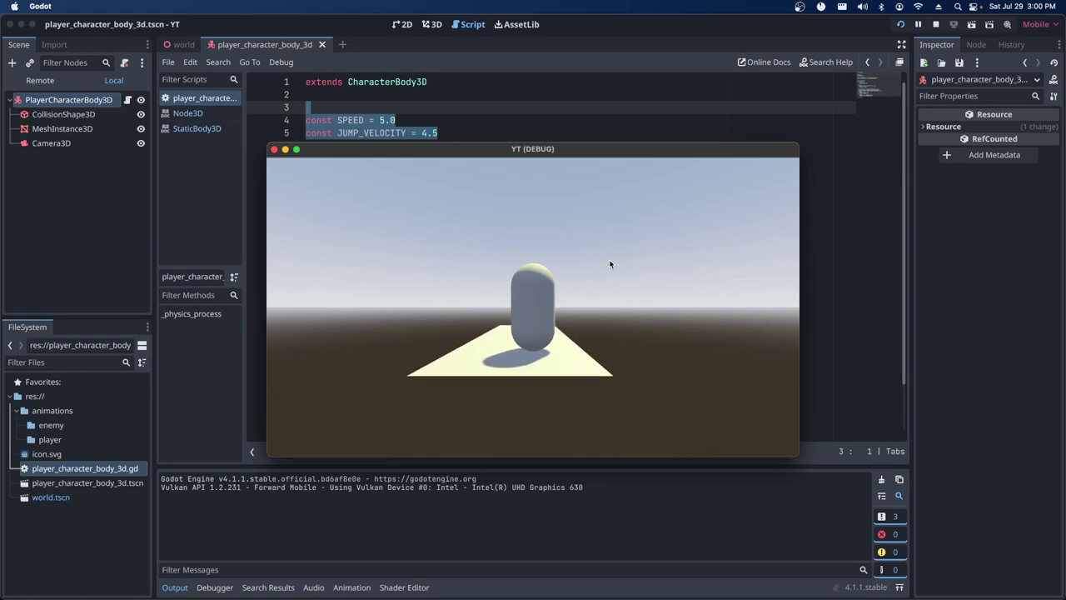
pyautogui.press('Right')
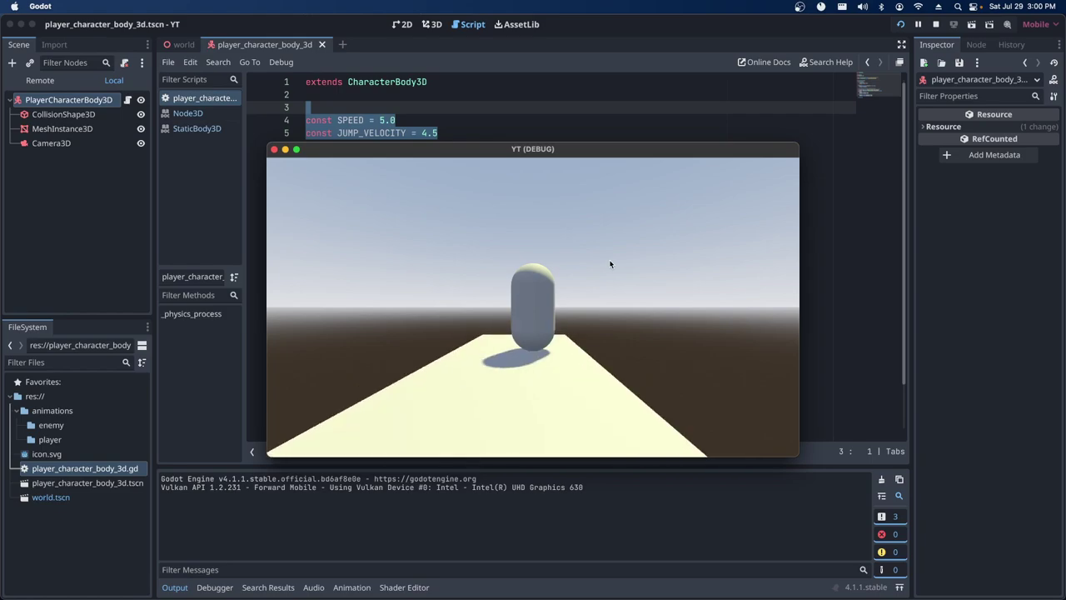
# Rename the world's MeshInstance3D floor node to Block.
pyautogui.click(183, 44)
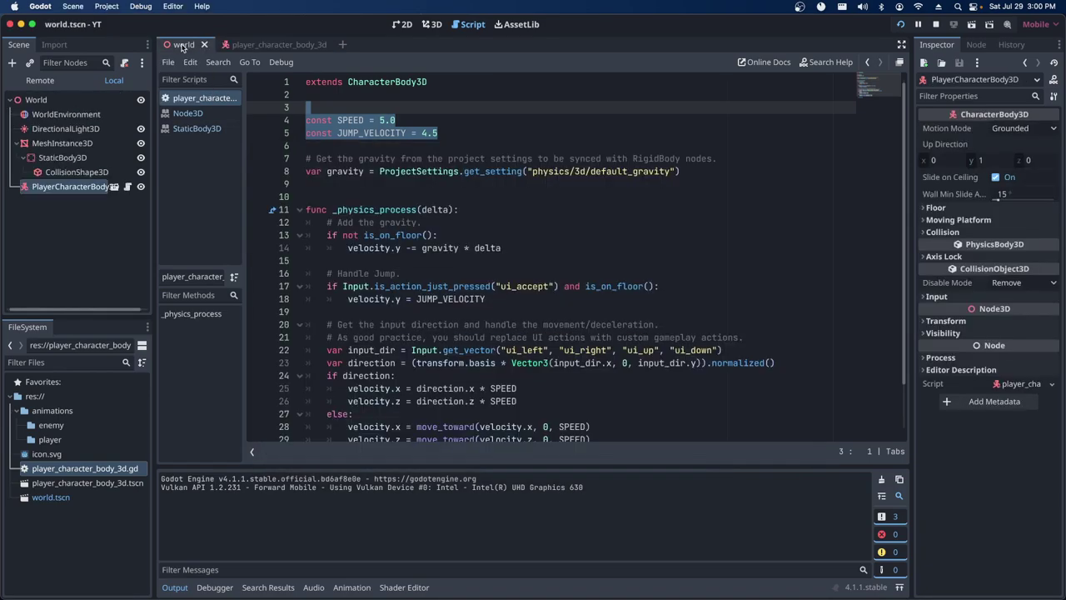
pyautogui.click(56, 145)
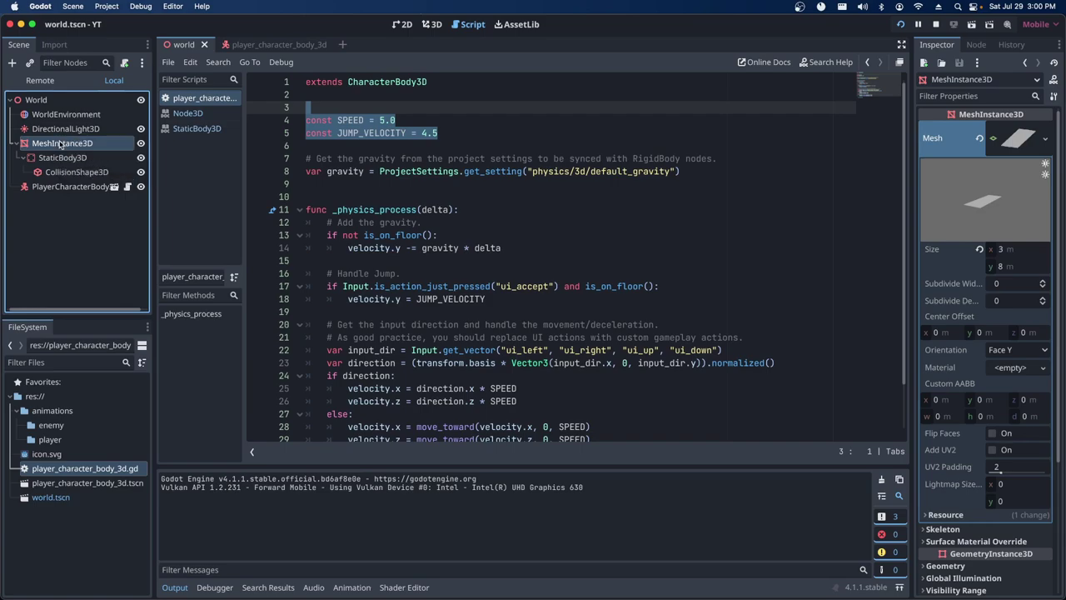
pyautogui.doubleClick(59, 145)
pyautogui.write('Block')
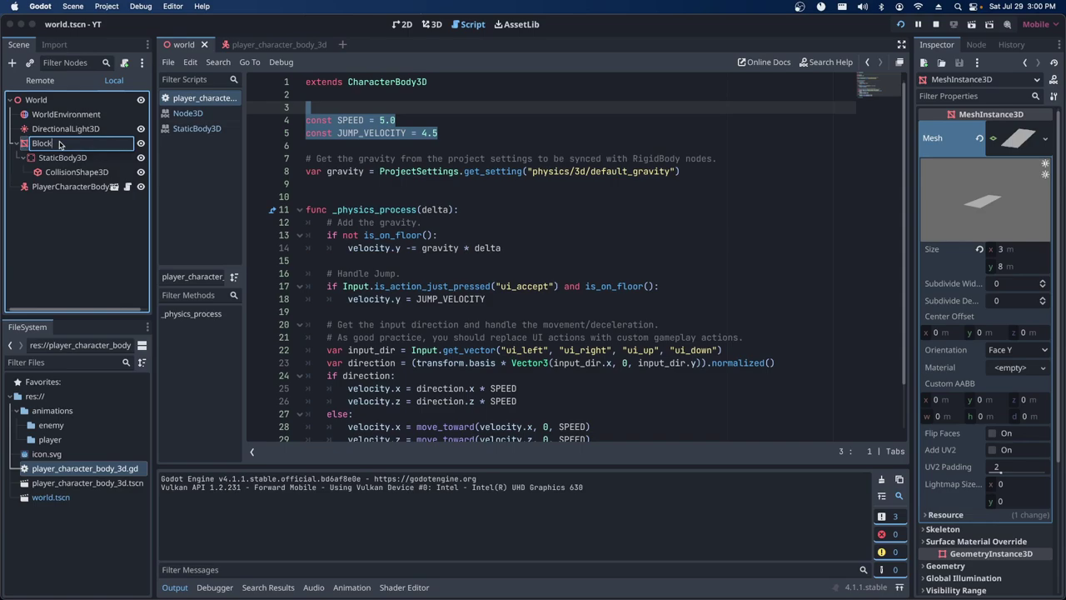
pyautogui.press('Return')
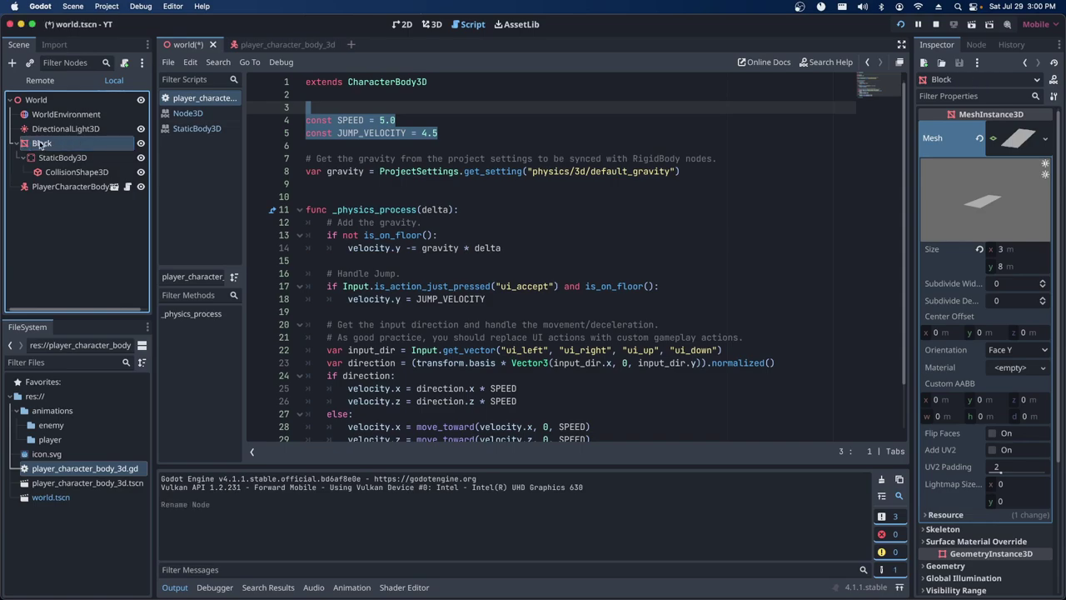
# Save the Block branch as block.tscn and open that scene in its own tab.
pyautogui.rightClick(40, 145)
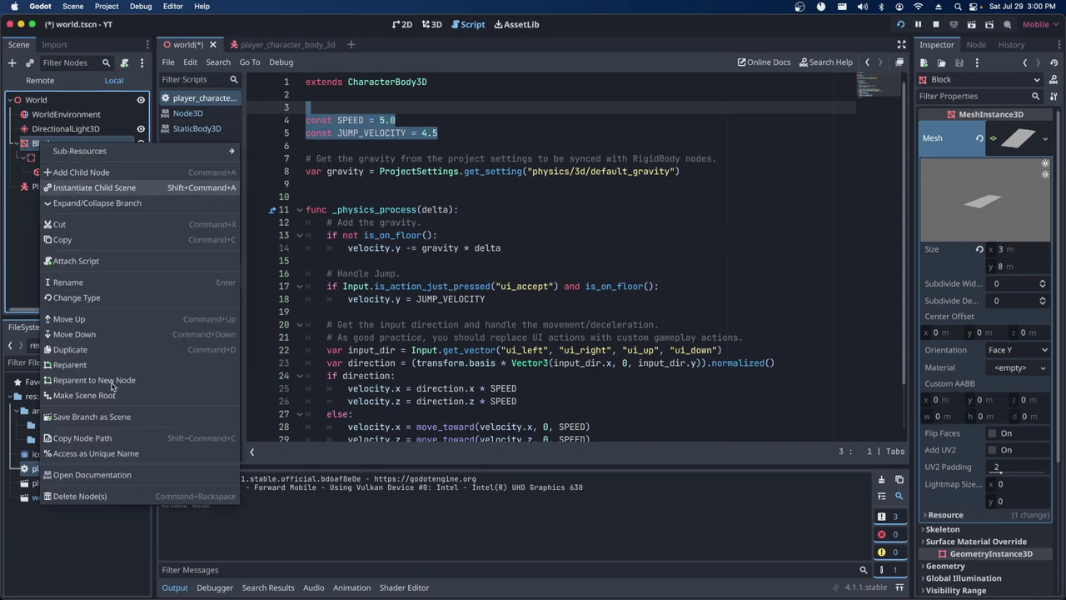
pyautogui.click(99, 419)
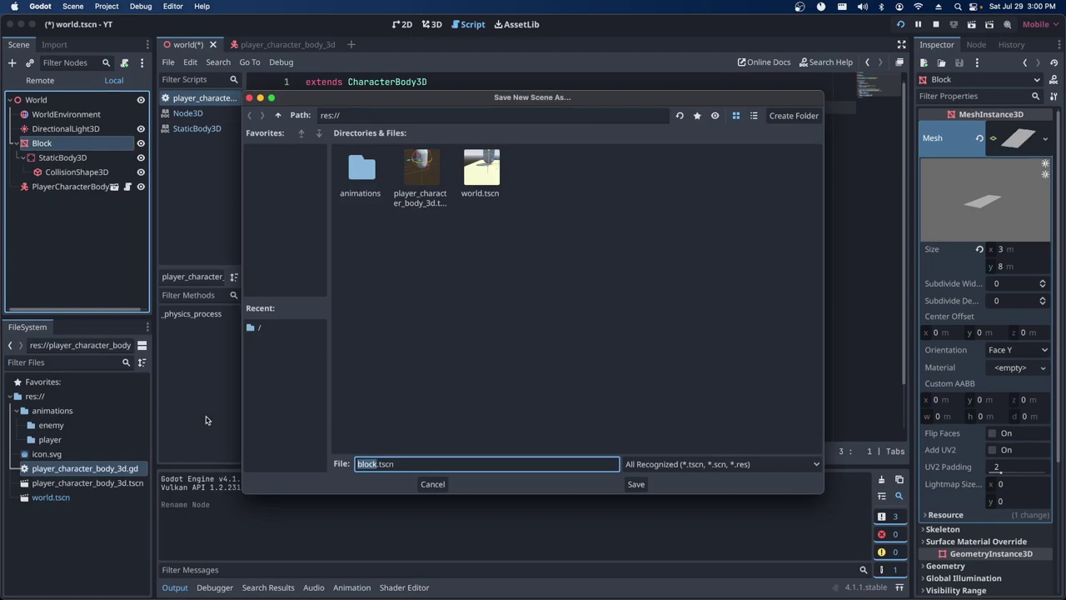
pyautogui.click(635, 483)
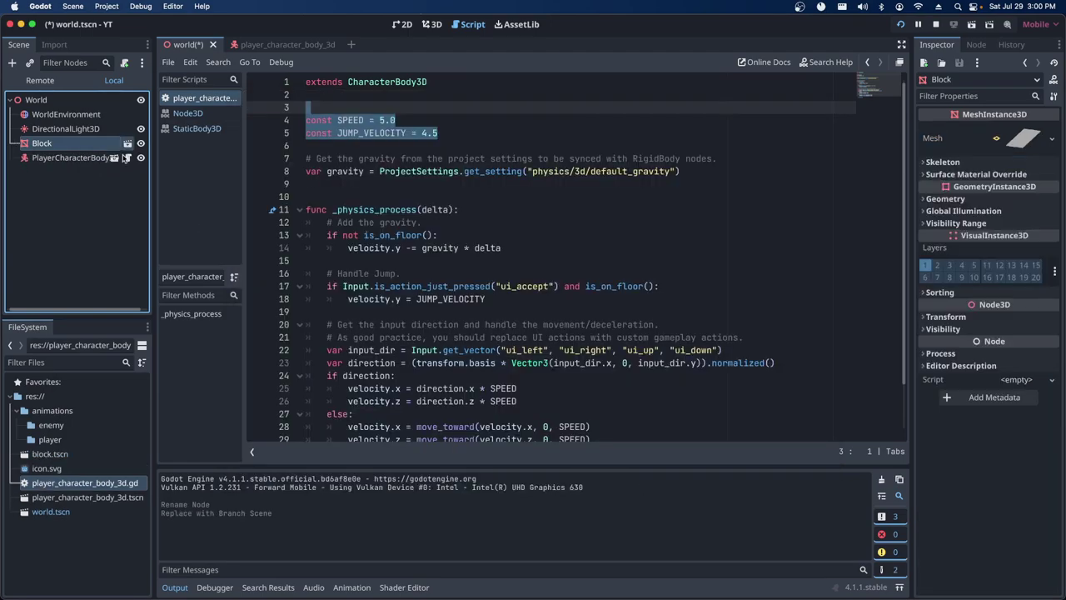
pyautogui.click(127, 144)
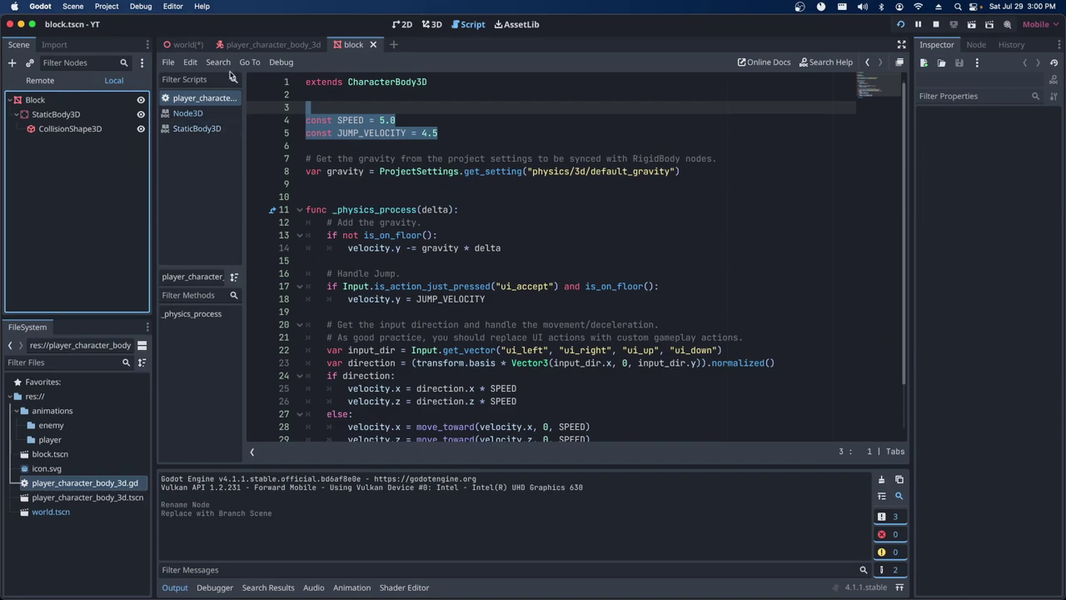
# Drag block.tscn into the world viewport as a second instance, Block2, then save and run.
pyautogui.click(431, 26)
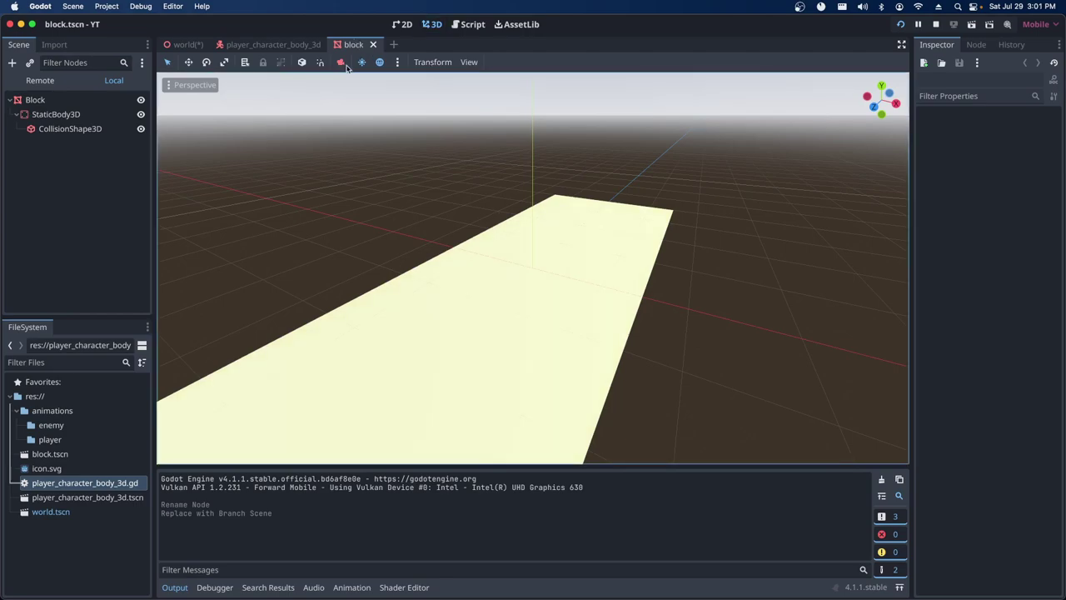
pyautogui.click(190, 45)
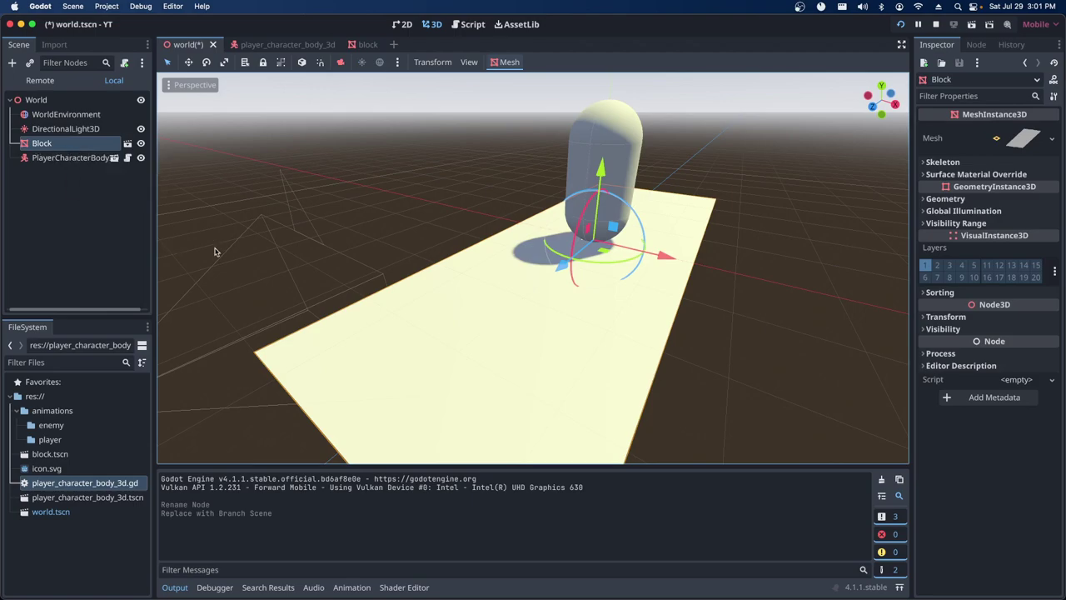
pyautogui.scroll(-2, 214, 252)
pyautogui.scroll(-5, 214, 252)
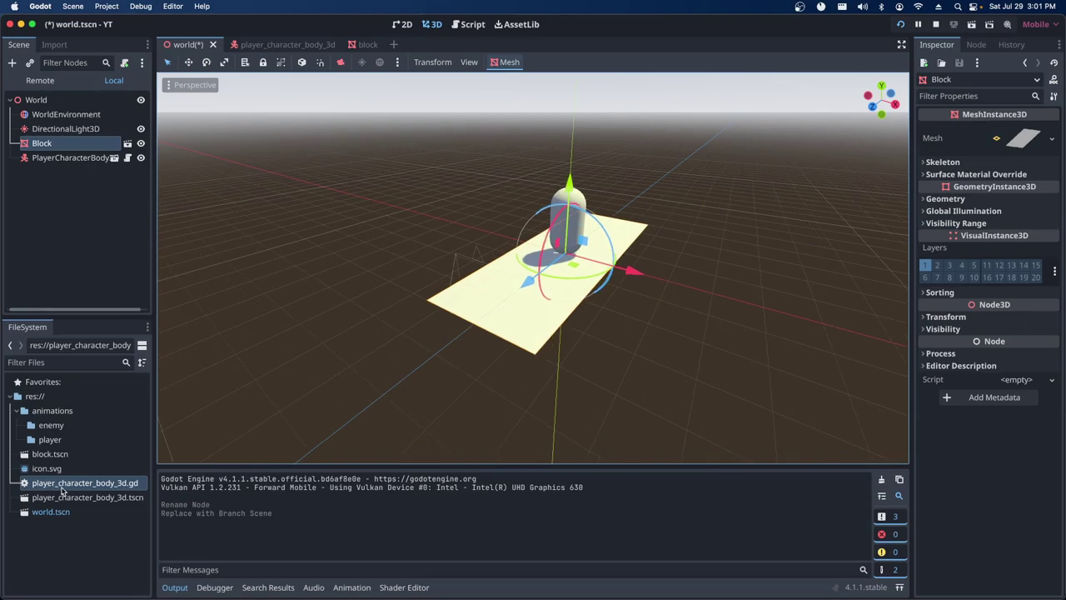
pyautogui.click(67, 455)
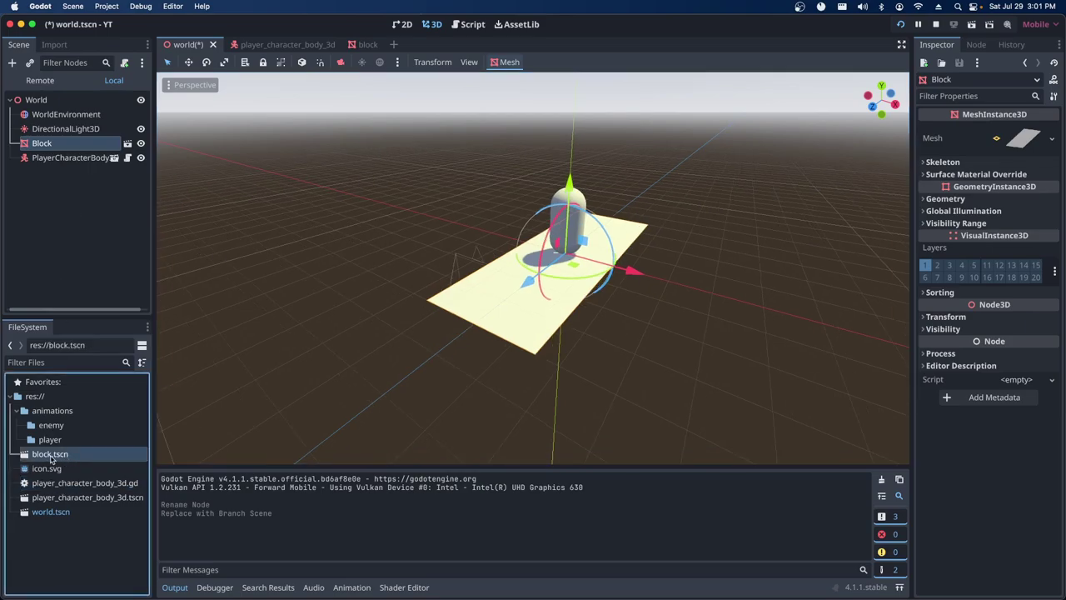
pyautogui.moveTo(51, 456); pyautogui.dragTo(315, 168)
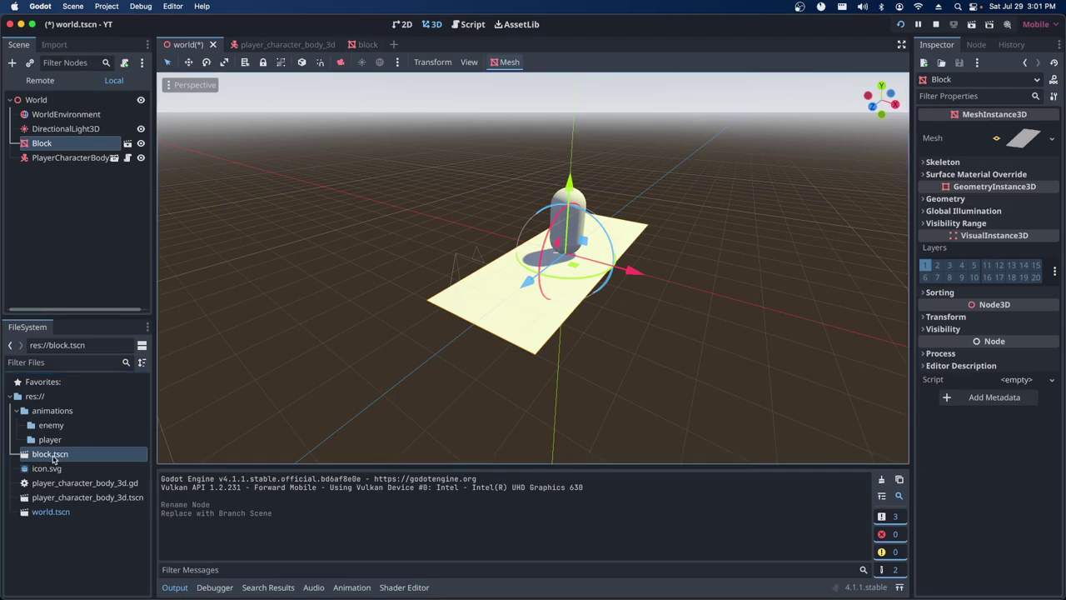
pyautogui.moveTo(51, 457)
pyautogui.mouseDown()
pyautogui.moveTo(489, 405)
pyautogui.moveTo(771, 283)
pyautogui.moveTo(742, 219)
pyautogui.mouseUp()
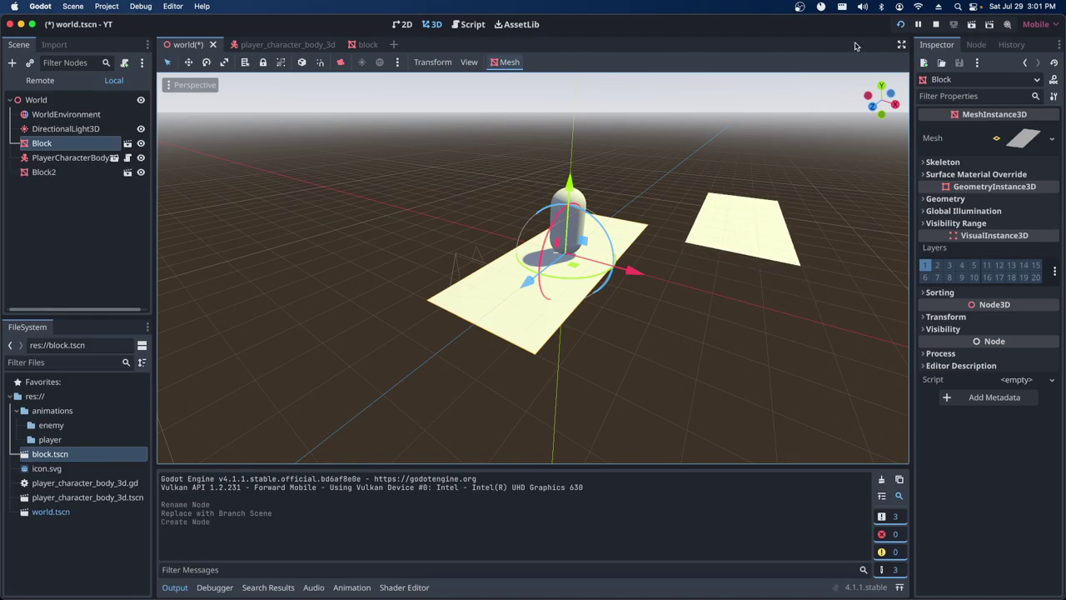
pyautogui.press('super+b')
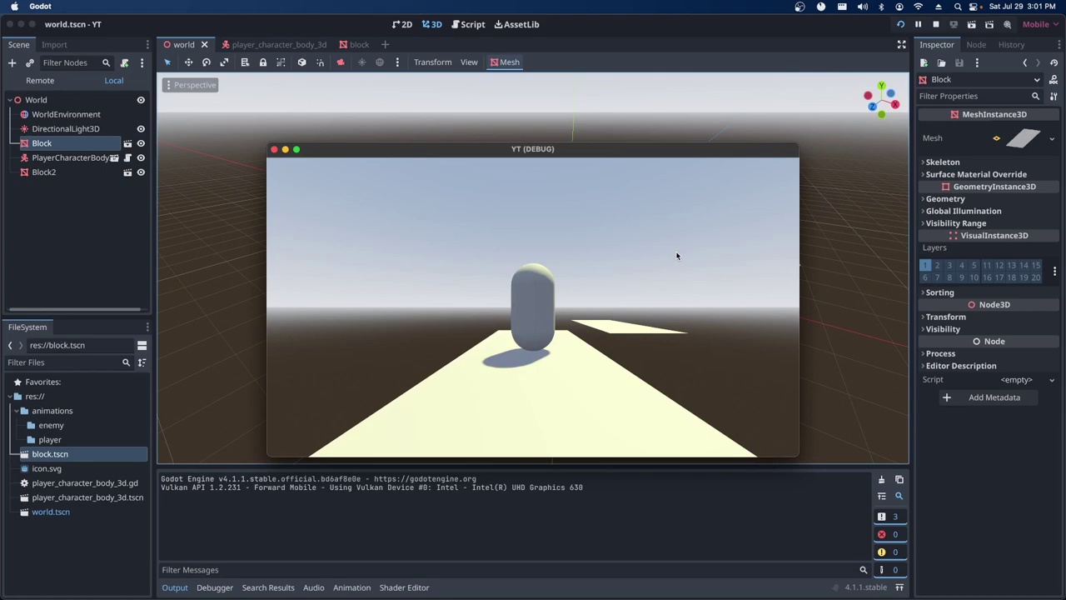
# Walk the player around the platforms with WASD, then stop the test run and orbit the world view.
pyautogui.press('d')
pyautogui.press('d')
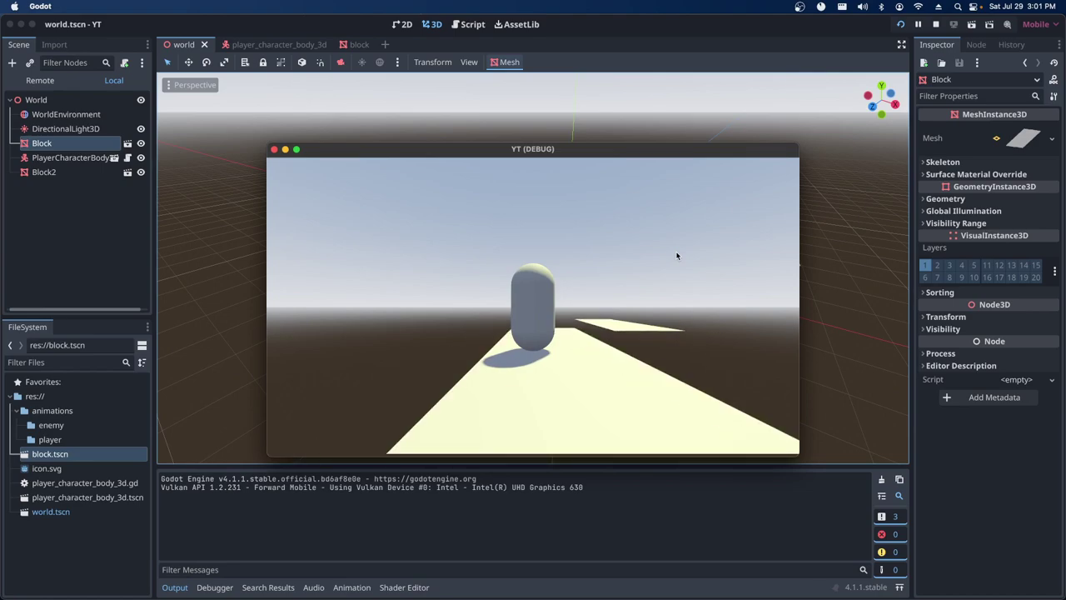
pyautogui.press('d')
pyautogui.press('w')
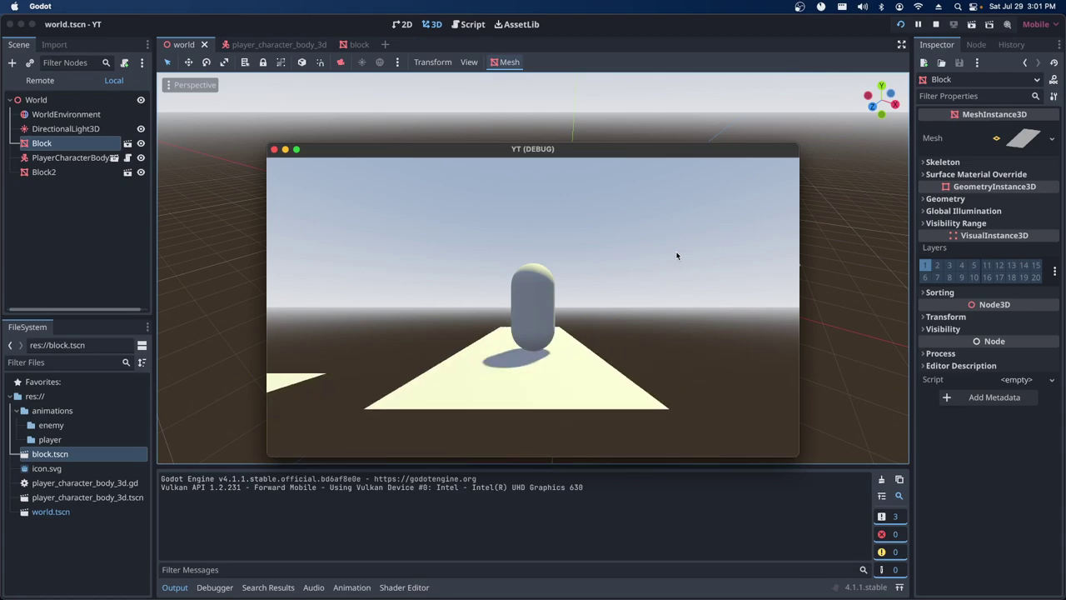
pyautogui.press('a')
pyautogui.press('s')
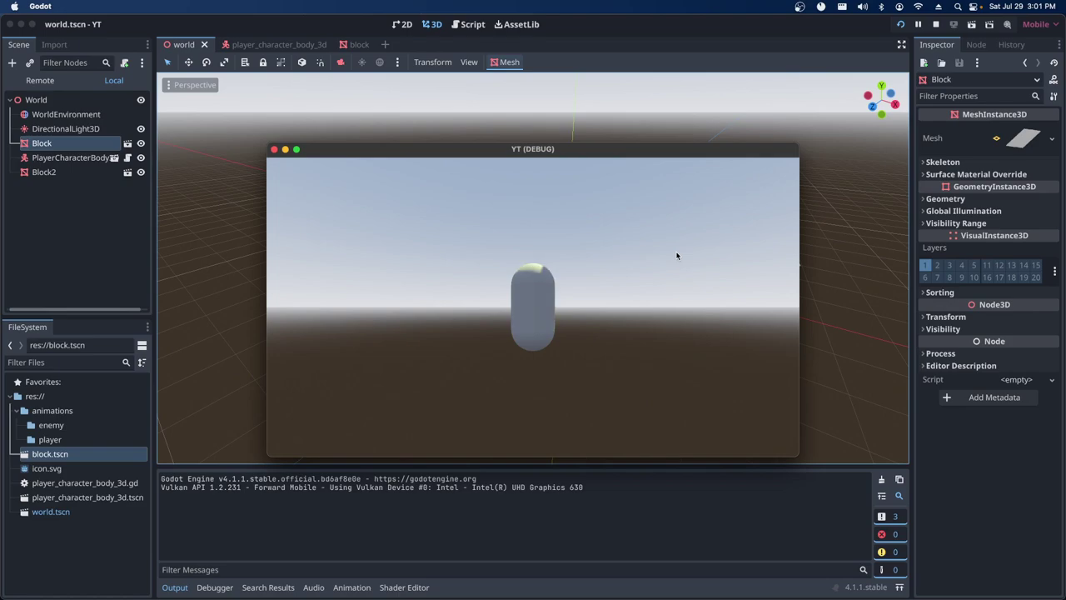
pyautogui.click(273, 150)
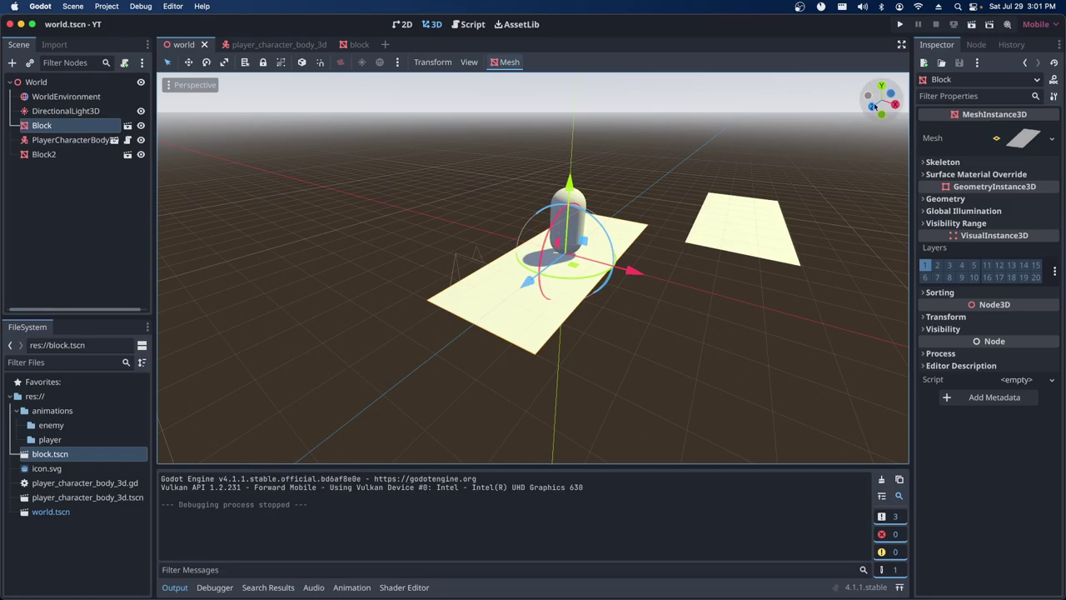
pyautogui.moveTo(877, 100); pyautogui.dragTo(845, 105)
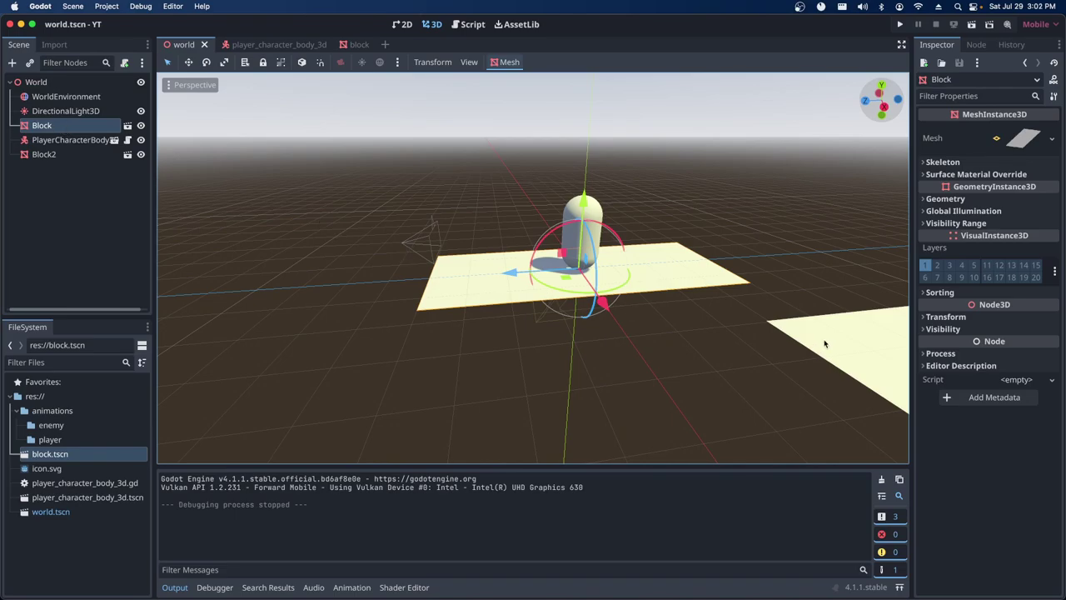
# In the Block scene, replace the Block node's plane mesh with a new SphereMesh.
pyautogui.click(360, 44)
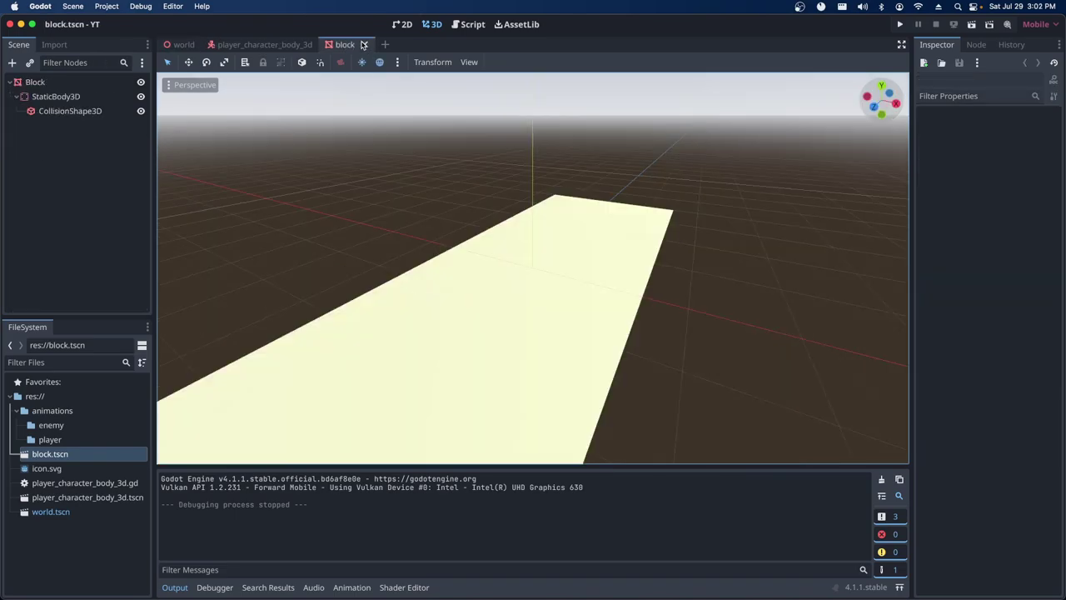
pyautogui.moveTo(640, 171); pyautogui.dragTo(700, 208, button='middle')
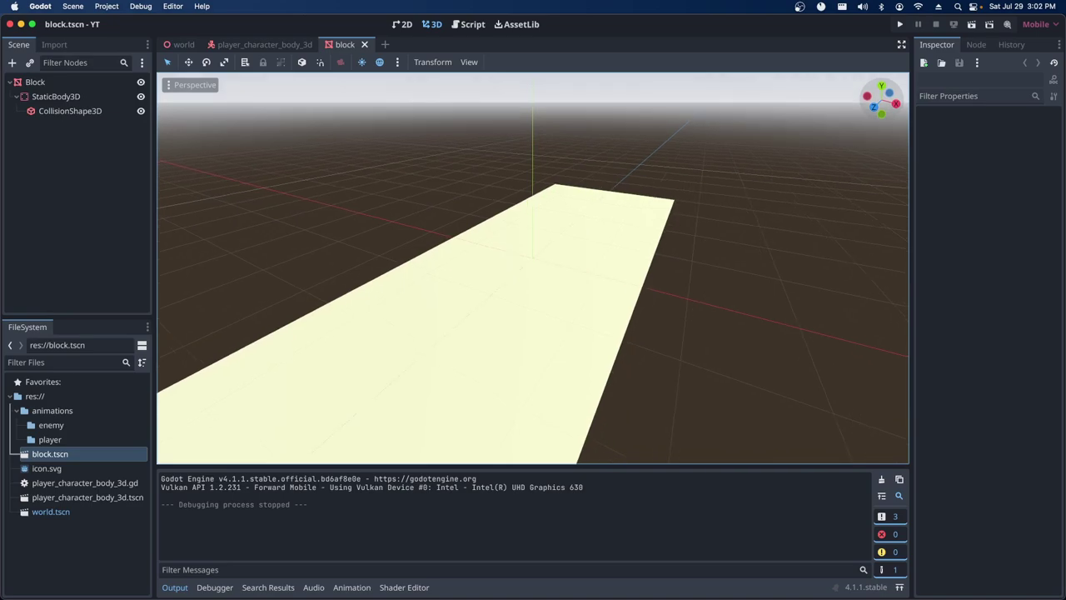
pyautogui.moveTo(641, 172); pyautogui.dragTo(658, 184, button='middle')
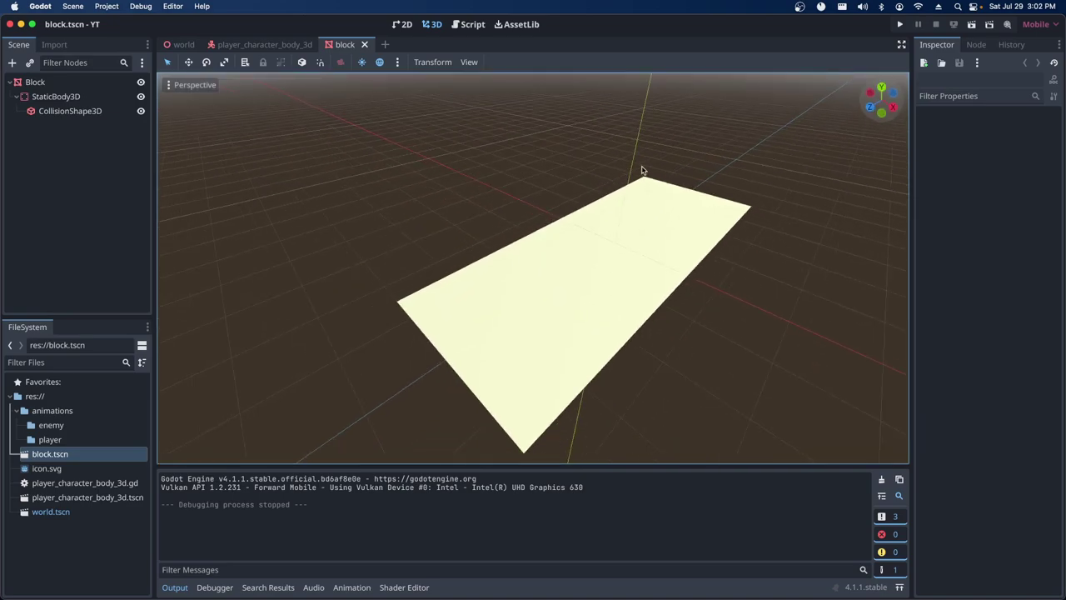
pyautogui.click(33, 87)
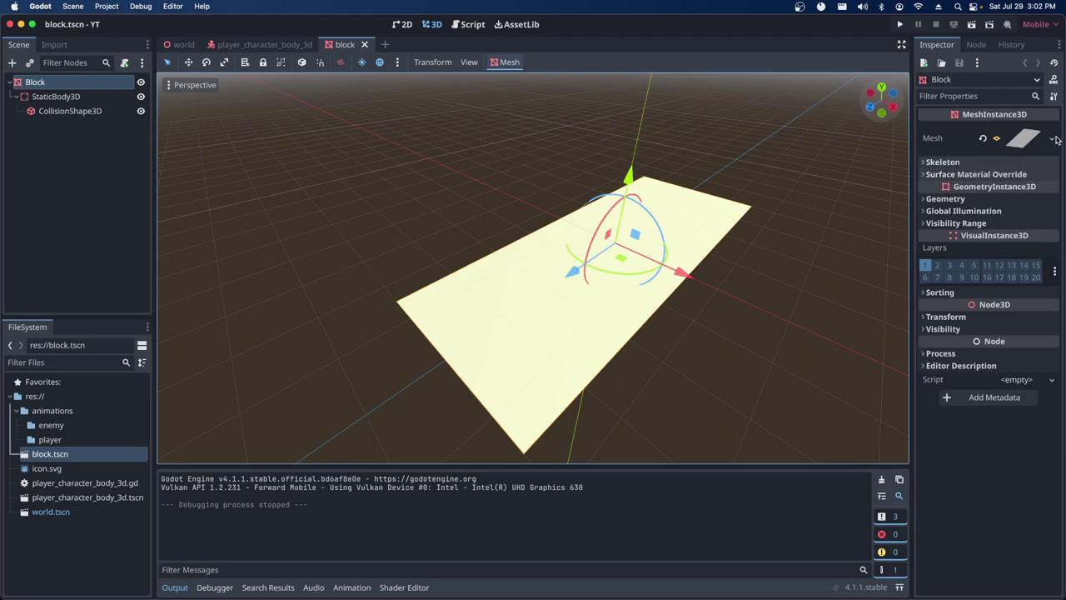
pyautogui.click(1054, 139)
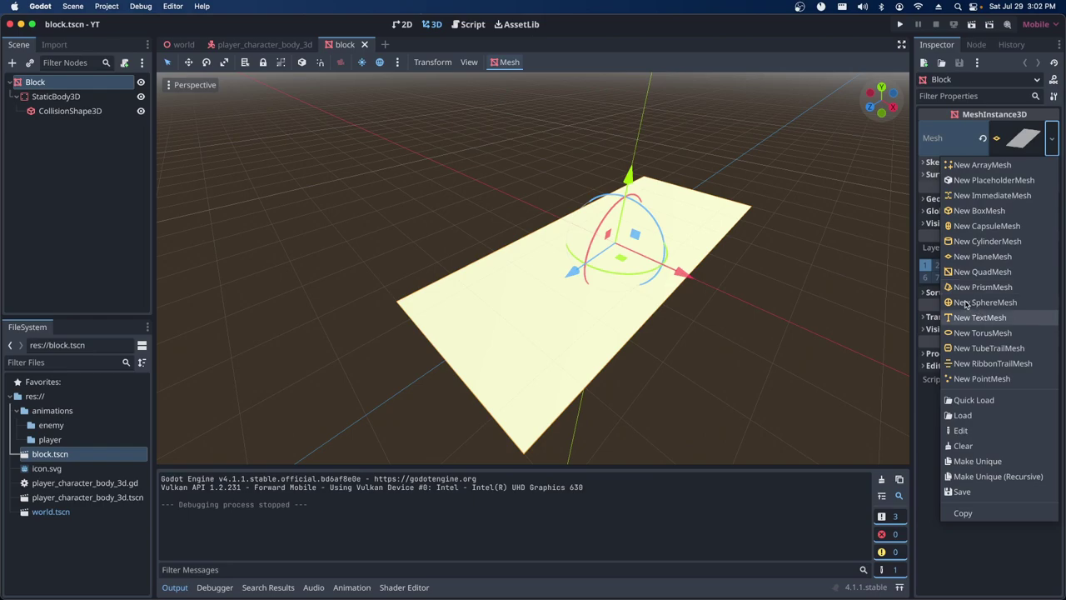
pyautogui.click(967, 304)
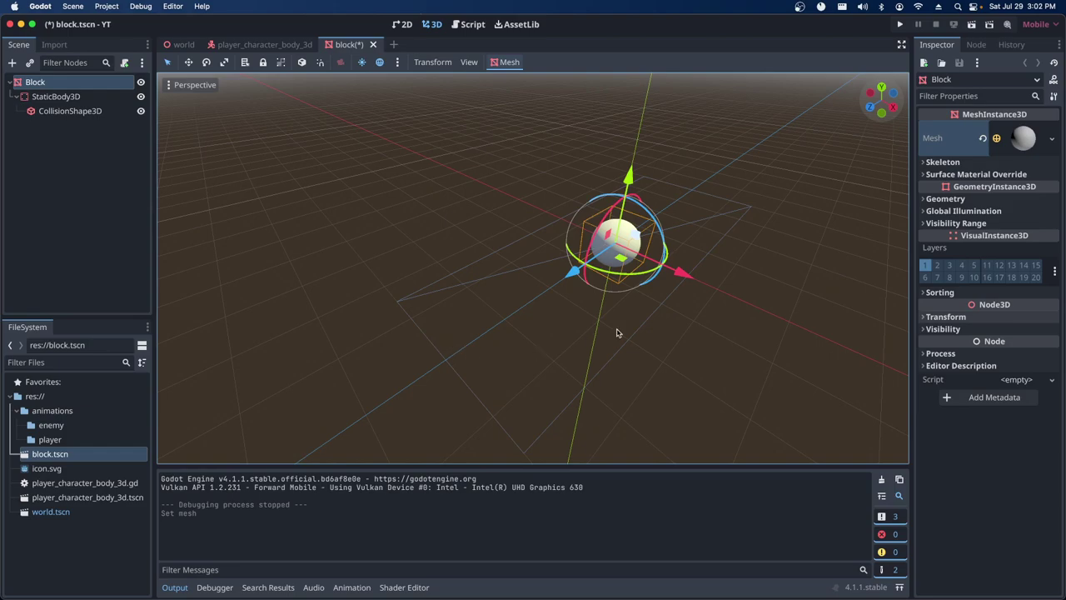
# Swap the old StaticBody3D for a generated trimesh static body, then save and run the game.
pyautogui.click(65, 98)
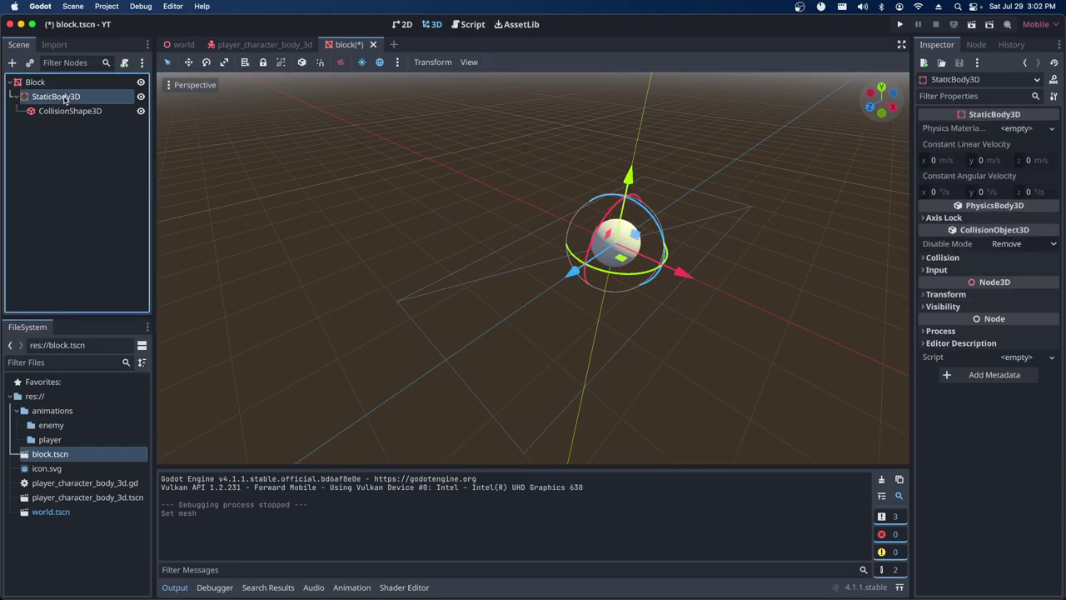
pyautogui.press('Delete')
pyautogui.press('Return')
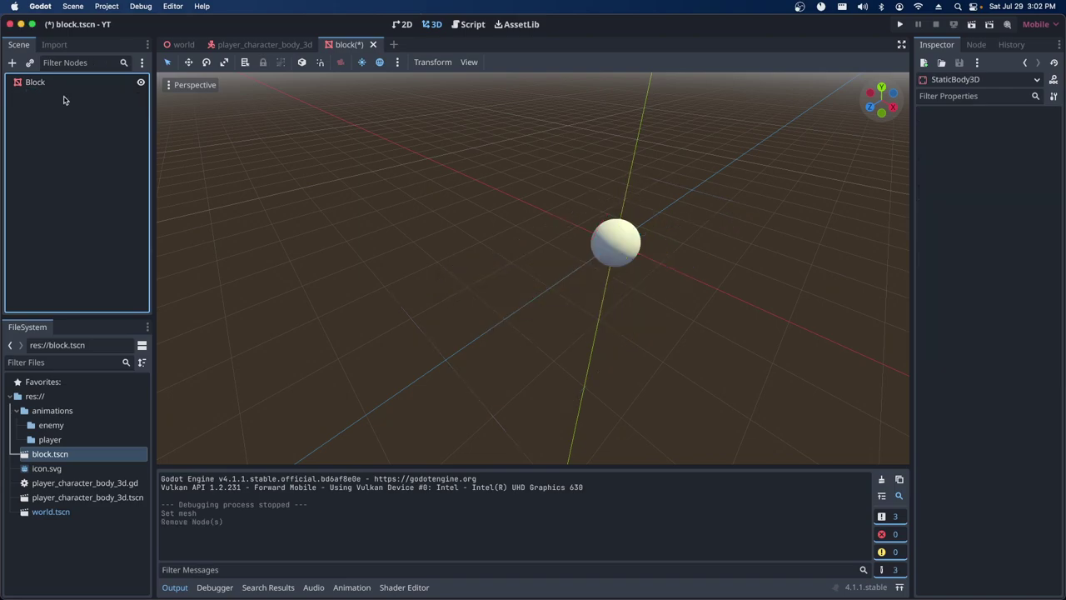
pyautogui.click(38, 83)
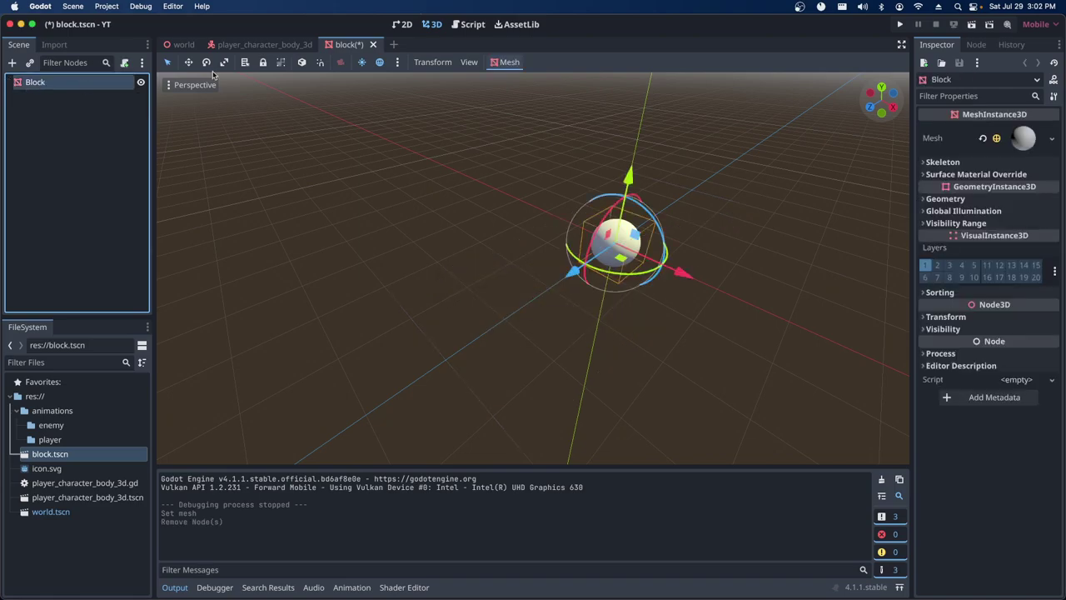
pyautogui.click(505, 63)
pyautogui.click(514, 80)
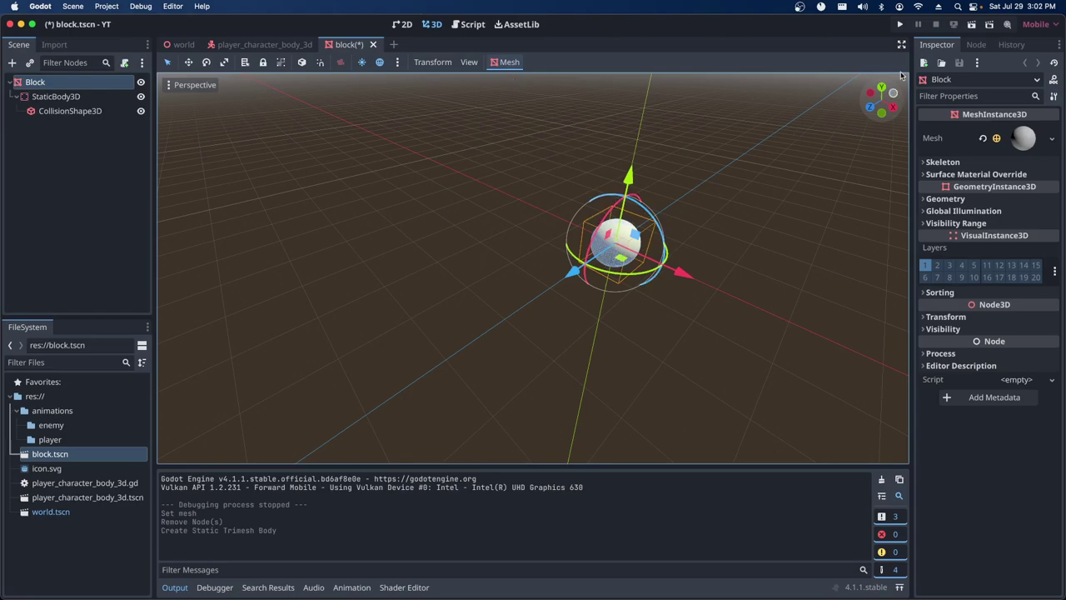
pyautogui.click(902, 24)
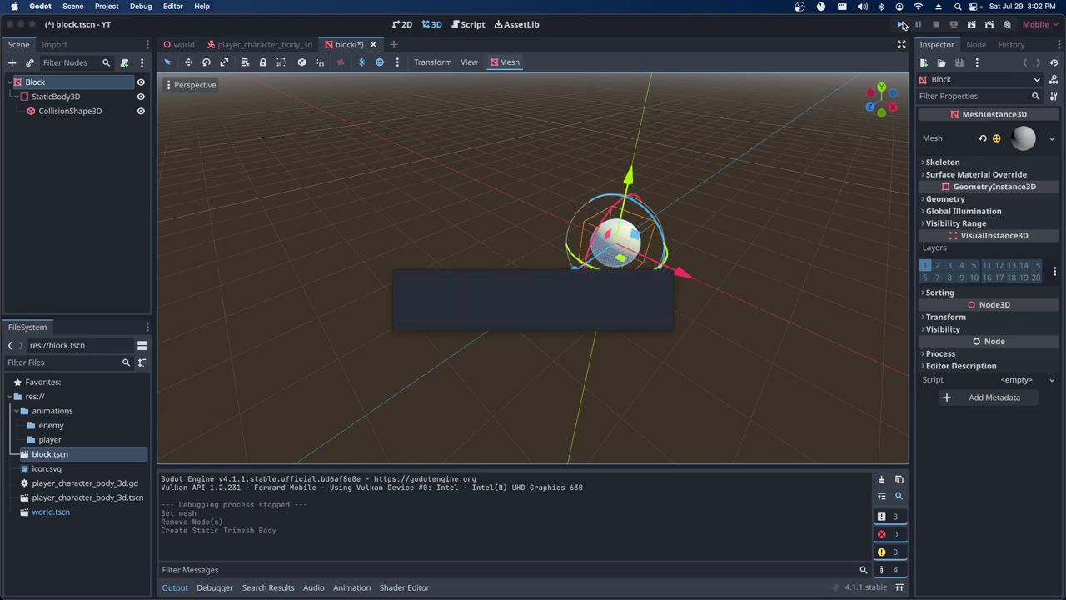
# End the sphere-block test run and switch via the player_character_body_3d scene back to world.
pyautogui.click(903, 24)
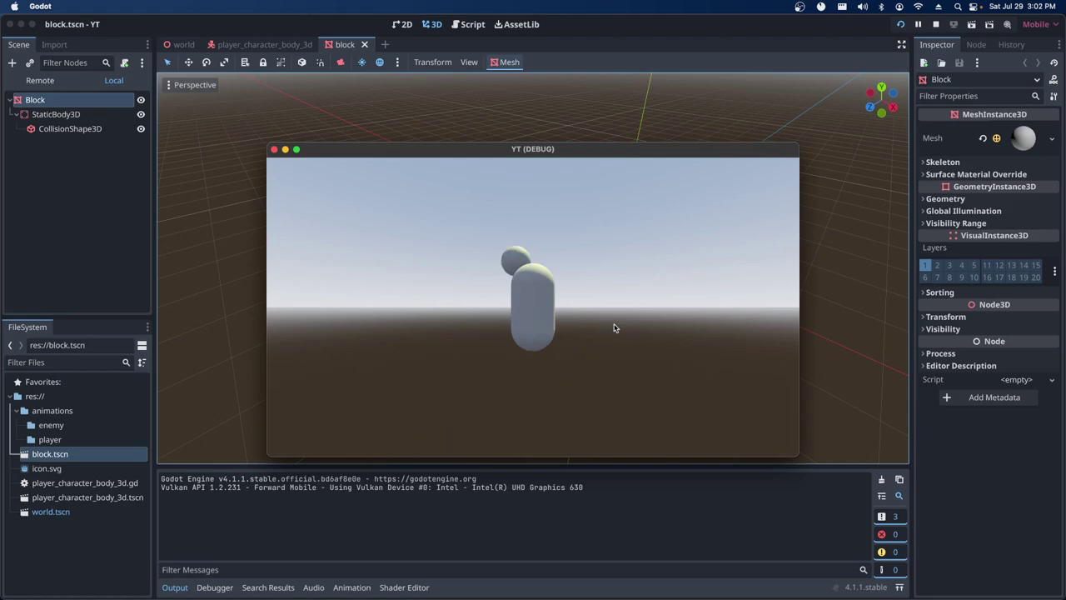
pyautogui.click(274, 149)
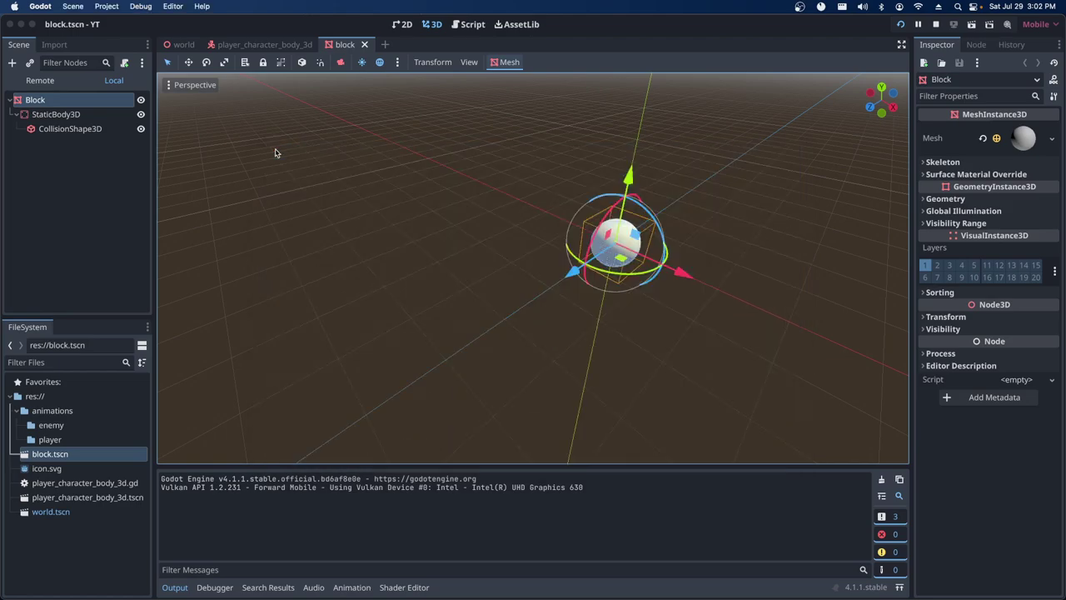
pyautogui.click(252, 44)
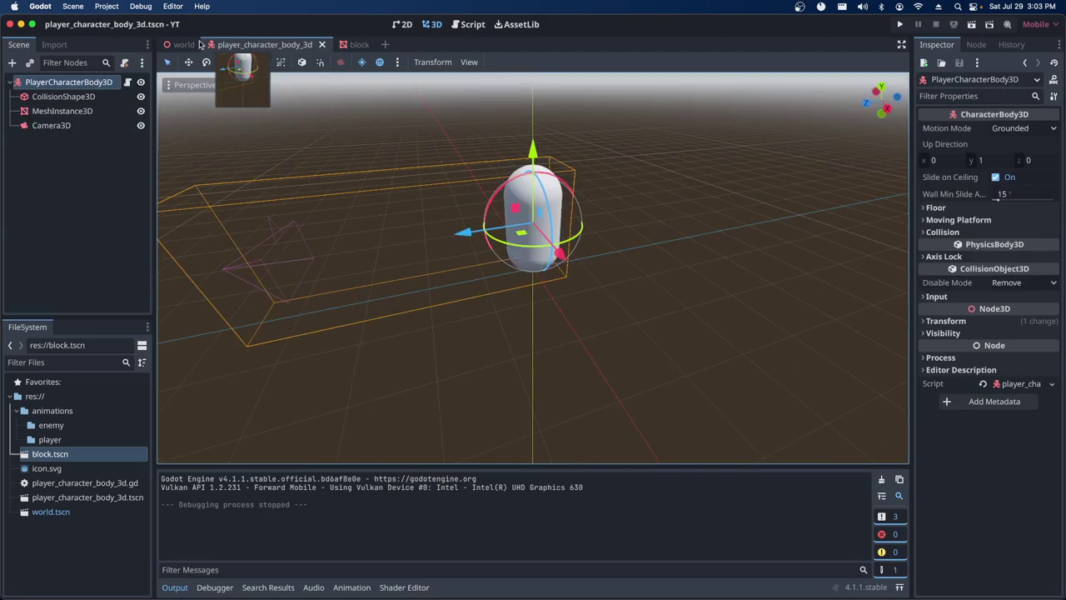
pyautogui.click(169, 44)
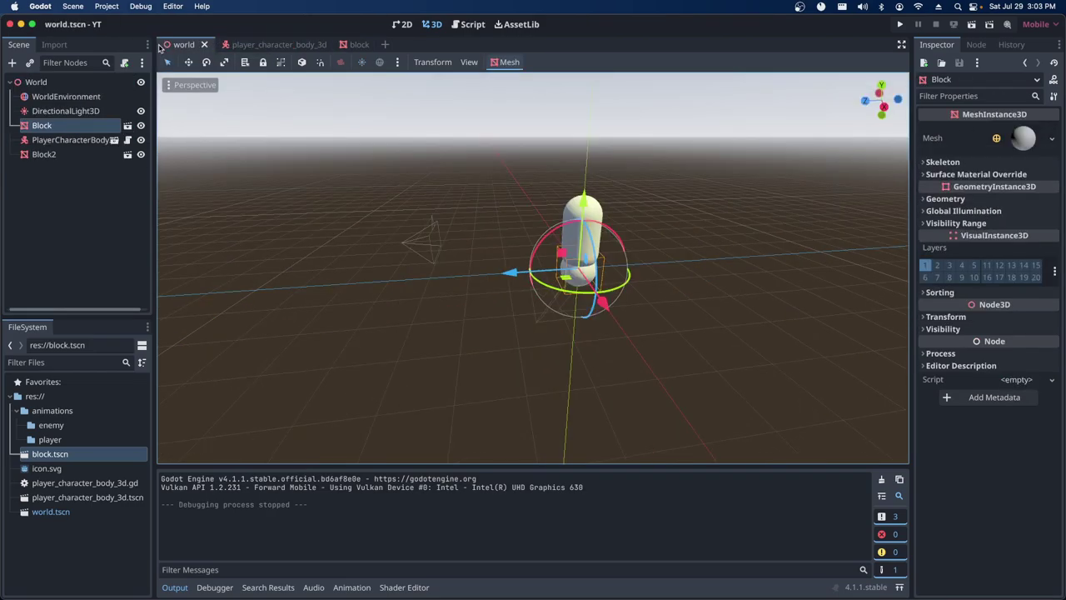